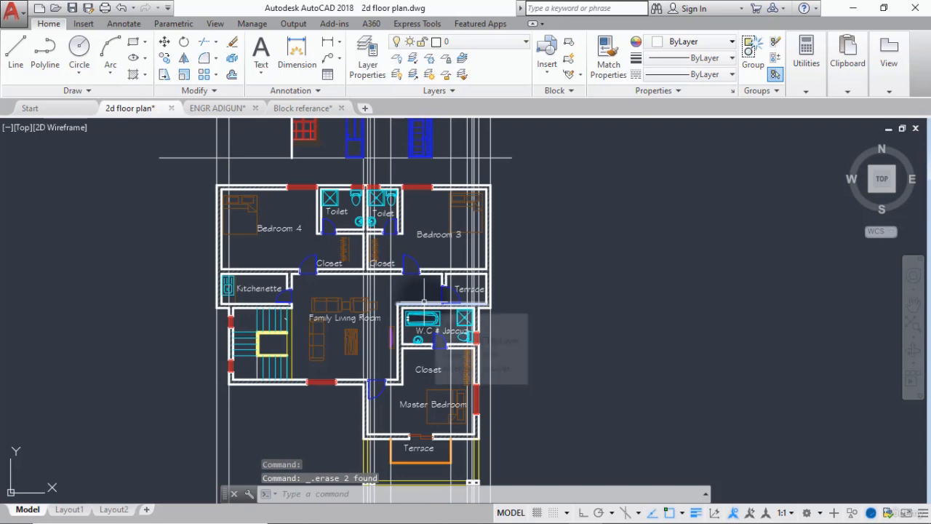
# Erase the two vertical projection lines that run through the ends of the orange terrace slab in the elevation.
pyautogui.scroll(-4, 425, 298)
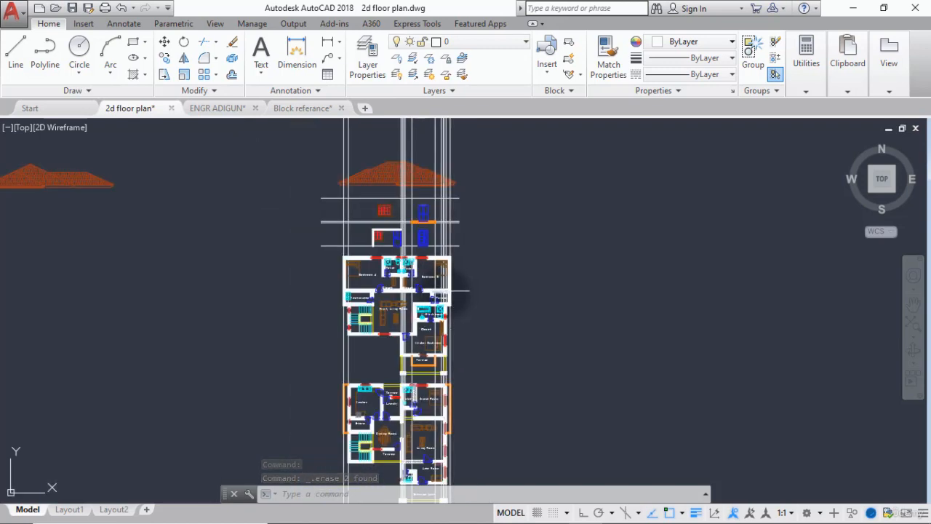
pyautogui.scroll(6, 405, 207)
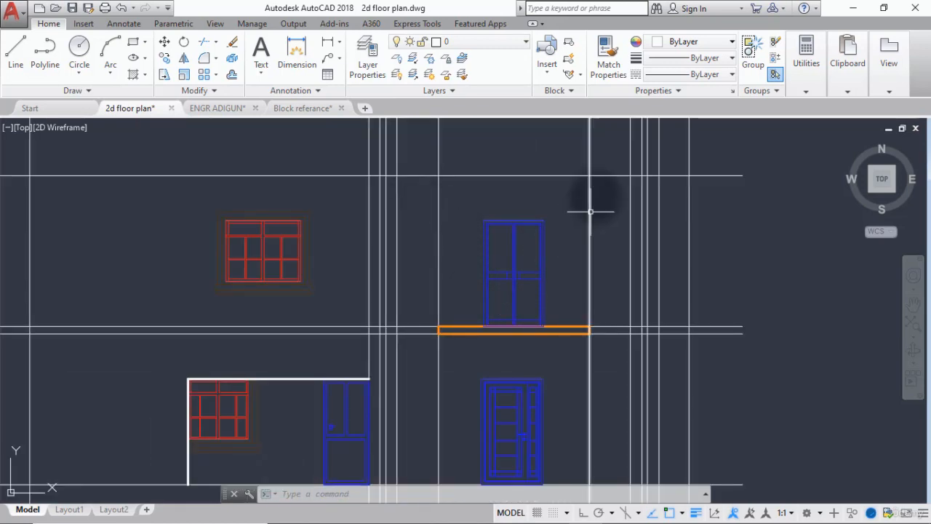
pyautogui.click(602, 181)
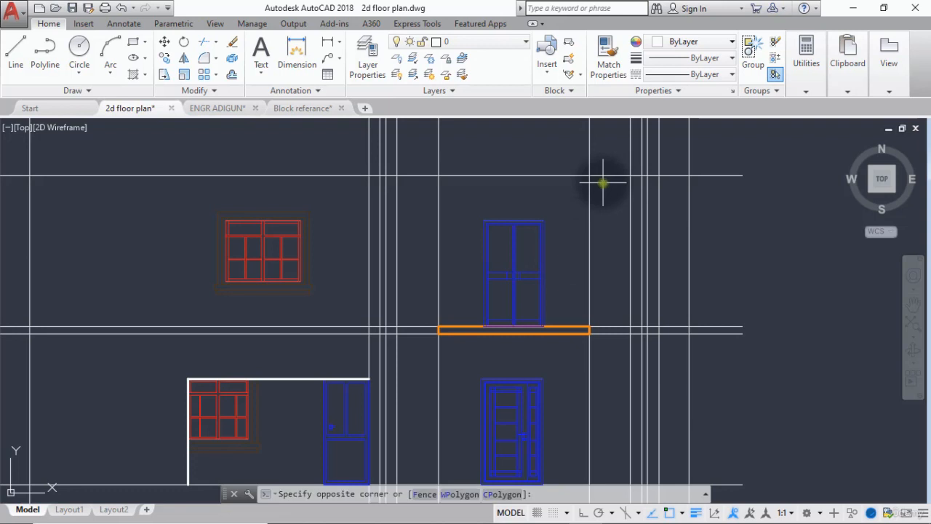
pyautogui.click(406, 211)
pyautogui.press('Delete')
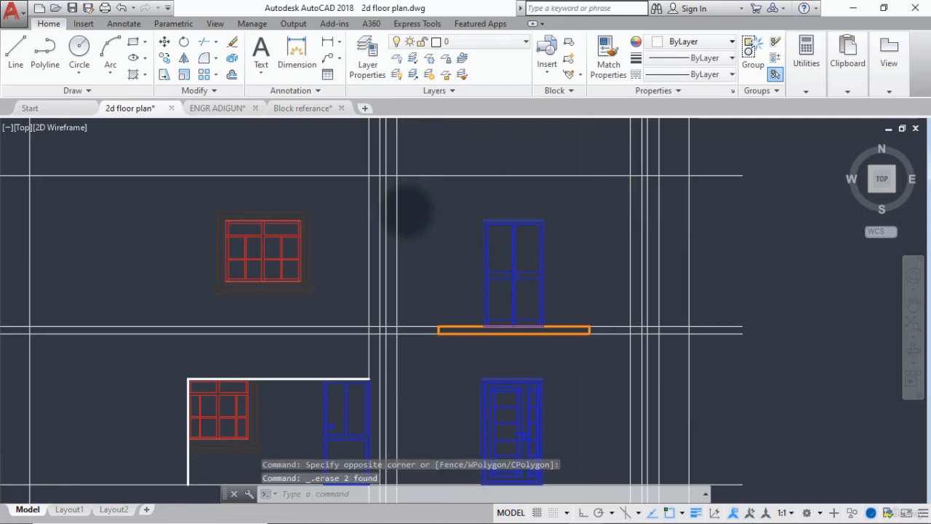
# Examine the wall corners, terraces and projection lines on both floor plans and compare them with the elevation above.
pyautogui.scroll(-4, 409, 211)
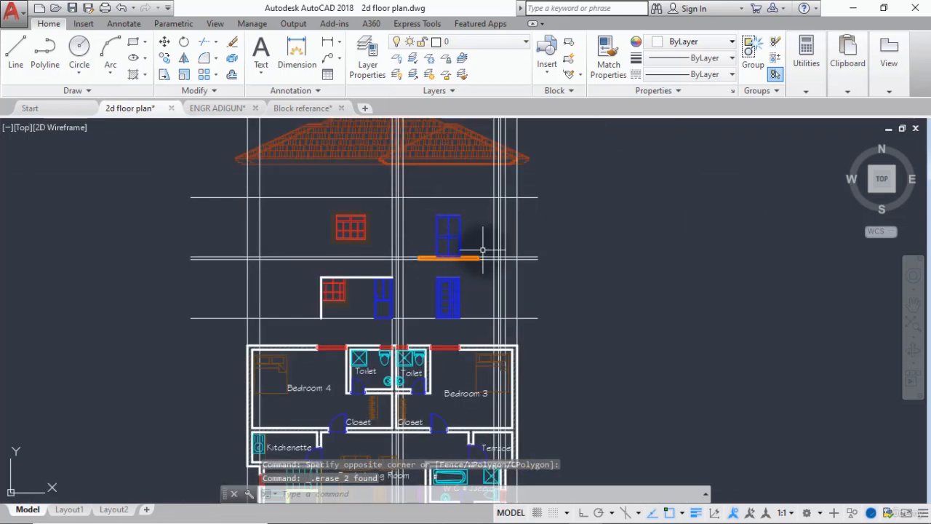
pyautogui.moveTo(495, 290); pyautogui.dragTo(487, 209, button='middle')
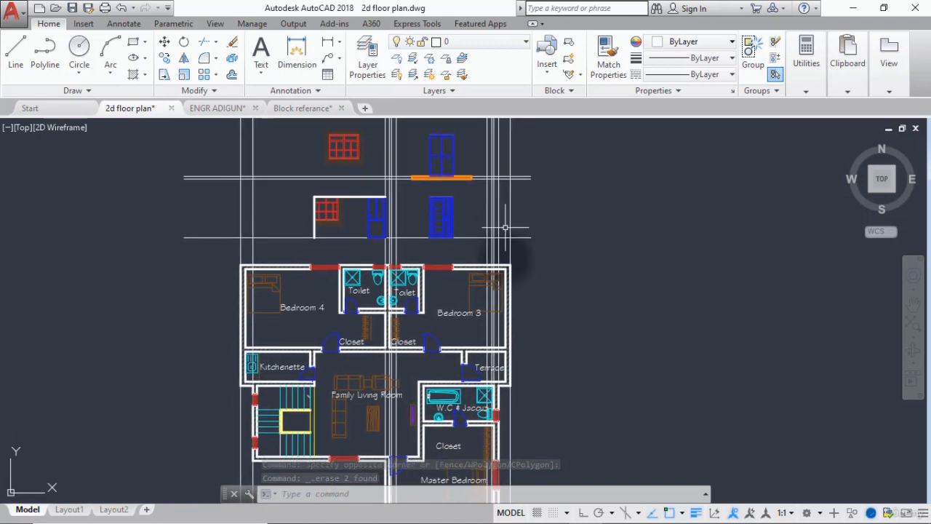
pyautogui.scroll(6, 507, 363)
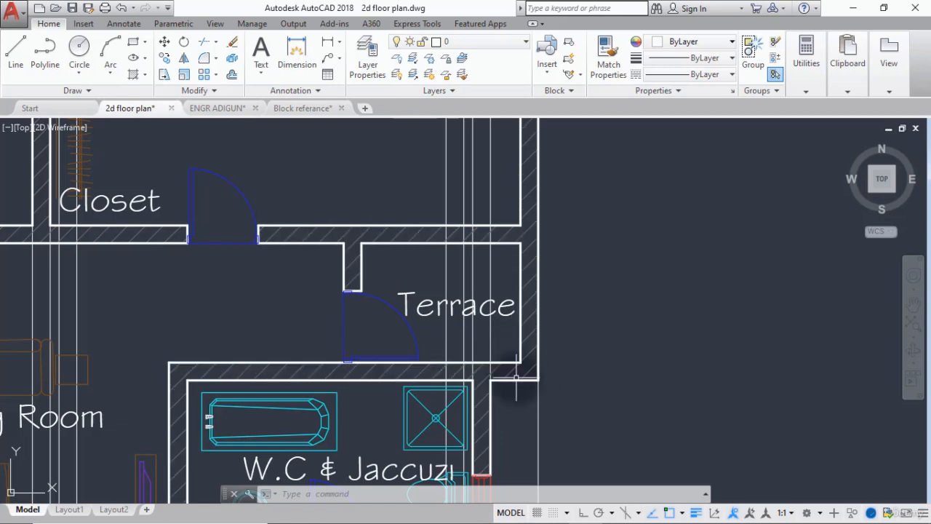
pyautogui.scroll(-10, 510, 379)
pyautogui.moveTo(373, 431); pyautogui.dragTo(365, 281, button='middle')
pyautogui.scroll(6, 398, 401)
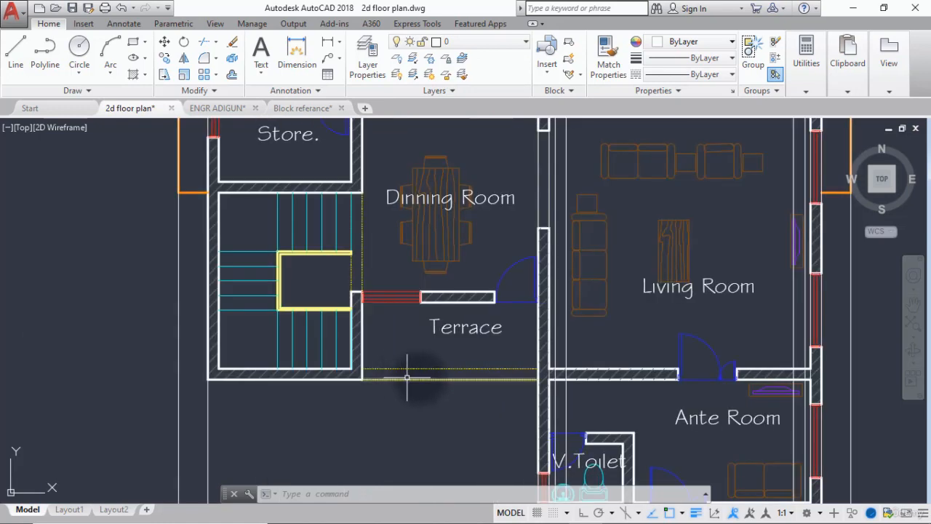
pyautogui.scroll(-2, 419, 385)
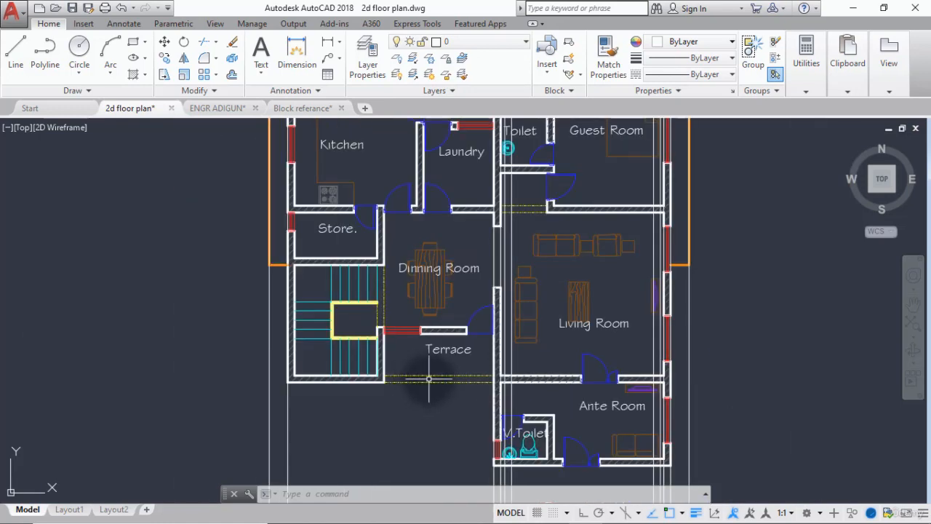
pyautogui.scroll(-4, 429, 379)
pyautogui.scroll(5, 499, 227)
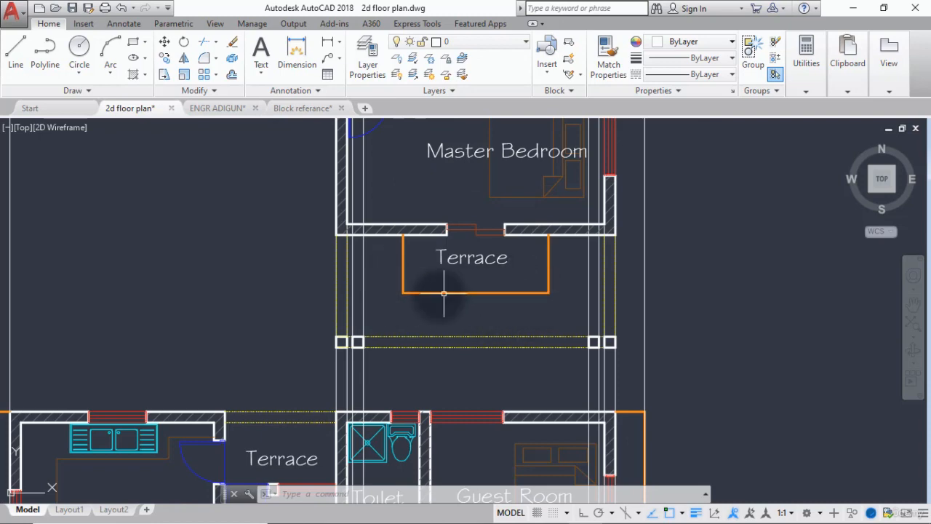
pyautogui.scroll(-8, 436, 297)
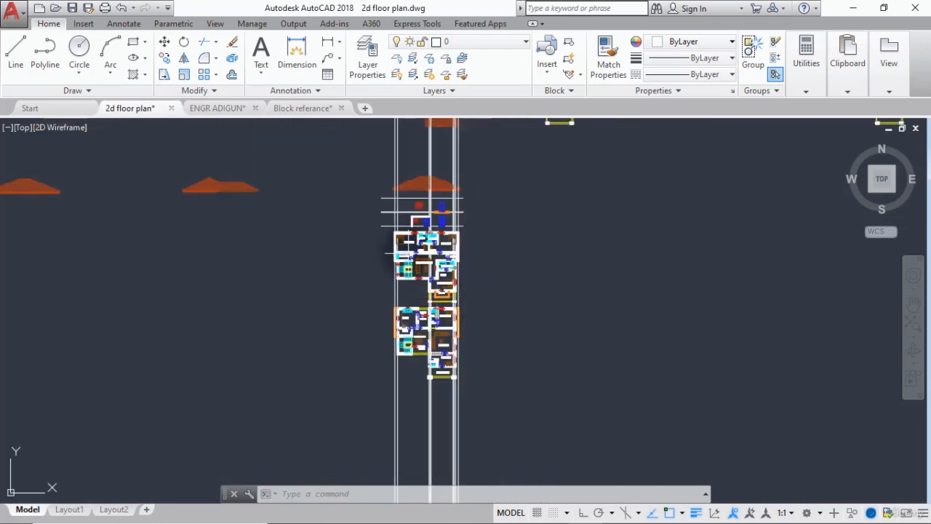
pyautogui.scroll(5, 416, 254)
pyautogui.scroll(-1, 415, 255)
pyautogui.moveTo(422, 165); pyautogui.dragTo(423, 199, button='middle')
pyautogui.scroll(6, 426, 190)
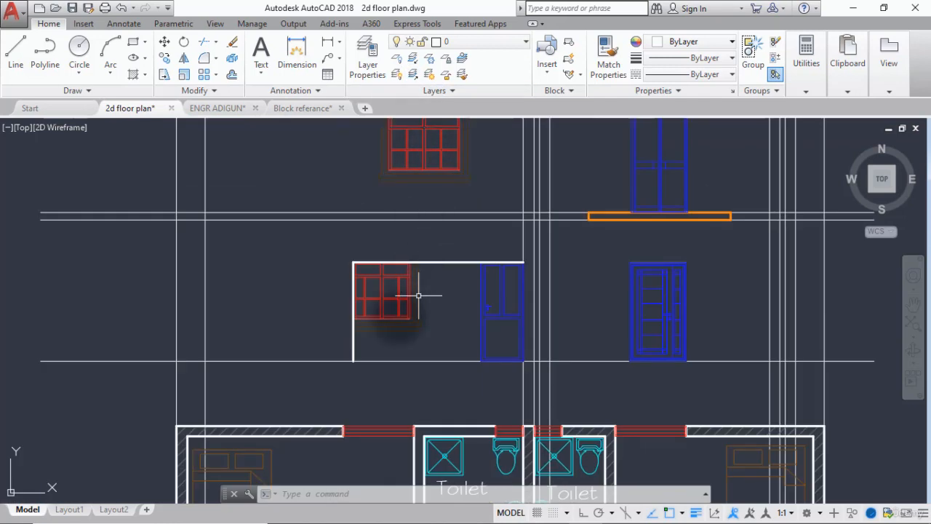
pyautogui.scroll(-2, 400, 340)
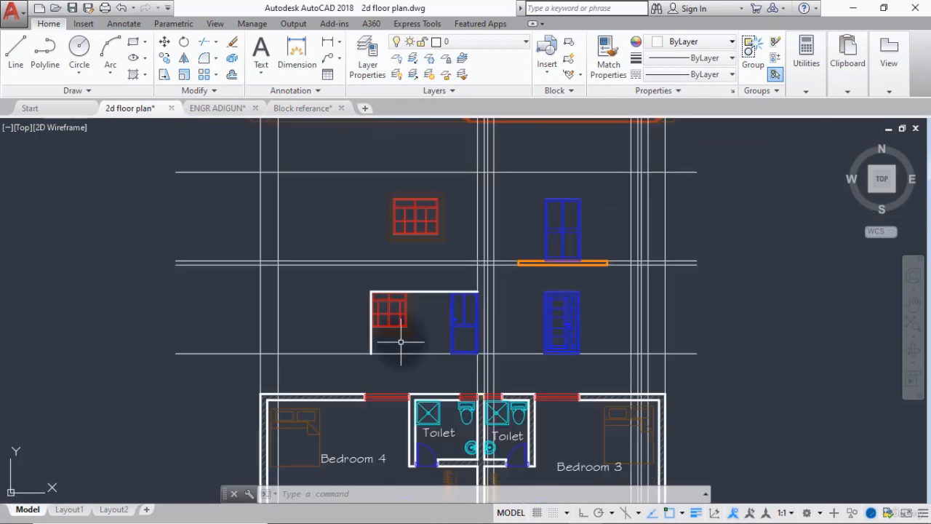
# Trim the outermost left projection line below the upper of the two first-floor slab lines.
pyautogui.moveTo(265, 322); pyautogui.dragTo(355, 224, button='middle')
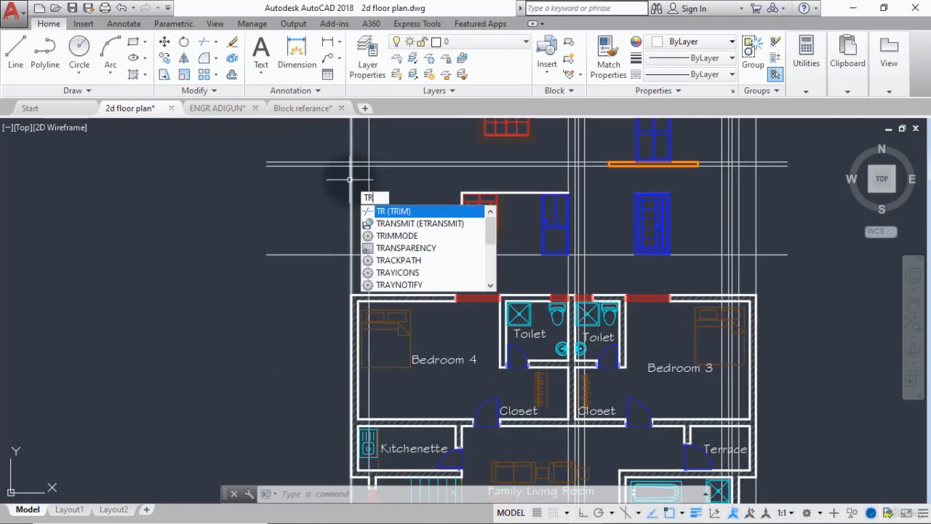
pyautogui.press('Return')
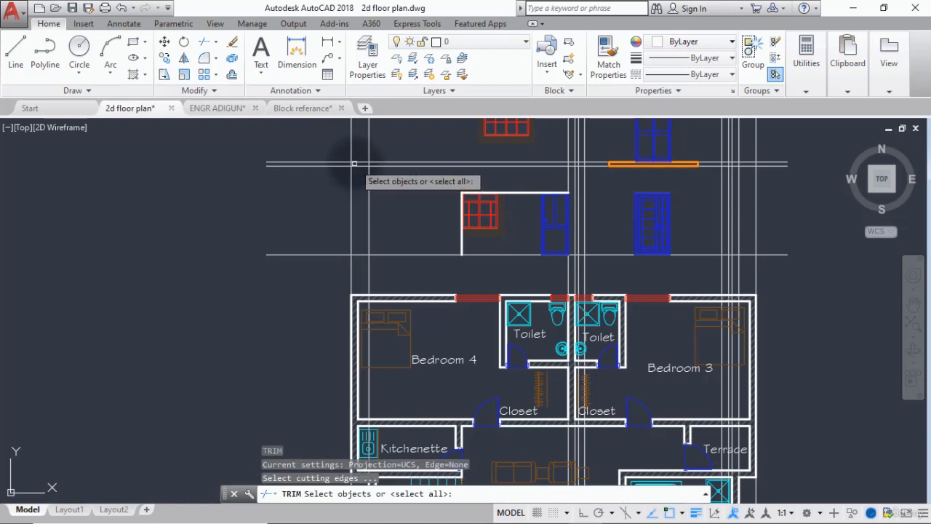
pyautogui.click(355, 163)
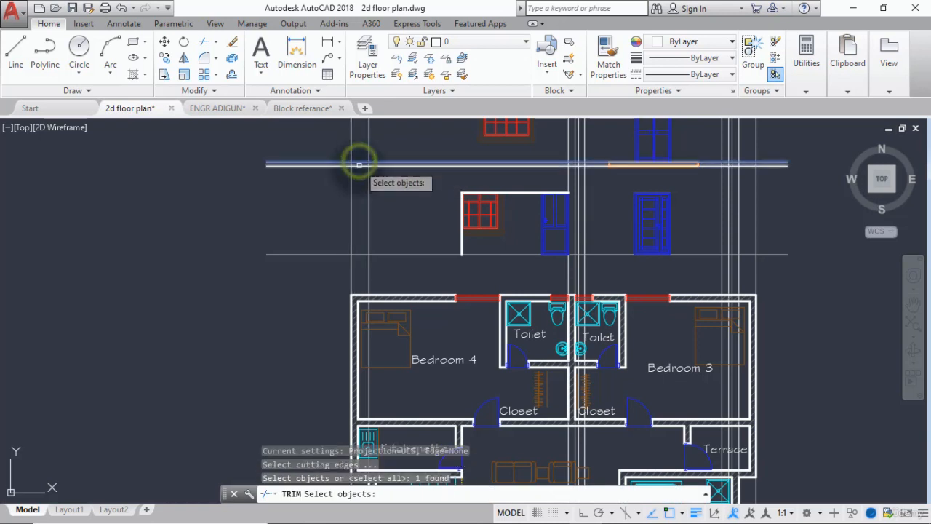
pyautogui.press('Return')
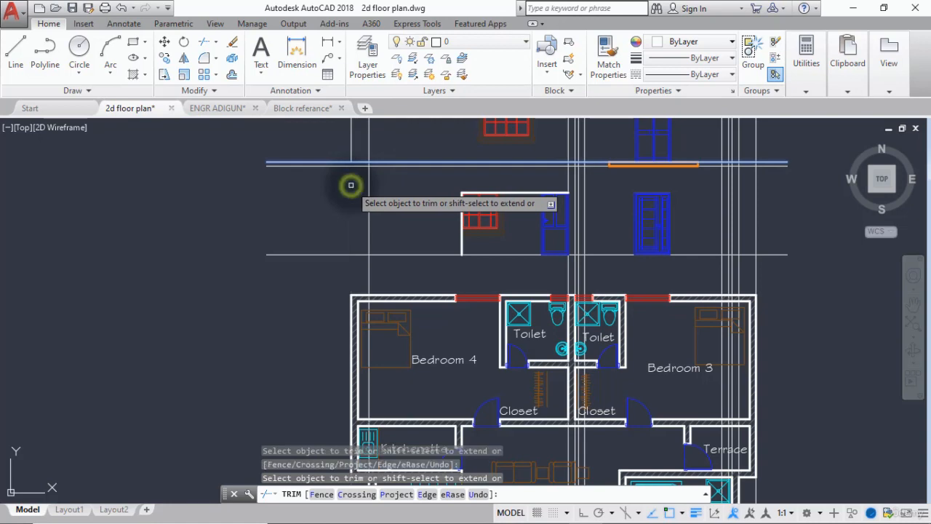
pyautogui.click(350, 184)
pyautogui.scroll(2, 367, 138)
pyautogui.moveTo(365, 149); pyautogui.dragTo(352, 230, button='middle')
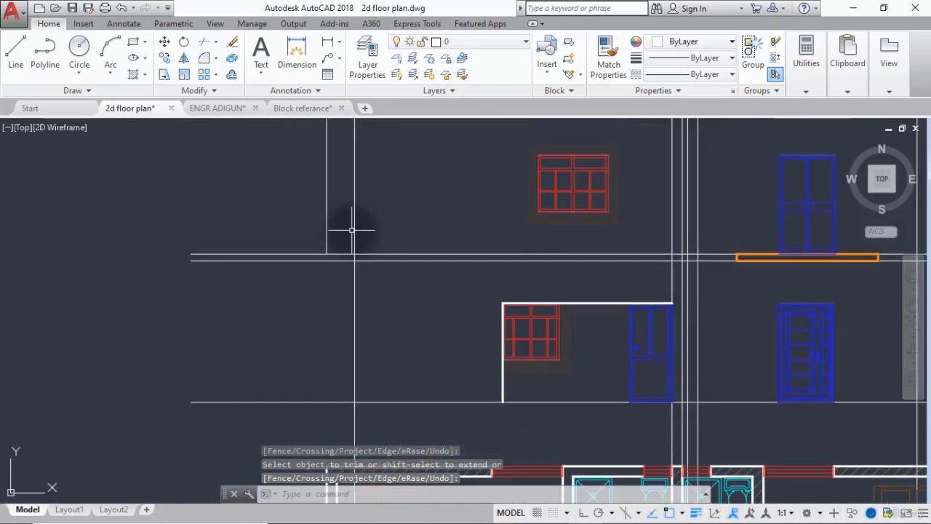
pyautogui.press('Return')
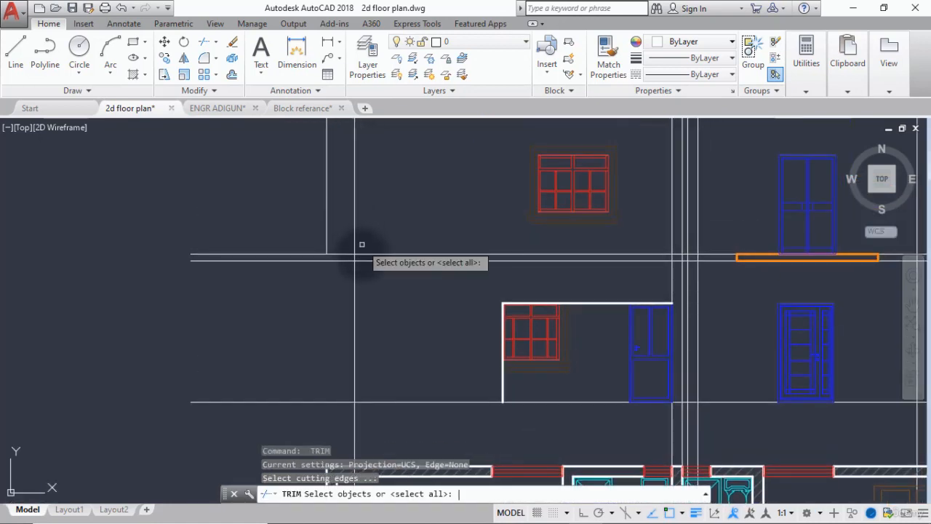
pyautogui.press('Return')
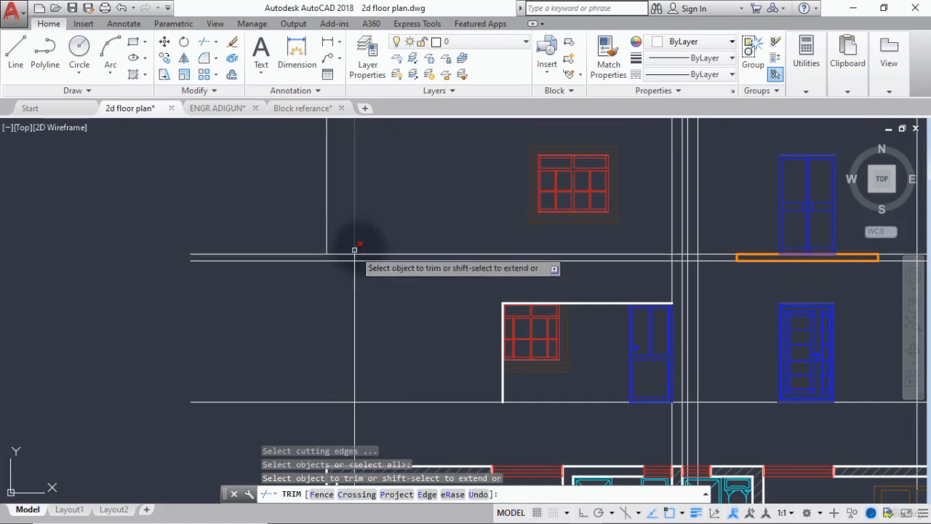
pyautogui.press('Escape')
# Trim the second projection line from the left above the first-floor slab, using the upper slab line as cutting edge.
pyautogui.write('tr')
pyautogui.press('Return')
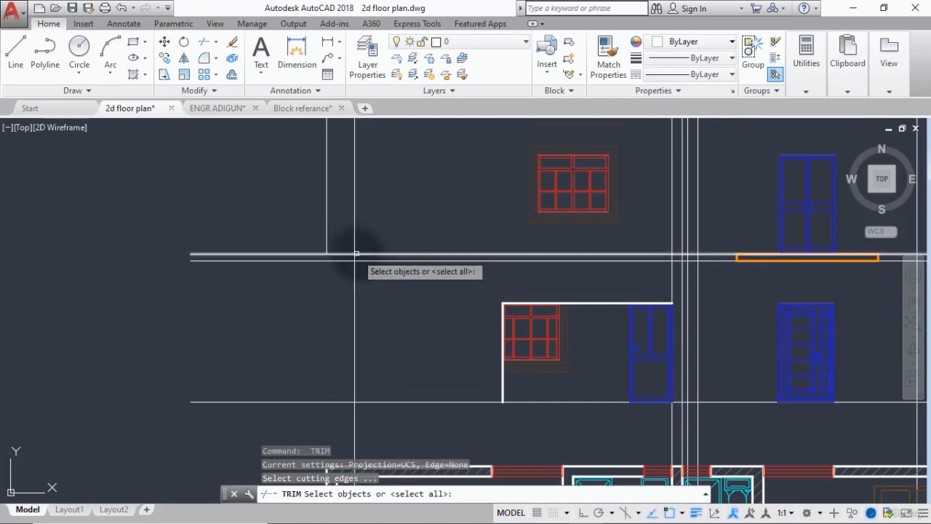
pyautogui.click(359, 250)
pyautogui.press('Return')
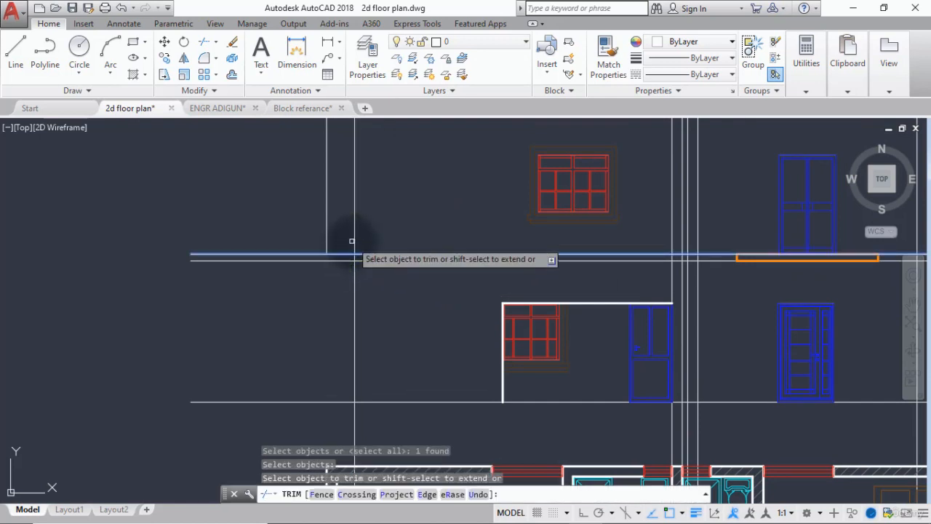
pyautogui.press('Escape')
pyautogui.write('tr')
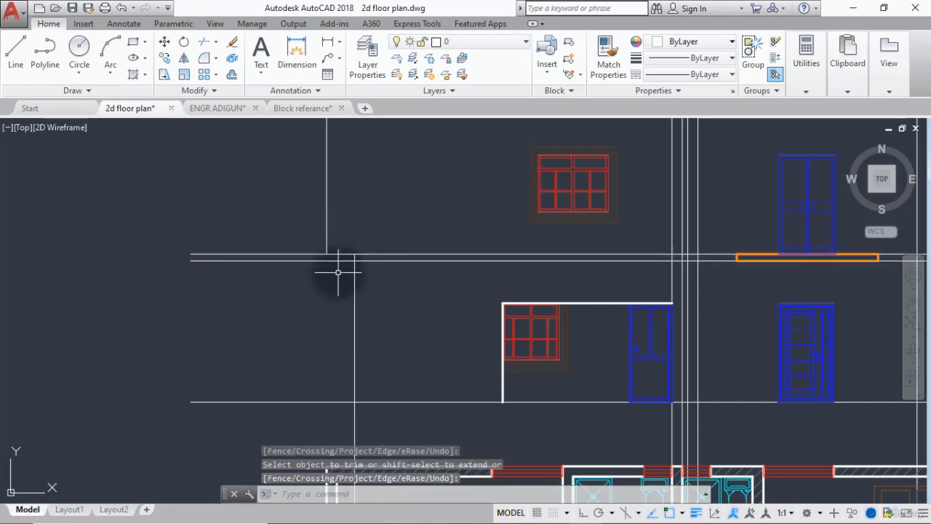
pyautogui.press('Return')
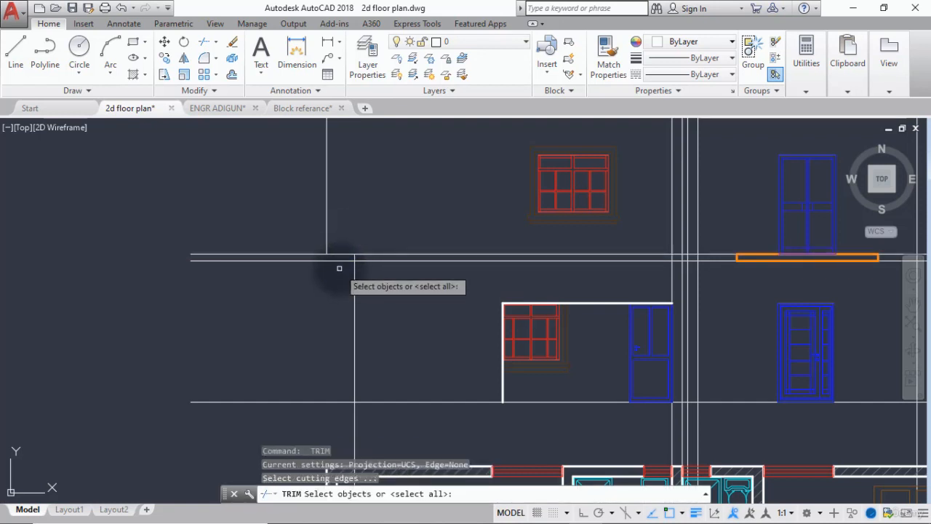
pyautogui.press('Escape')
# Match the properties of the thick white wall line beside the ground-floor window to the two trimmed left projection lines.
pyautogui.scroll(-2, 339, 267)
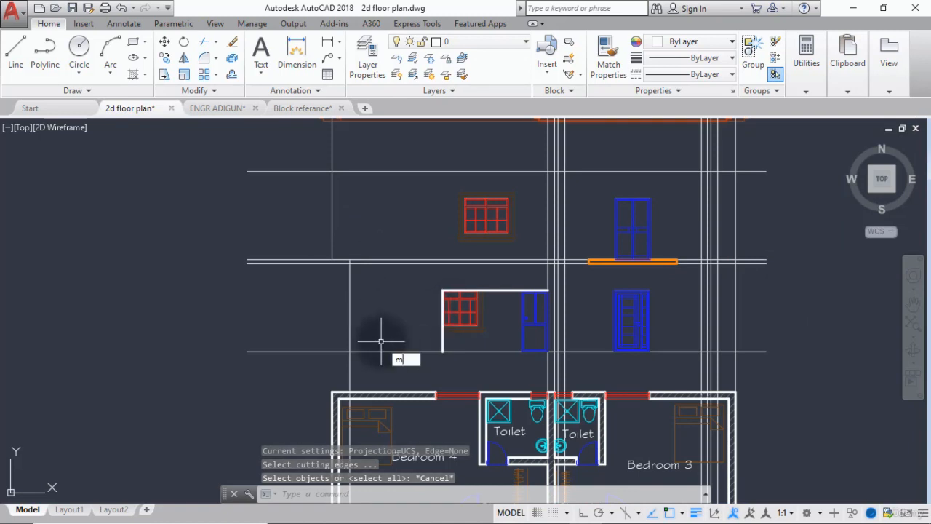
pyautogui.press('Return')
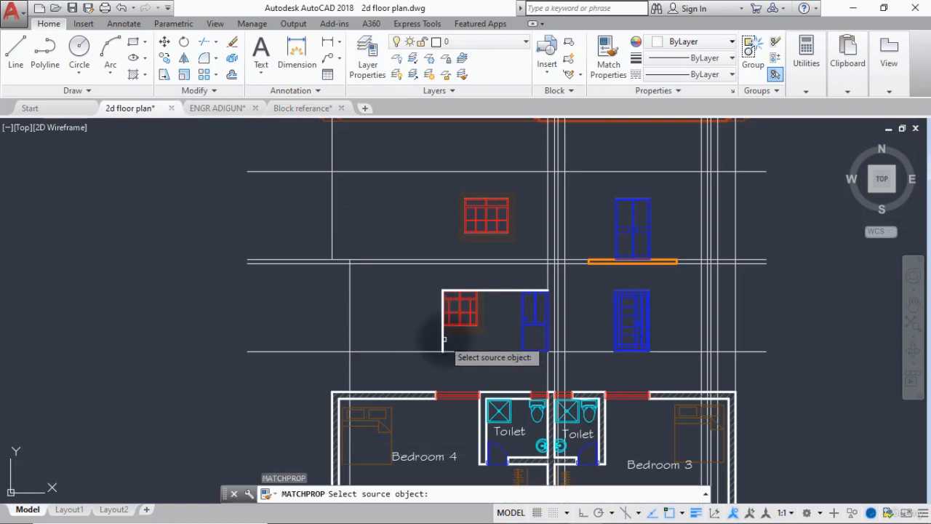
pyautogui.click(443, 340)
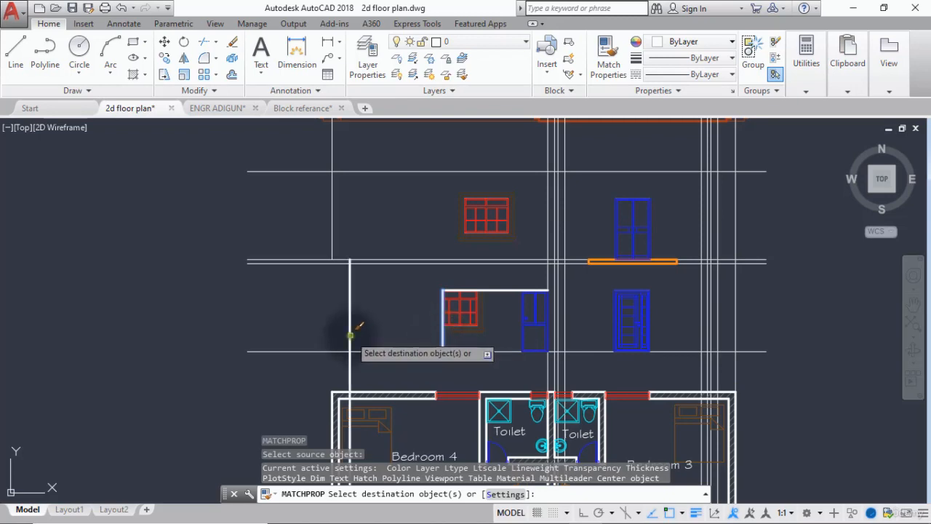
pyautogui.scroll(-1, 349, 333)
pyautogui.scroll(-2, 326, 239)
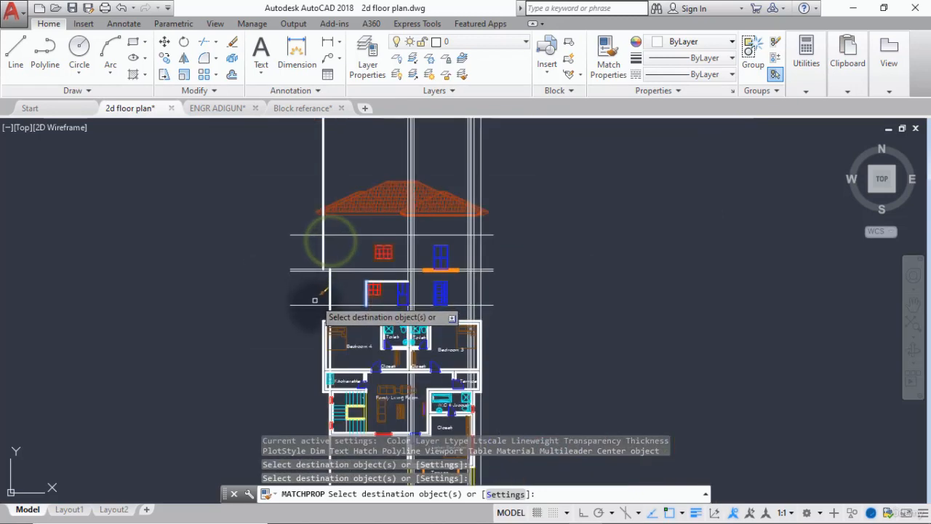
pyautogui.moveTo(315, 299); pyautogui.dragTo(368, 232, button='middle')
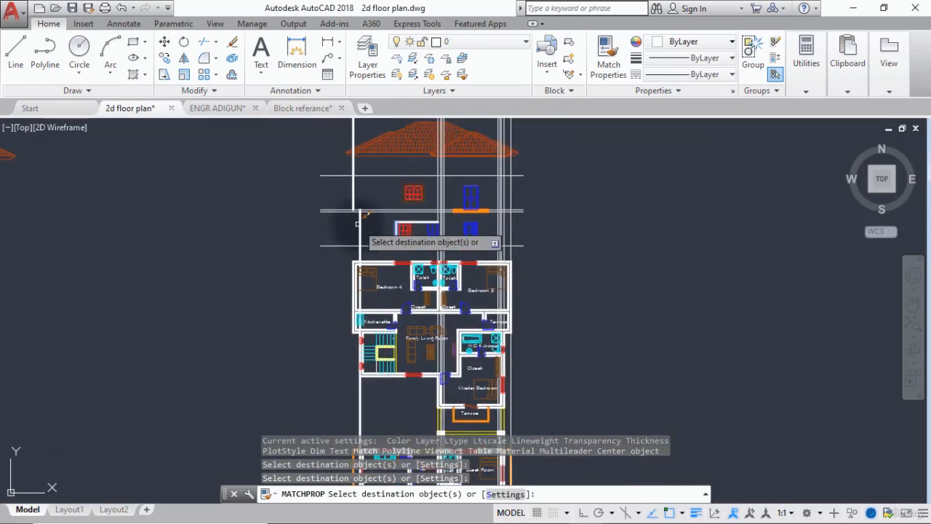
pyautogui.scroll(5, 357, 223)
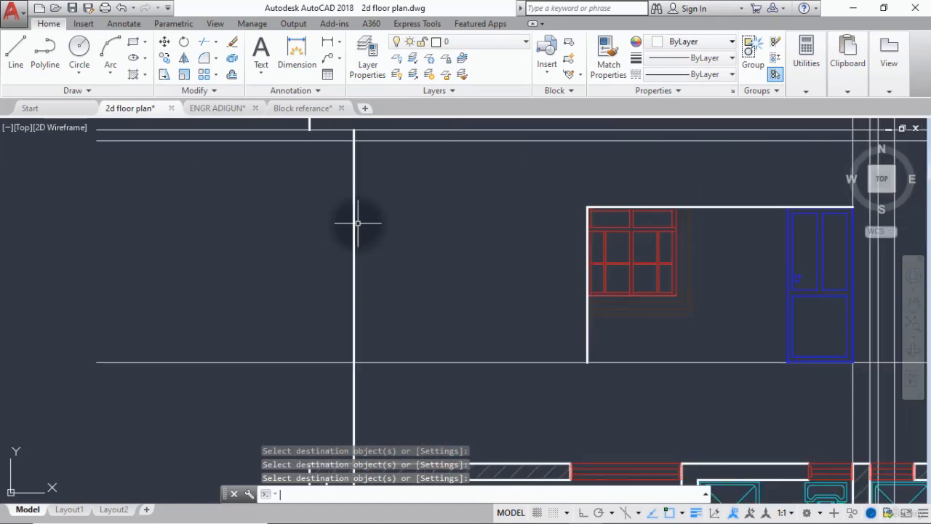
# Look through the component library away from the plans for a railing suited to the ground-floor terrace of the elevation.
pyautogui.scroll(-3, 357, 222)
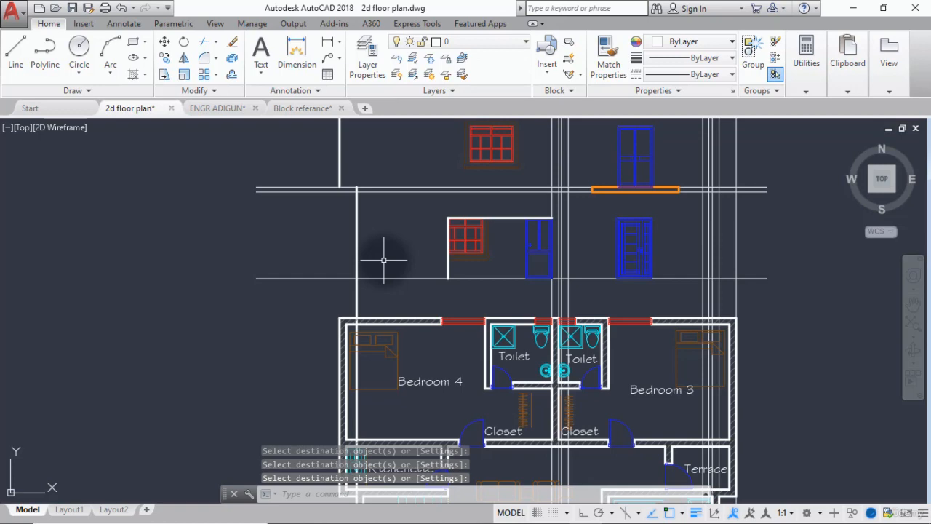
pyautogui.scroll(-2, 383, 260)
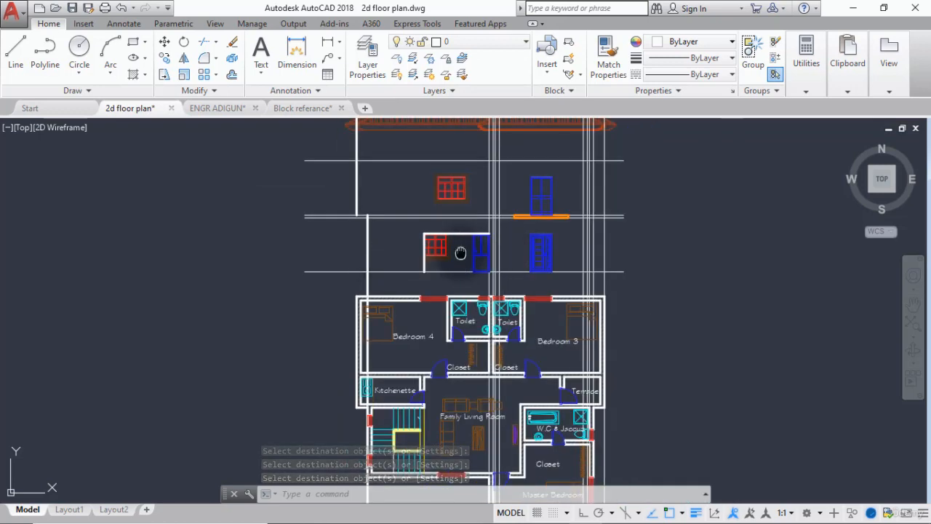
pyautogui.moveTo(459, 260); pyautogui.dragTo(434, 313, button='middle')
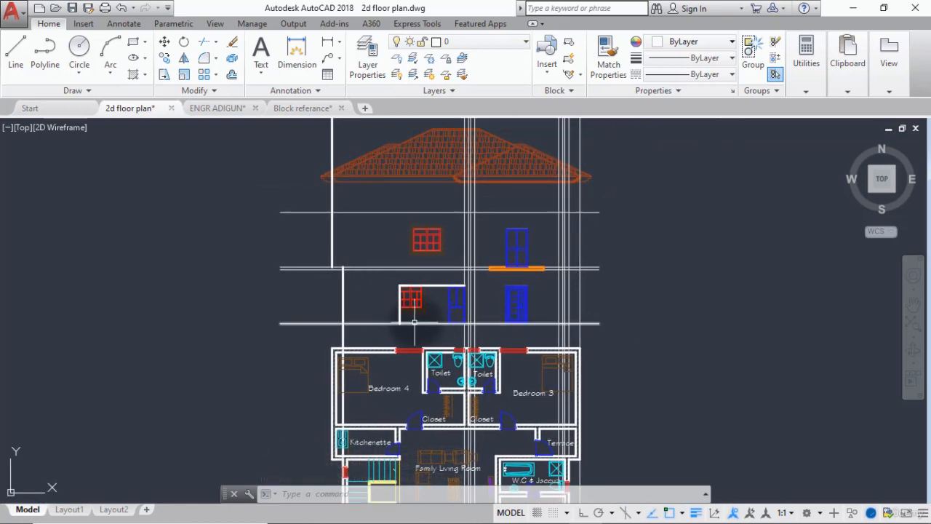
pyautogui.scroll(-10, 417, 298)
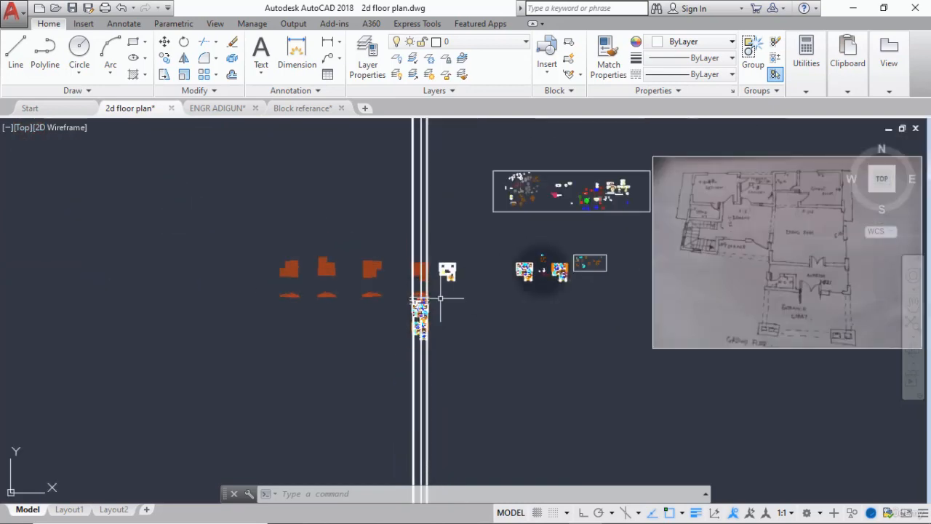
pyautogui.scroll(8, 615, 173)
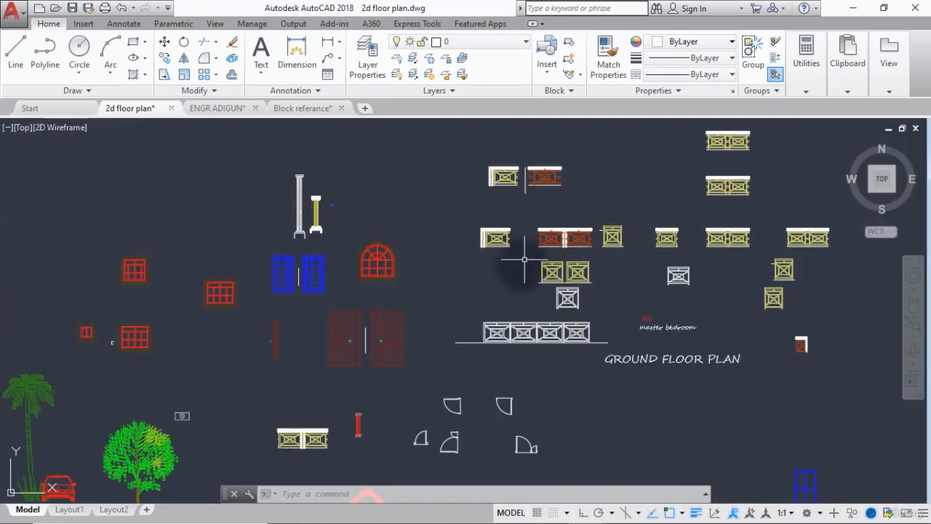
pyautogui.scroll(-2, 521, 271)
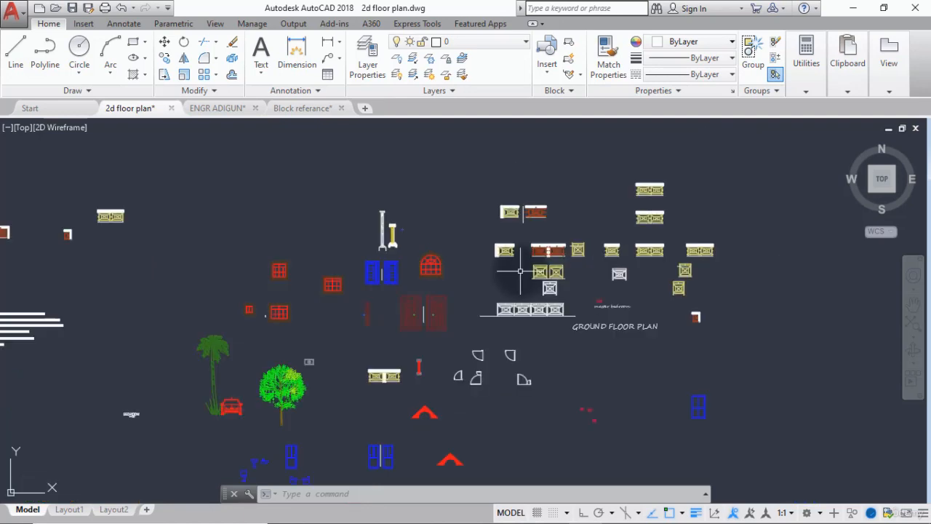
pyautogui.moveTo(360, 375); pyautogui.dragTo(574, 333, button='middle')
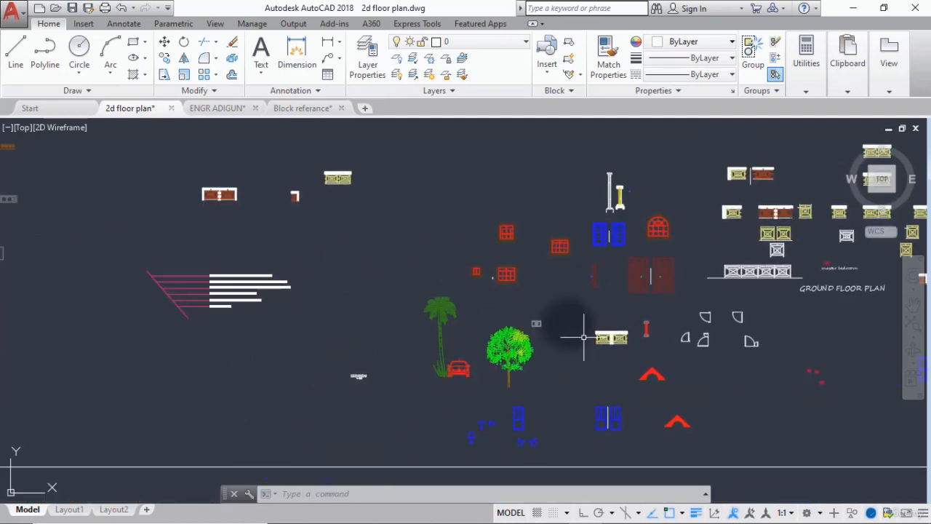
pyautogui.scroll(6, 312, 131)
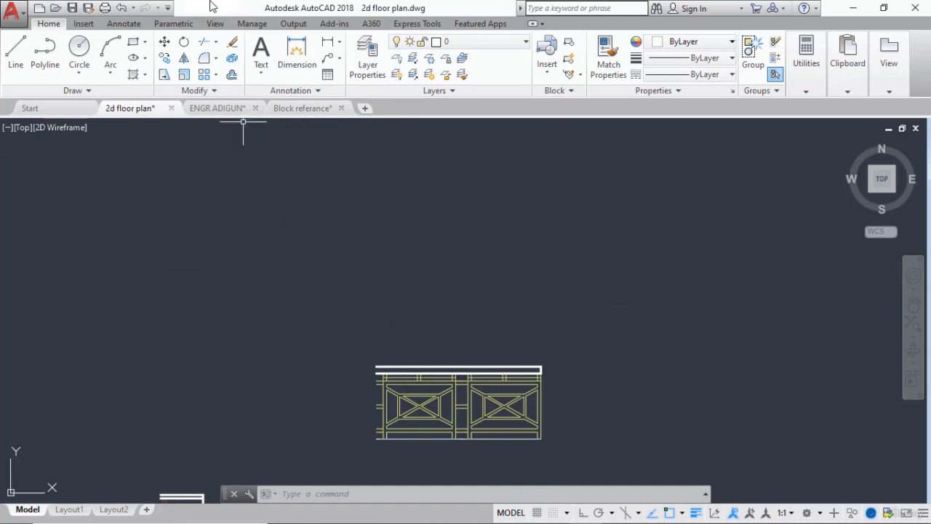
# Measure the overall width of the yellow two-panel railing along its white handrail in the component library.
pyautogui.click(327, 44)
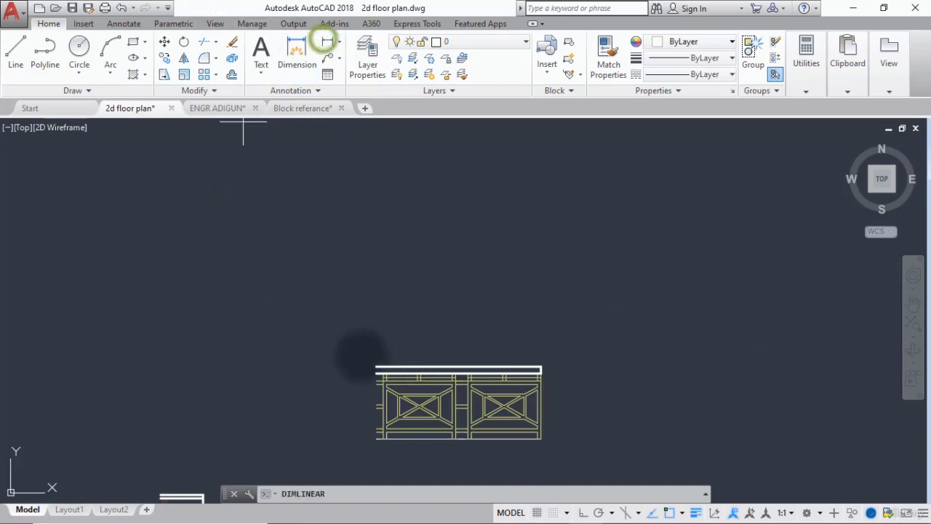
pyautogui.click(376, 367)
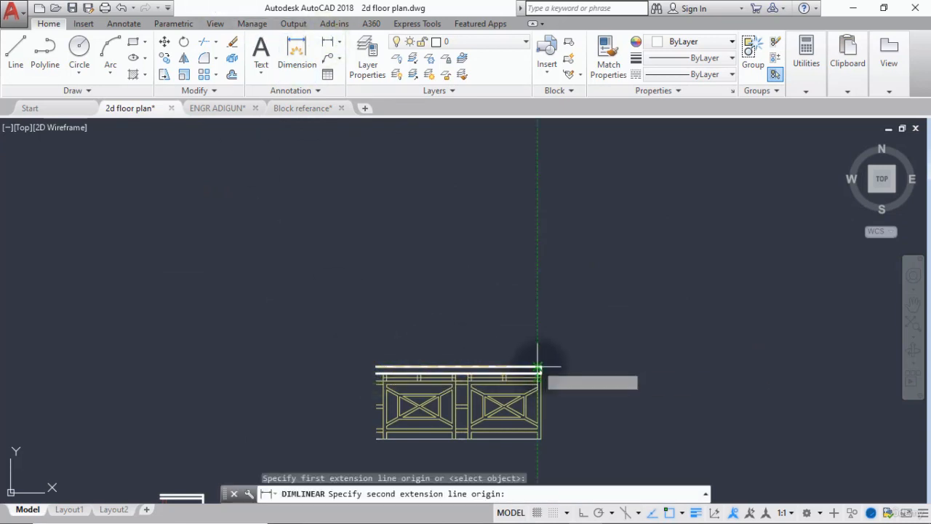
pyautogui.scroll(2, 542, 367)
pyautogui.scroll(2, 542, 365)
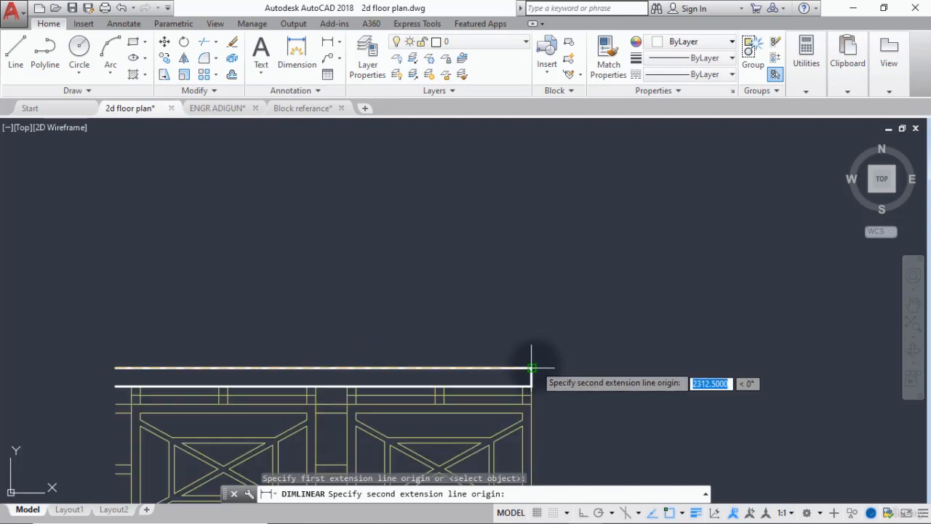
pyautogui.click(534, 360)
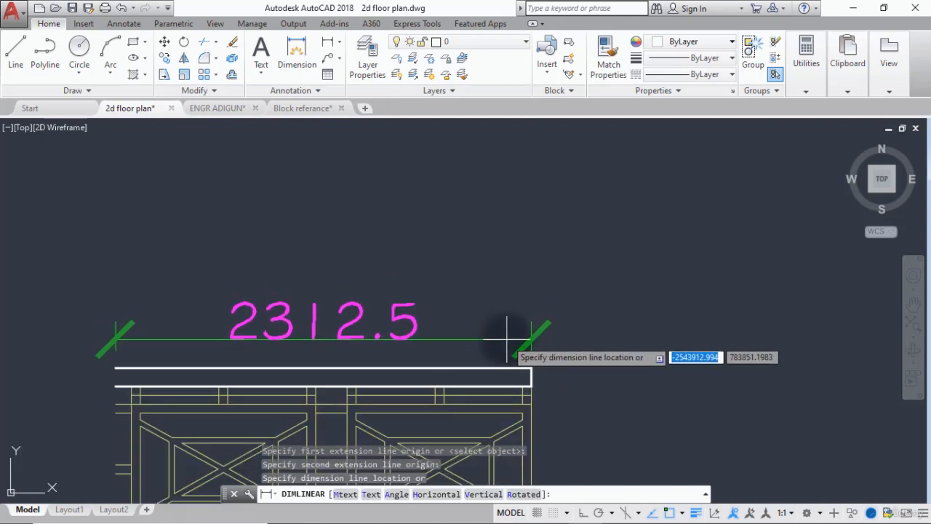
pyautogui.press('Escape')
# Measure the ground-floor opening from the base of the thick white wall line to the far lower corner of the adjacent blue door.
pyautogui.scroll(-10, 495, 342)
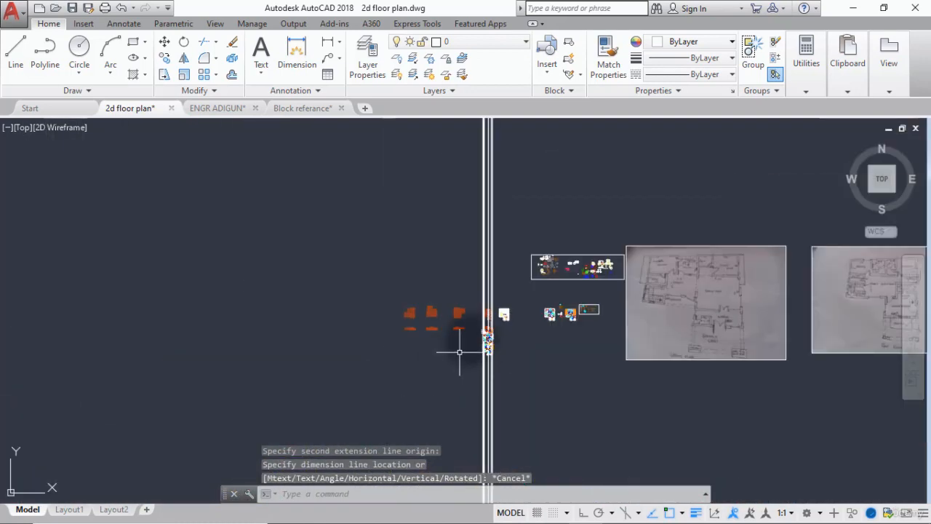
pyautogui.scroll(5, 486, 327)
pyautogui.scroll(3, 628, 328)
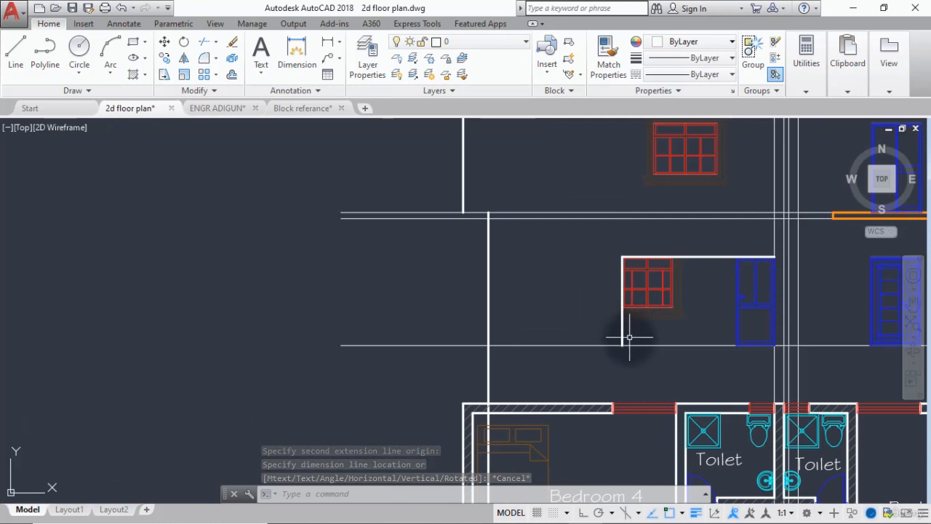
pyautogui.press('space')
pyautogui.click(622, 345)
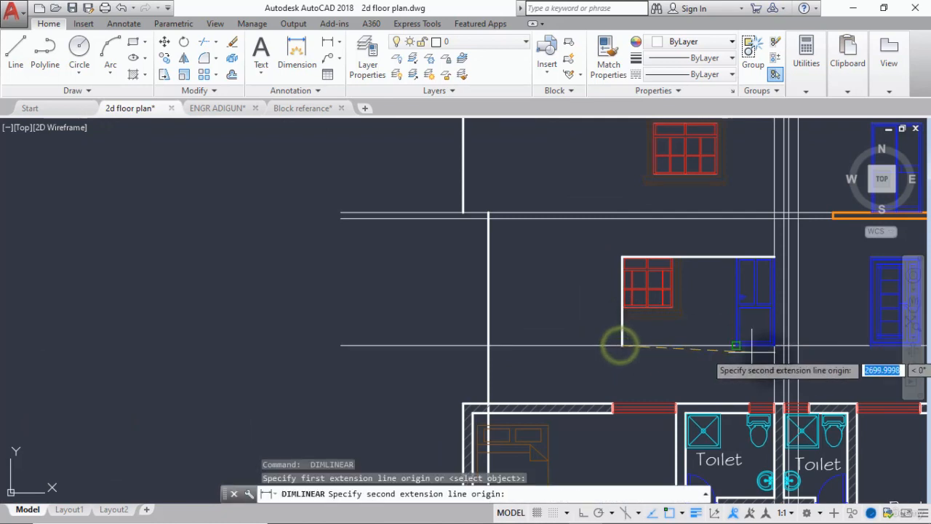
pyautogui.scroll(5, 769, 343)
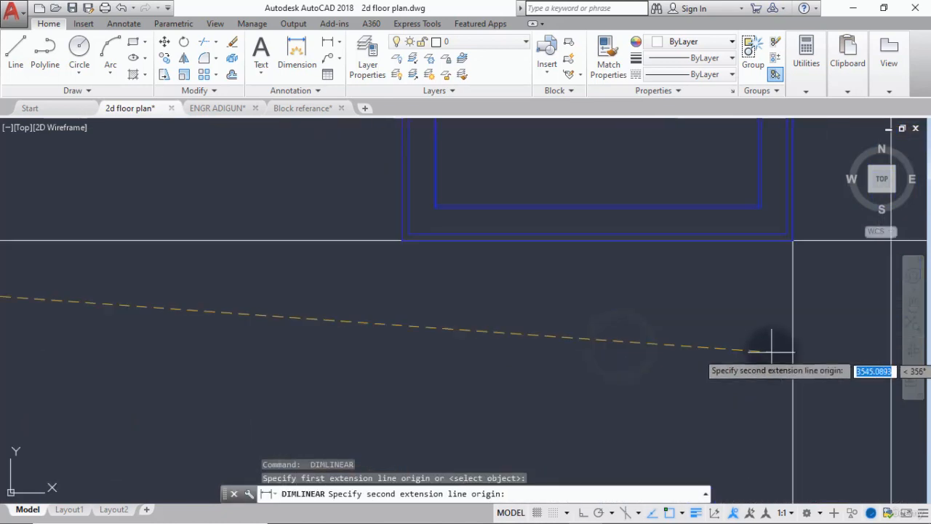
pyautogui.click(793, 240)
pyautogui.scroll(-5, 616, 308)
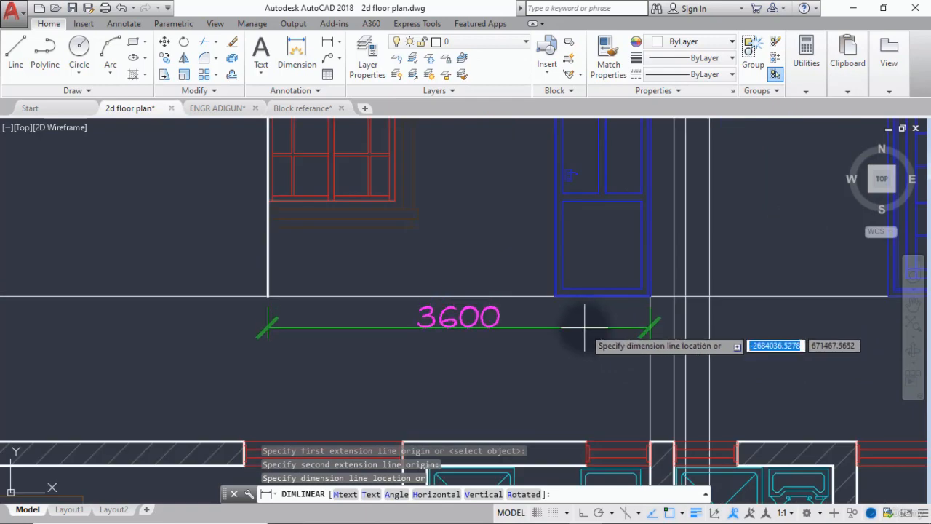
pyautogui.press('Escape')
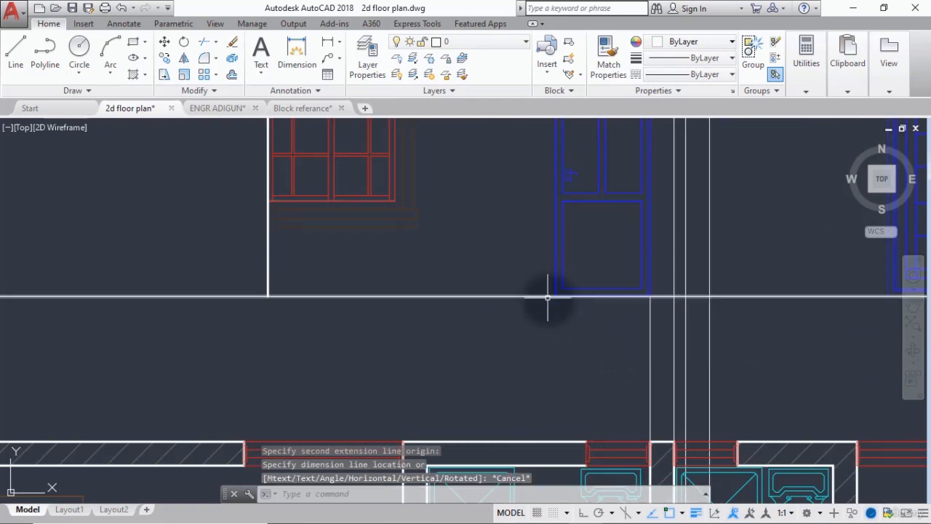
# Copy the yellow two-panel railing by its lower-left corner to the base of the white wall line beside the ground-floor window.
pyautogui.scroll(-5, 536, 288)
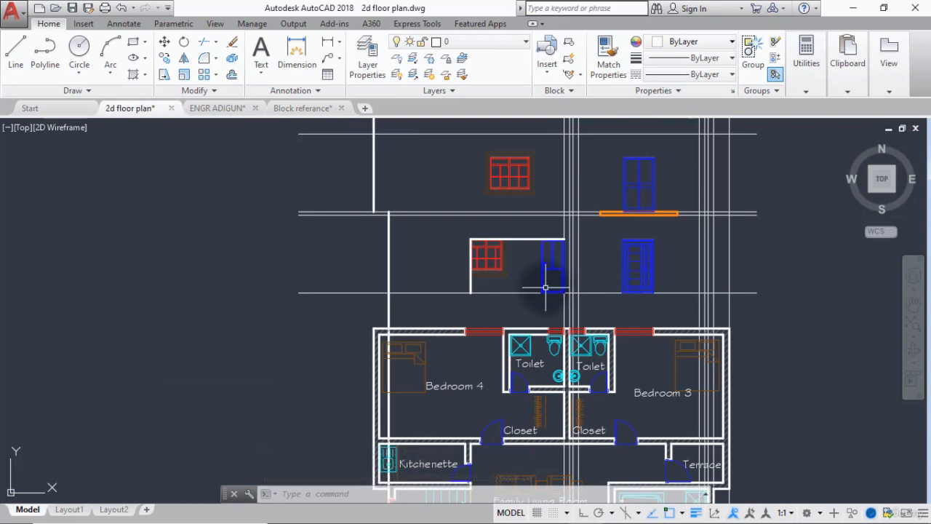
pyautogui.scroll(-10, 547, 267)
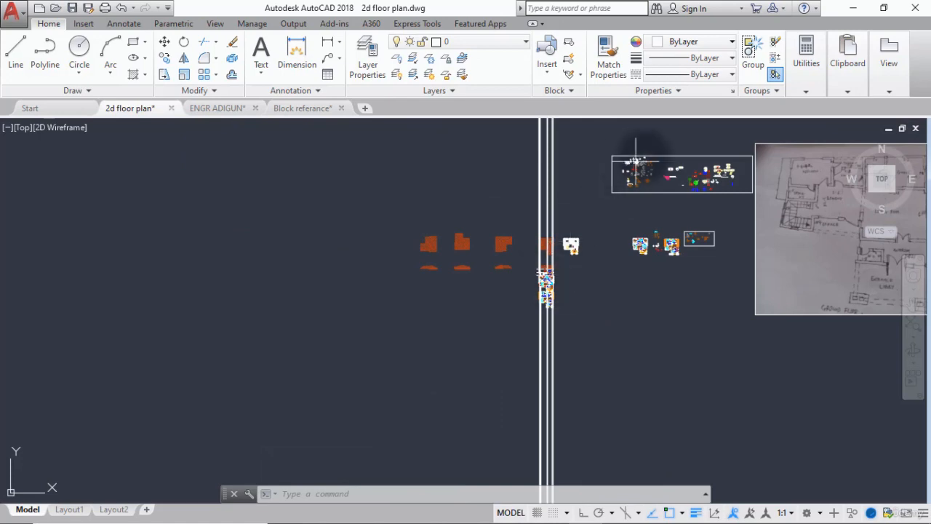
pyautogui.scroll(5, 656, 158)
pyautogui.scroll(8, 656, 157)
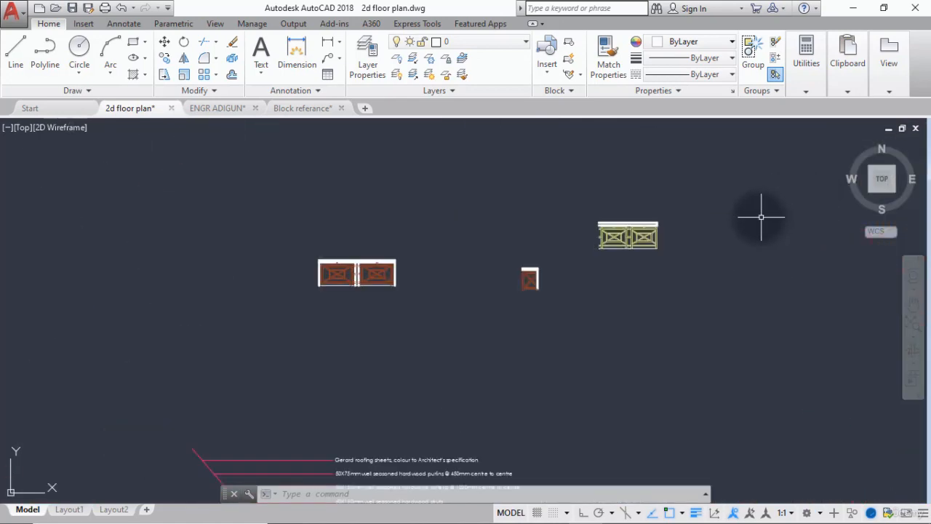
pyautogui.click(167, 61)
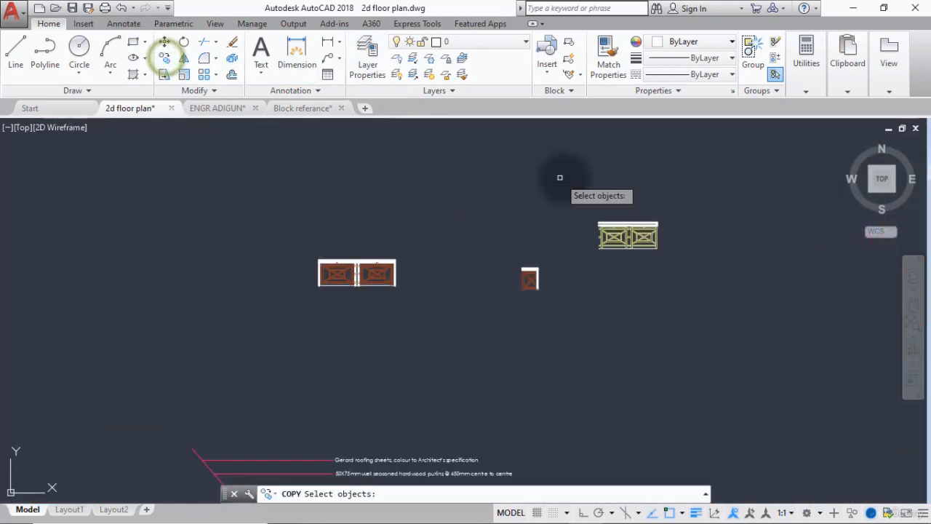
pyautogui.click(686, 187)
pyautogui.click(557, 279)
pyautogui.press('Return')
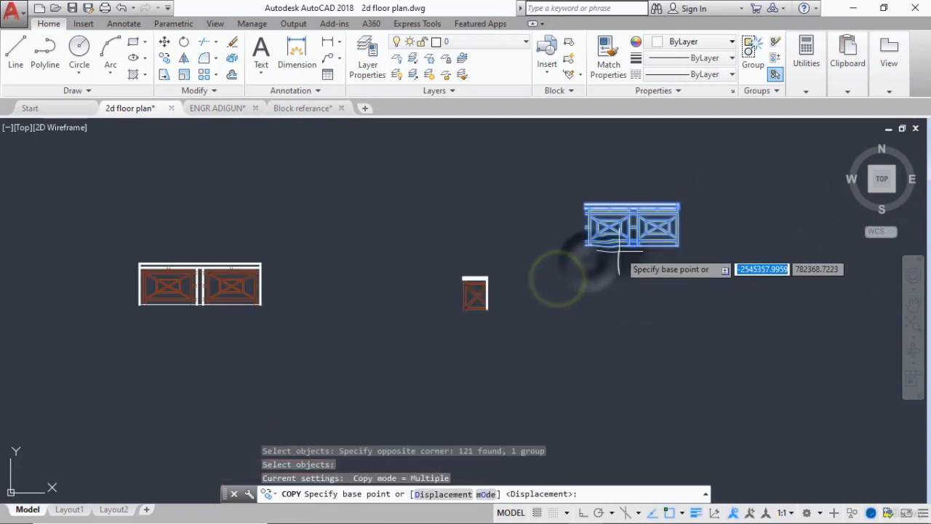
pyautogui.scroll(3, 545, 251)
pyautogui.click(530, 238)
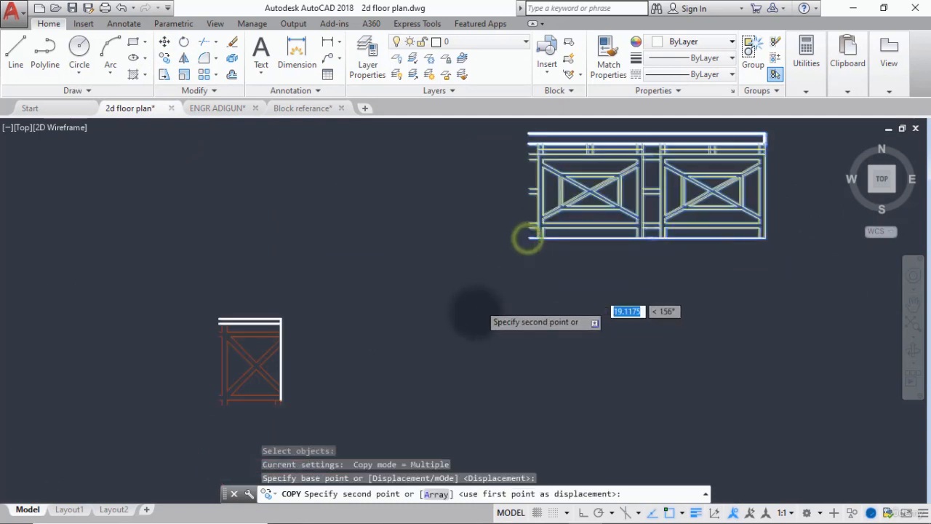
pyautogui.scroll(-6, 530, 231)
pyautogui.moveTo(312, 381); pyautogui.dragTo(364, 339, button='middle')
pyautogui.scroll(8, 395, 270)
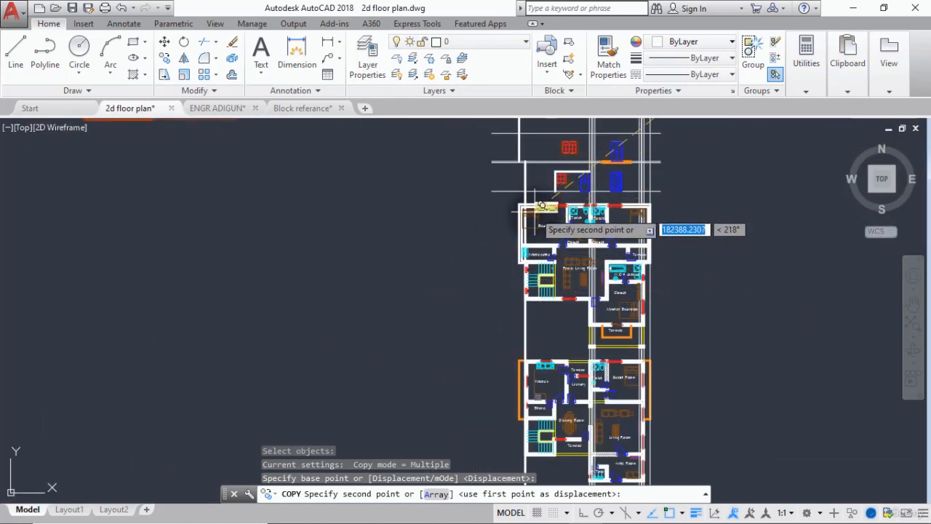
pyautogui.scroll(4, 542, 182)
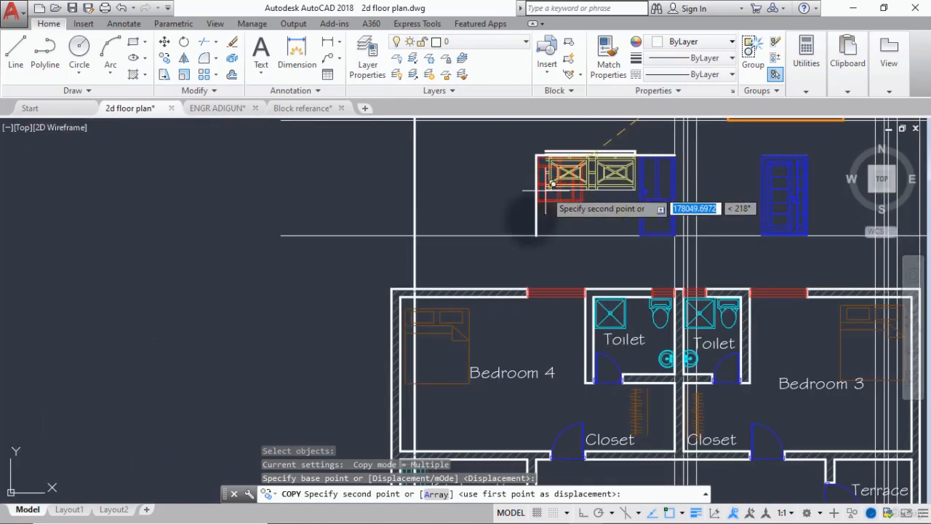
pyautogui.click(541, 231)
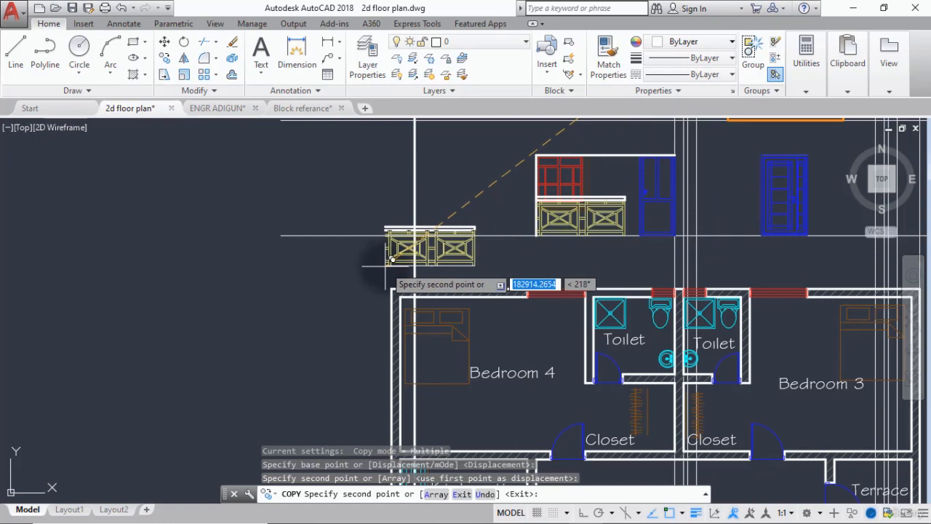
pyautogui.press('Escape')
# Measure the length of the orange terrace slab beneath the first-floor blue door.
pyautogui.scroll(-4, 538, 246)
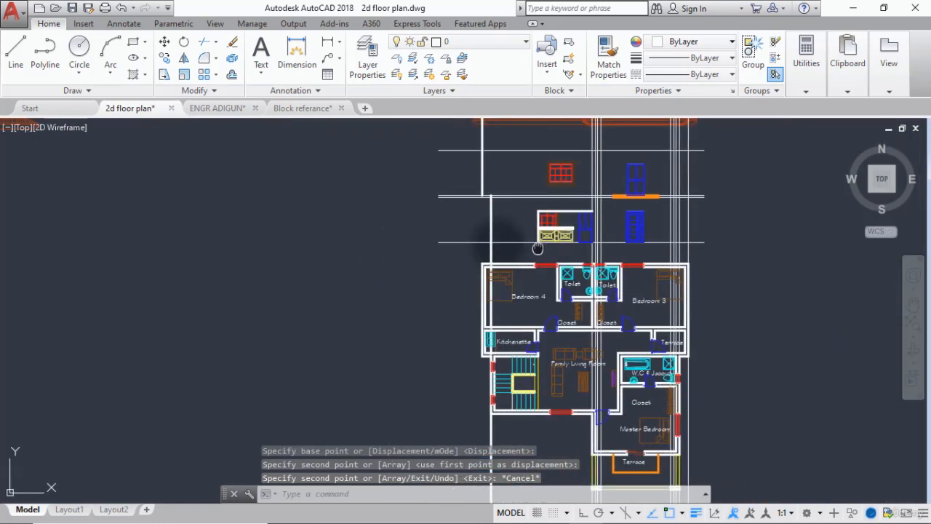
pyautogui.moveTo(537, 249); pyautogui.dragTo(456, 245, button='middle')
pyautogui.scroll(4, 540, 171)
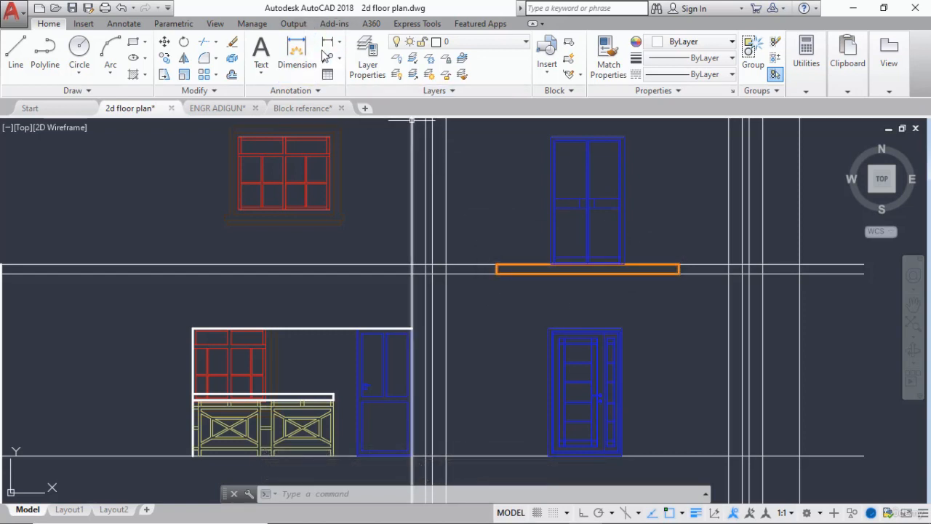
pyautogui.click(326, 45)
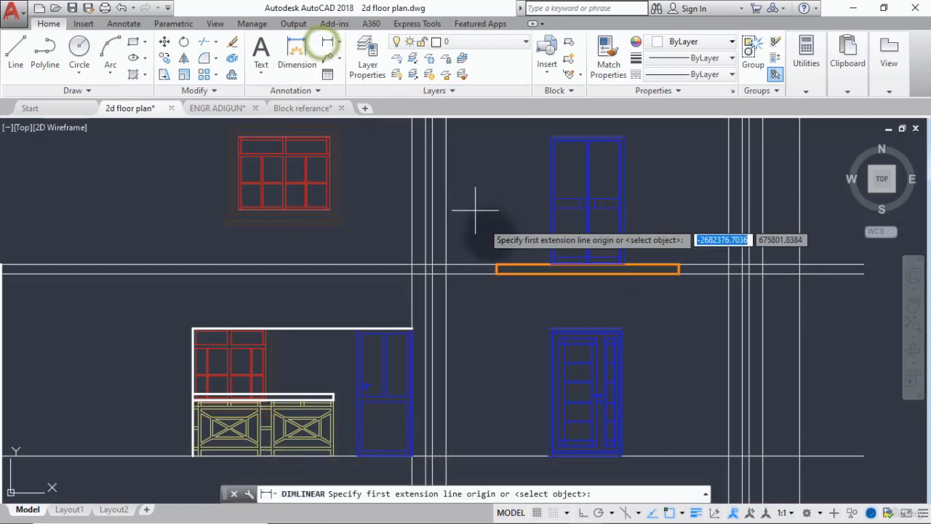
pyautogui.click(496, 267)
pyautogui.click(679, 266)
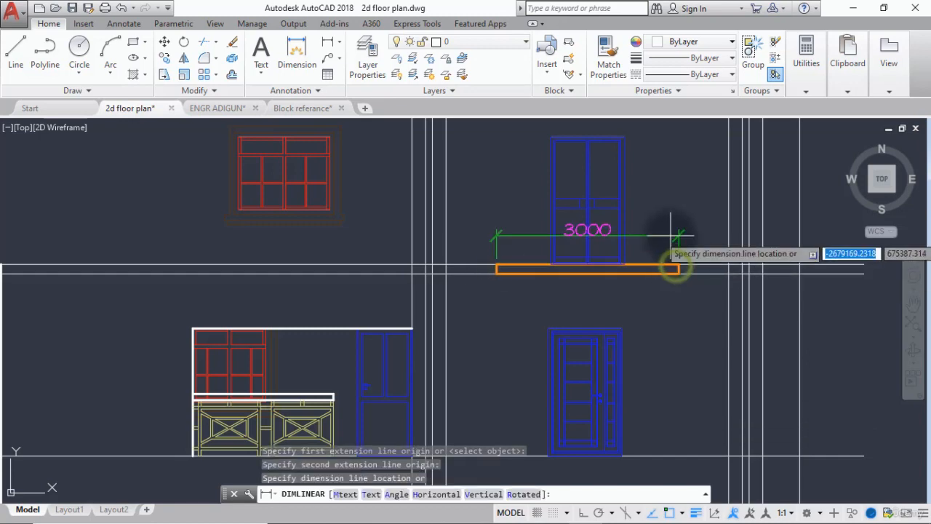
pyautogui.press('Escape')
# Measure the overall width of the brown two-panel railing along its white handrail in the component library.
pyautogui.scroll(-5, 669, 240)
pyautogui.scroll(-6, 663, 249)
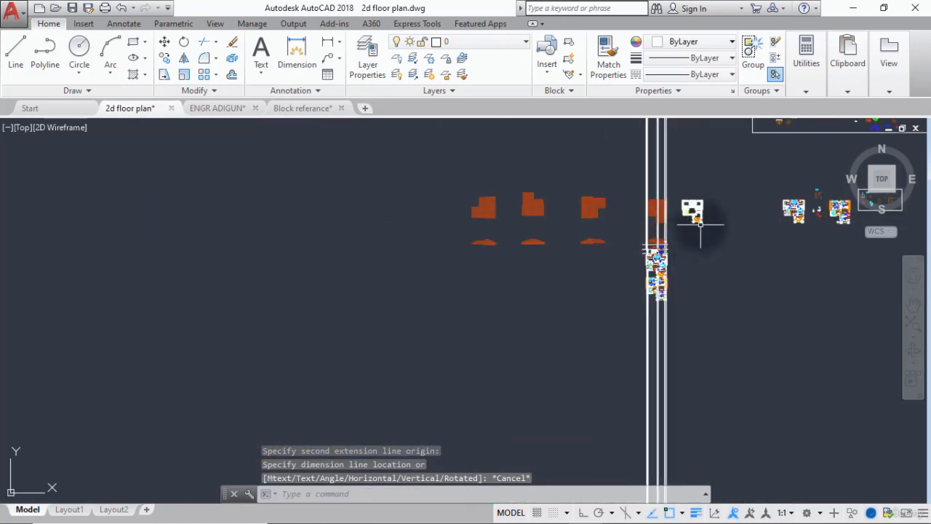
pyautogui.scroll(2, 678, 242)
pyautogui.moveTo(677, 243)
pyautogui.mouseDown(button='middle')
pyautogui.moveTo(597, 276)
pyautogui.moveTo(538, 334)
pyautogui.mouseUp(button='middle')
pyautogui.scroll(-4, 546, 334)
pyautogui.scroll(8, 636, 254)
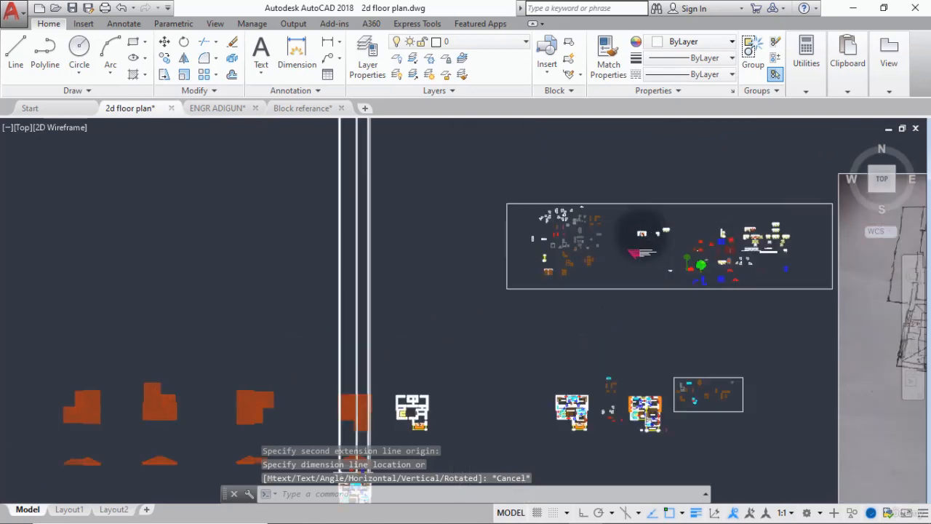
pyautogui.scroll(5, 632, 228)
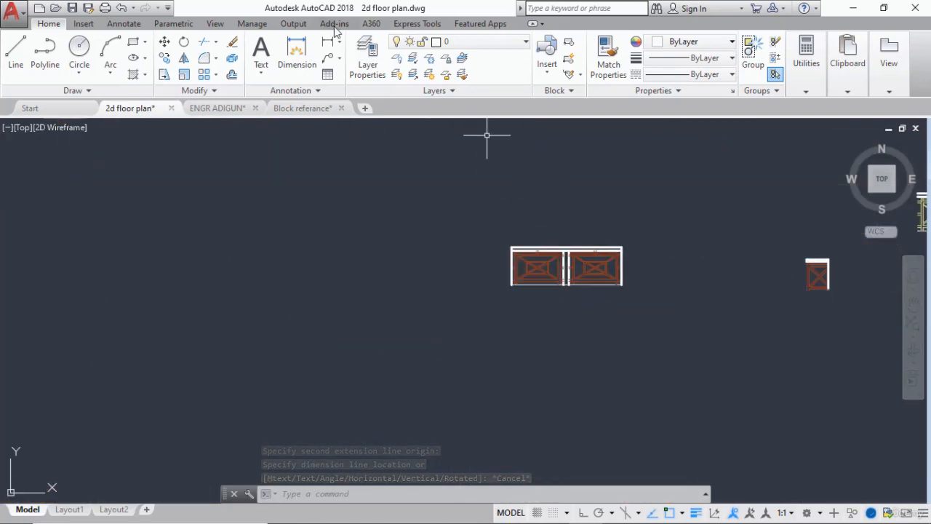
pyautogui.click(328, 44)
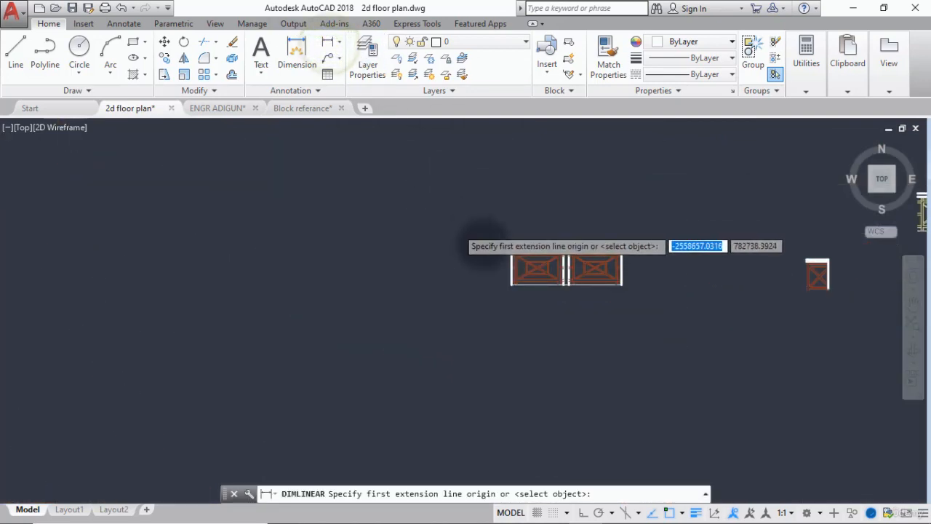
pyautogui.scroll(4, 509, 251)
pyautogui.click(571, 266)
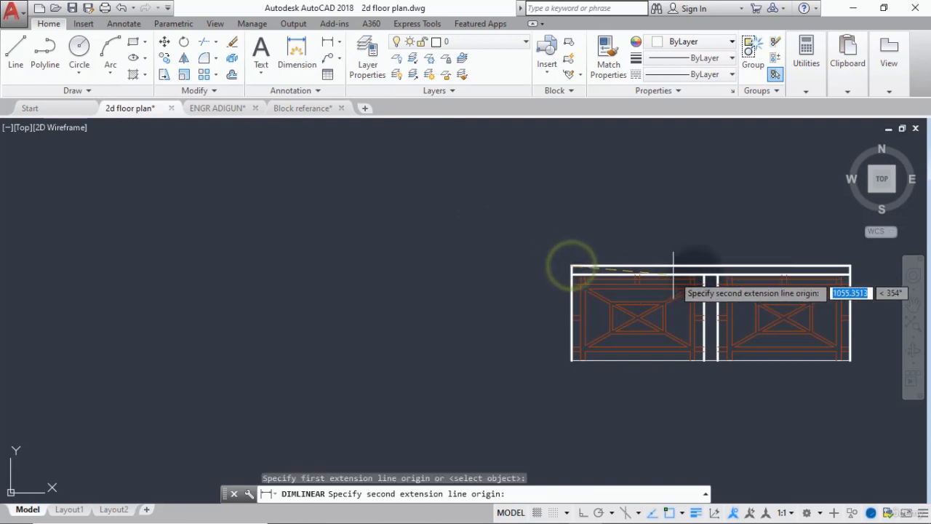
pyautogui.click(850, 267)
pyautogui.scroll(2, 762, 242)
pyautogui.press('Escape')
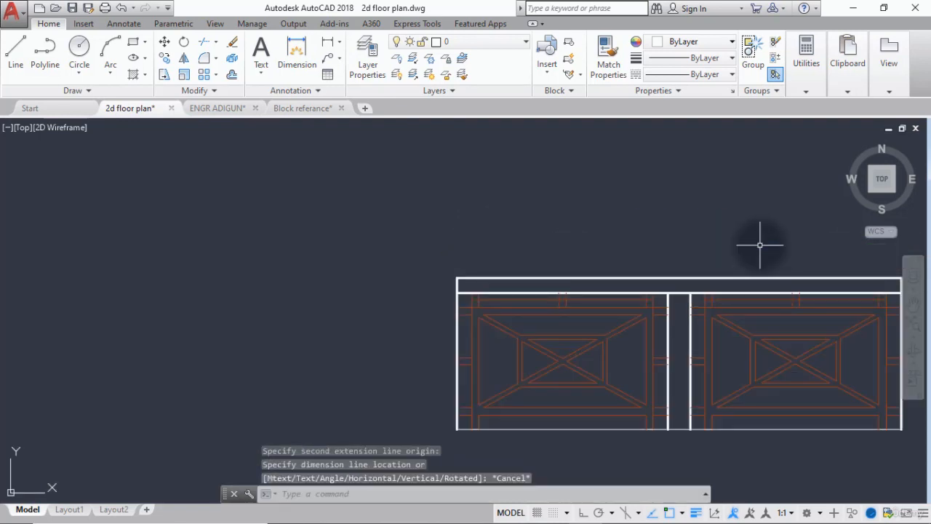
# Copy the brown two-panel railing by its lower-left corner onto the upper-left corner of the orange terrace slab at the first-floor door.
pyautogui.scroll(-5, 633, 269)
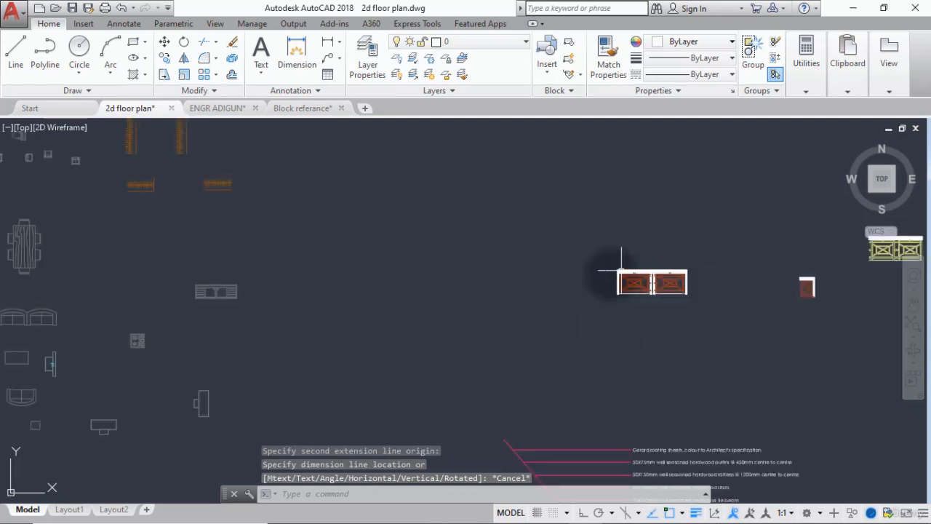
pyautogui.click(166, 58)
pyautogui.click(696, 231)
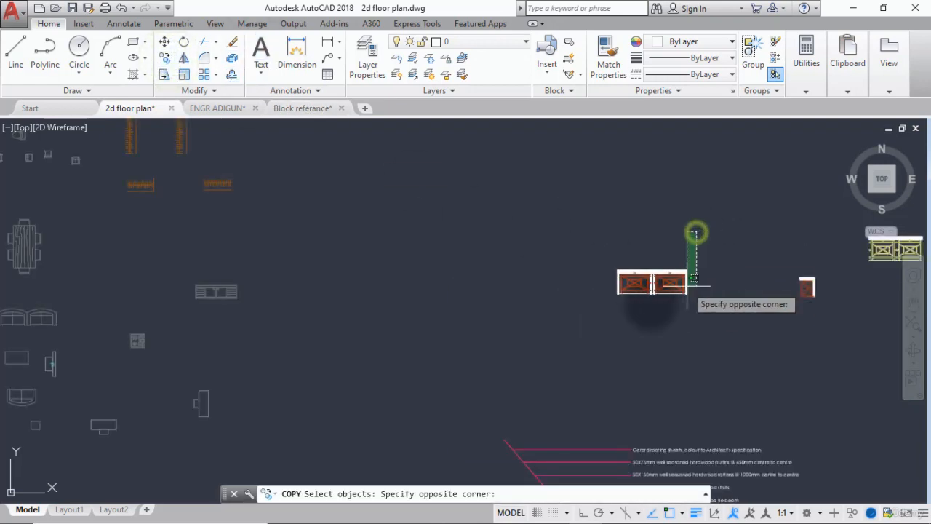
pyautogui.click(596, 318)
pyautogui.press('Return')
pyautogui.scroll(8, 596, 298)
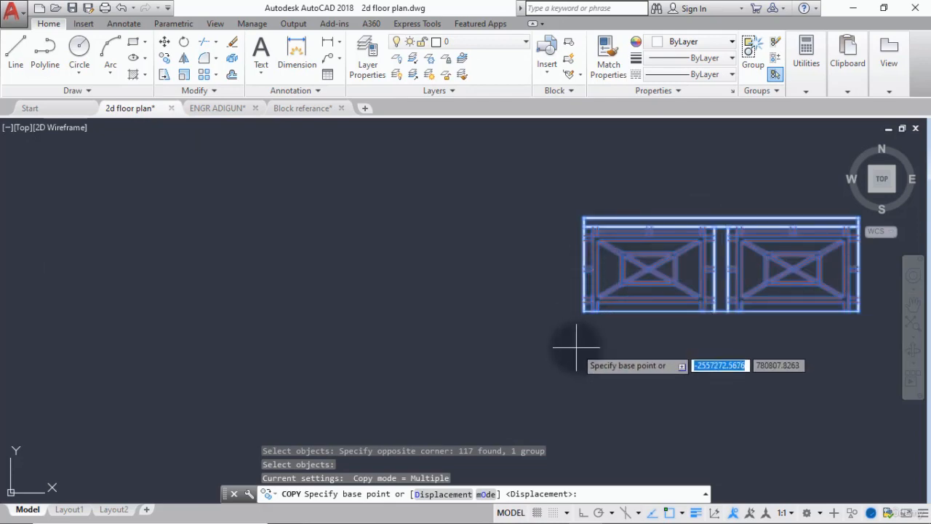
pyautogui.click(591, 269)
pyautogui.scroll(-8, 432, 343)
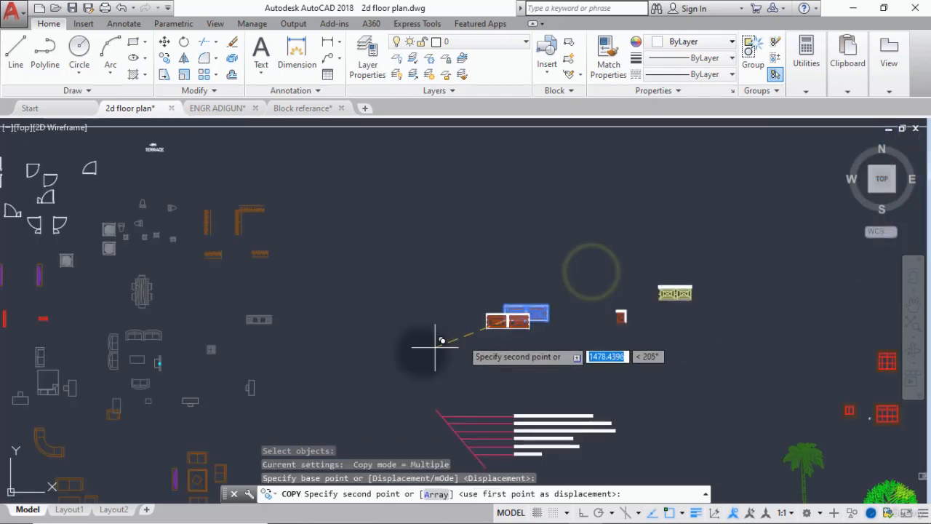
pyautogui.moveTo(422, 340); pyautogui.dragTo(621, 195, button='middle')
pyautogui.scroll(-3, 621, 195)
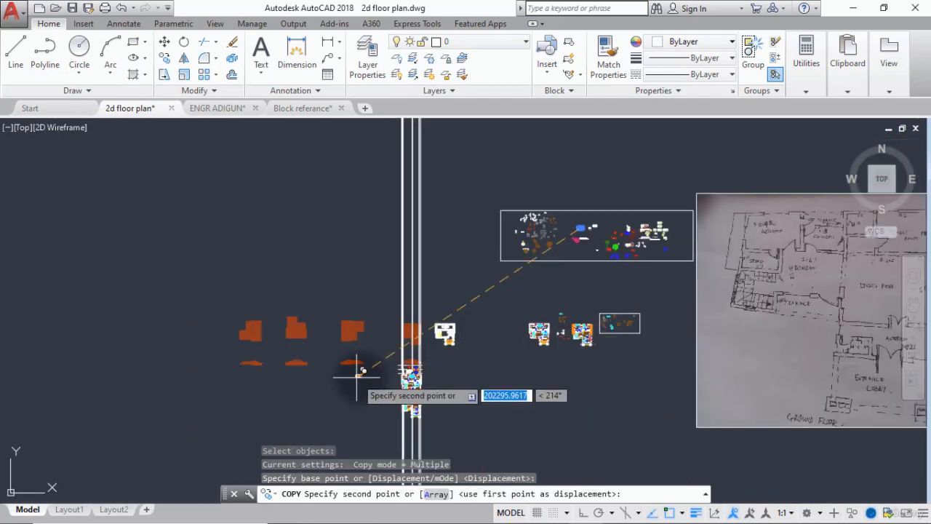
pyautogui.scroll(8, 436, 368)
pyautogui.scroll(6, 556, 216)
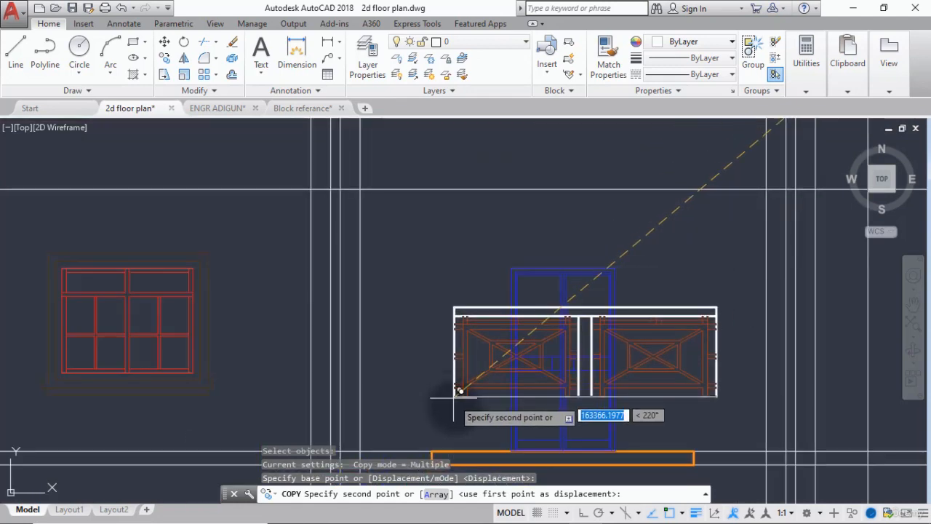
pyautogui.click(433, 451)
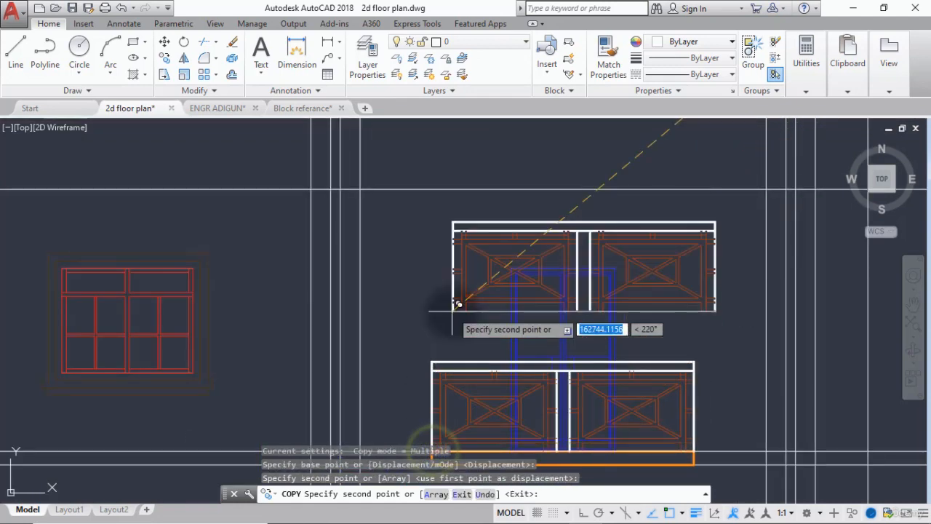
pyautogui.press('Escape')
# Trim the rightmost vertical projection line below the upper first-floor slab line, using that slab line as the cutting edge.
pyautogui.scroll(-2, 450, 318)
pyautogui.scroll(-4, 502, 254)
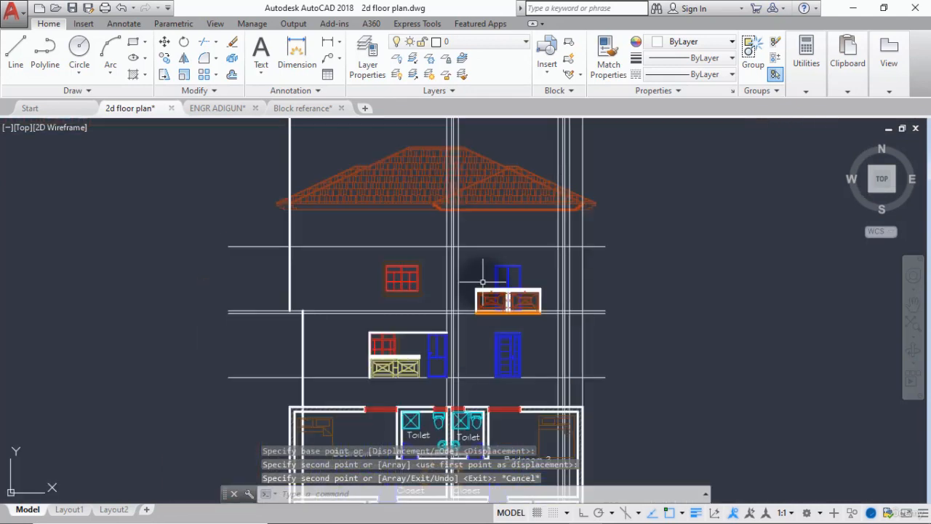
pyautogui.moveTo(413, 315); pyautogui.dragTo(430, 316, button='middle')
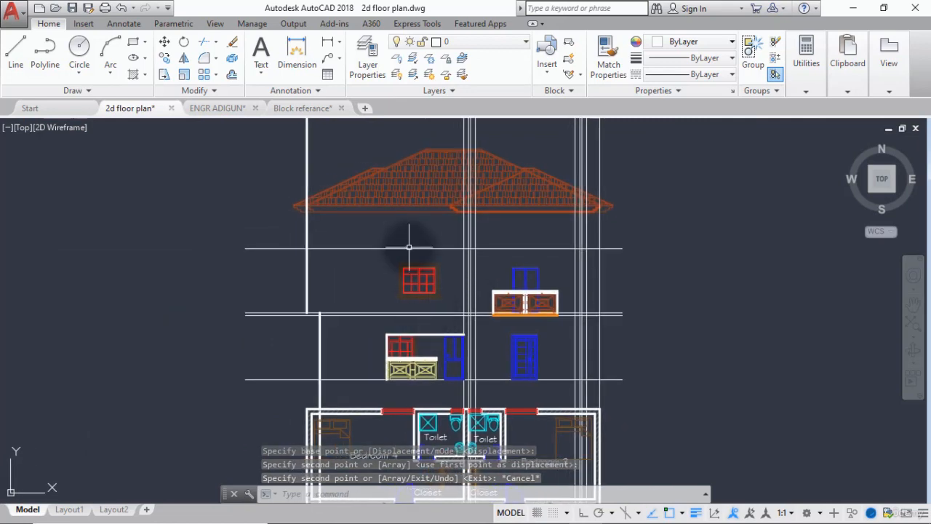
pyautogui.scroll(-2, 486, 240)
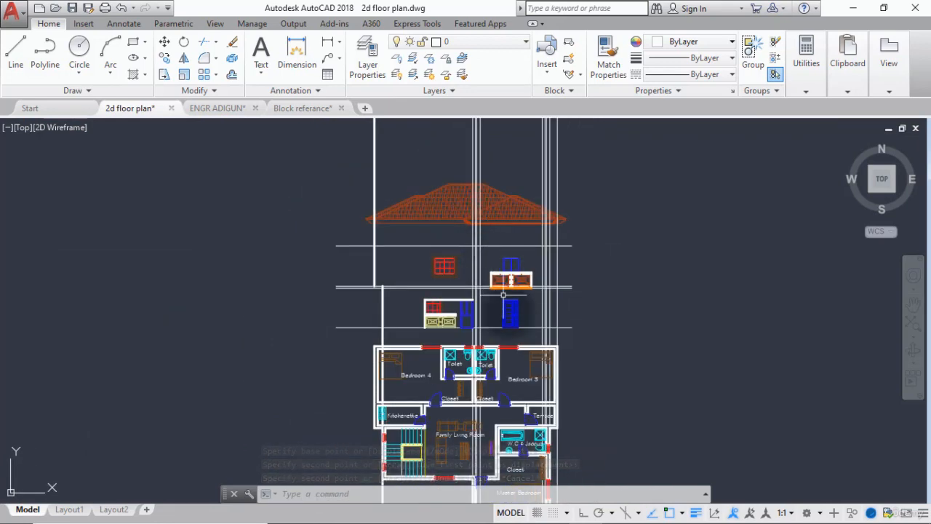
pyautogui.scroll(6, 525, 288)
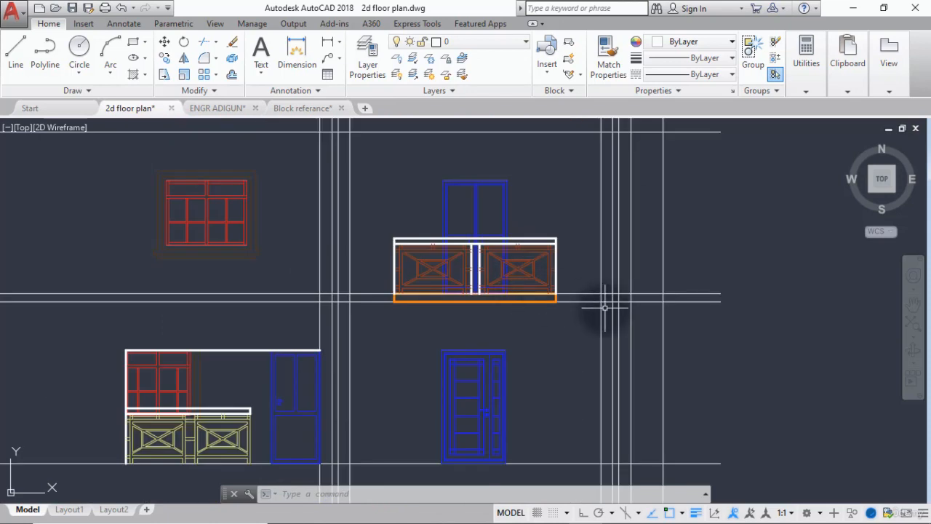
pyautogui.scroll(-2, 619, 325)
pyautogui.moveTo(634, 339); pyautogui.dragTo(585, 326, button='middle')
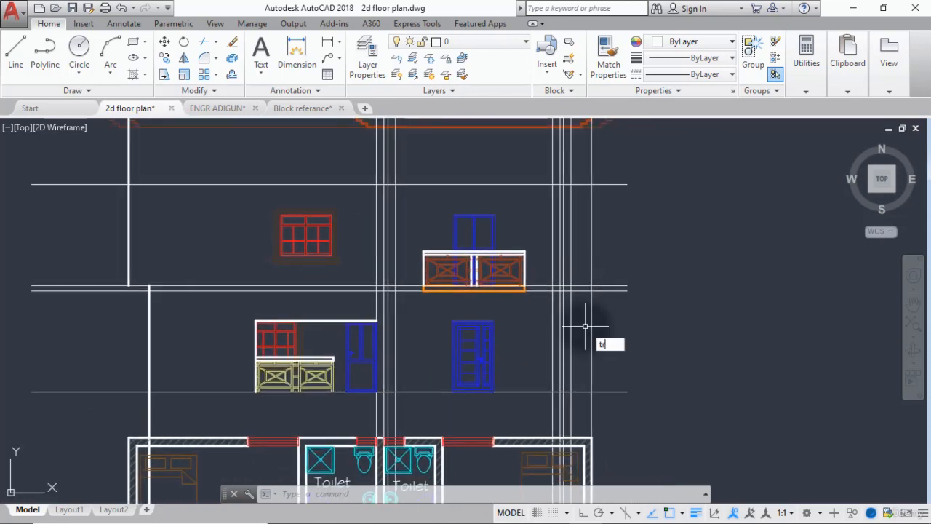
pyautogui.press('Return')
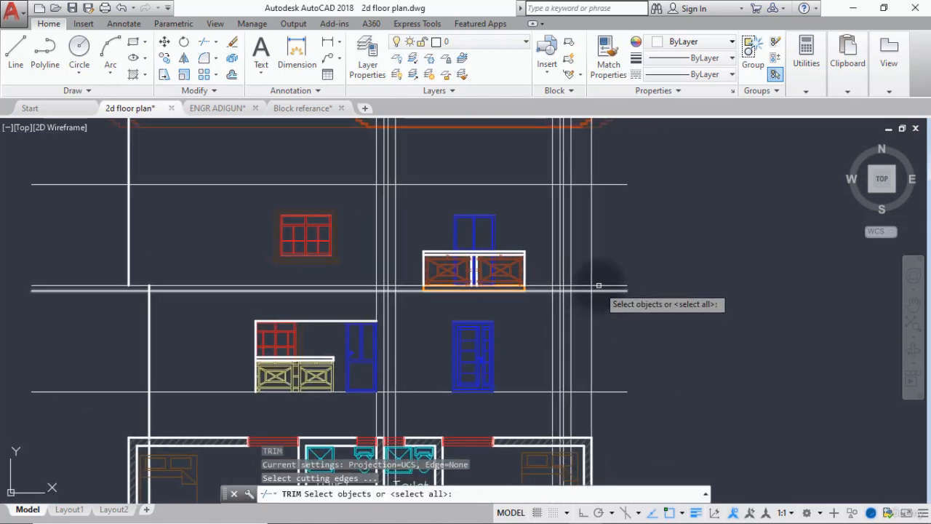
pyautogui.click(599, 287)
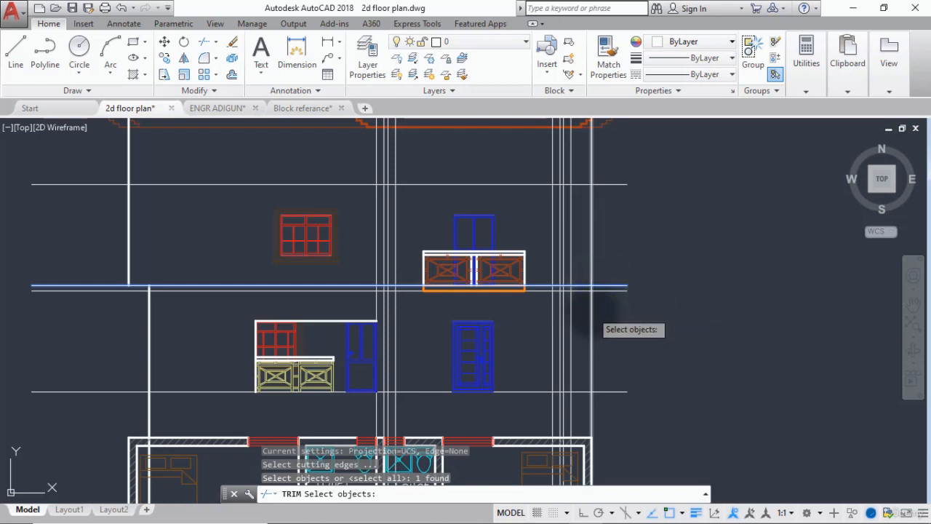
pyautogui.press('Return')
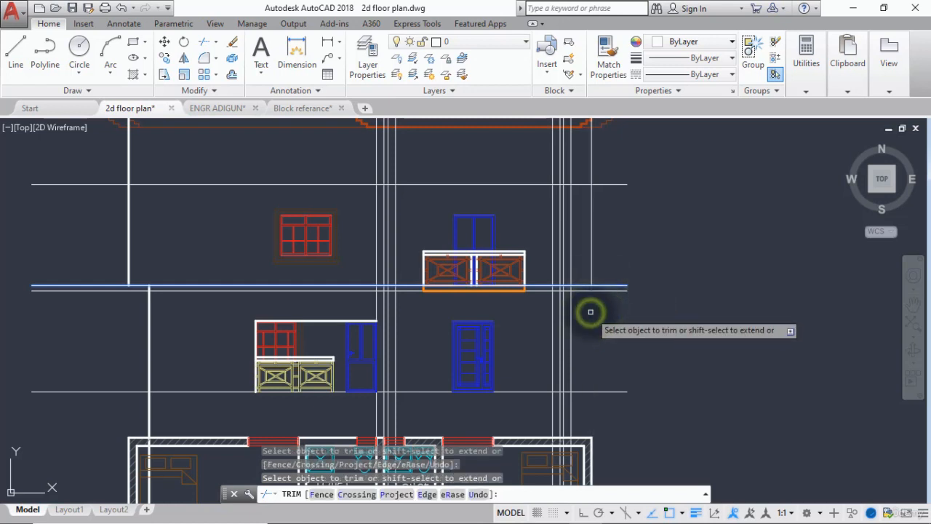
pyautogui.press('Return')
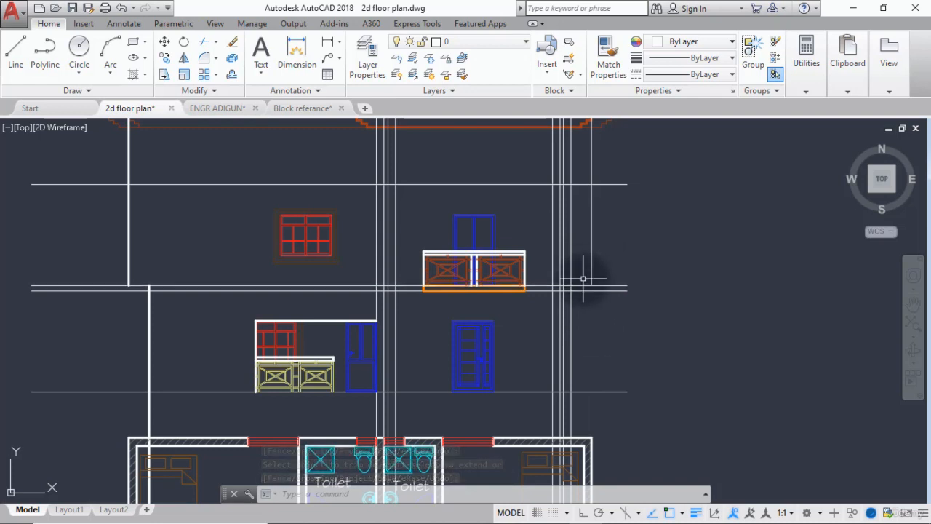
# Measure the horizontal gap from the trimmed line's lower end to the nearest vertical projection line along the upper slab line.
pyautogui.scroll(-2, 583, 279)
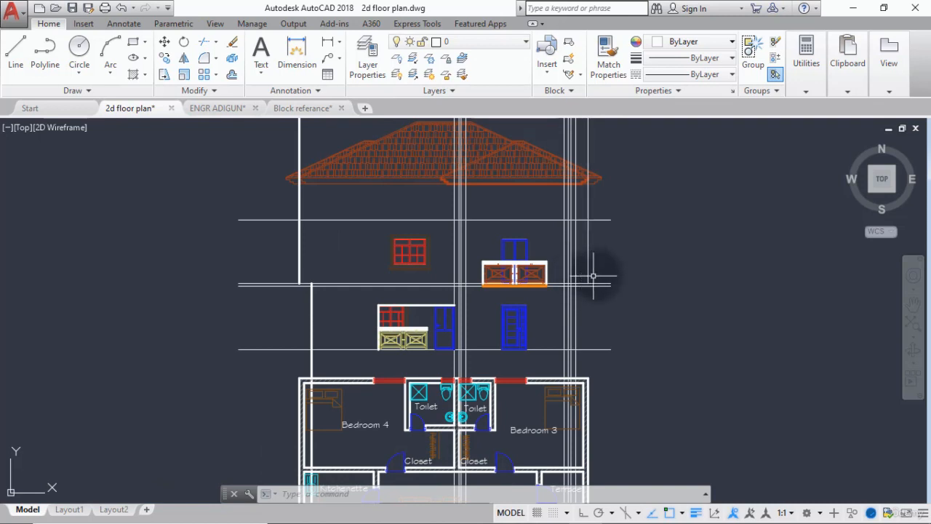
pyautogui.scroll(4, 592, 275)
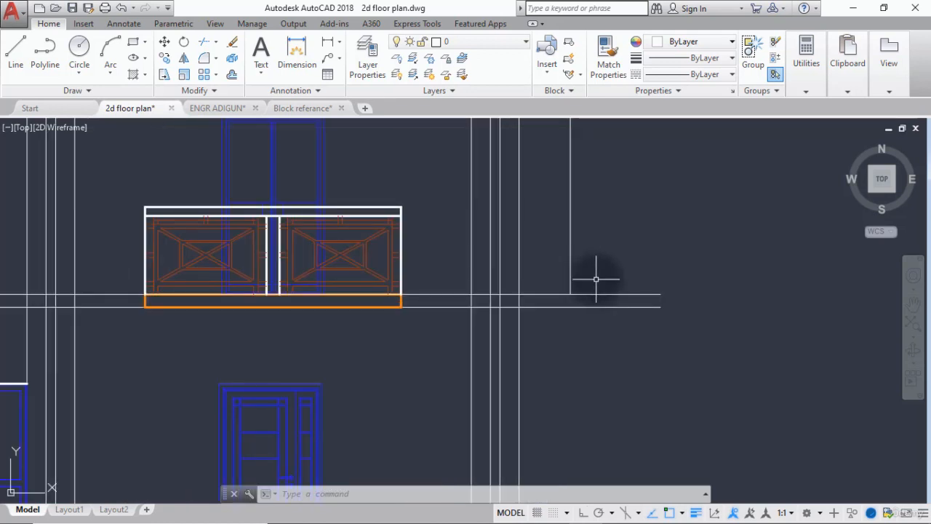
pyautogui.press('Escape')
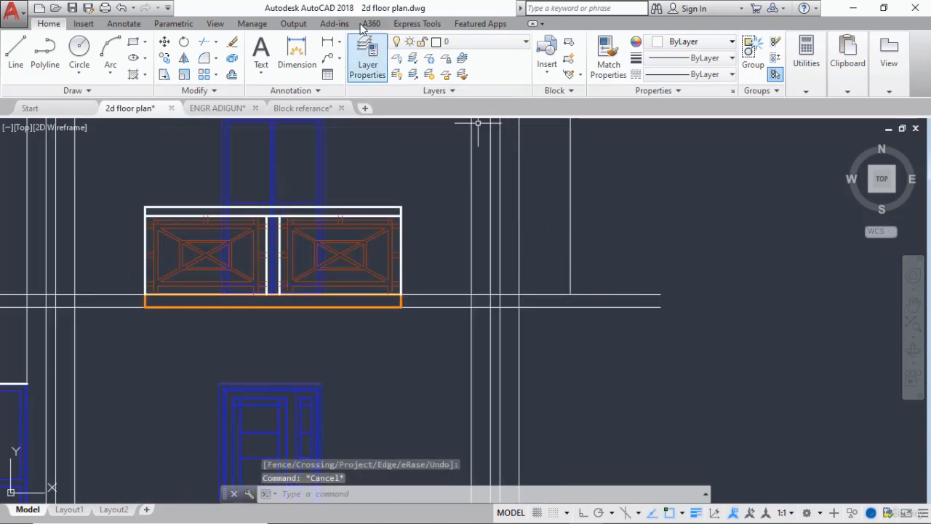
pyautogui.click(326, 43)
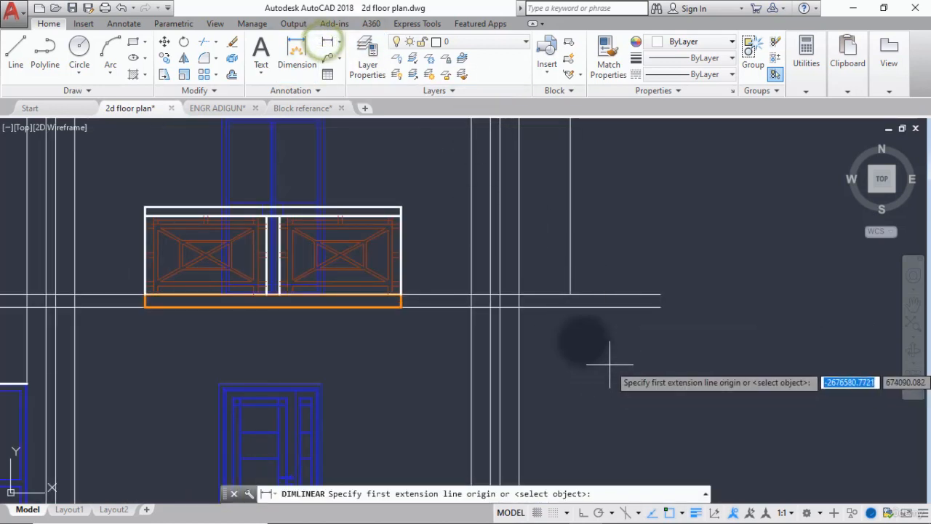
pyautogui.click(571, 296)
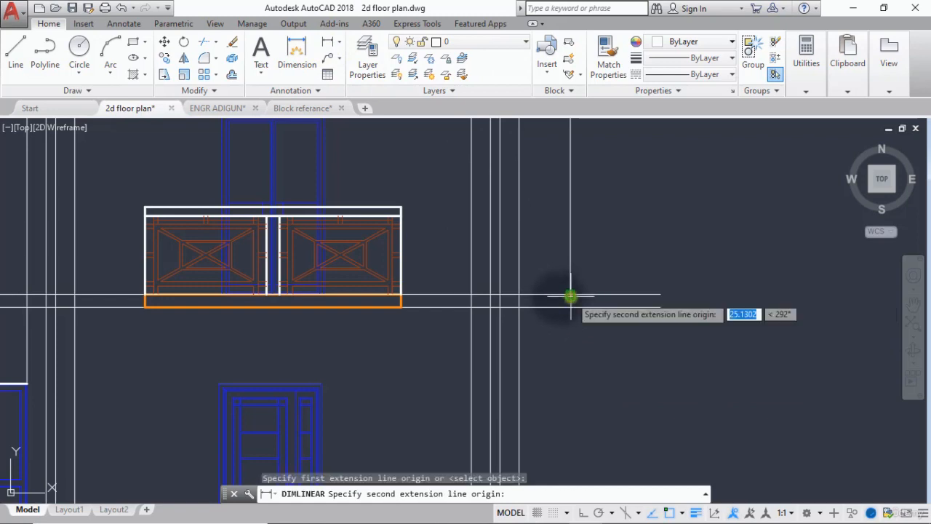
pyautogui.click(519, 295)
pyautogui.press('Escape')
pyautogui.scroll(-6, 536, 268)
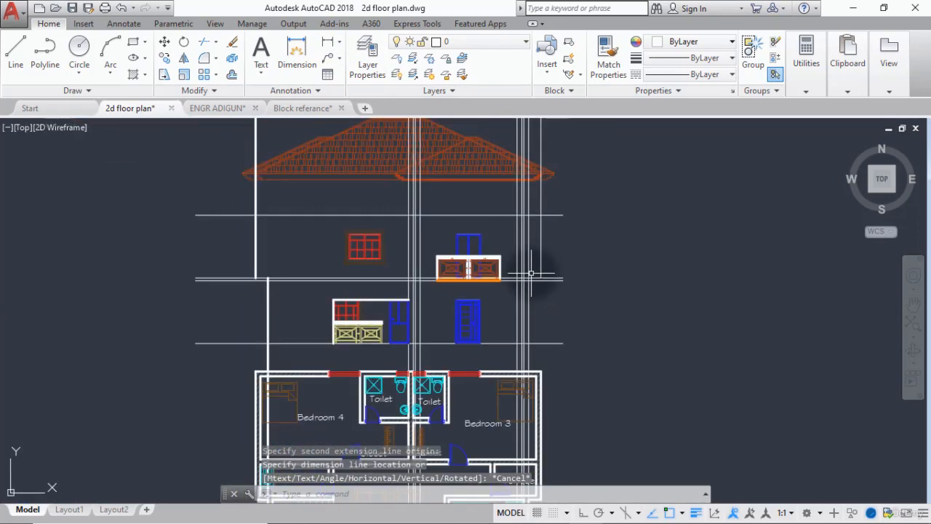
# Copy the small single-panel brown railing by its lower-right corner onto the rightmost projection line's lower end at the upper first-floor slab line.
pyautogui.scroll(-10, 531, 273)
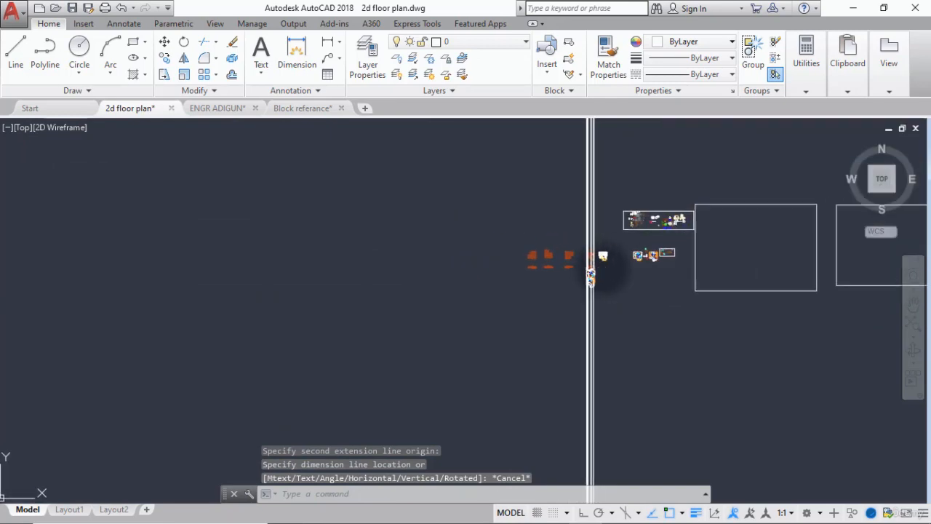
pyautogui.scroll(10, 654, 218)
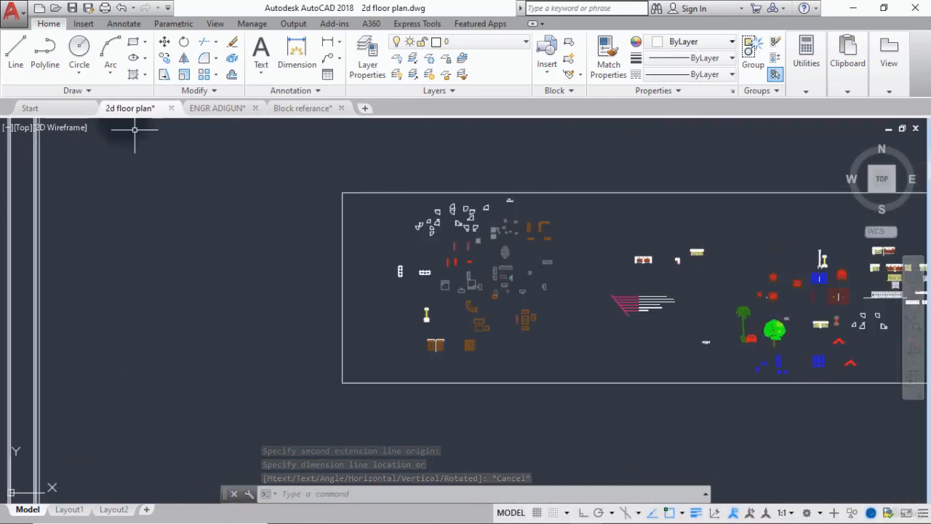
pyautogui.click(164, 58)
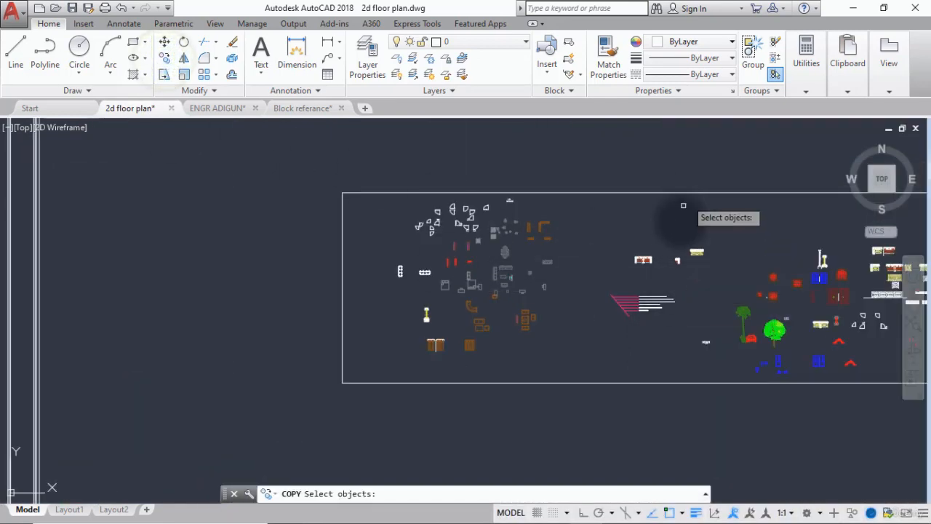
pyautogui.scroll(5, 669, 218)
pyautogui.scroll(3, 650, 182)
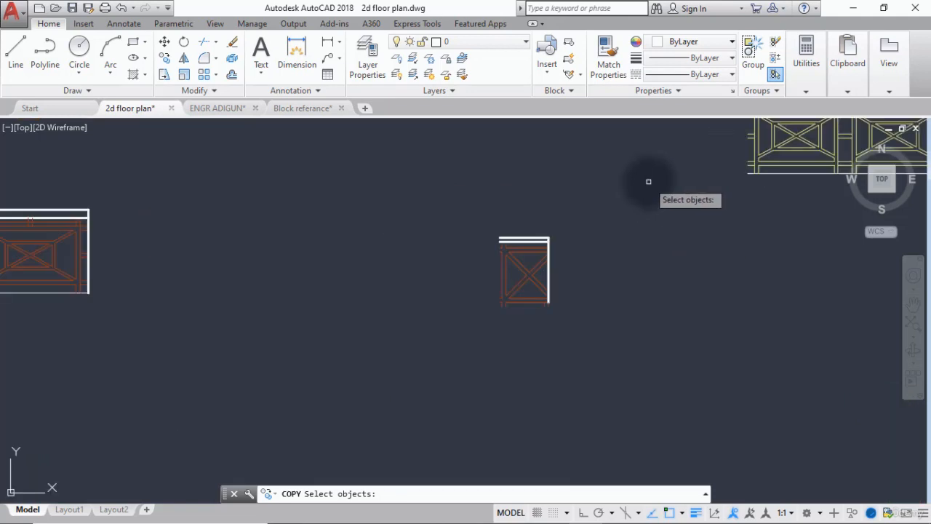
pyautogui.click(566, 209)
pyautogui.click(437, 377)
pyautogui.press('Return')
pyautogui.scroll(6, 505, 283)
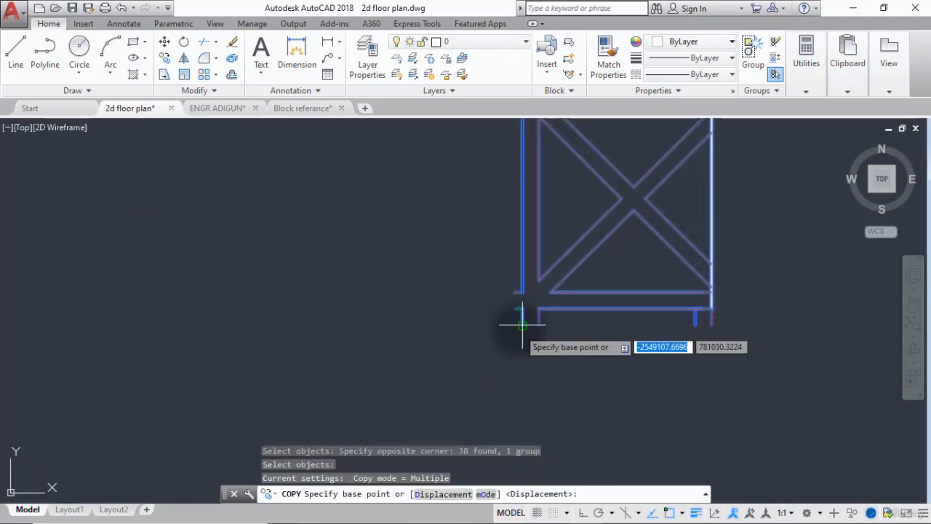
pyautogui.click(713, 325)
pyautogui.scroll(-6, 516, 401)
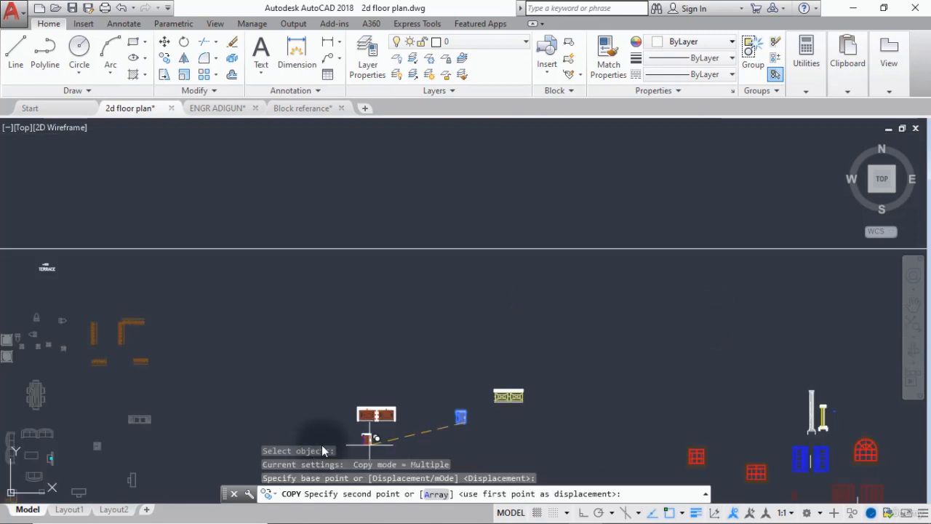
pyautogui.scroll(-8, 403, 321)
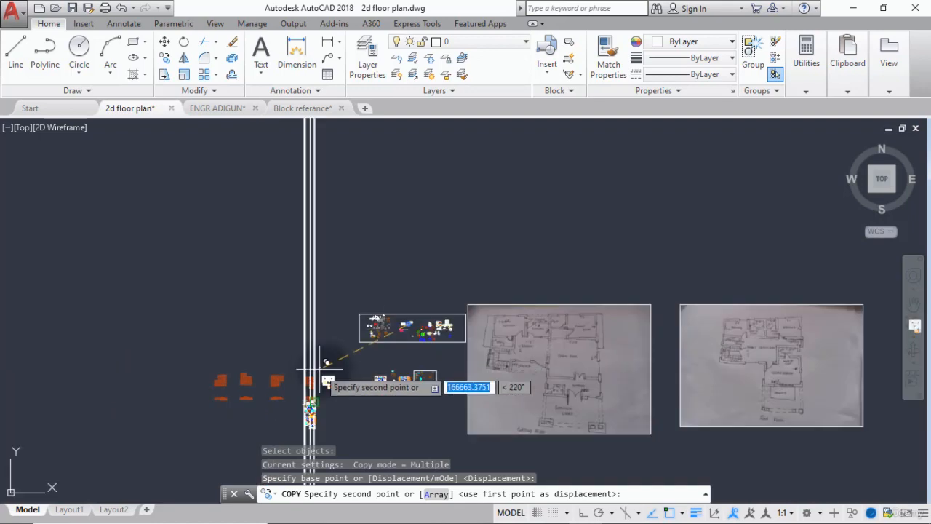
pyautogui.scroll(8, 320, 370)
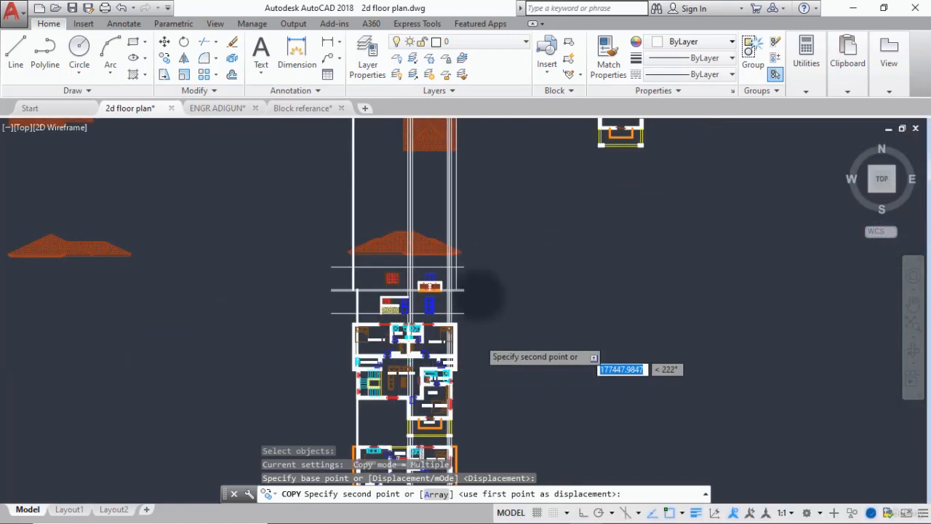
pyautogui.scroll(10, 482, 328)
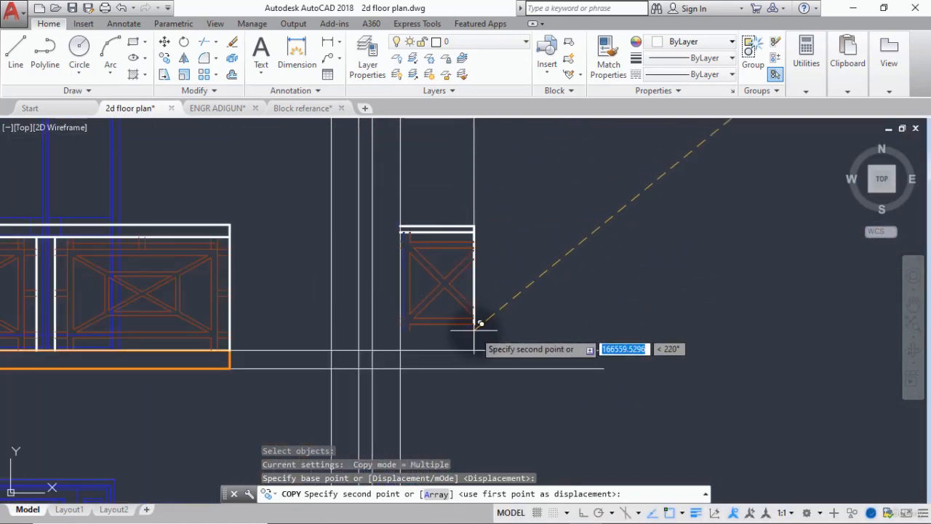
pyautogui.click(474, 346)
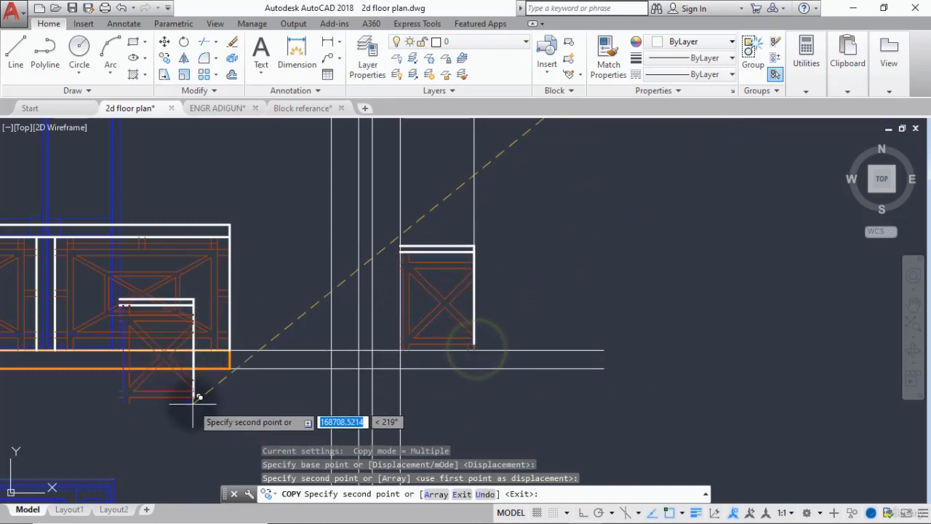
pyautogui.press('Escape')
# Draw a vertical line from the small railing's lower-right corner down to the lower first-floor slab line.
pyautogui.scroll(-5, 192, 404)
pyautogui.moveTo(239, 391); pyautogui.dragTo(296, 360, button='middle')
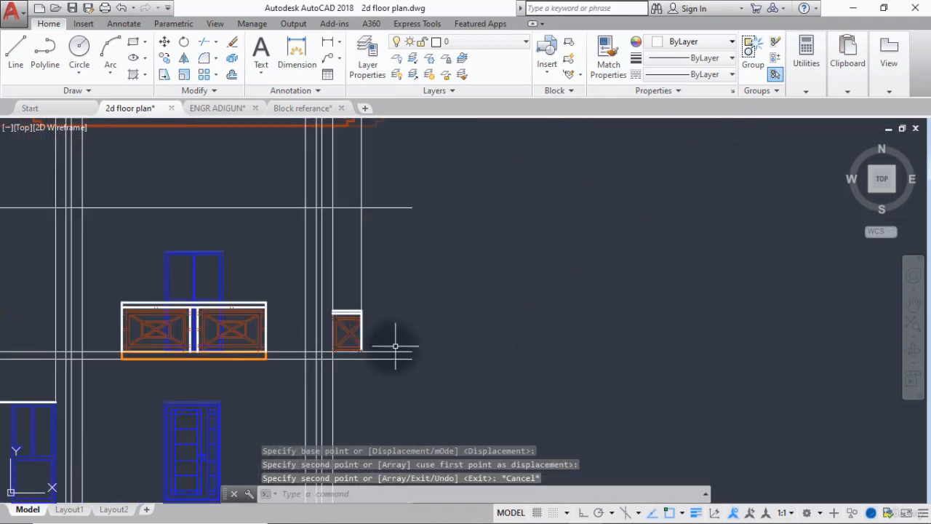
pyautogui.scroll(7, 357, 354)
pyautogui.moveTo(357, 354); pyautogui.dragTo(455, 345, button='middle')
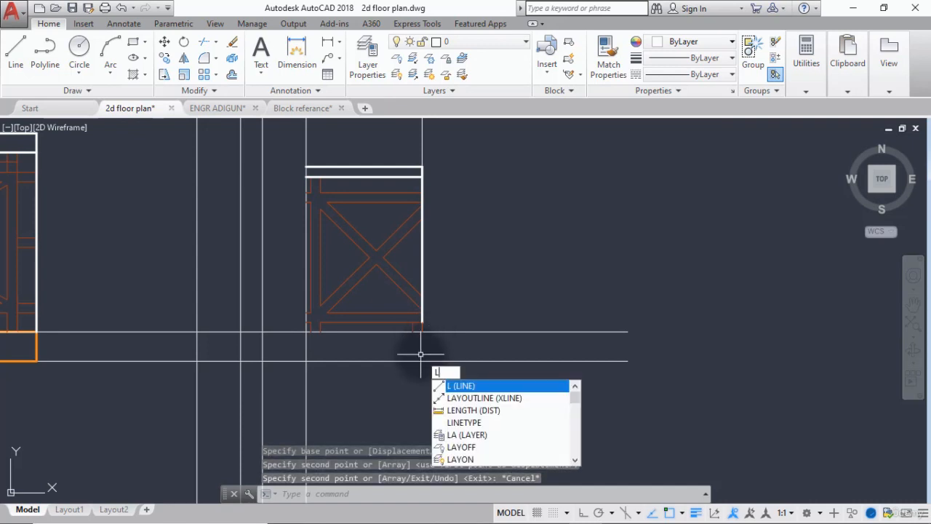
pyautogui.press('Return')
pyautogui.click(422, 332)
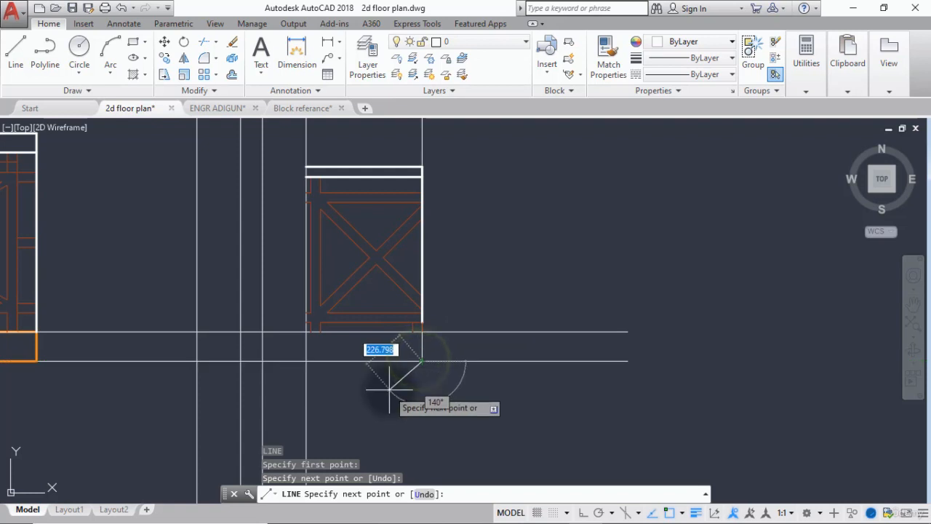
pyautogui.press('Escape')
# Trim both first-floor slab lines where they run past the short vertical end line below the small railing.
pyautogui.write('te cor')
pyautogui.press('Return')
pyautogui.press('Return')
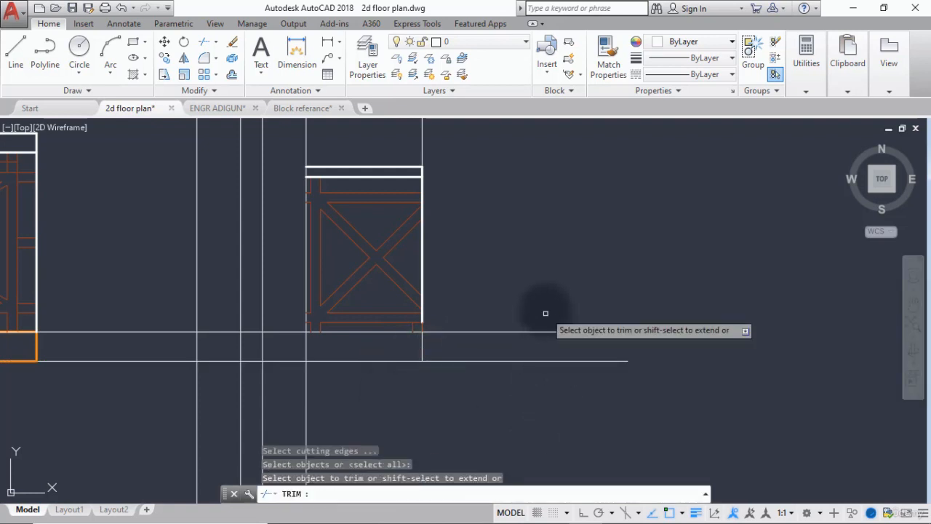
pyautogui.click(545, 311)
pyautogui.click(513, 398)
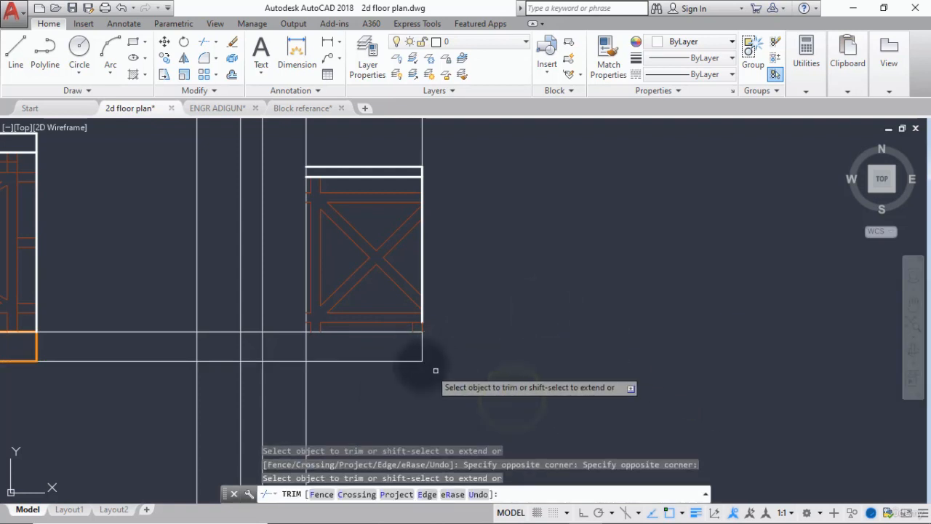
pyautogui.press('Return')
pyautogui.press('Return')
pyautogui.scroll(-2, 320, 360)
pyautogui.scroll(-4, 515, 339)
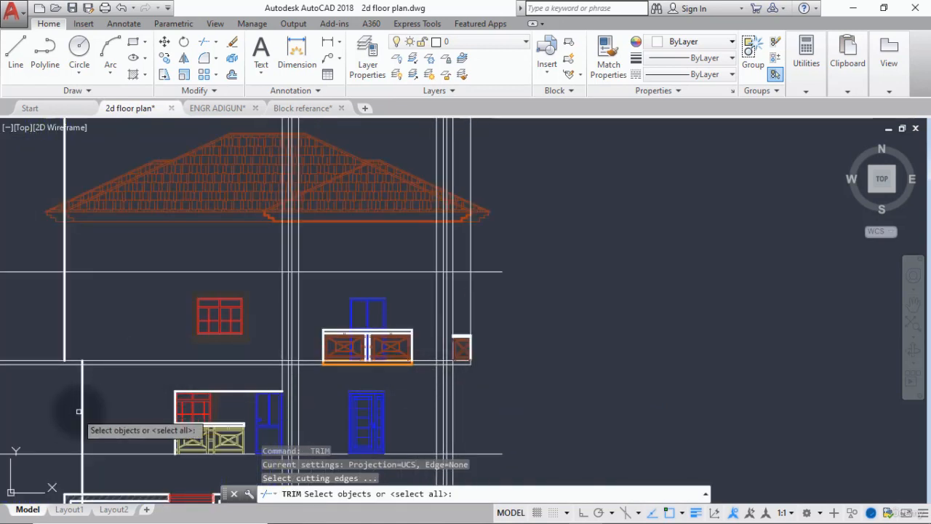
pyautogui.press('Escape')
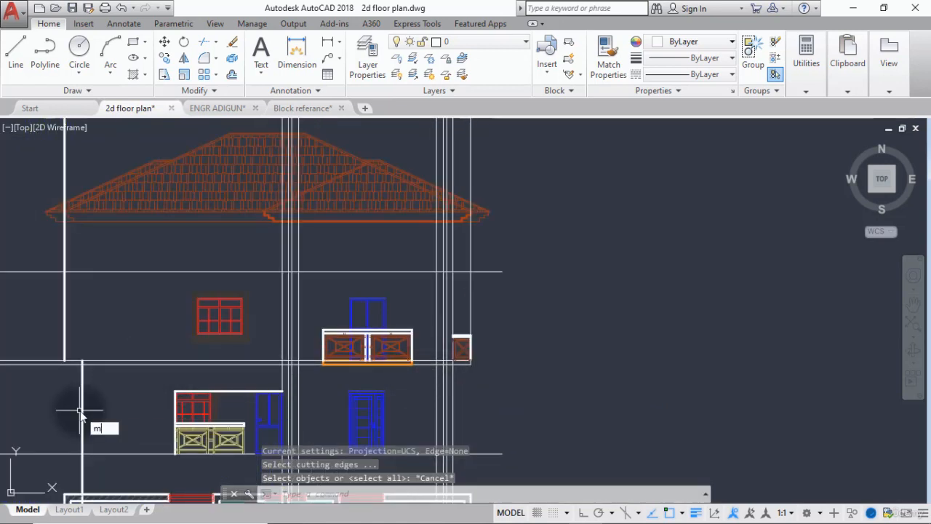
# Match the two first-floor slab lines and their short end line to the properties of the thick white ground-floor wall line.
pyautogui.press('Return')
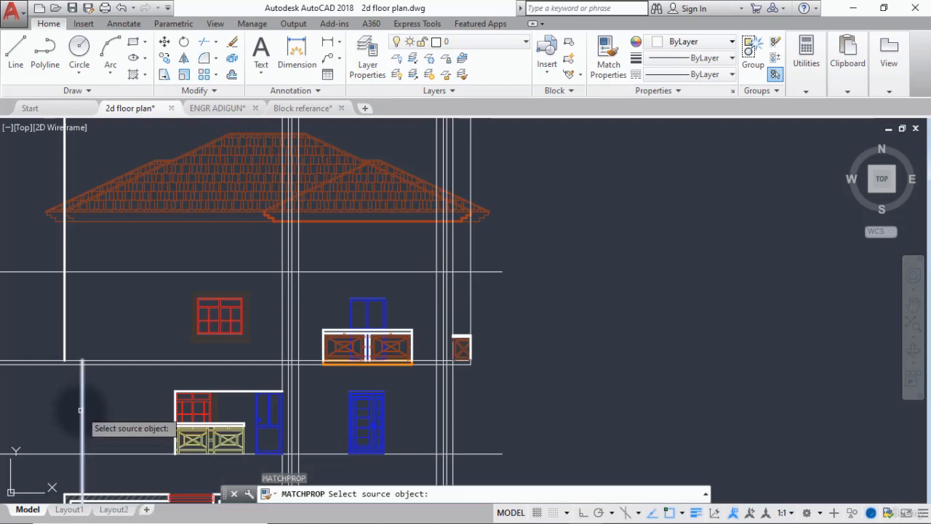
pyautogui.click(81, 411)
pyautogui.scroll(5, 466, 360)
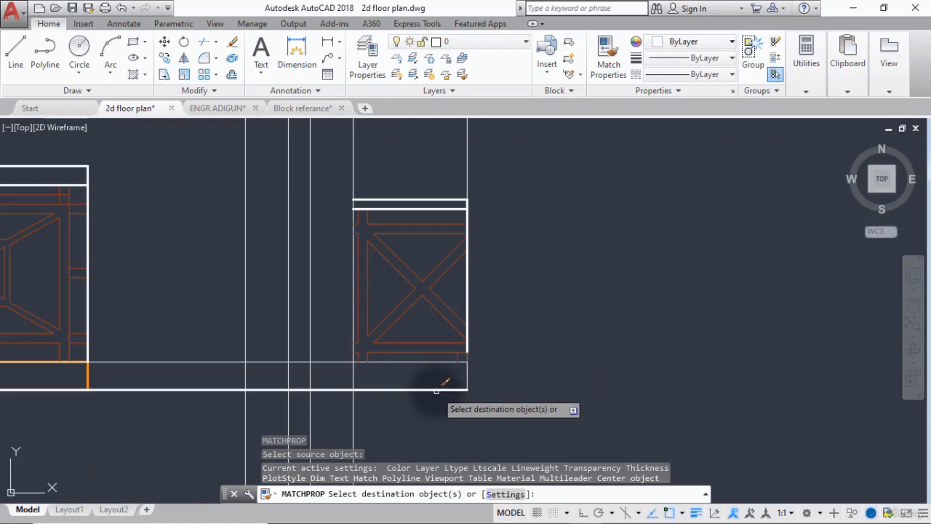
pyautogui.click(436, 390)
pyautogui.click(437, 362)
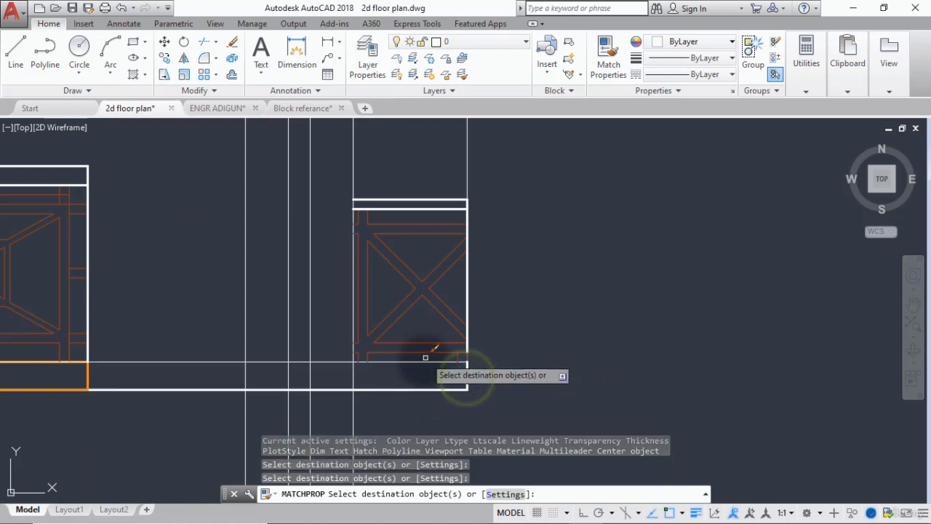
pyautogui.click(426, 359)
pyautogui.scroll(-5, 399, 389)
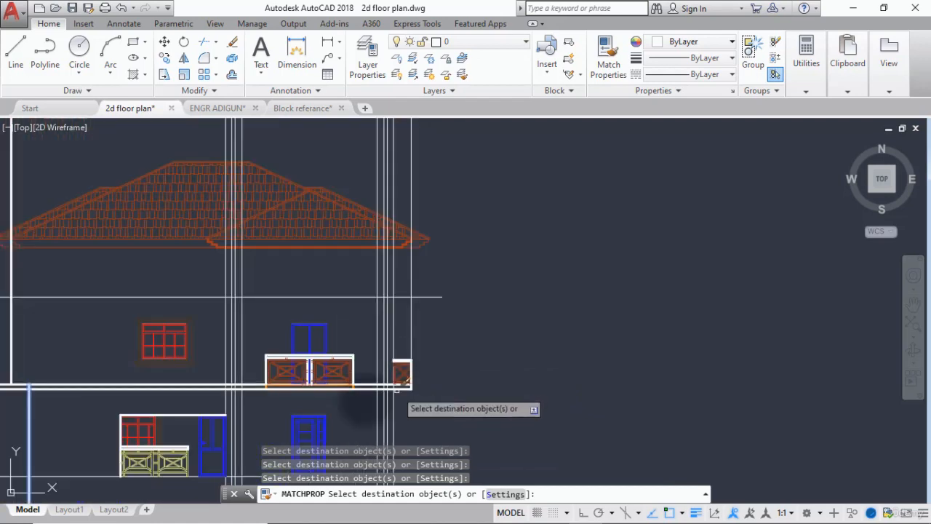
pyautogui.press('Return')
# Try to trim both slab lines left of the small railing, using the vertical projection line at its left edge as the cutting edge.
pyautogui.scroll(5, 362, 380)
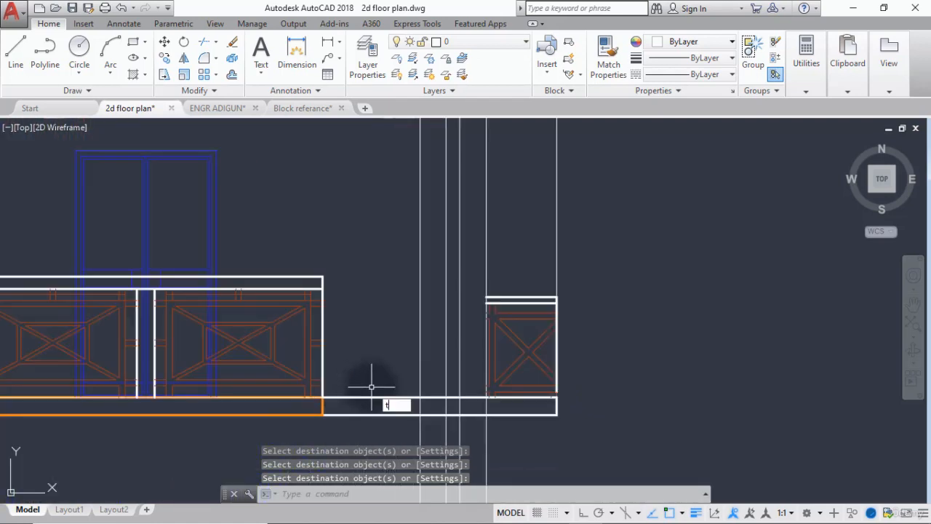
pyautogui.write('tr')
pyautogui.press('Return')
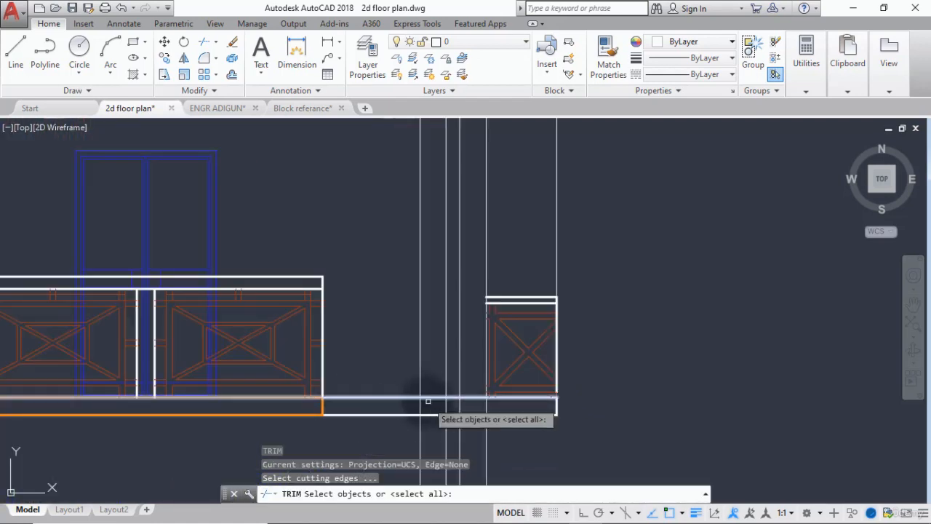
pyautogui.click(486, 432)
pyautogui.press('Return')
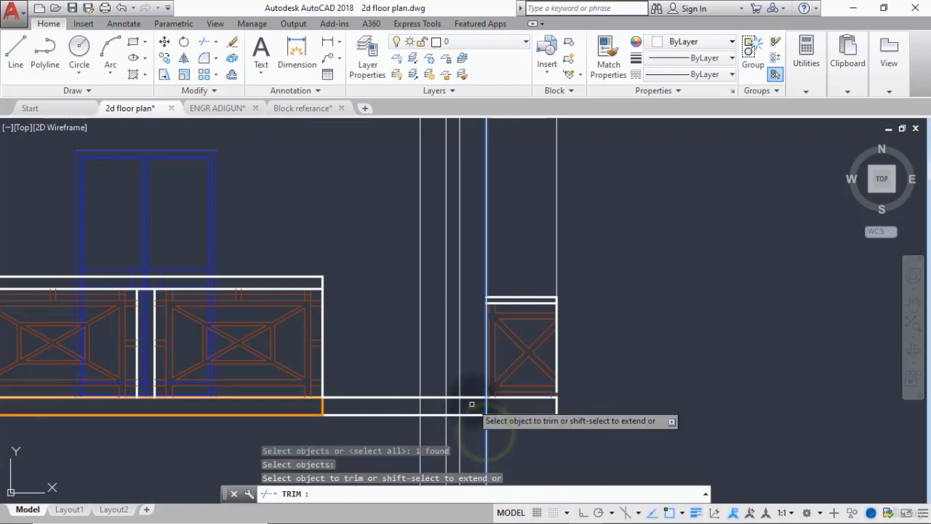
pyautogui.click(470, 397)
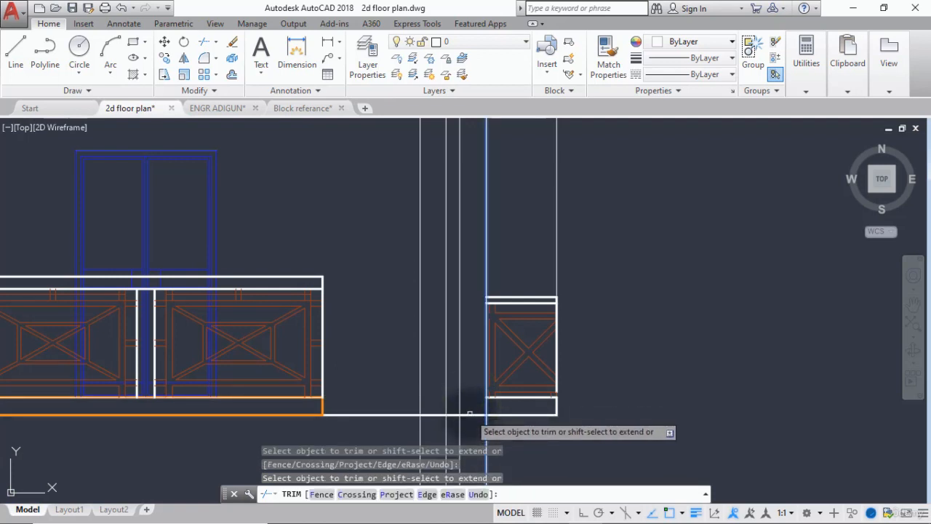
pyautogui.click(470, 415)
pyautogui.press('Return')
pyautogui.scroll(-3, 425, 424)
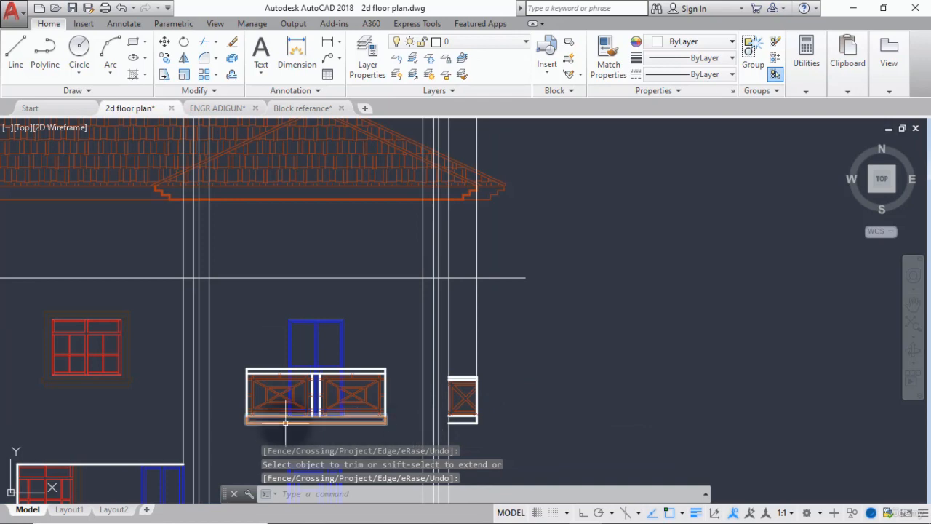
pyautogui.scroll(-4, 286, 422)
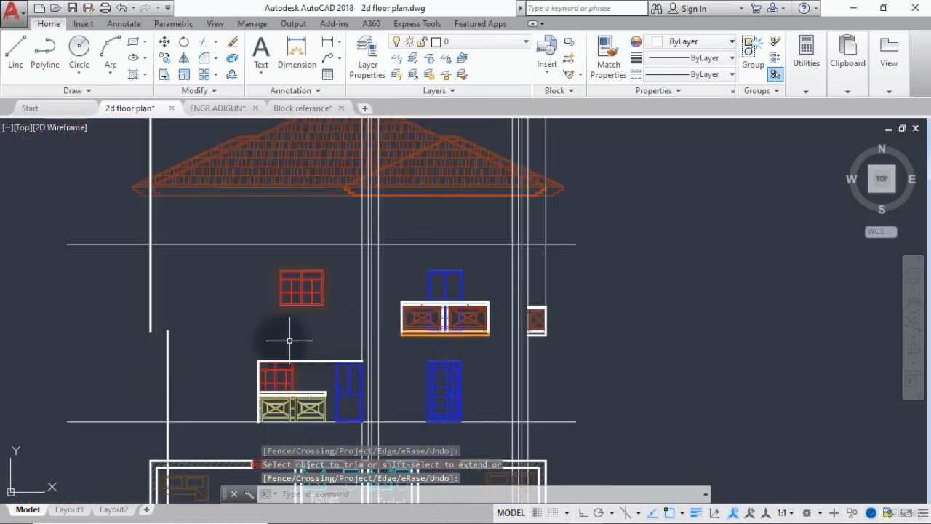
# Undo the last trim of the two first-floor slab lines.
pyautogui.hotkey('ctrl', 'z')
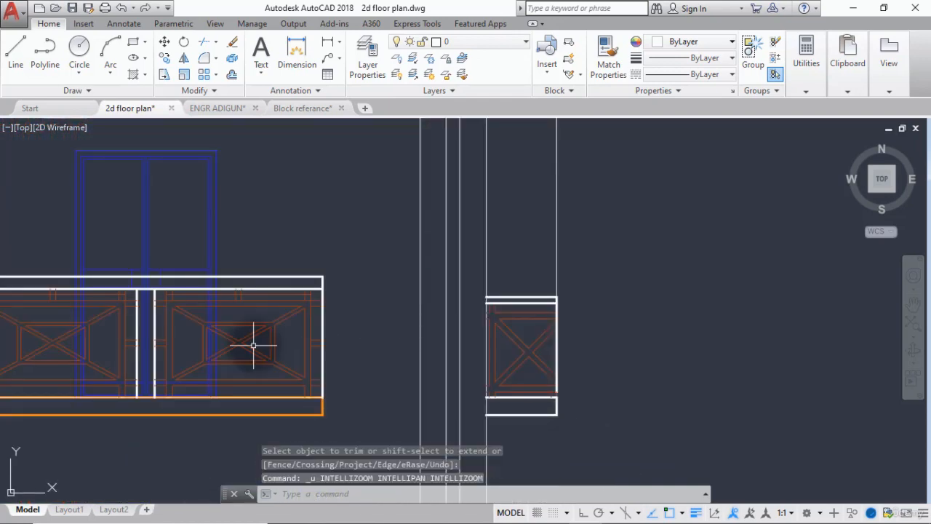
pyautogui.hotkey('ctrl', 'z')
pyautogui.scroll(-4, 407, 360)
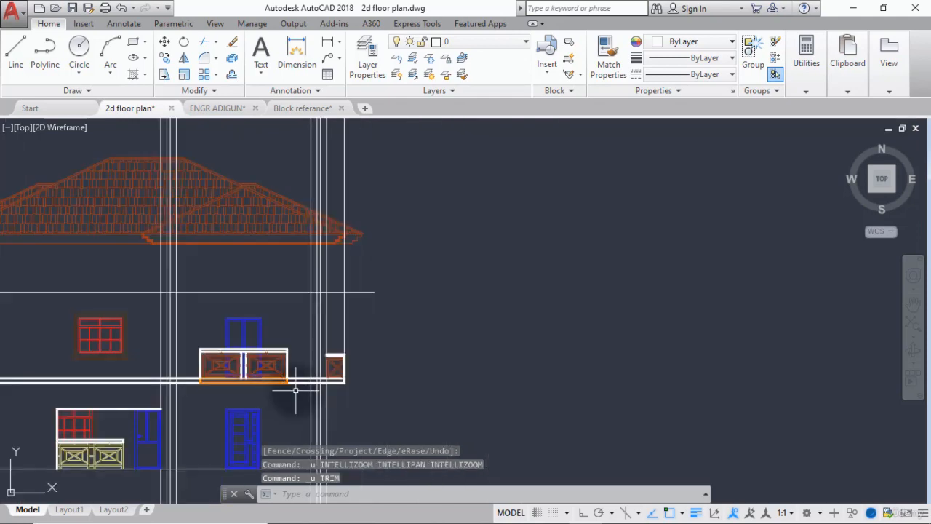
pyautogui.scroll(4, 349, 372)
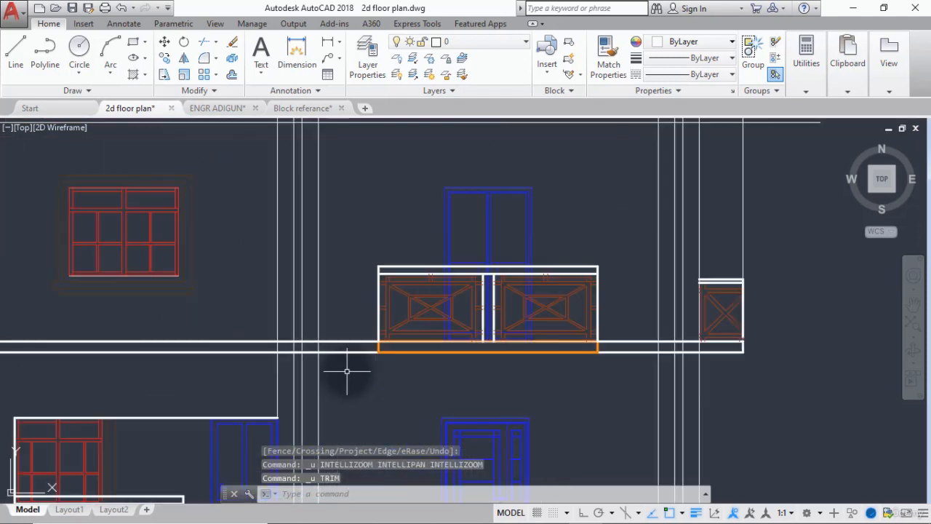
pyautogui.press('Return')
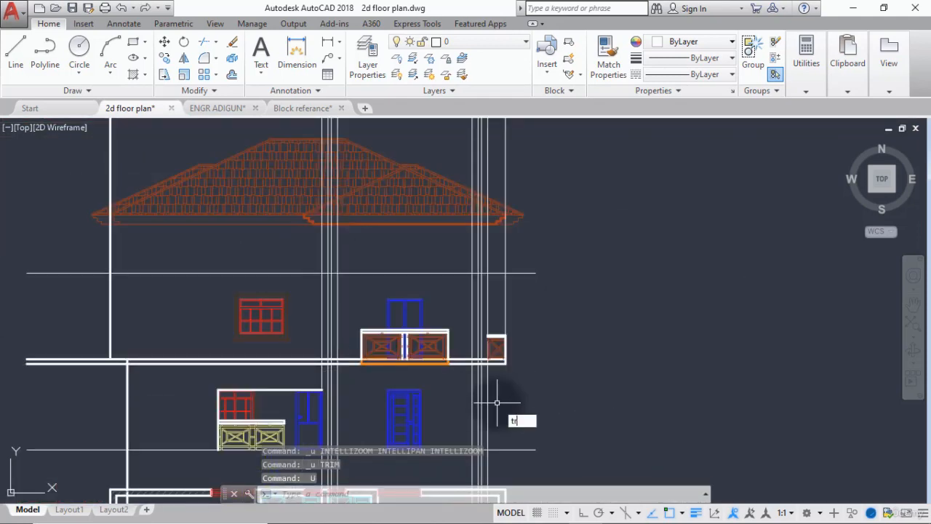
# Trim both first-floor slab lines between the projection lines at the small railing's left edge and the ground-floor blue door's right edge.
pyautogui.press('Return')
pyautogui.scroll(3, 494, 401)
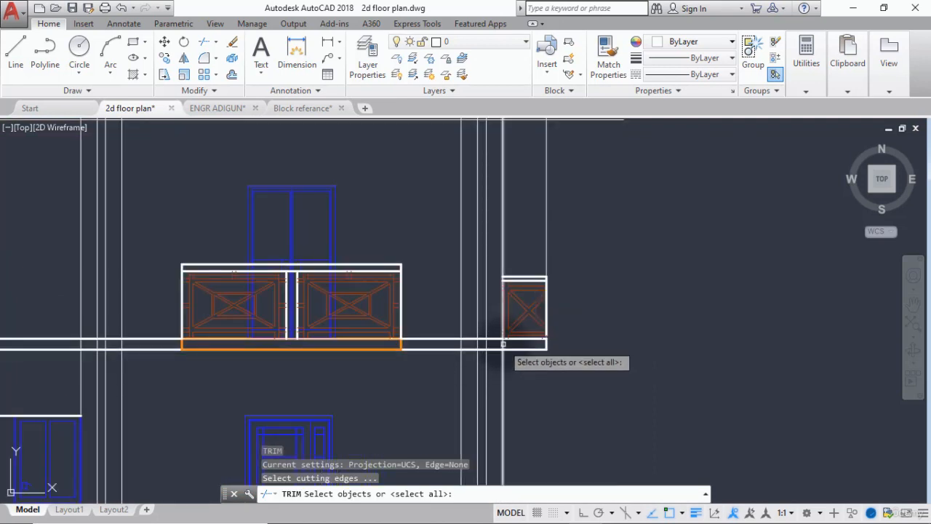
pyautogui.click(503, 344)
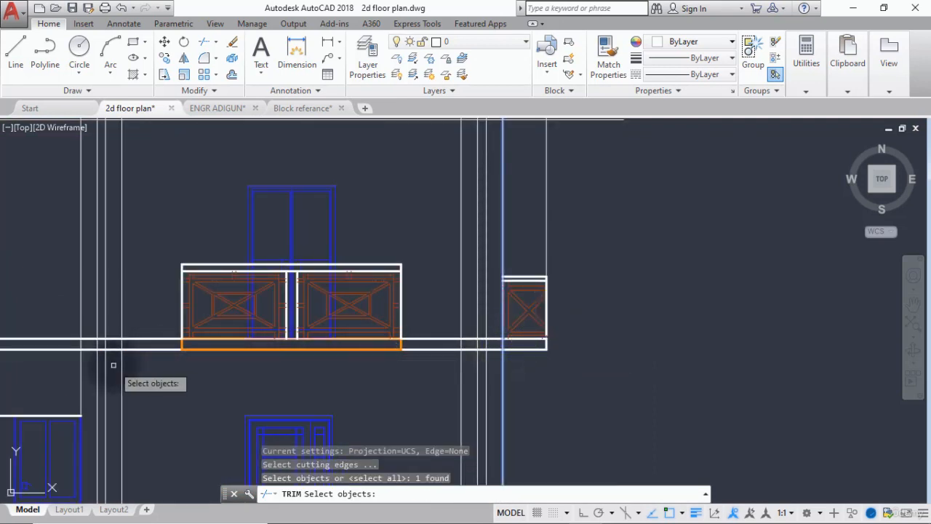
pyautogui.click(81, 359)
pyautogui.scroll(-4, 109, 335)
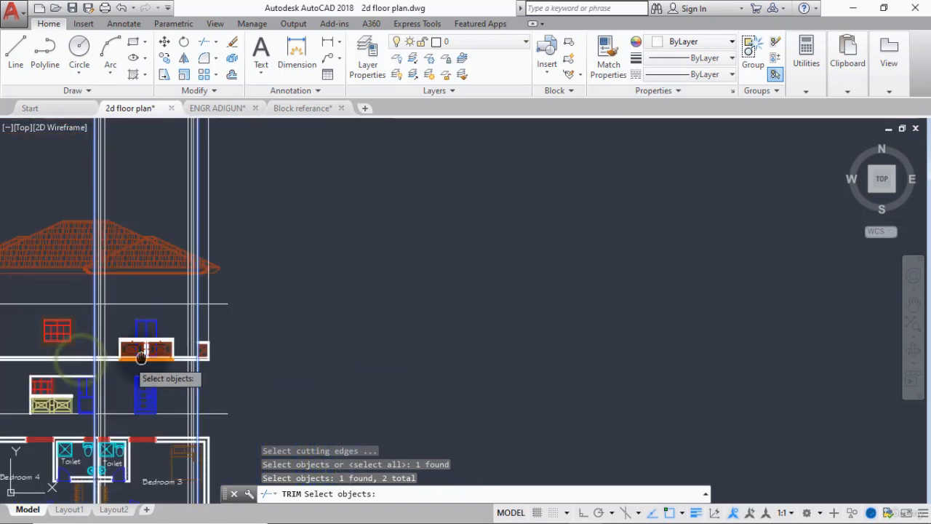
pyautogui.press('Return')
pyautogui.scroll(3, 143, 360)
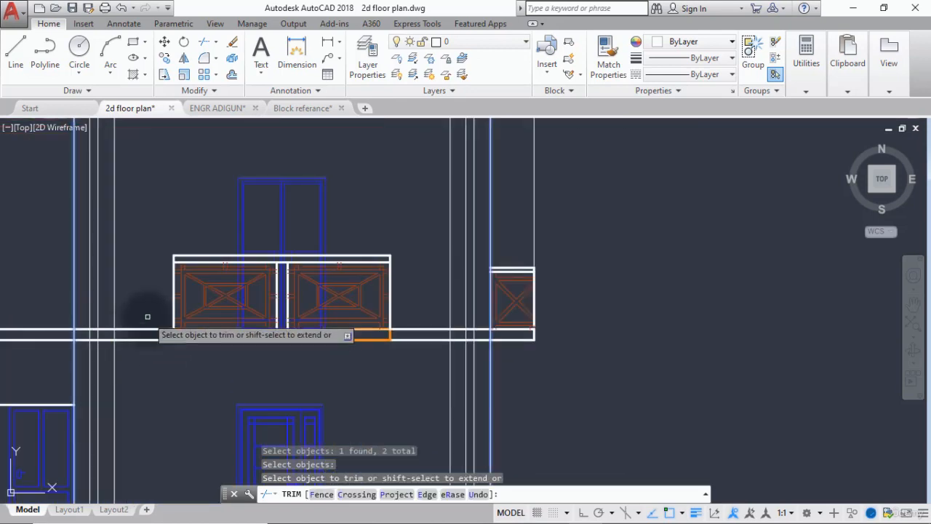
pyautogui.click(143, 321)
pyautogui.click(138, 342)
pyautogui.press('Return')
pyautogui.scroll(-5, 138, 341)
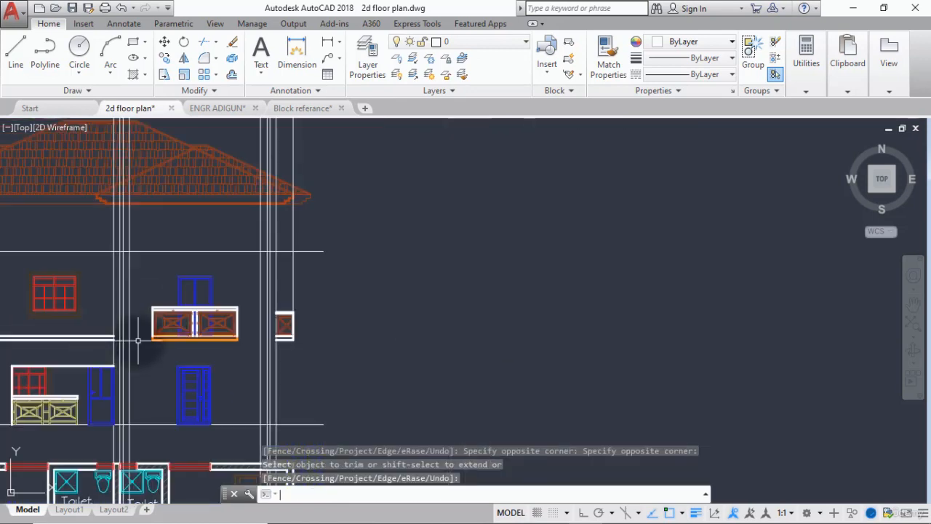
# Examine the master bedroom and terrace on the floor plans and compare them with the elevation above.
pyautogui.moveTo(180, 342); pyautogui.dragTo(428, 335, button='middle')
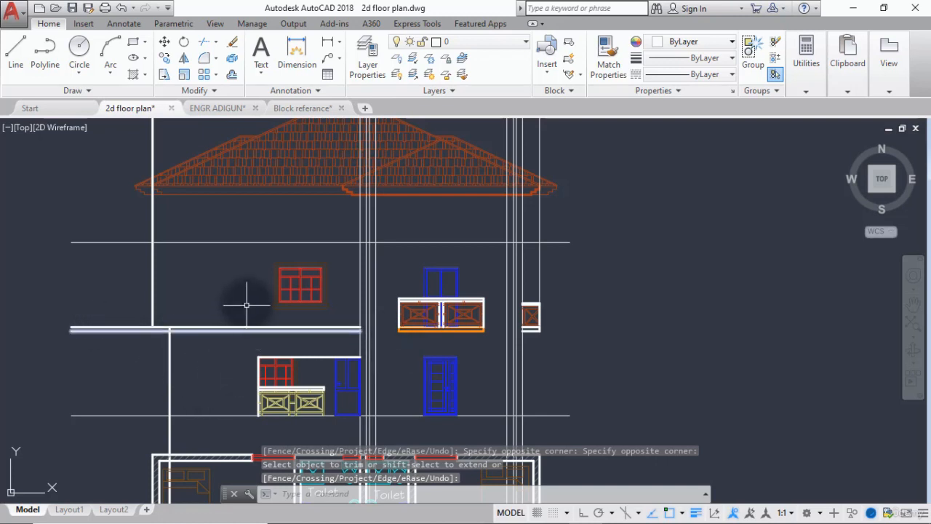
pyautogui.scroll(-2, 246, 302)
pyautogui.scroll(2, 184, 268)
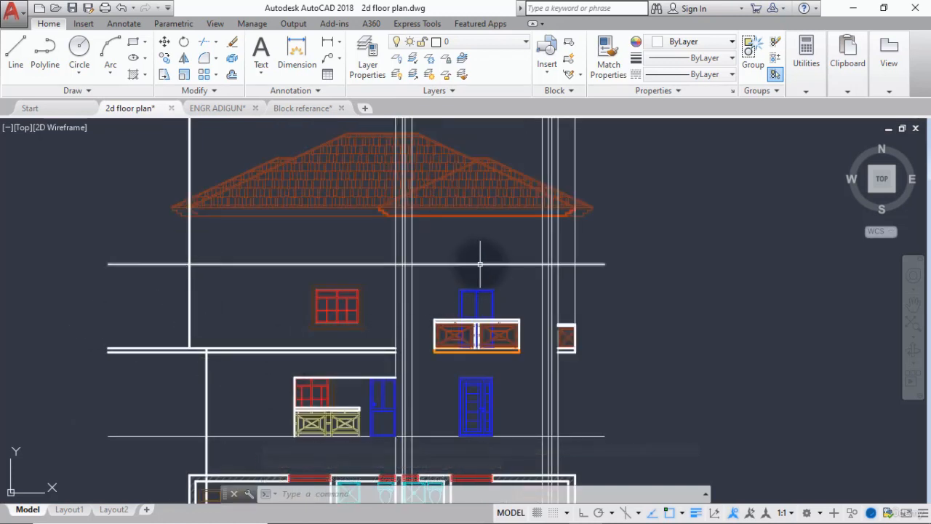
pyautogui.scroll(-4, 480, 264)
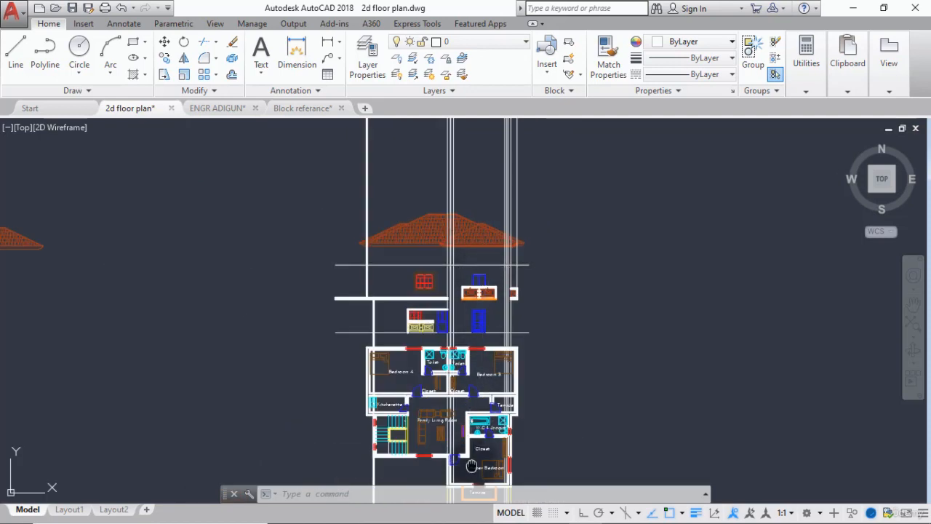
pyautogui.moveTo(471, 466); pyautogui.dragTo(463, 407, button='middle')
pyautogui.scroll(4, 457, 374)
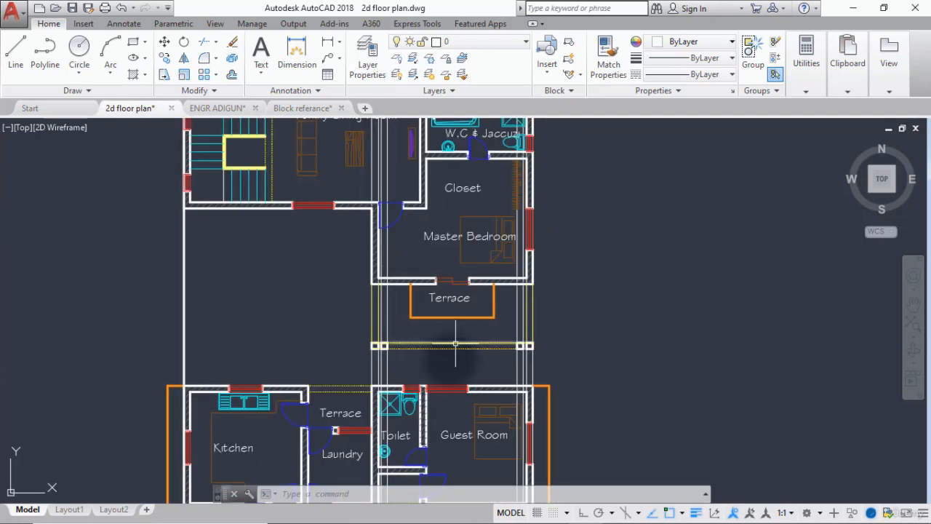
pyautogui.scroll(-3, 445, 349)
pyautogui.scroll(-2, 436, 290)
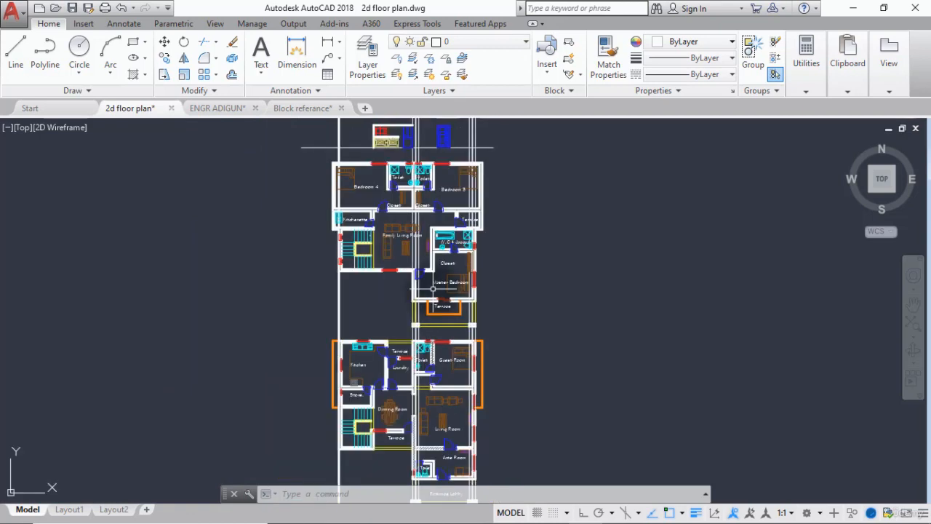
pyautogui.moveTo(437, 293); pyautogui.dragTo(441, 372, button='middle')
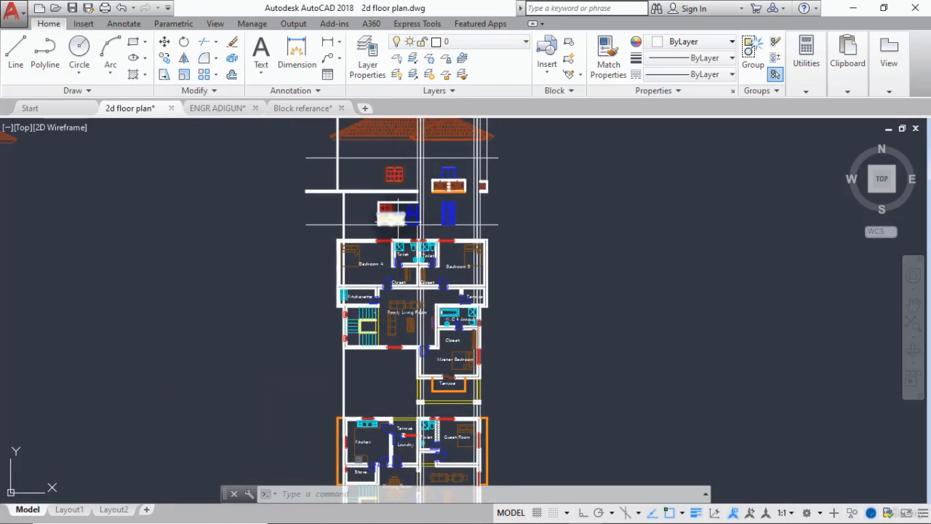
pyautogui.scroll(2, 380, 190)
pyautogui.moveTo(405, 183)
pyautogui.mouseDown(button='middle')
pyautogui.moveTo(389, 272)
pyautogui.moveTo(394, 300)
pyautogui.mouseUp(button='middle')
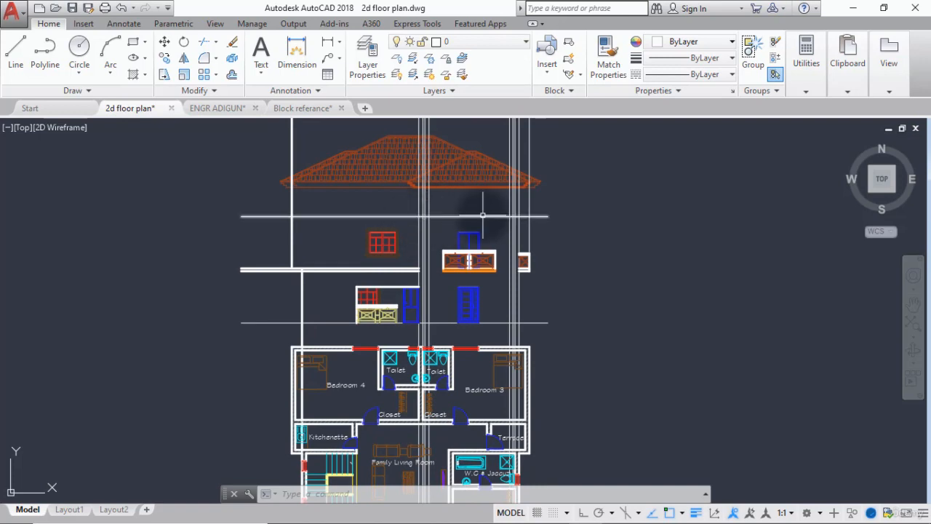
# Offset the thin horizontal line below the roof downward by 900.
pyautogui.scroll(5, 466, 222)
pyautogui.write('offset')
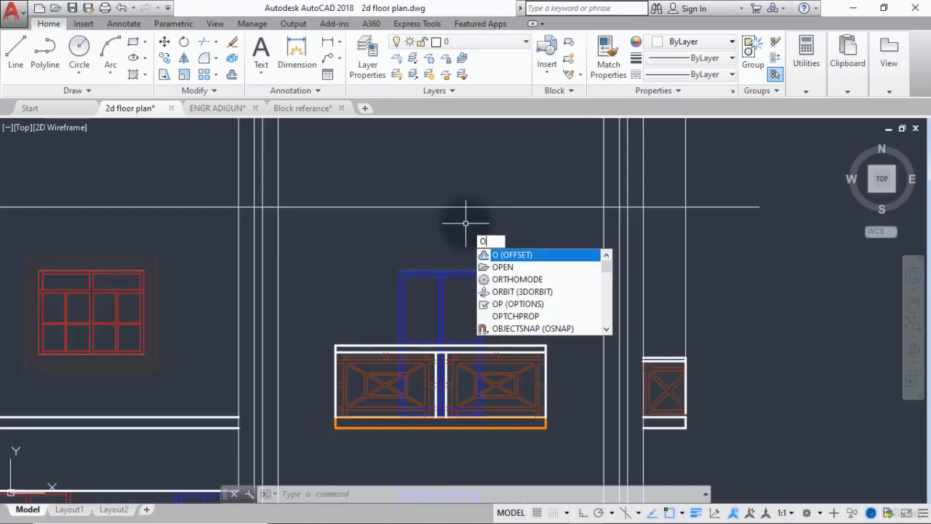
pyautogui.press('Return')
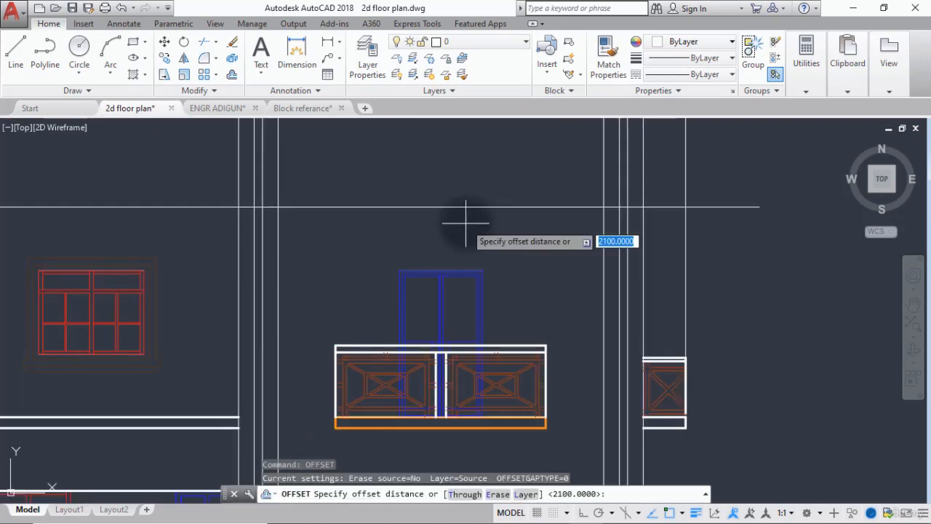
pyautogui.press('Return')
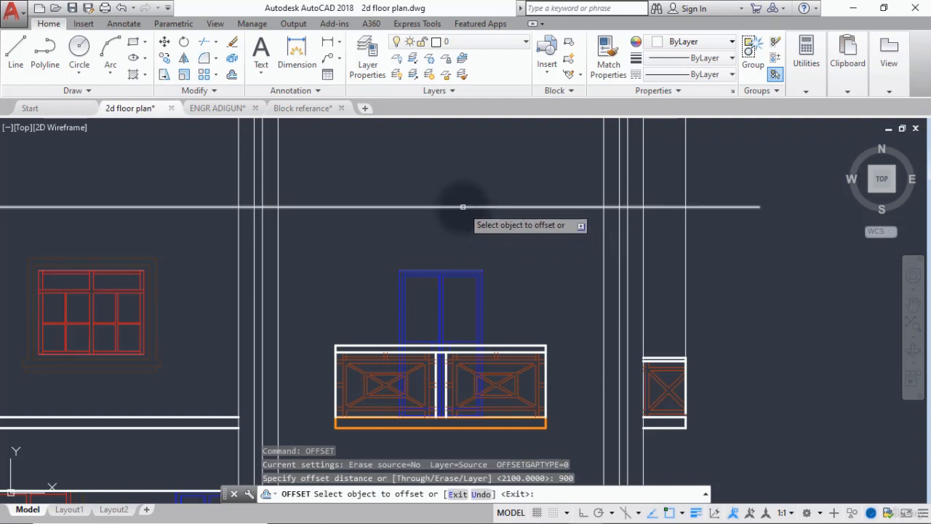
pyautogui.click(463, 207)
pyautogui.click(452, 257)
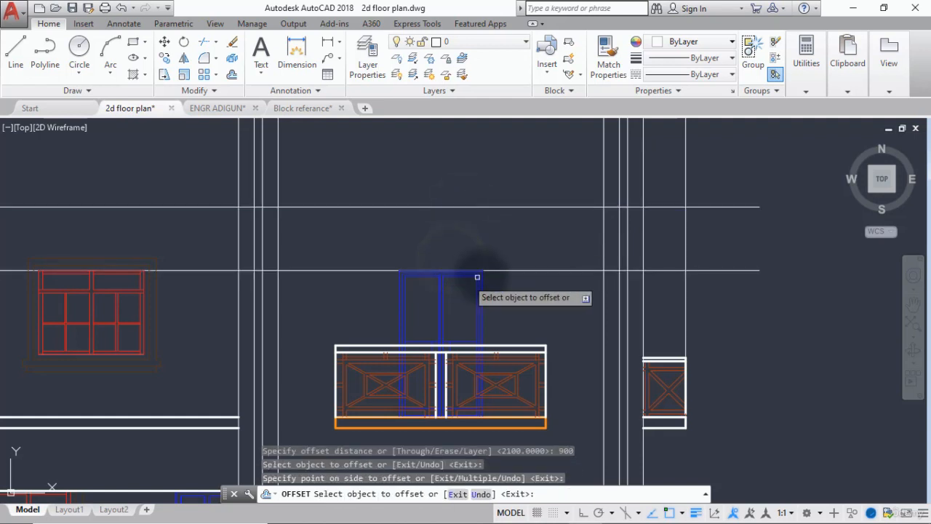
pyautogui.press('Return')
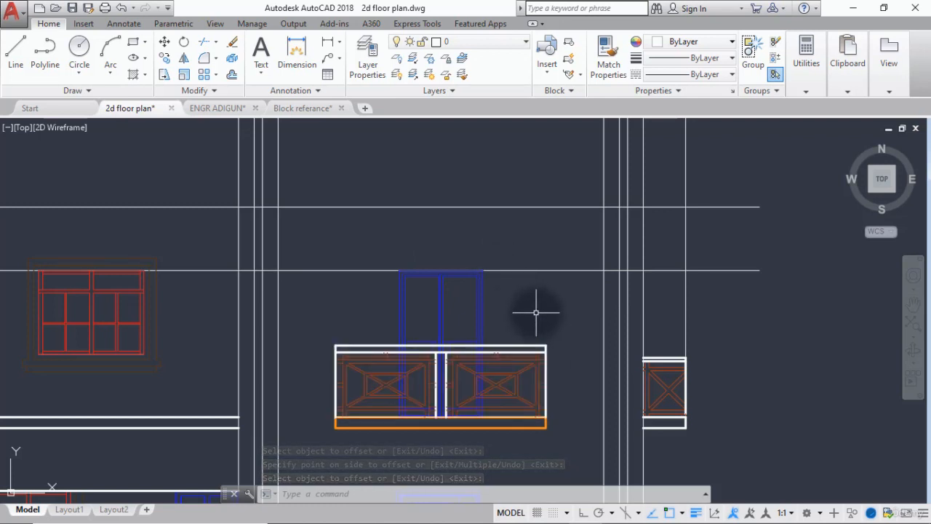
# Try to trim both thin horizontal lines below the roof to the right of the outermost vertical projection line.
pyautogui.write('tr')
pyautogui.press('Return')
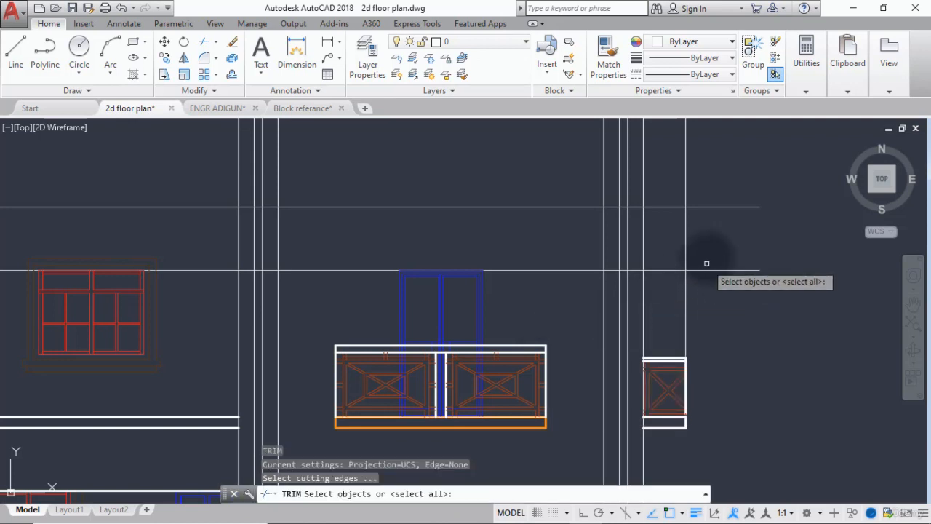
pyautogui.click(684, 255)
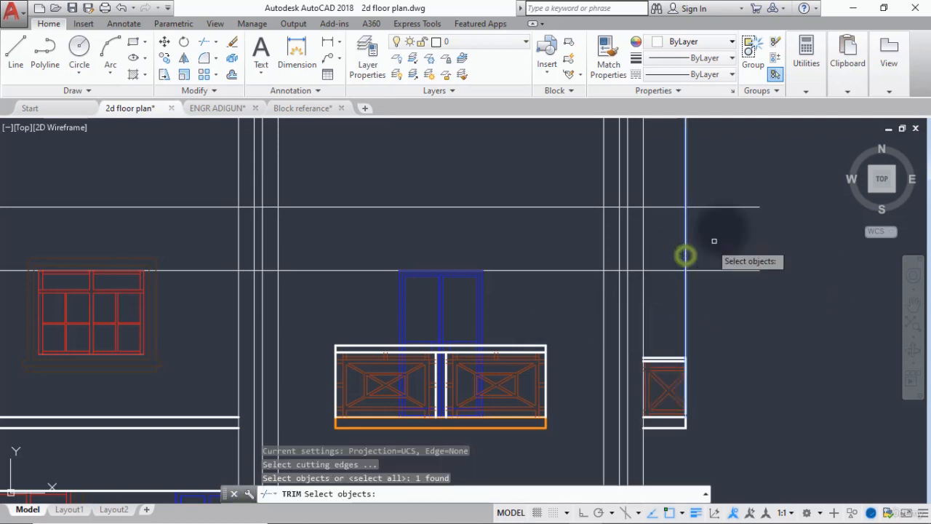
pyautogui.press('Return')
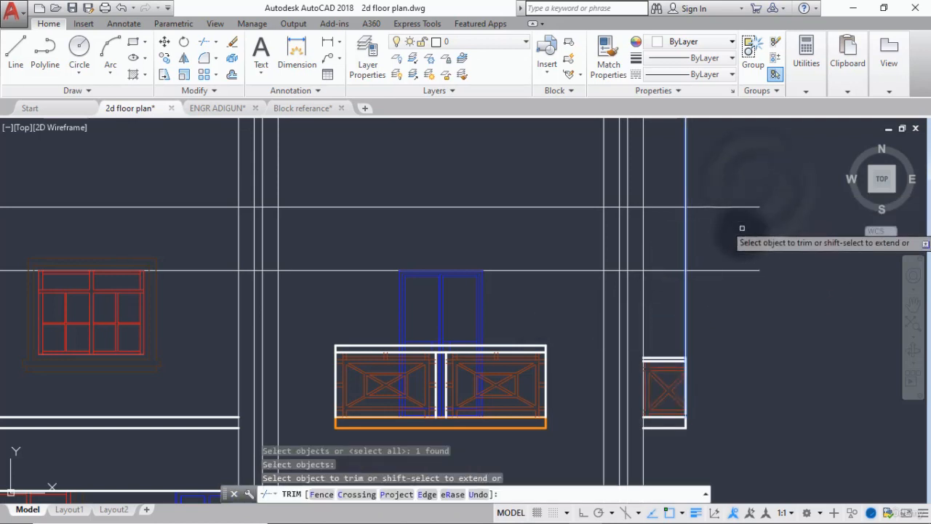
pyautogui.click(753, 167)
pyautogui.click(732, 277)
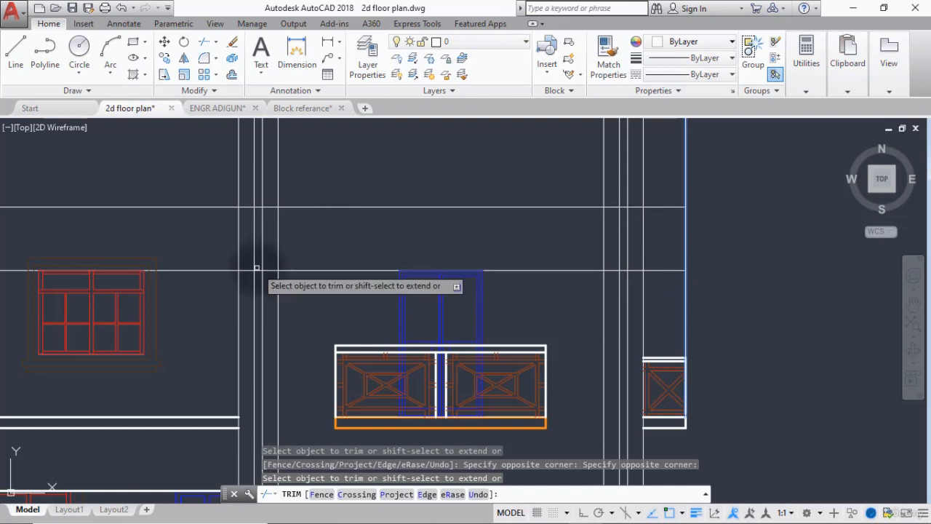
pyautogui.scroll(-3, 256, 265)
pyautogui.press('Return')
pyautogui.press('Return')
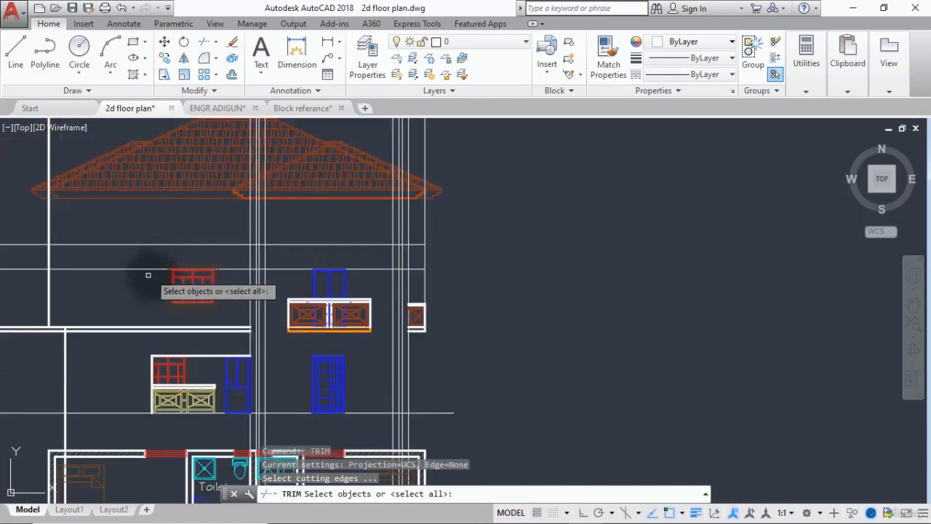
# Try to trim both thin horizontal lines below the roof to the left of the projection line at the slab's trimmed end.
pyautogui.scroll(5, 234, 271)
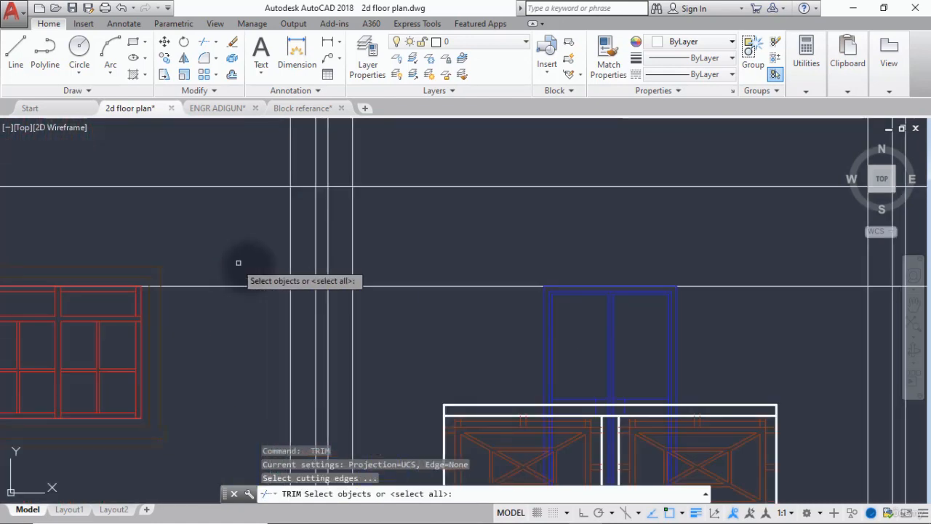
pyautogui.click(288, 259)
pyautogui.scroll(-2, 275, 265)
pyautogui.press('Return')
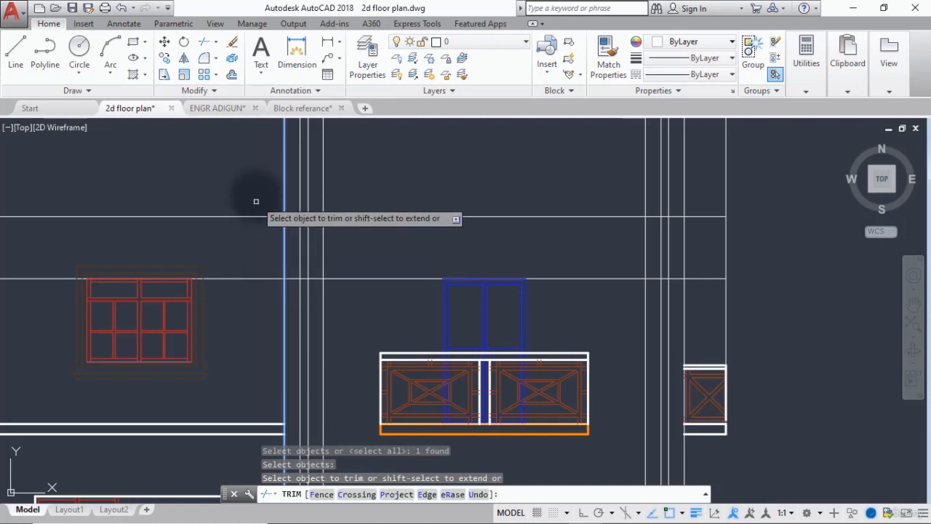
pyautogui.click(256, 190)
pyautogui.click(238, 285)
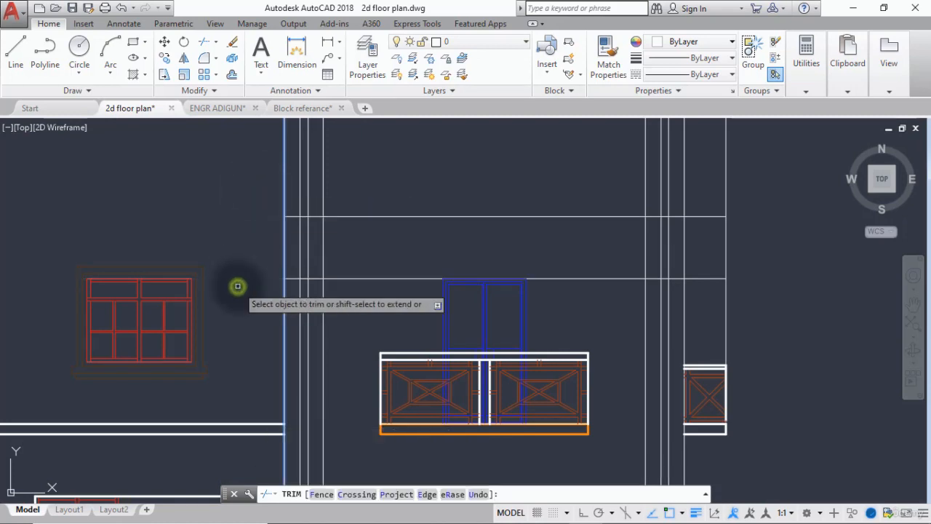
pyautogui.scroll(-3, 237, 284)
pyautogui.scroll(2, 252, 287)
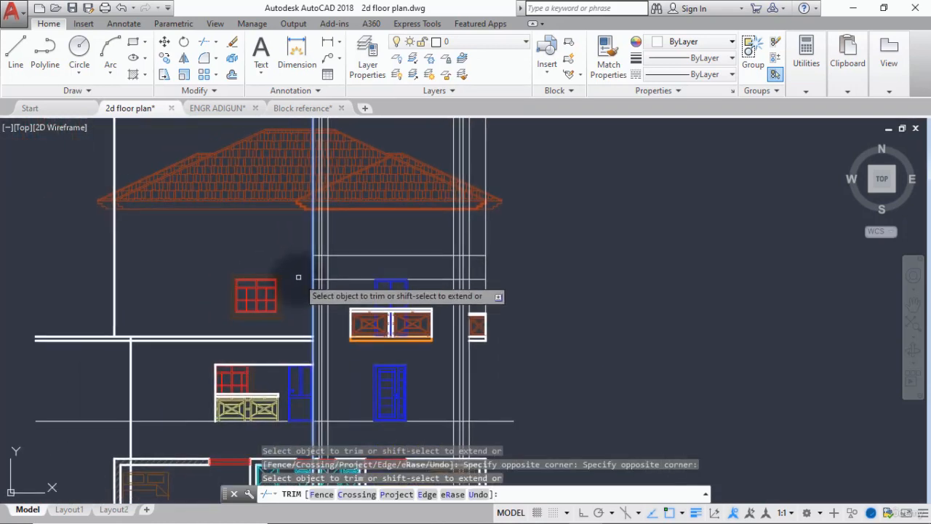
pyautogui.press('Return')
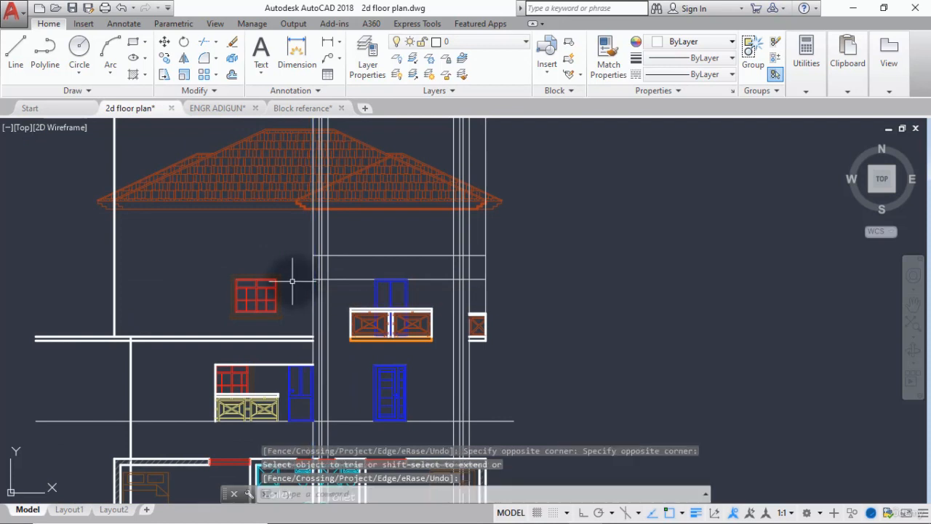
# Undo the last two trims of the thin horizontal lines below the roof.
pyautogui.hotkey('ctrl', 'z')
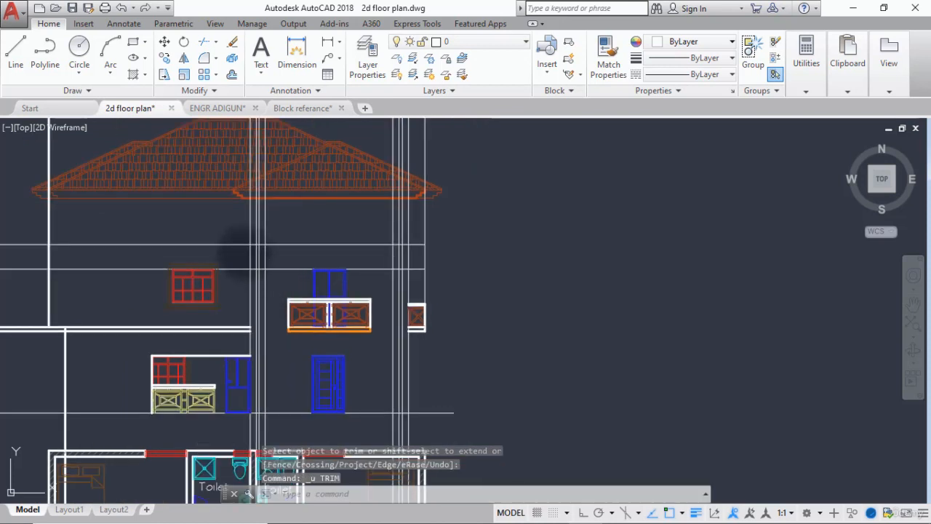
pyautogui.press('Return')
# Trim only the lower thin horizontal line left of the vertical projection line at the slab's trimmed end.
pyautogui.press('Return')
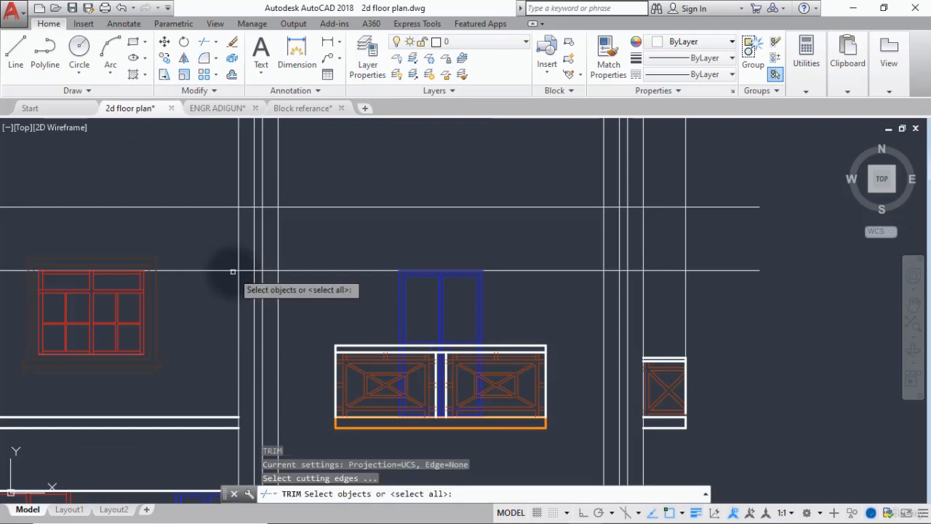
pyautogui.click(240, 277)
pyautogui.press('Return')
pyautogui.click(221, 246)
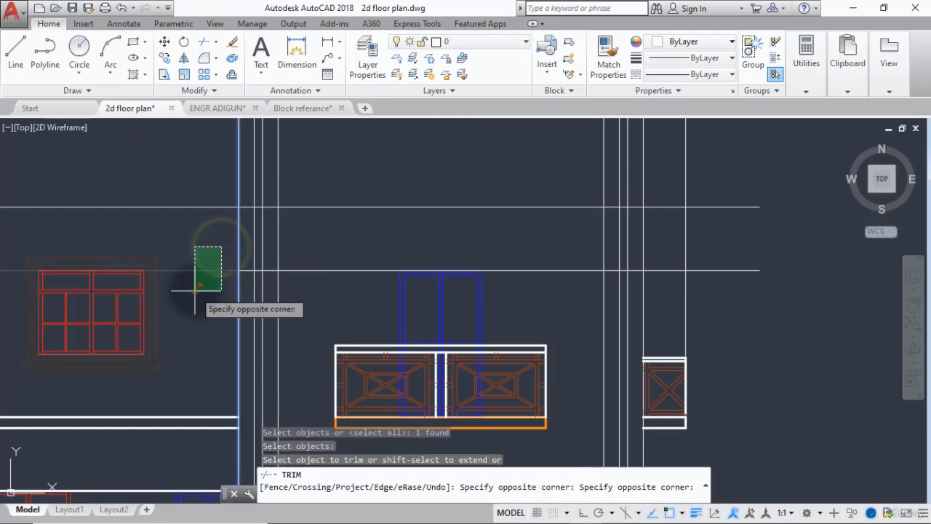
pyautogui.click(194, 289)
pyautogui.scroll(-2, 193, 288)
pyautogui.moveTo(206, 295); pyautogui.dragTo(261, 235, button='middle')
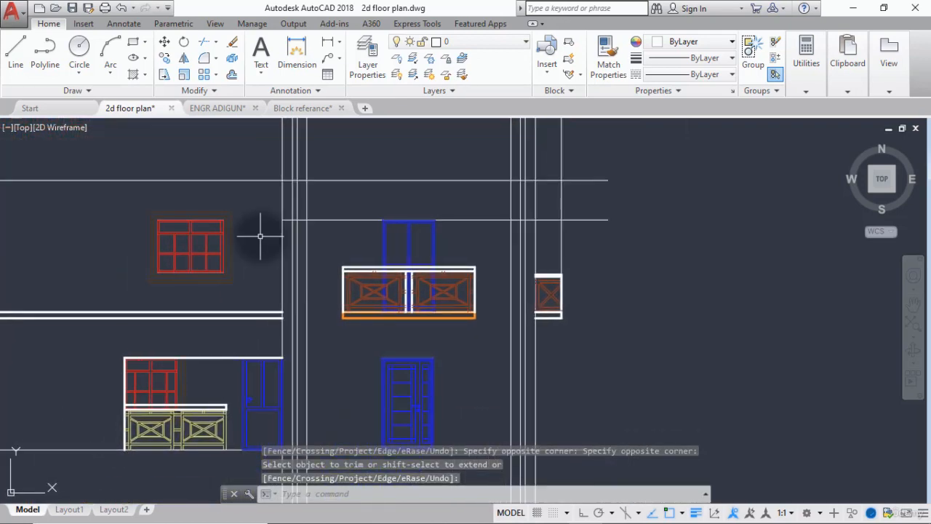
pyautogui.scroll(2, 329, 200)
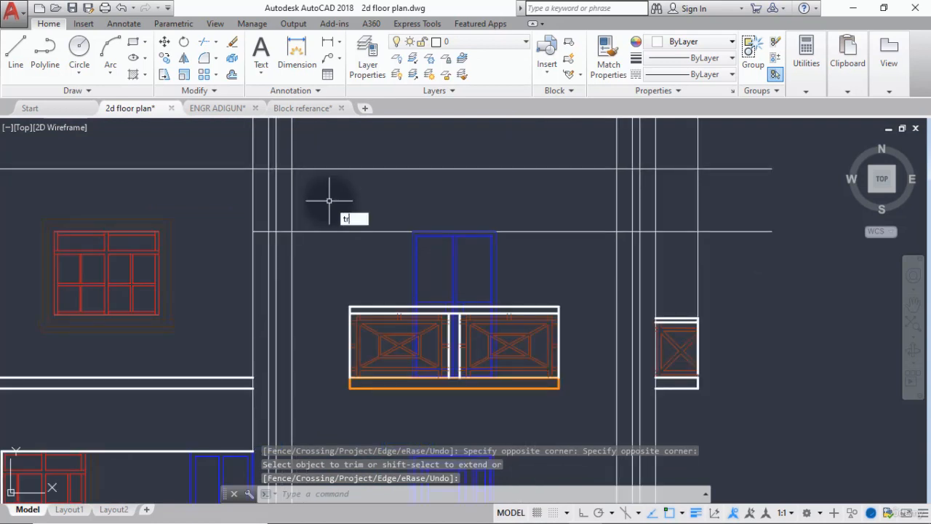
pyautogui.press('Return')
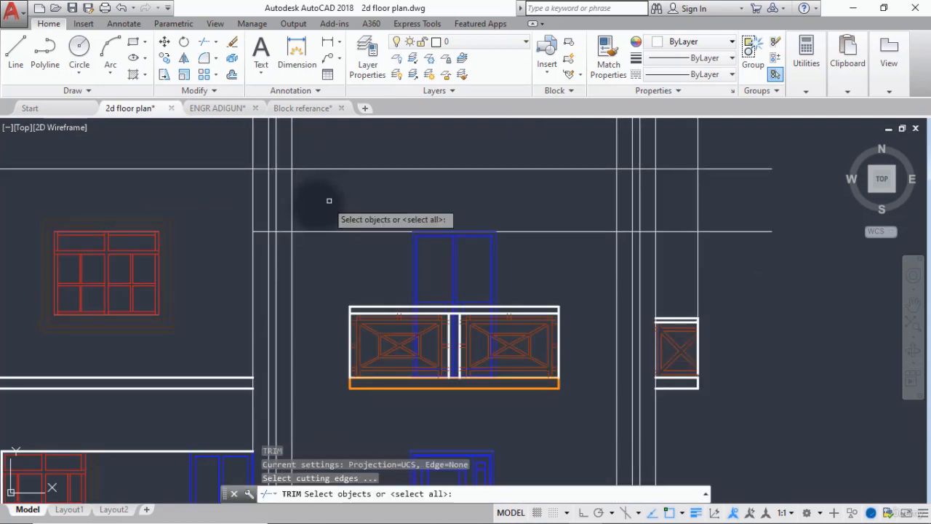
pyautogui.click(286, 232)
pyautogui.press('Return')
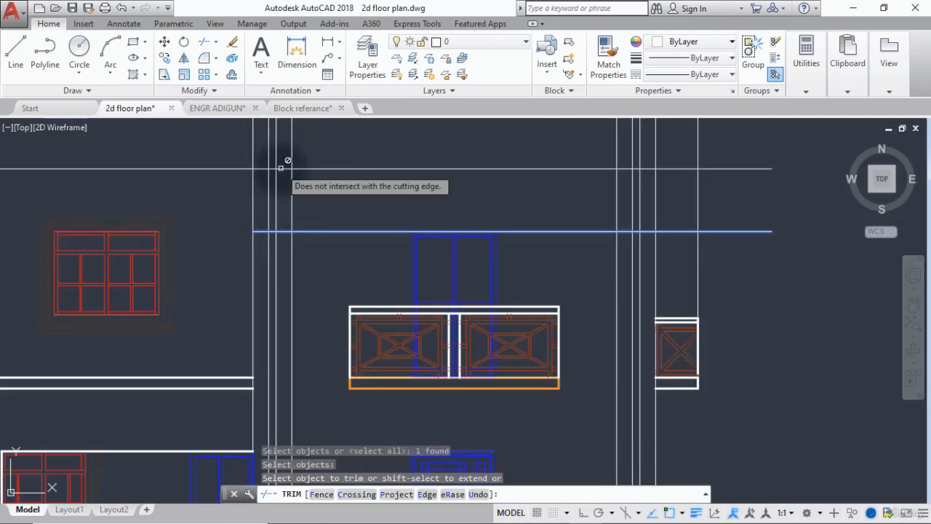
pyautogui.press('Return')
pyautogui.press('Return')
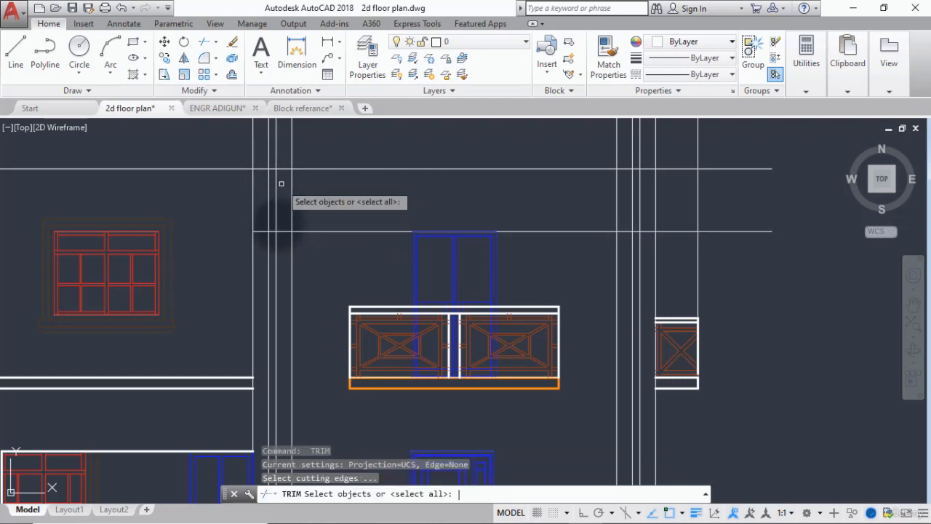
# Trim both groups of three vertical projection lines flanking the balcony between the two thin horizontal lines below the roof.
pyautogui.click(283, 232)
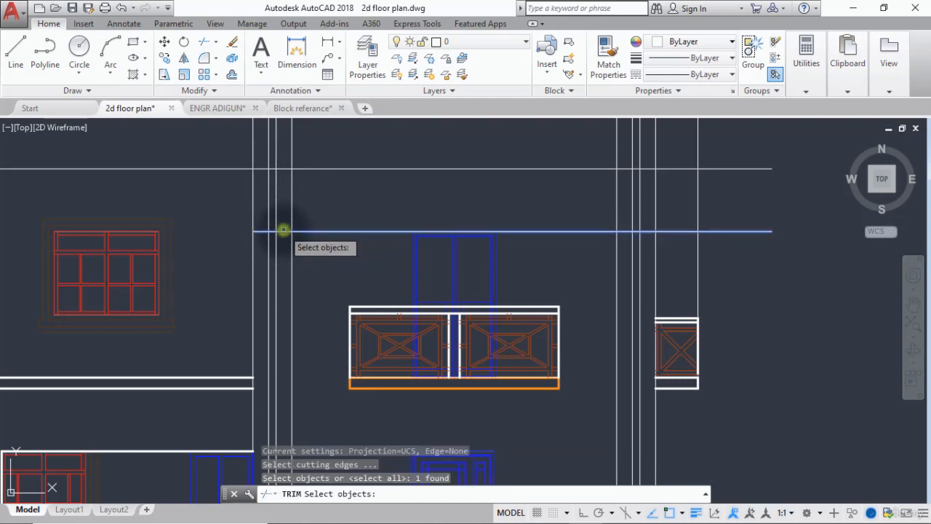
pyautogui.click(306, 167)
pyautogui.press('Return')
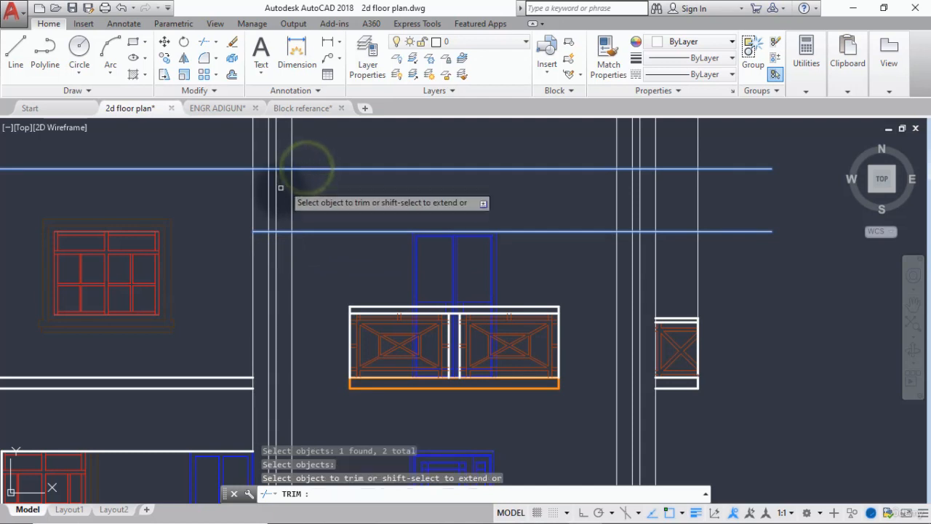
pyautogui.click(274, 191)
pyautogui.click(260, 214)
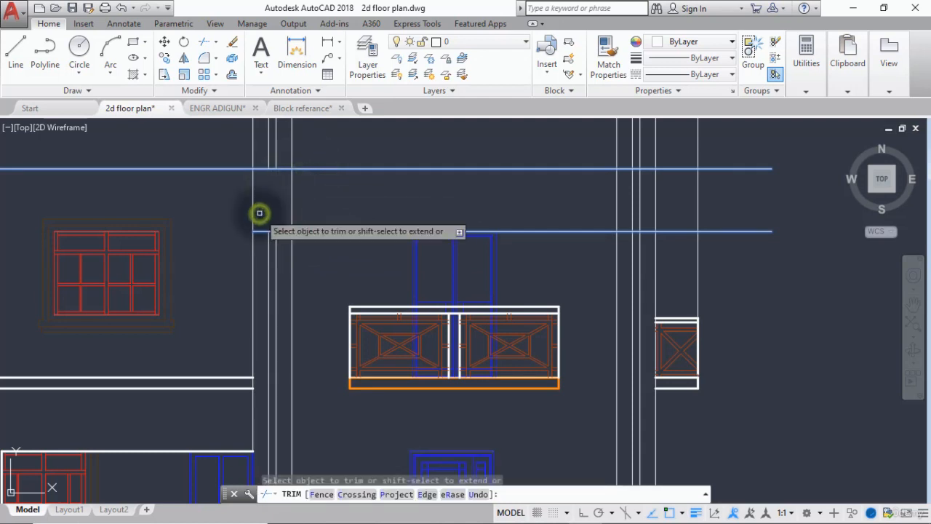
pyautogui.click(315, 193)
pyautogui.click(274, 212)
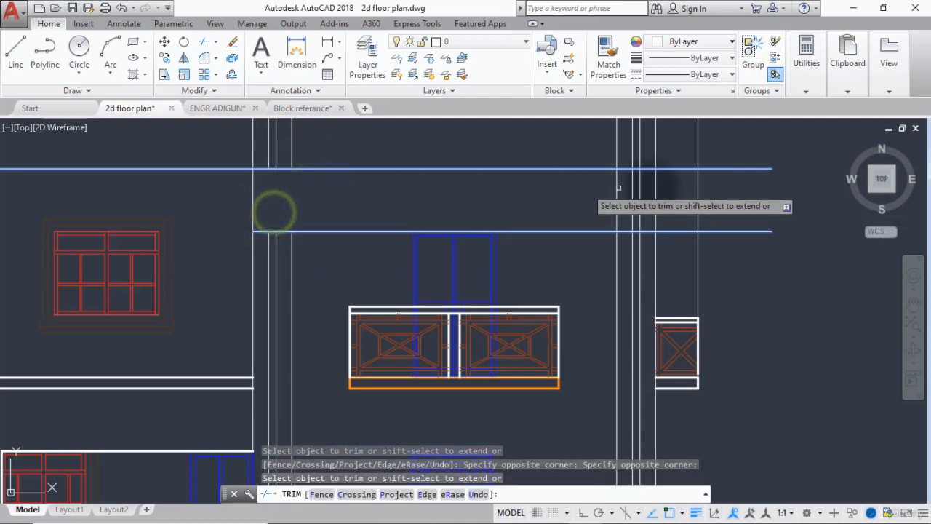
pyautogui.click(650, 187)
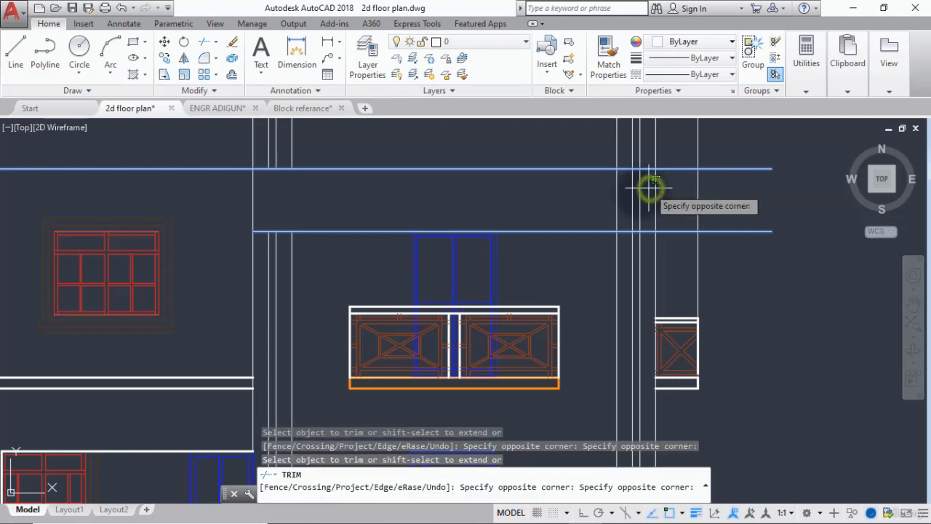
pyautogui.click(586, 226)
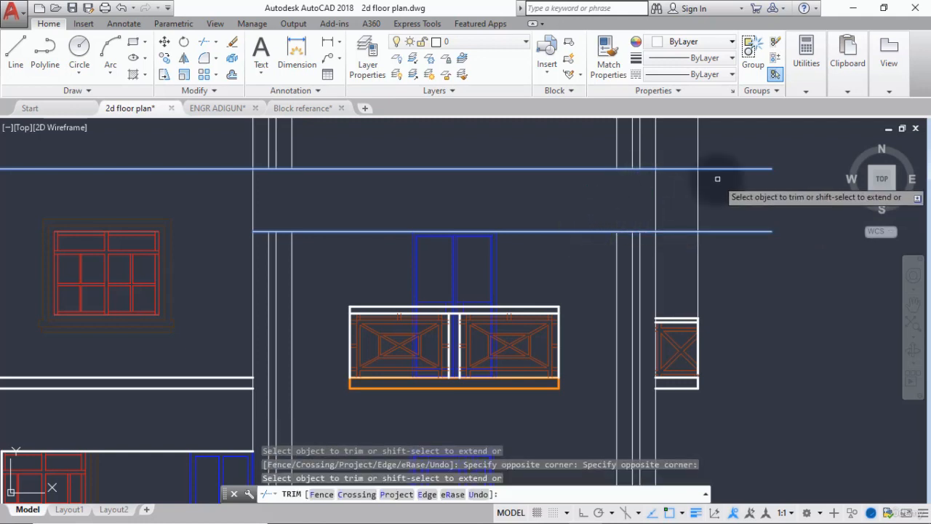
pyautogui.press('Return')
pyautogui.press('Return')
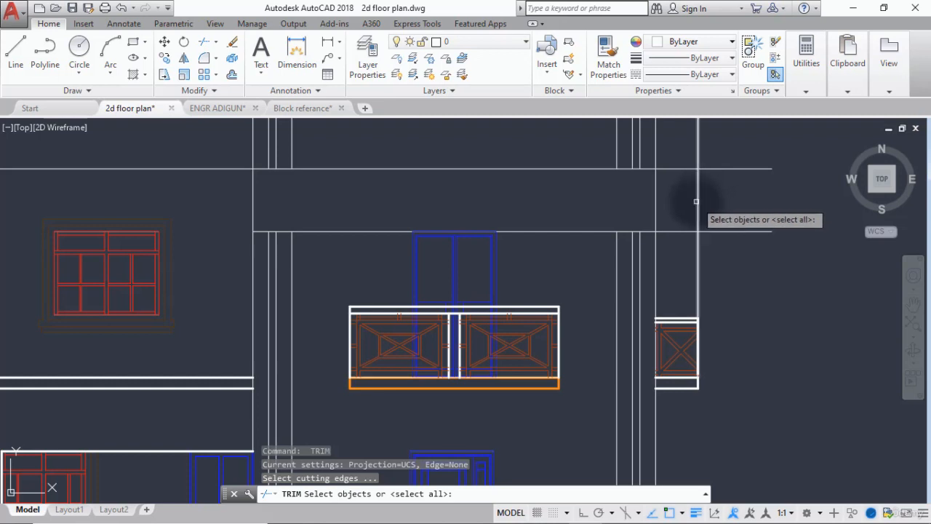
# Trim the ends of both thin horizontal lines that extend past the outermost vertical projection line beside the small railing.
pyautogui.click(696, 202)
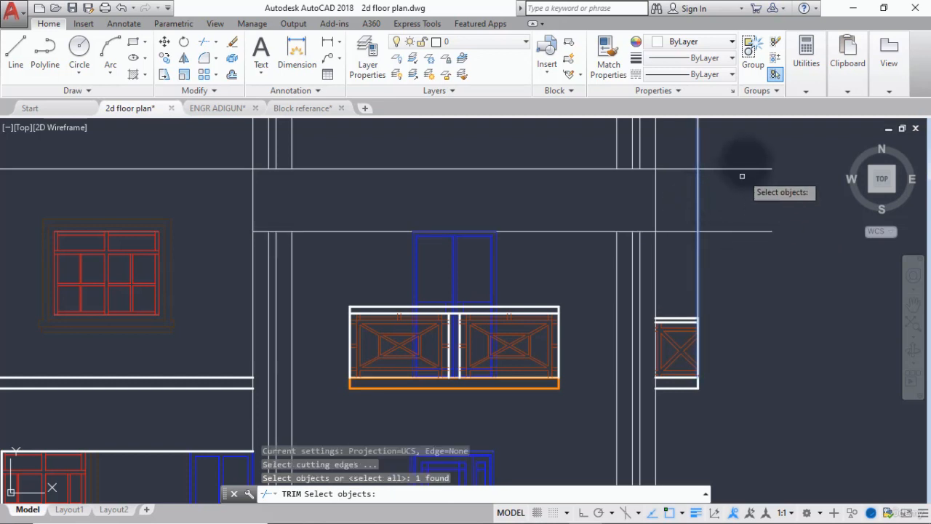
pyautogui.press('Return')
pyautogui.click(754, 149)
pyautogui.click(707, 240)
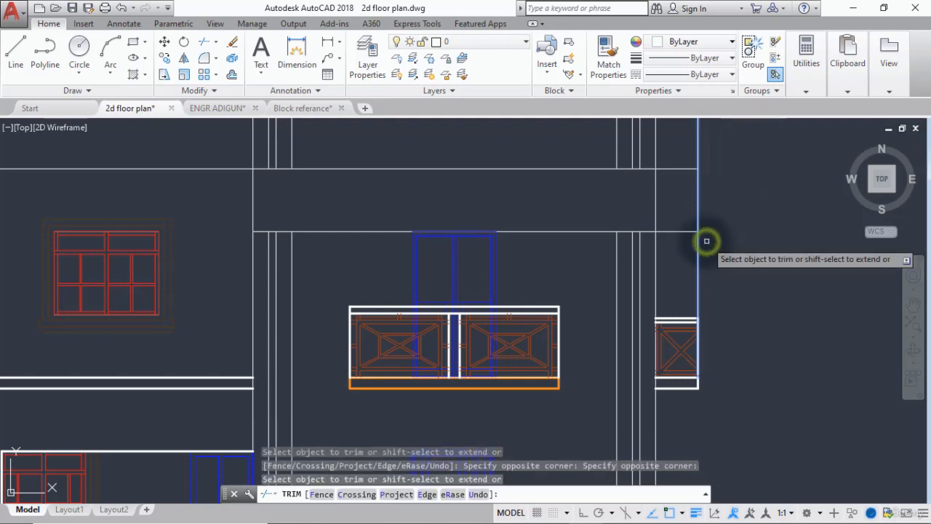
pyautogui.press('Return')
pyautogui.press('Return')
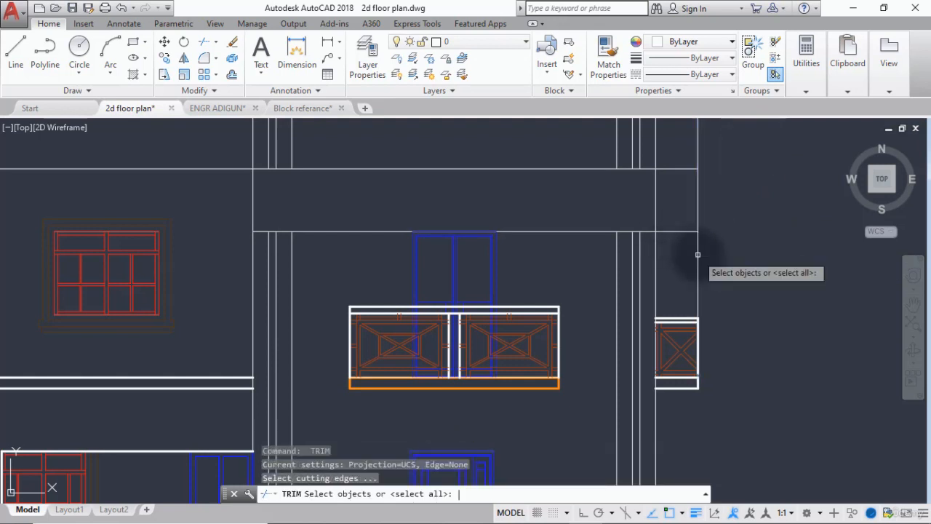
# Trim the outermost vertical projection line below the lower thin horizontal line, down to the small side railing.
pyautogui.press('Return')
pyautogui.click(692, 248)
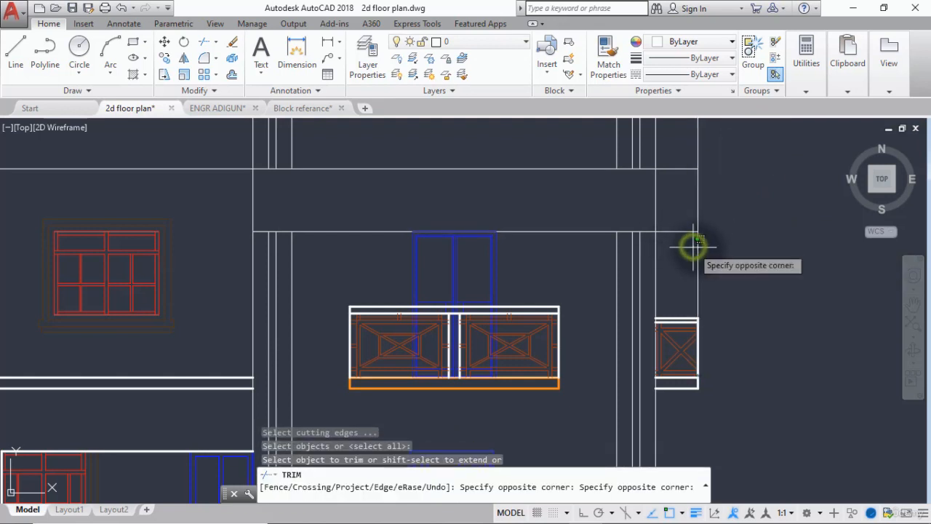
pyautogui.click(690, 249)
pyautogui.press('Return')
# Delete the lower of the two thick slab lines between the upper and lower red windows.
pyautogui.scroll(-4, 697, 251)
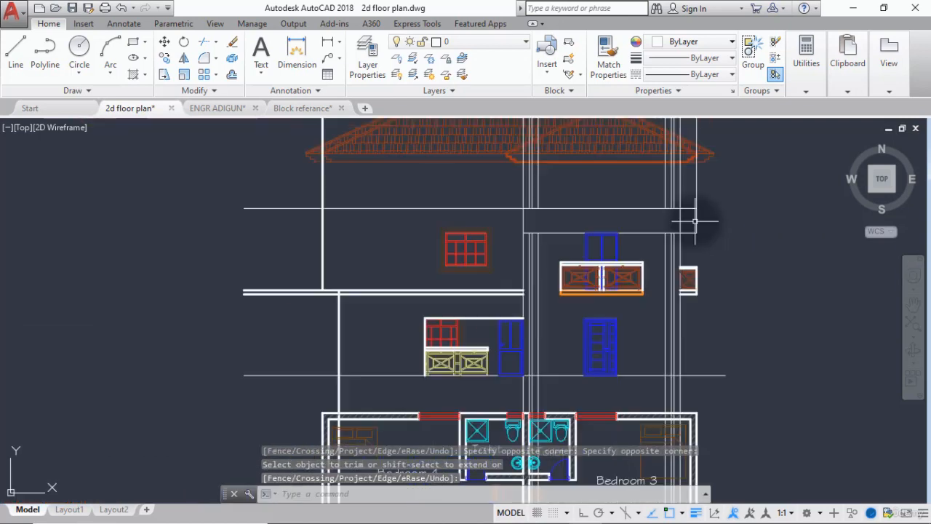
pyautogui.moveTo(552, 251); pyautogui.dragTo(519, 247, button='middle')
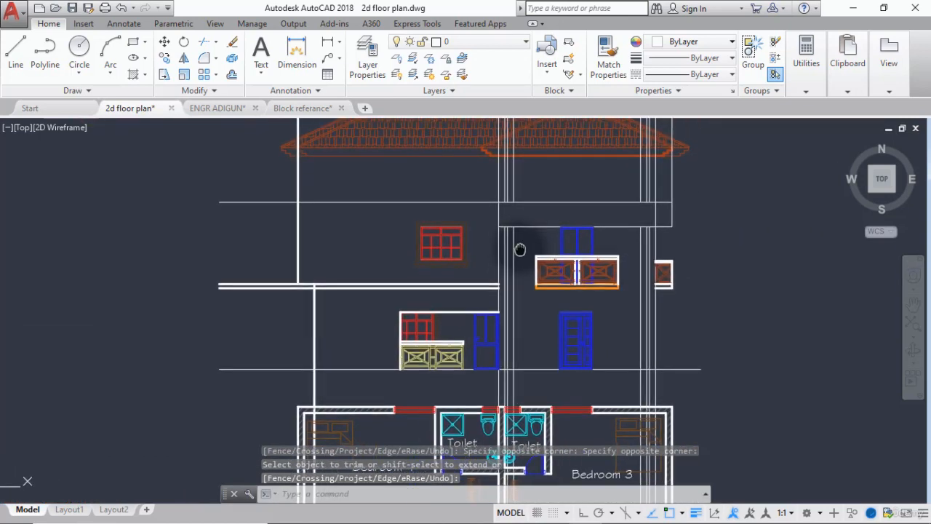
pyautogui.scroll(3, 287, 284)
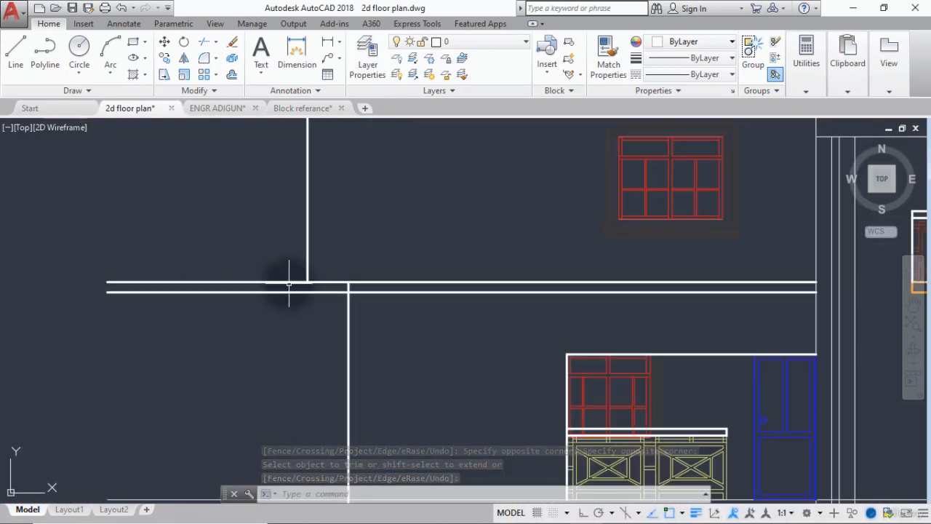
pyautogui.scroll(-1, 289, 284)
pyautogui.scroll(2, 300, 291)
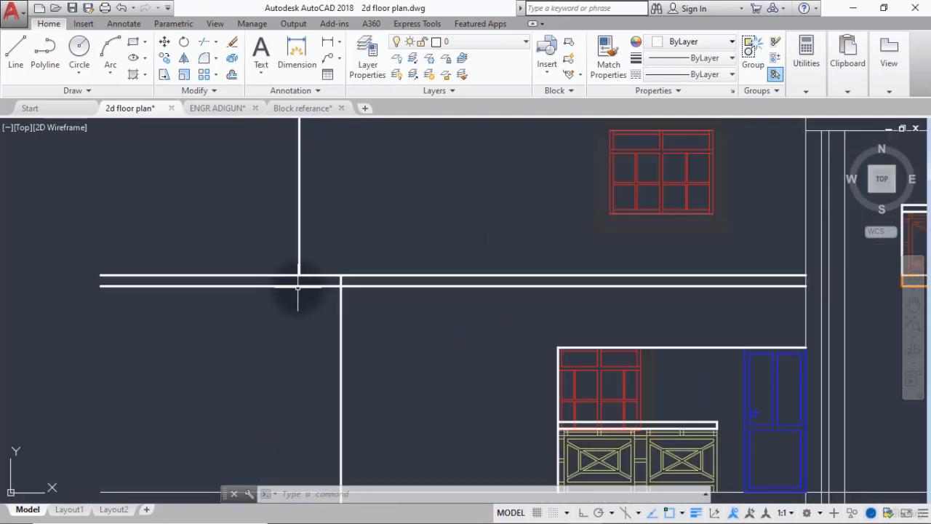
pyautogui.click(298, 286)
pyautogui.press('Delete')
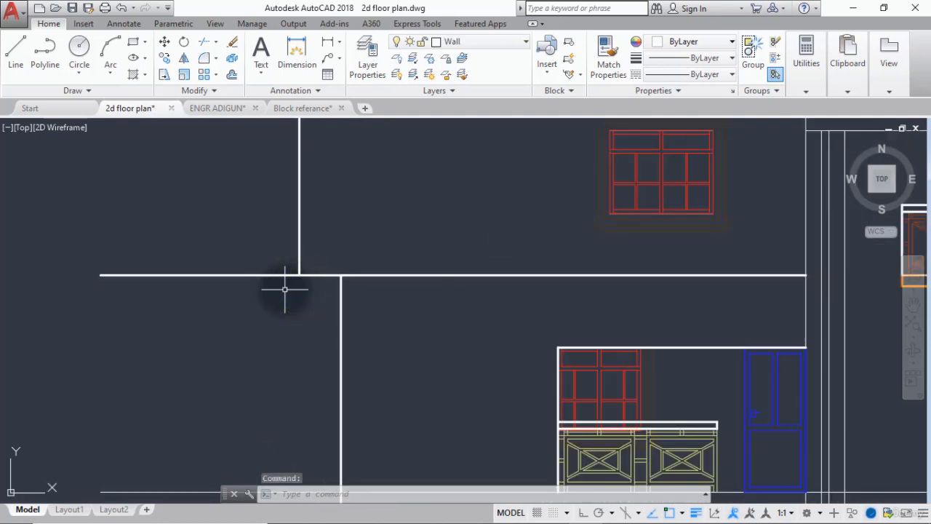
# Match the thick slab line's properties onto the outer vertical lines flanking the doors and the horizontal line above the upper door.
pyautogui.scroll(-5, 284, 289)
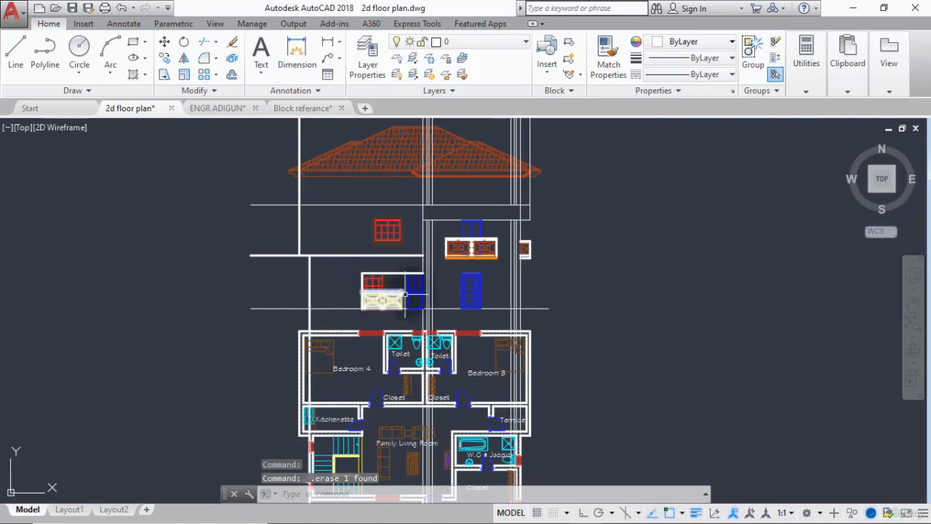
pyautogui.scroll(4, 424, 289)
pyautogui.scroll(-3, 429, 317)
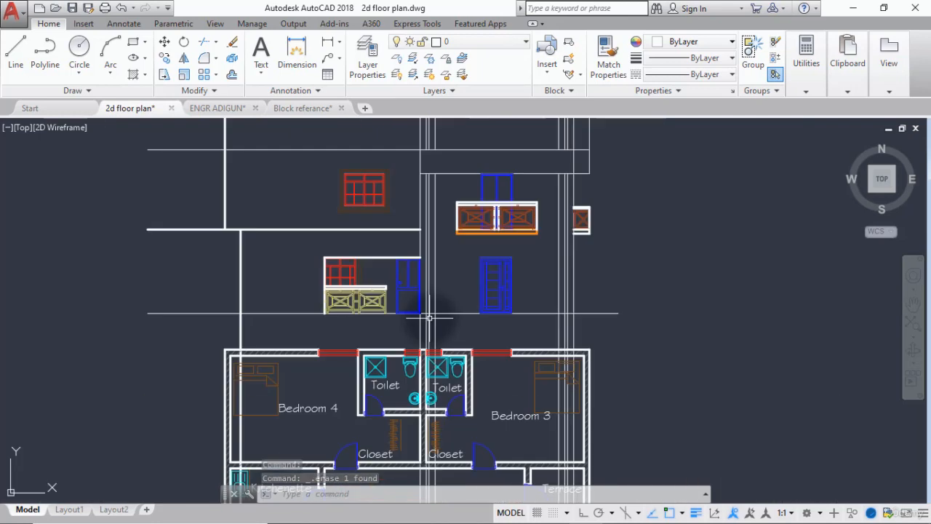
pyautogui.scroll(4, 429, 317)
pyautogui.scroll(-4, 429, 317)
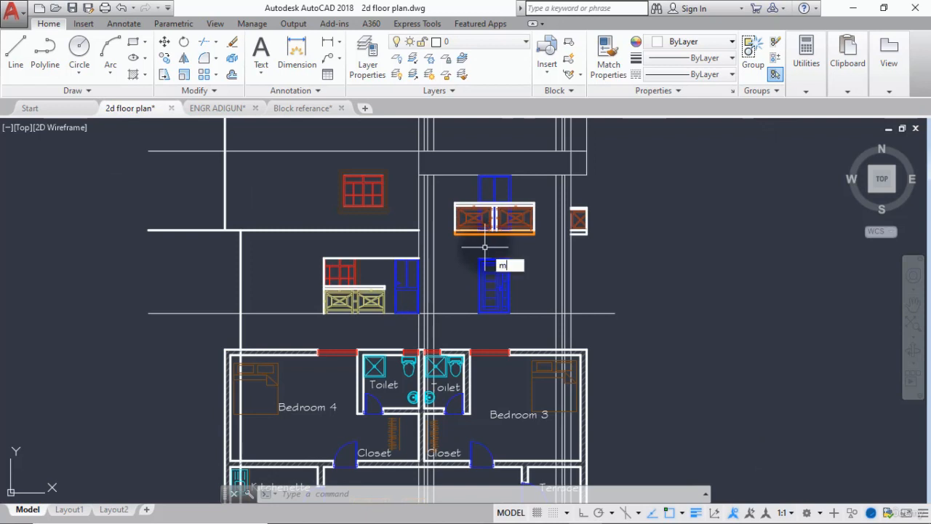
pyautogui.write('a')
pyautogui.press('Return')
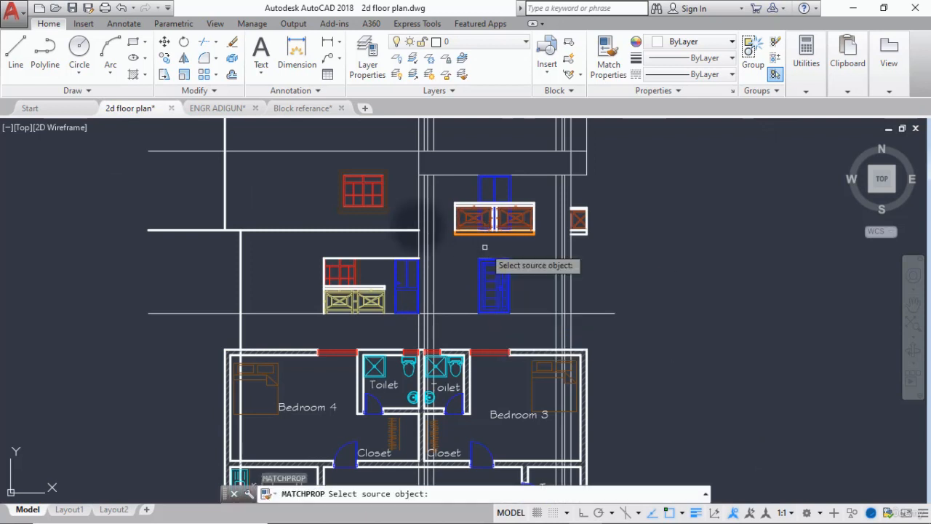
pyautogui.click(375, 230)
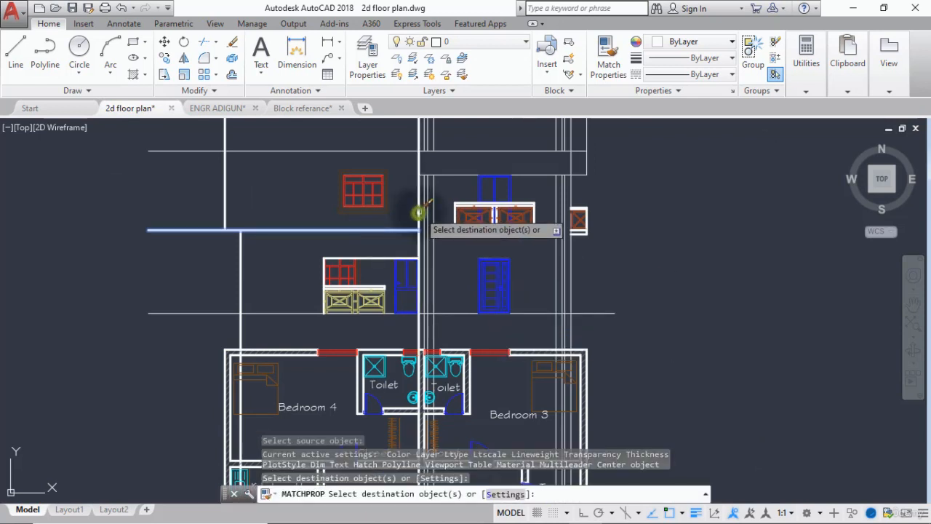
pyautogui.click(419, 212)
pyautogui.click(435, 209)
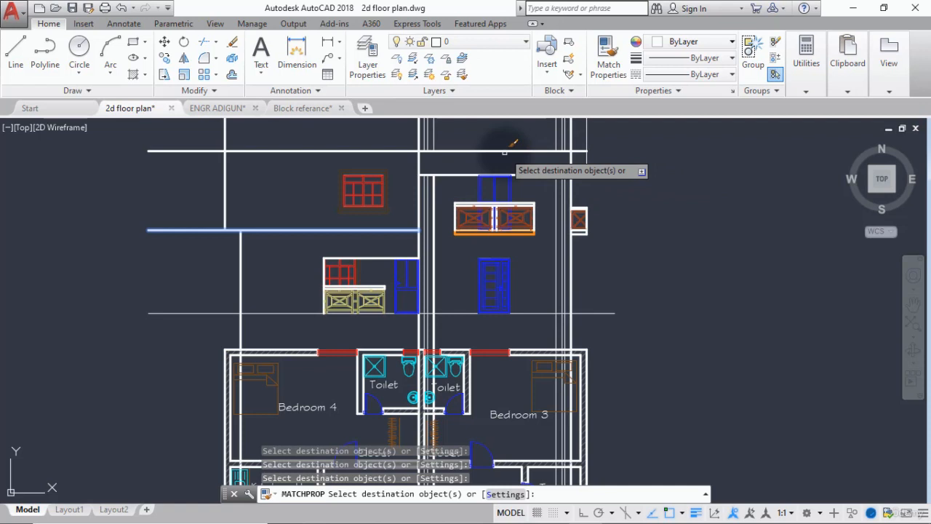
pyautogui.click(556, 232)
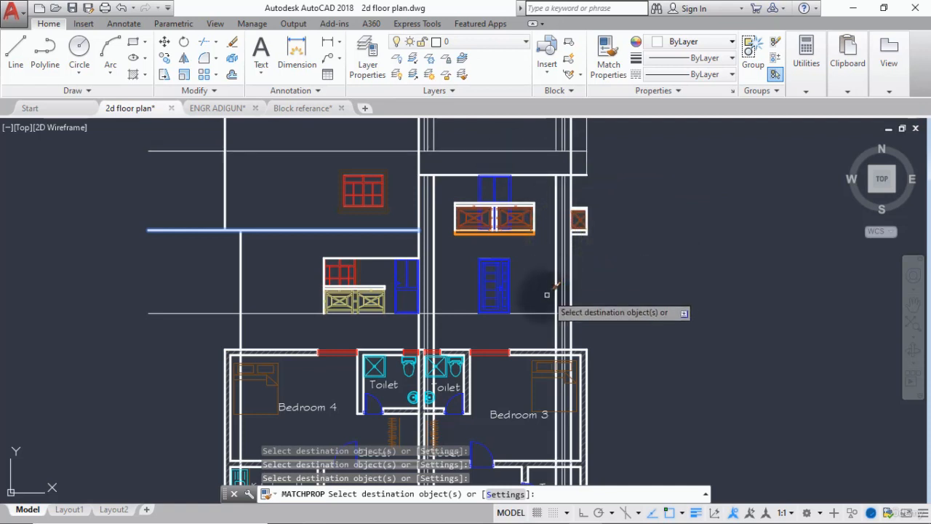
# Apply the slab line's matched properties to the horizontal ground line beneath the doors and finish matching.
pyautogui.click(254, 315)
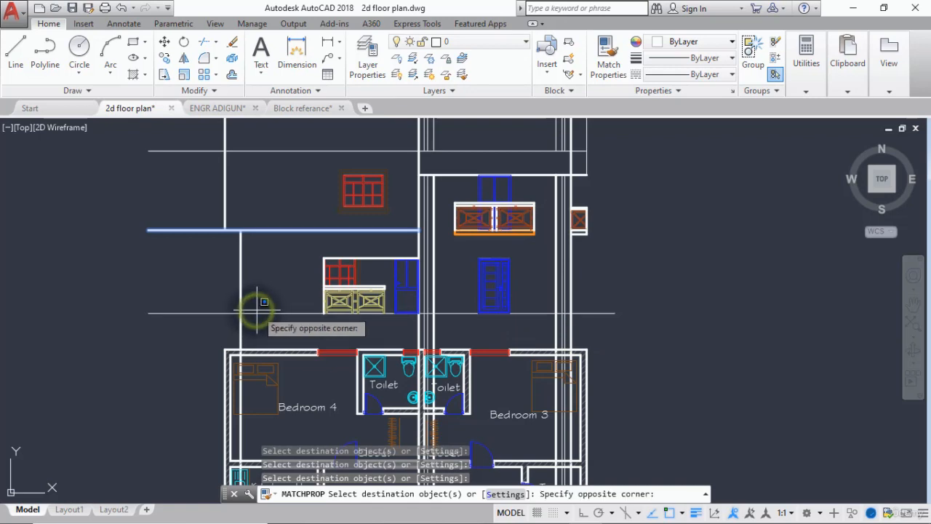
pyautogui.click(250, 313)
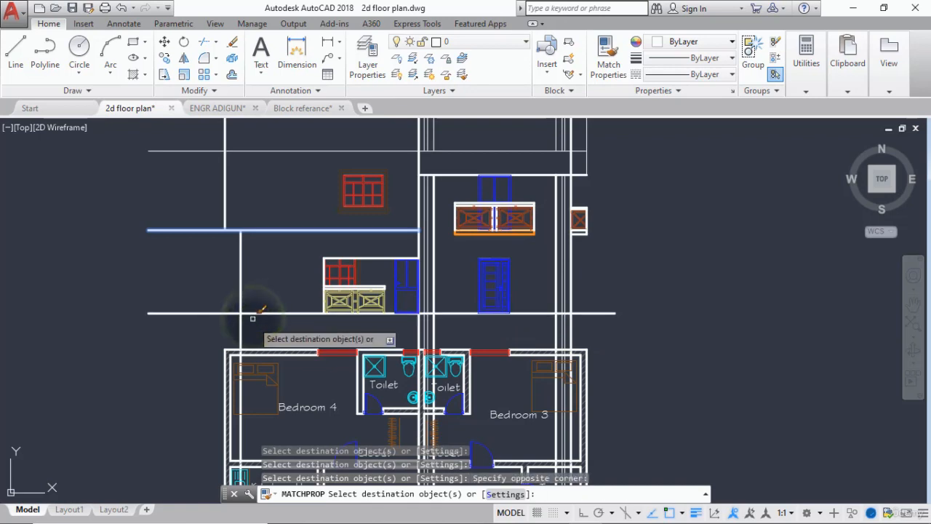
pyautogui.press('Return')
# Delete the four thin vertical lines lying between the thick projection lines on both sides of the doors.
pyautogui.scroll(5, 411, 247)
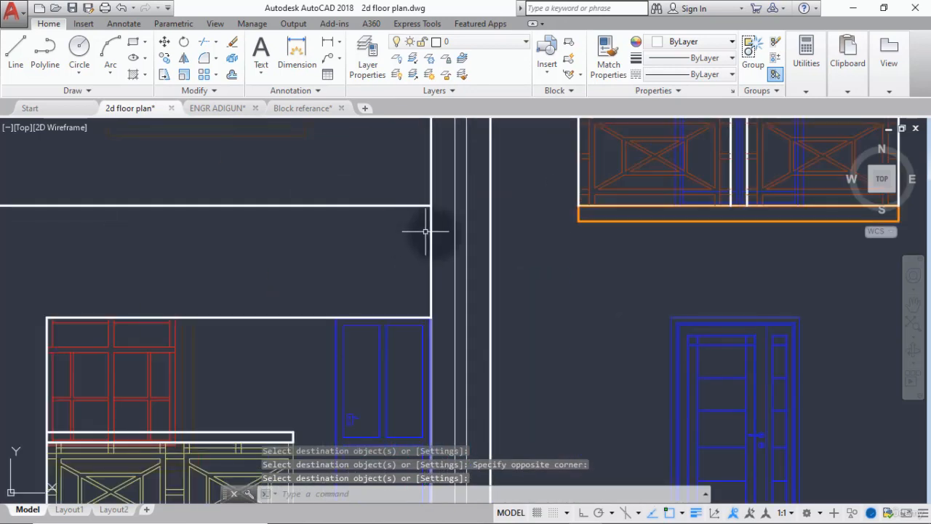
pyautogui.click(467, 236)
pyautogui.scroll(-4, 440, 245)
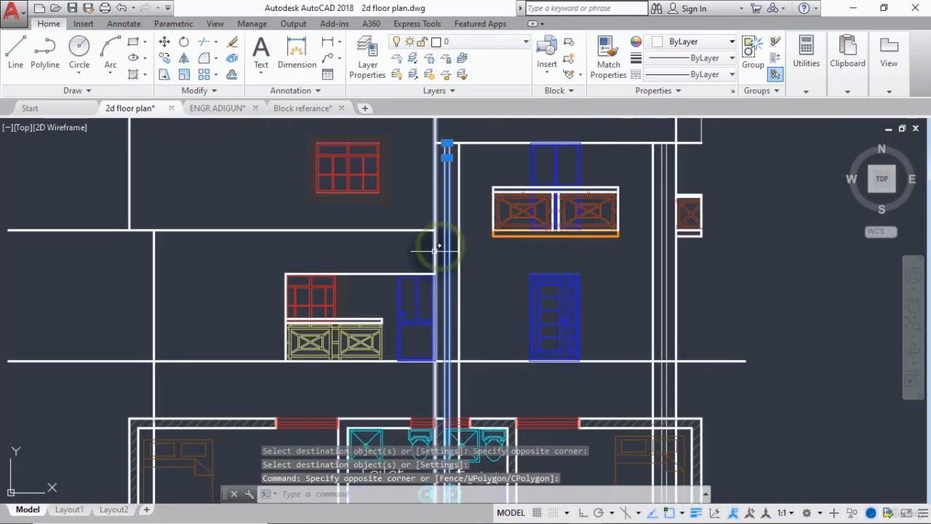
pyautogui.scroll(2, 668, 275)
pyautogui.click(674, 274)
pyautogui.click(643, 298)
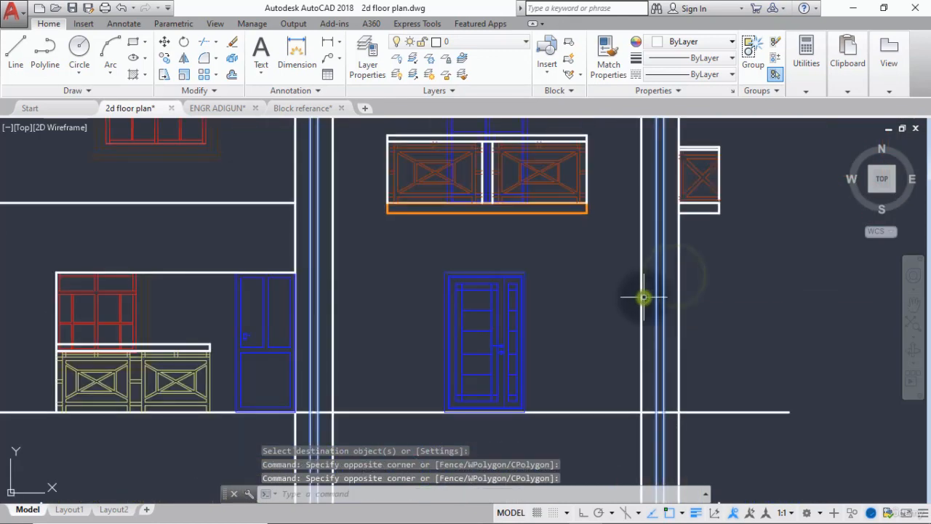
pyautogui.press('Delete')
pyautogui.scroll(-4, 644, 298)
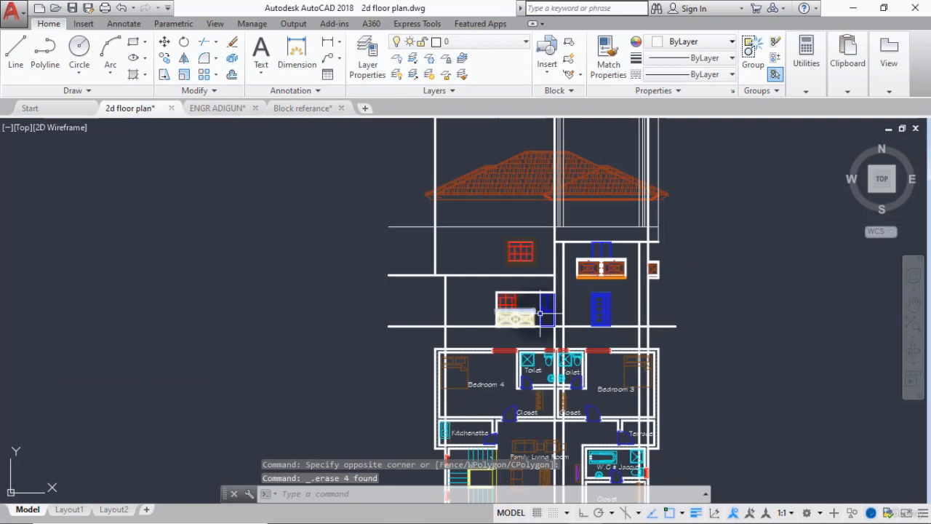
pyautogui.moveTo(529, 311); pyautogui.dragTo(482, 302, button='middle')
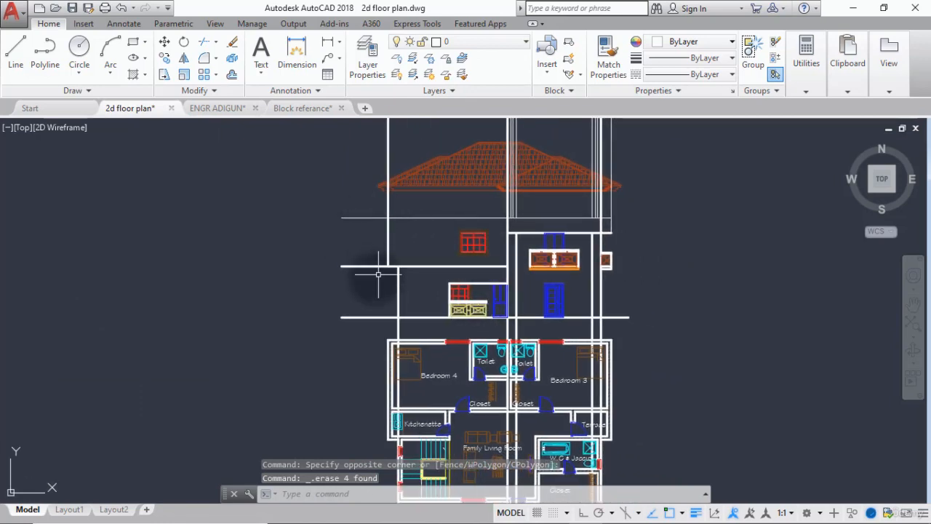
pyautogui.moveTo(377, 293)
pyautogui.mouseDown(button='middle')
pyautogui.moveTo(360, 291)
pyautogui.moveTo(393, 279)
pyautogui.moveTo(380, 243)
pyautogui.mouseUp(button='middle')
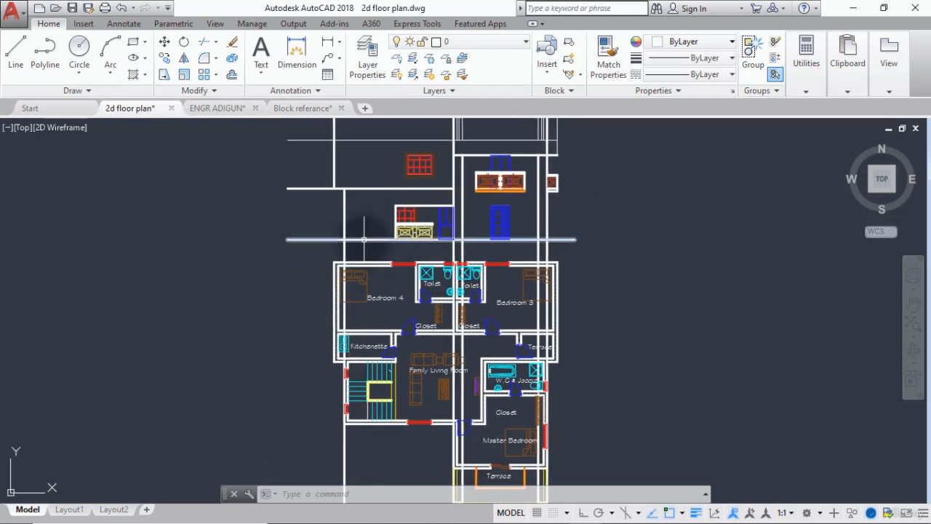
# Trim the overhanging left ends of the upper thin line, the slab line and the ground line back to the outer left wall lines.
pyautogui.press('Return')
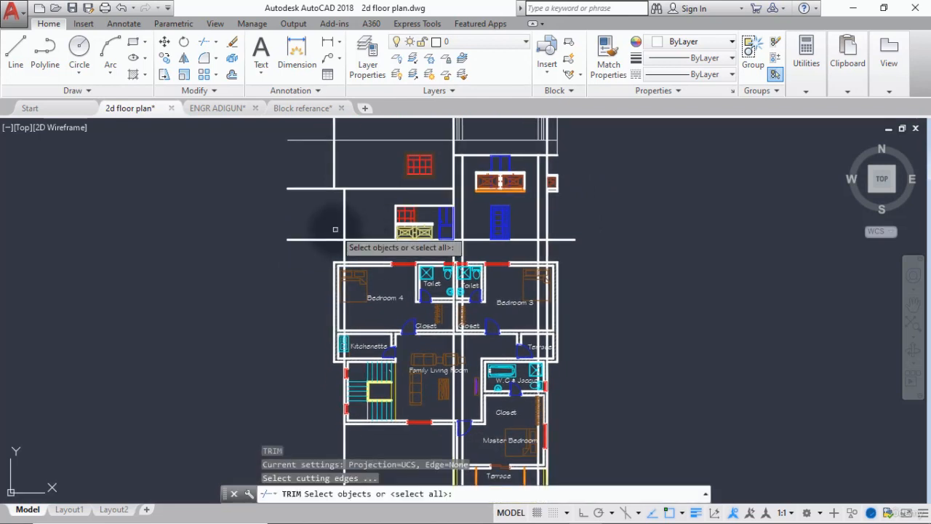
pyautogui.press('Return')
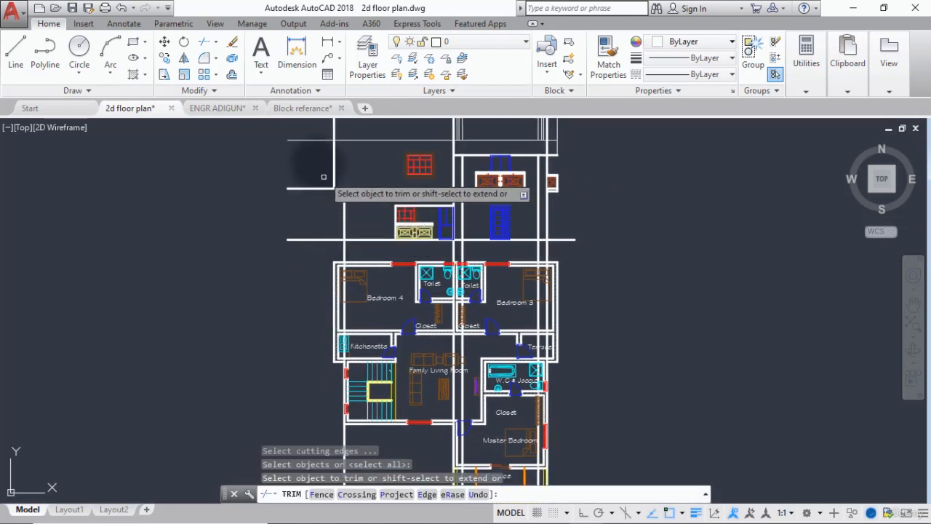
pyautogui.click(318, 136)
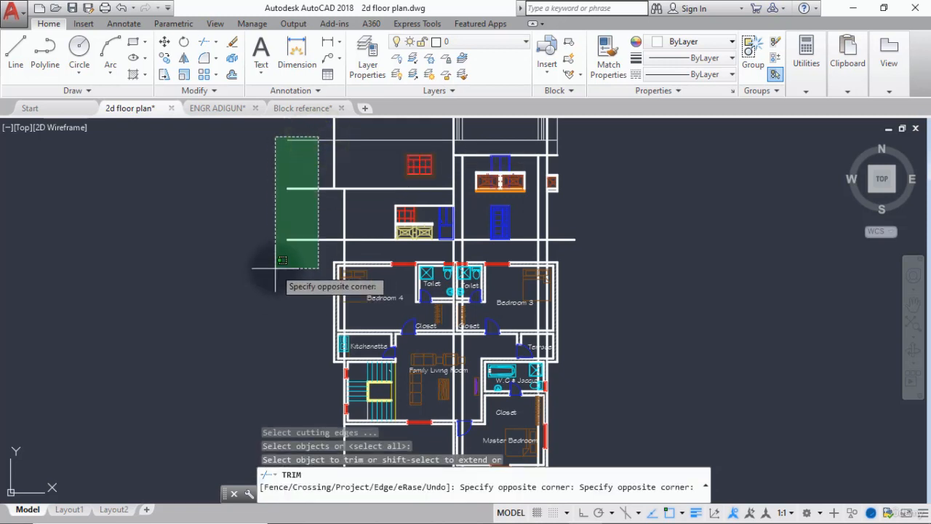
pyautogui.click(296, 216)
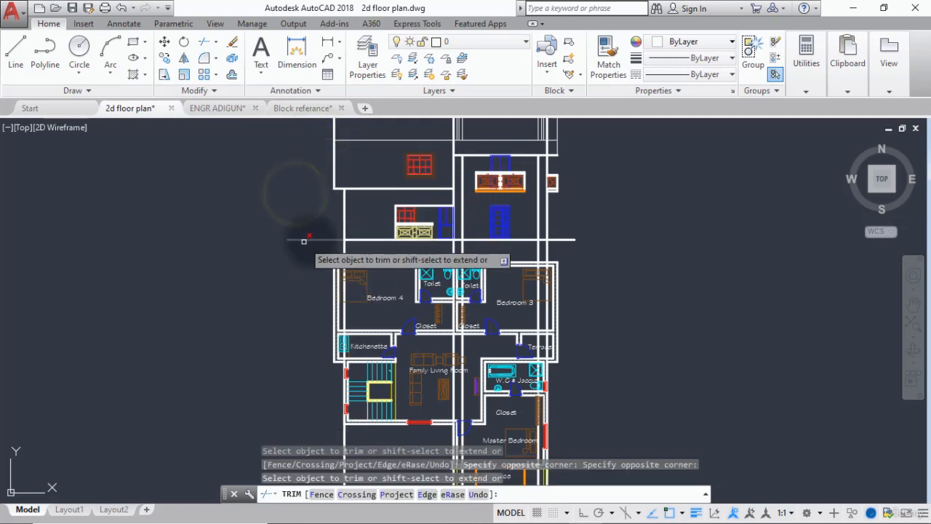
pyautogui.click(311, 239)
pyautogui.press('Return')
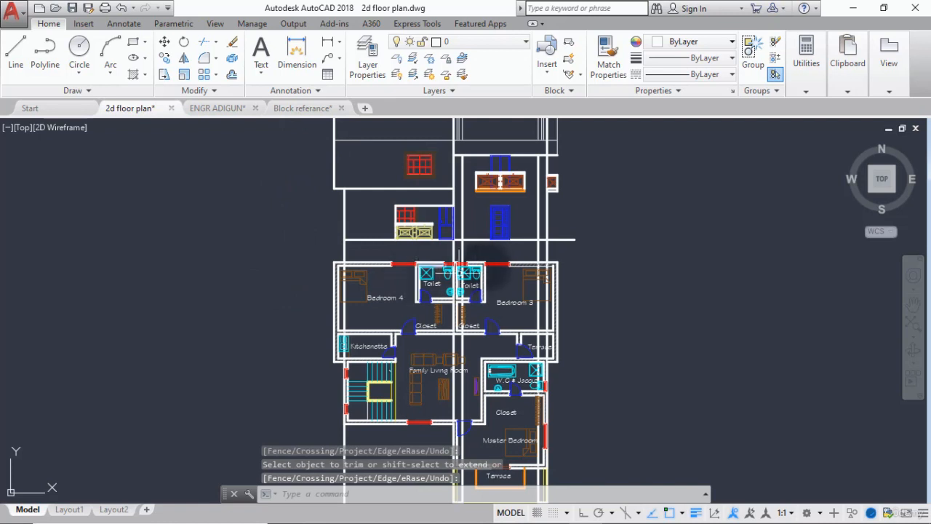
# Trim the ground line's overhanging right end back to the outer right vertical line.
pyautogui.moveTo(503, 251); pyautogui.dragTo(495, 293, button='middle')
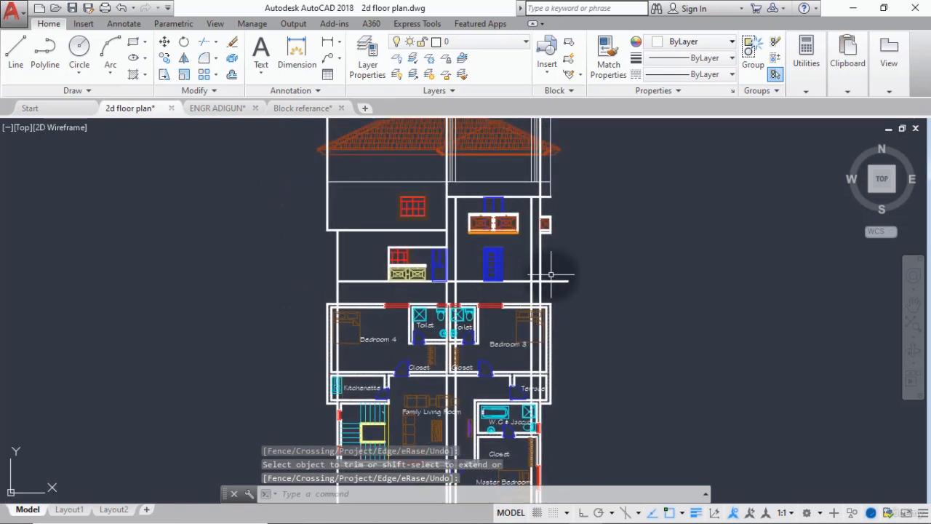
pyautogui.press('Return')
pyautogui.press('Return')
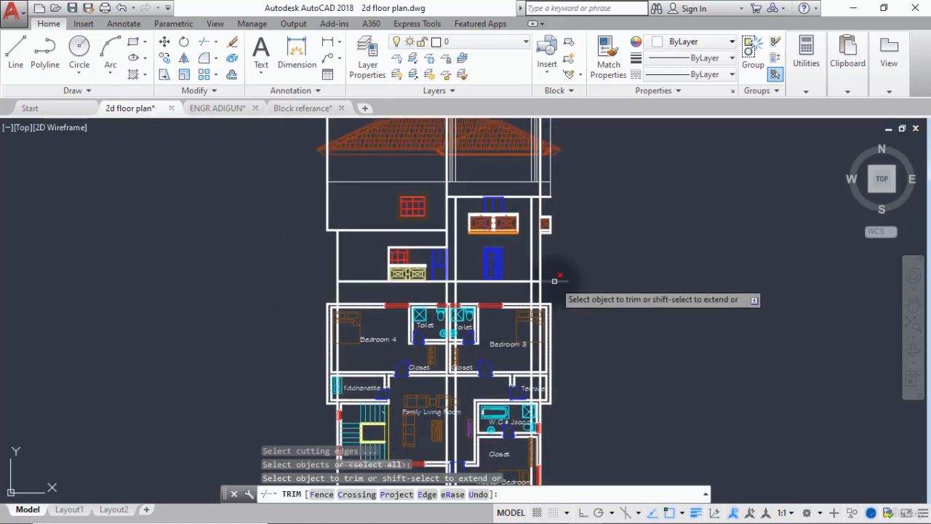
pyautogui.click(554, 282)
pyautogui.press('Return')
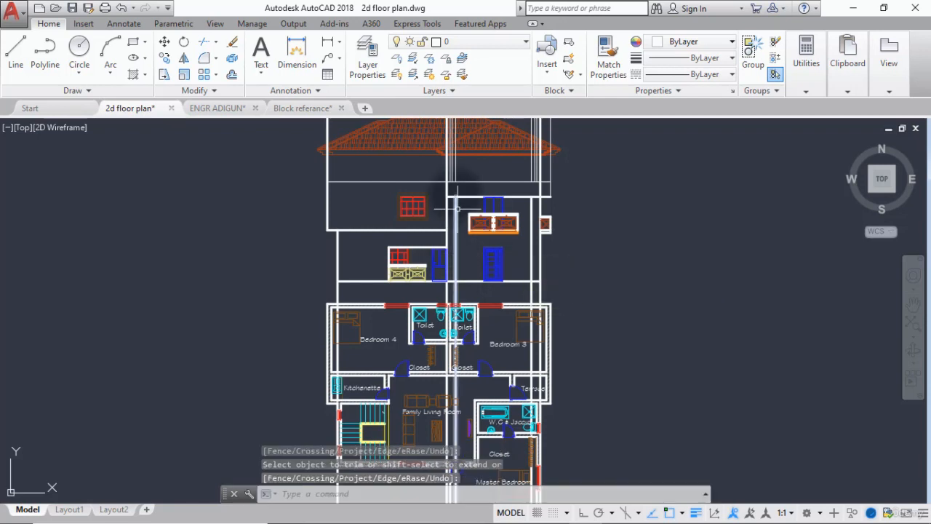
# Trim the horizontal line above the upper door where it crosses between the paired vertical column lines on both sides.
pyautogui.moveTo(465, 197); pyautogui.dragTo(467, 248, button='middle')
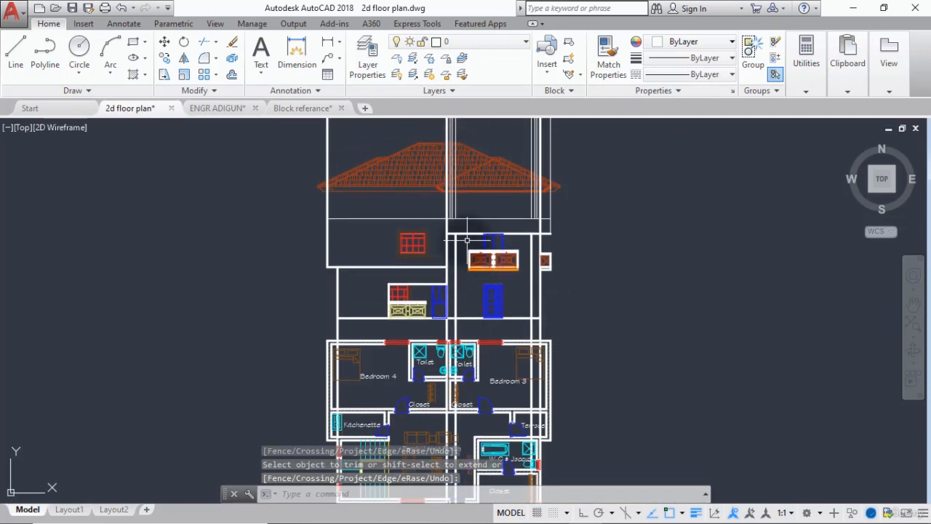
pyautogui.scroll(2, 467, 239)
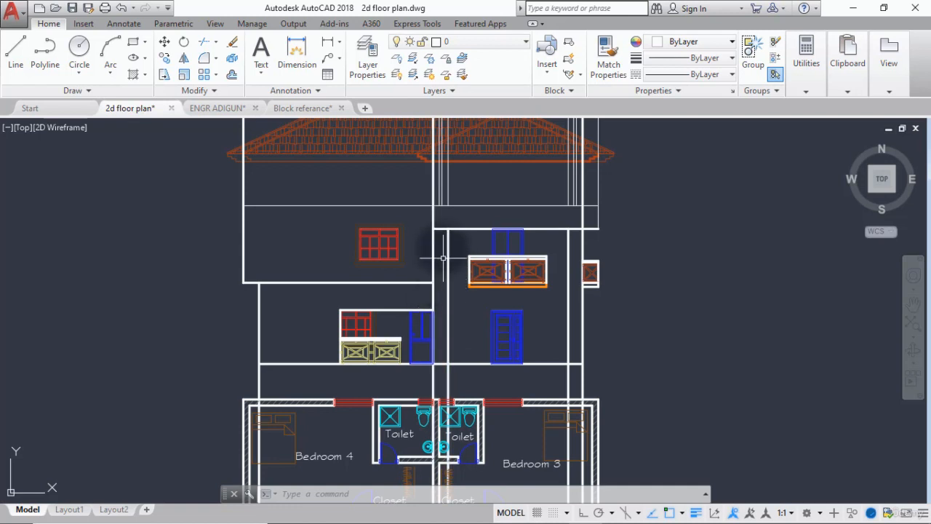
pyautogui.press('Return')
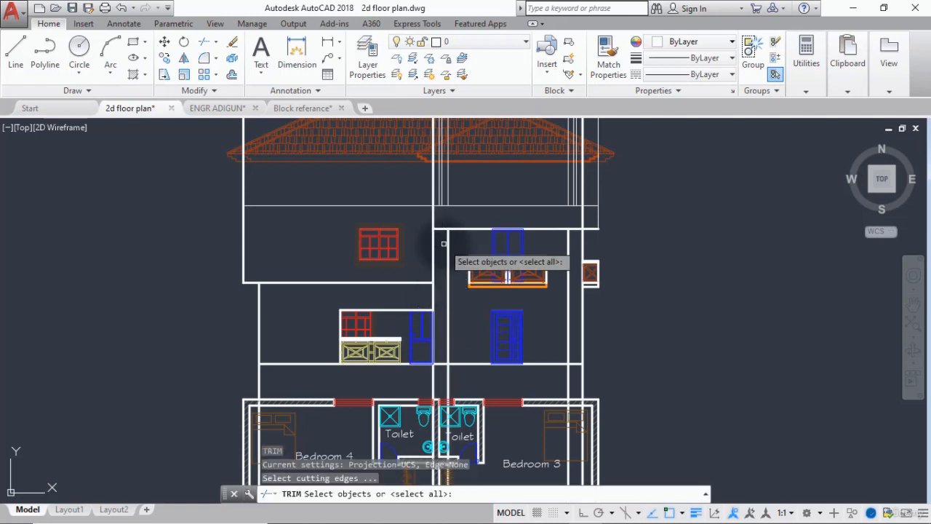
pyautogui.press('Return')
pyautogui.click(440, 230)
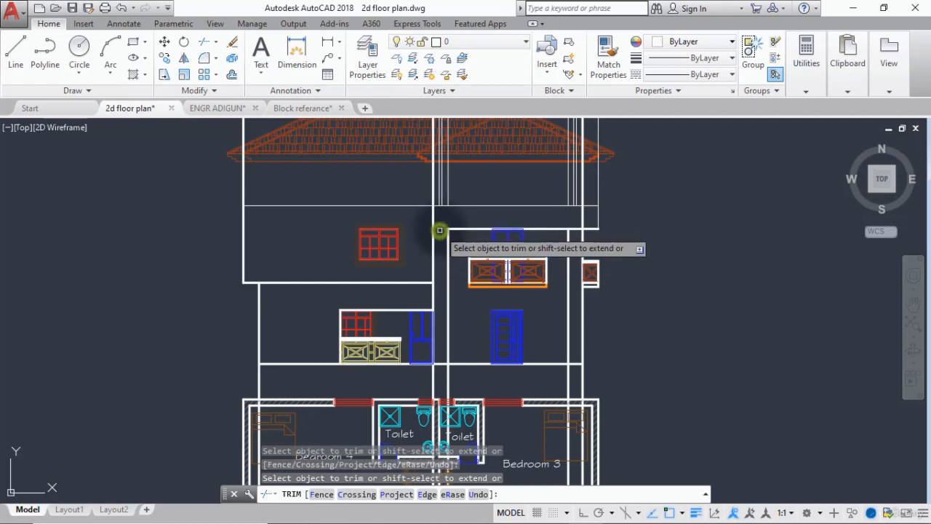
pyautogui.click(577, 228)
pyautogui.press('Return')
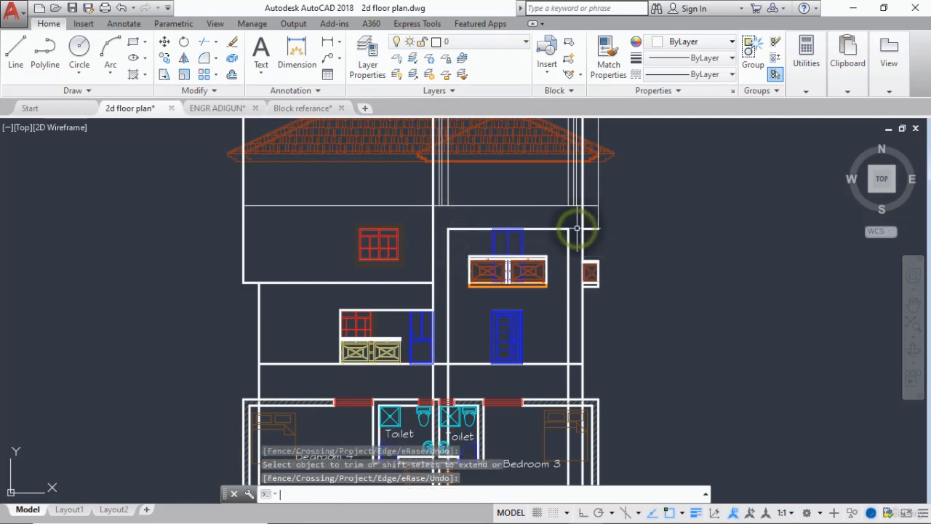
# Bring the horizontal line above the upper door to the front with DRAWORDER and leave the repeated command.
pyautogui.click(540, 228)
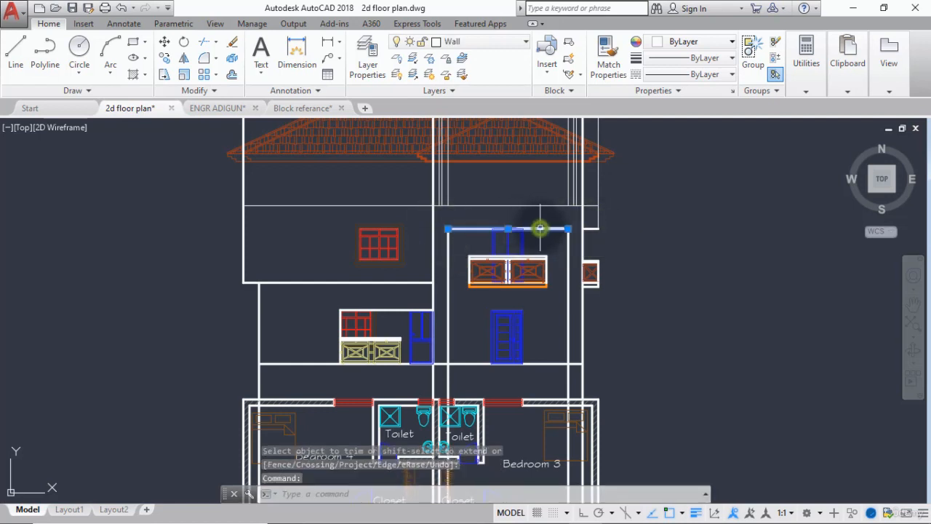
pyautogui.press('BackSpace')
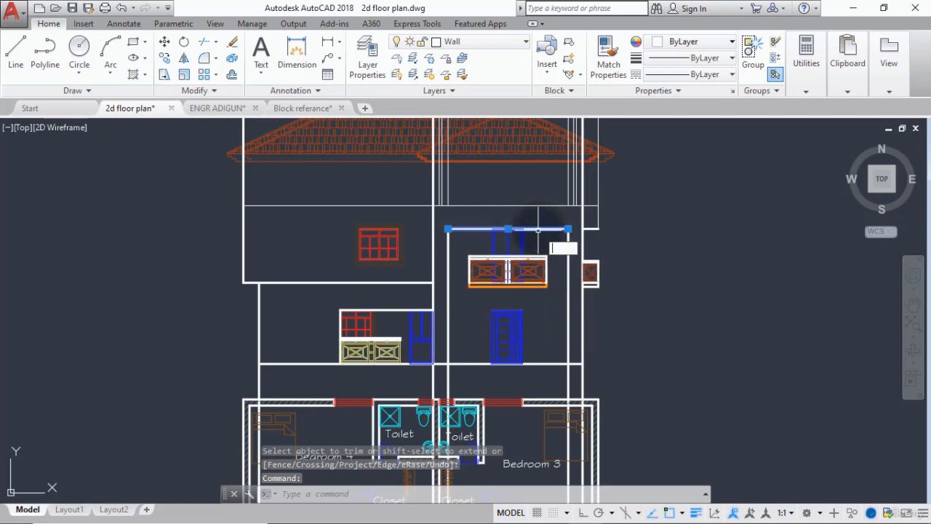
pyautogui.write('dr')
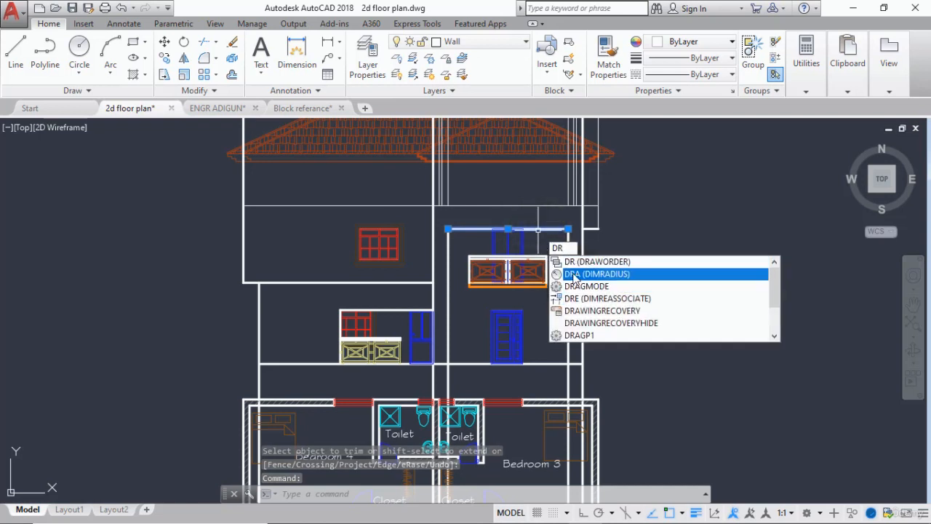
pyautogui.press('Return')
pyautogui.click(591, 331)
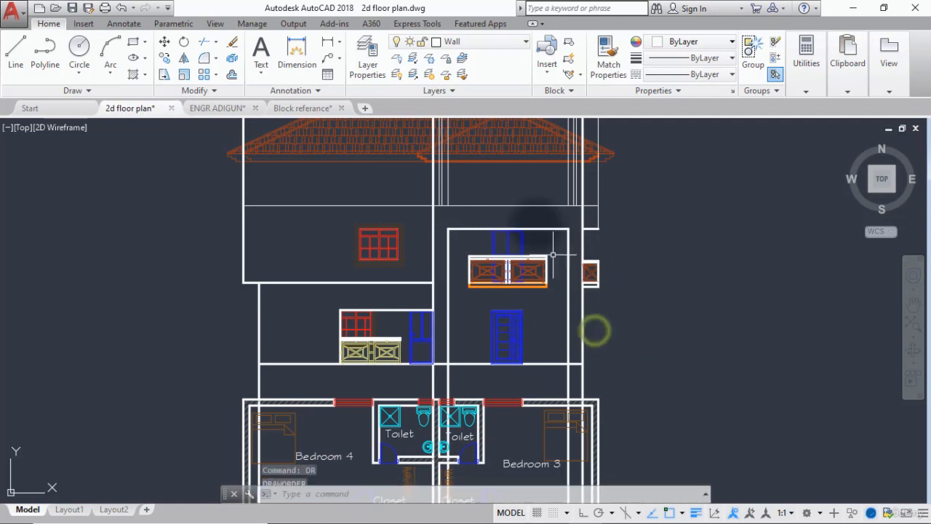
pyautogui.press('Escape')
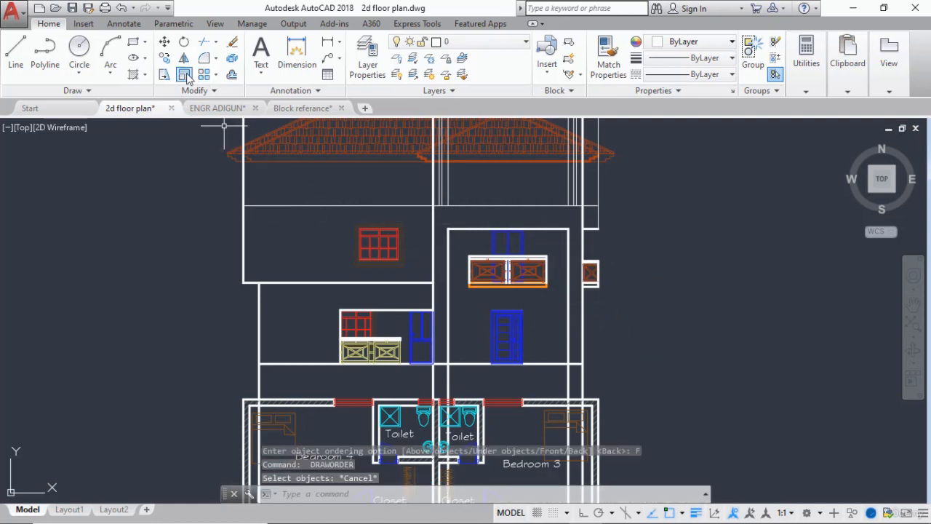
# Create a new layer named "Column brick" with colour 30.
pyautogui.click(372, 70)
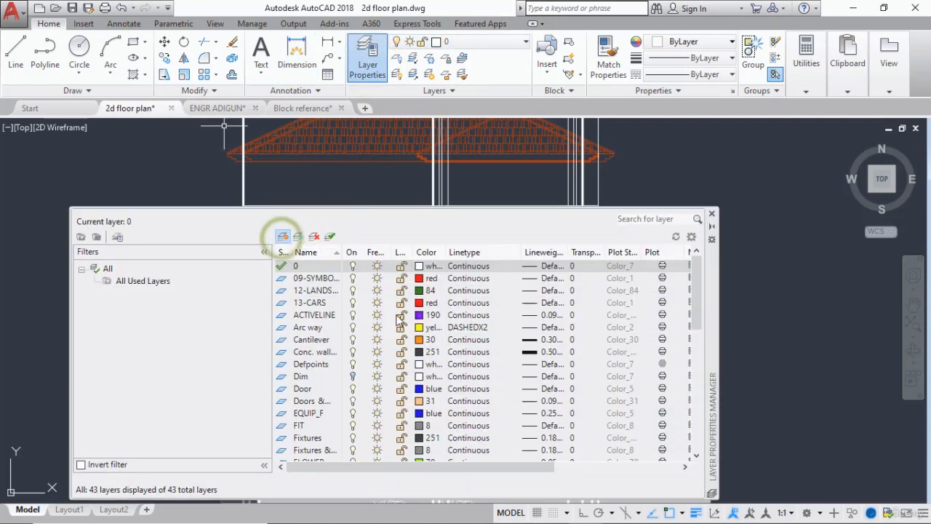
pyautogui.click(283, 235)
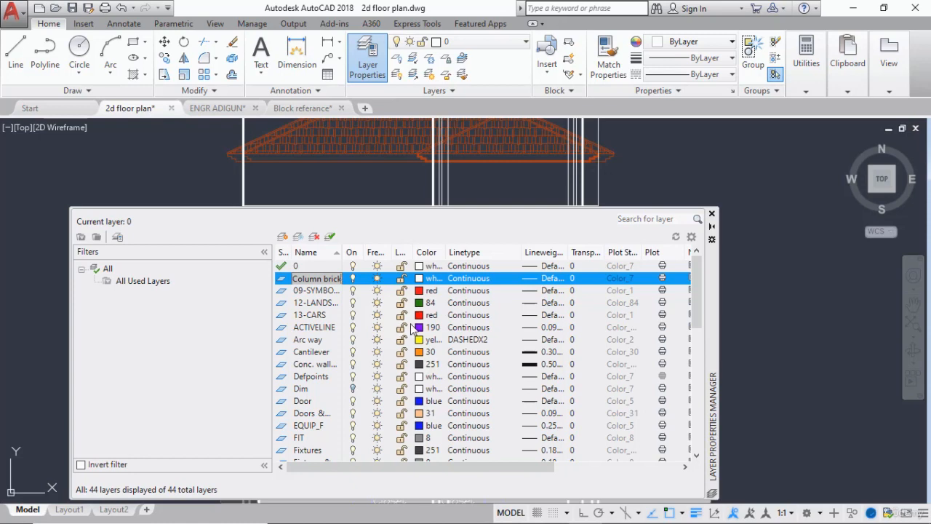
pyautogui.click(420, 280)
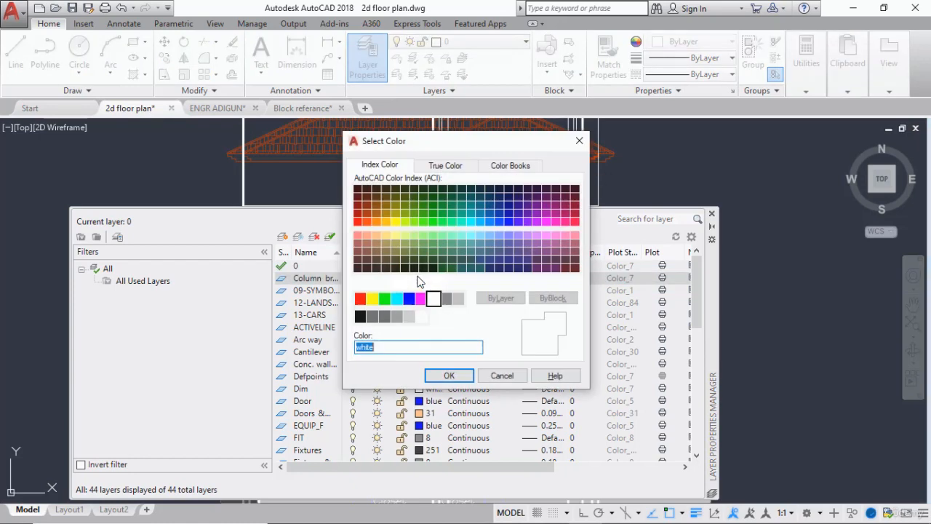
pyautogui.click(375, 221)
pyautogui.click(449, 376)
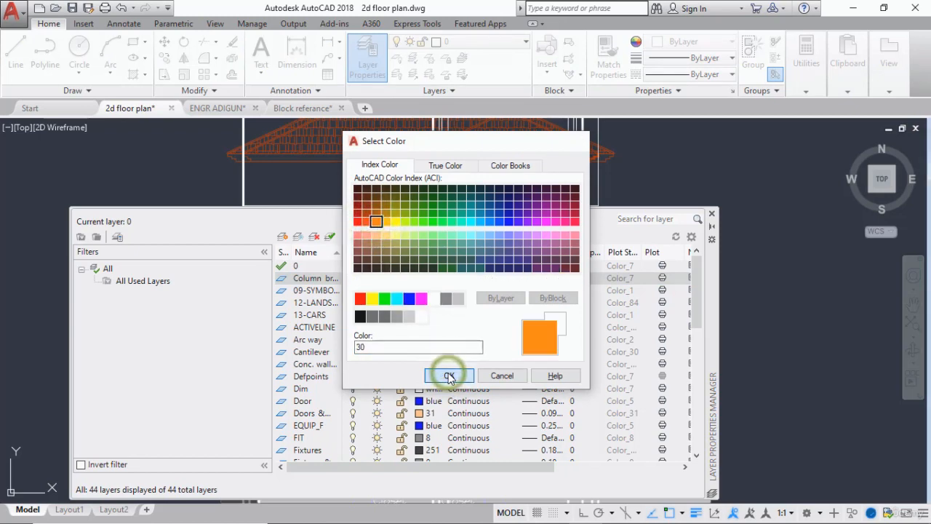
pyautogui.click(712, 213)
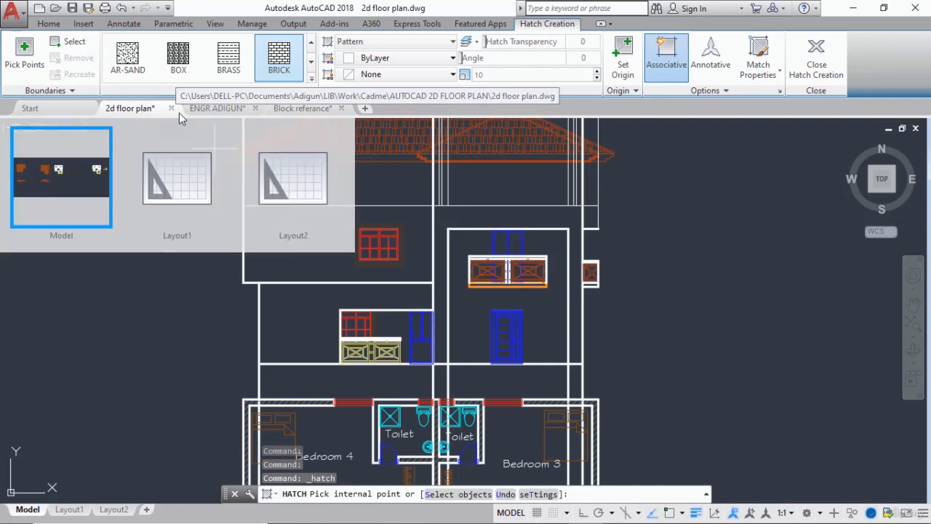
# Hatch the frame formed by the two columns and the band above the upper door with the BRICK pattern.
pyautogui.click(311, 75)
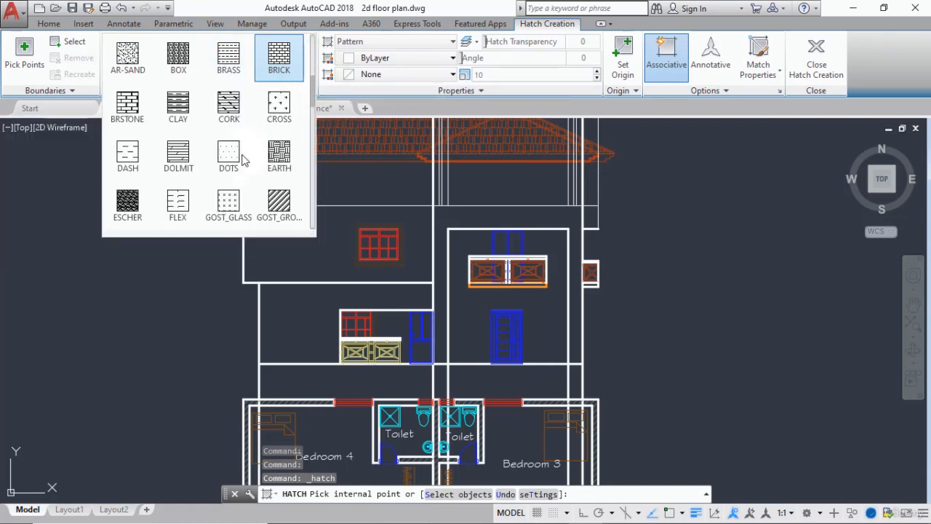
pyautogui.click(280, 64)
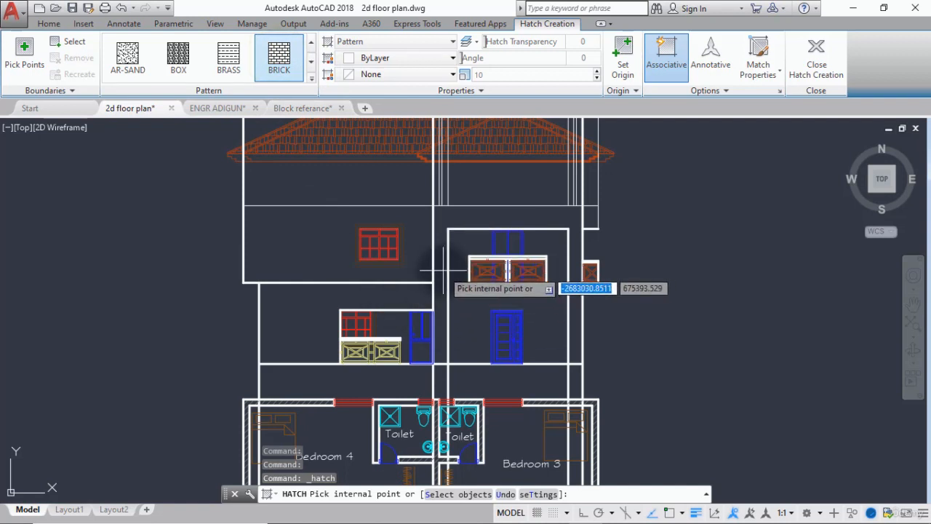
pyautogui.scroll(2, 444, 269)
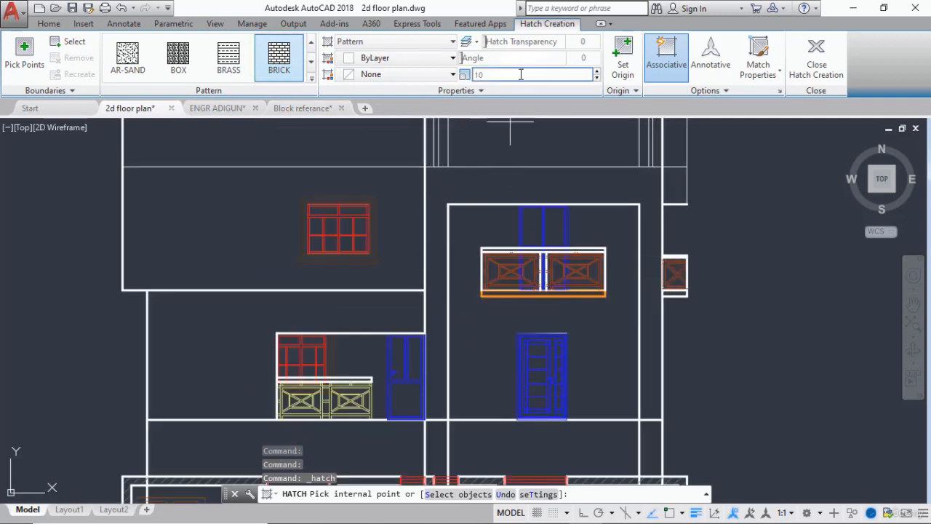
pyautogui.click(439, 195)
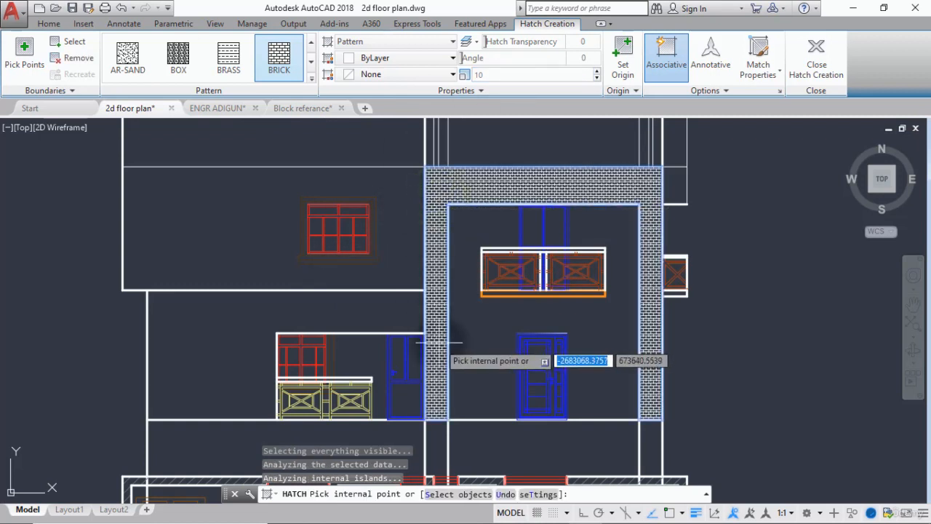
pyautogui.press('Escape')
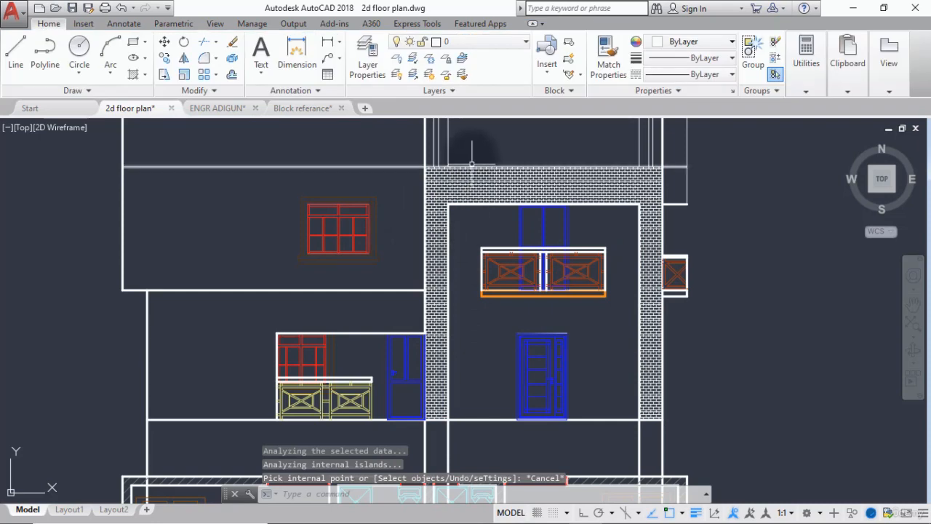
# Move the brick hatch to the "Column brick" layer and deselect it.
pyautogui.click(474, 177)
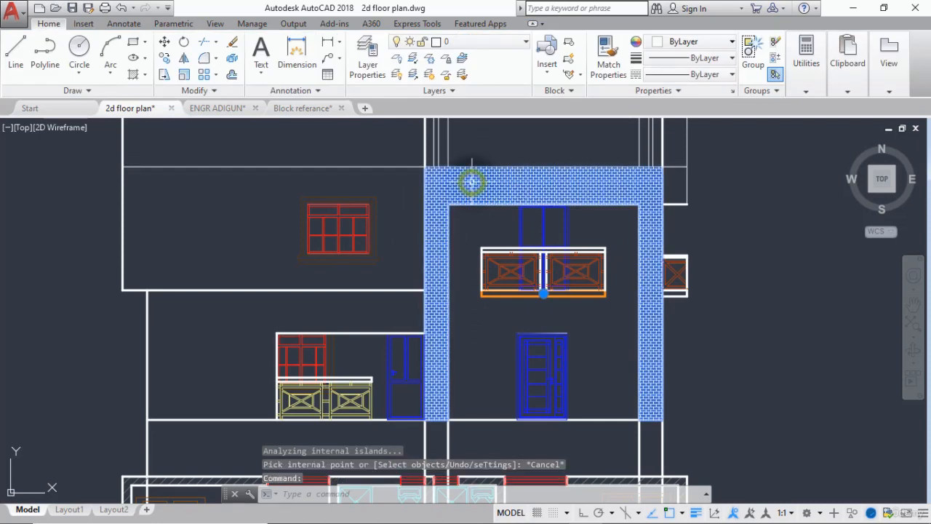
pyautogui.click(49, 24)
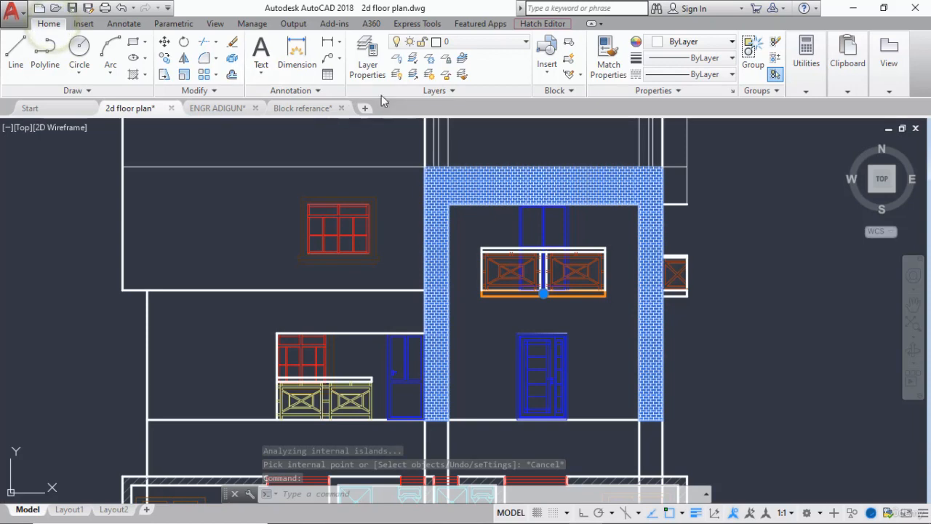
pyautogui.click(526, 43)
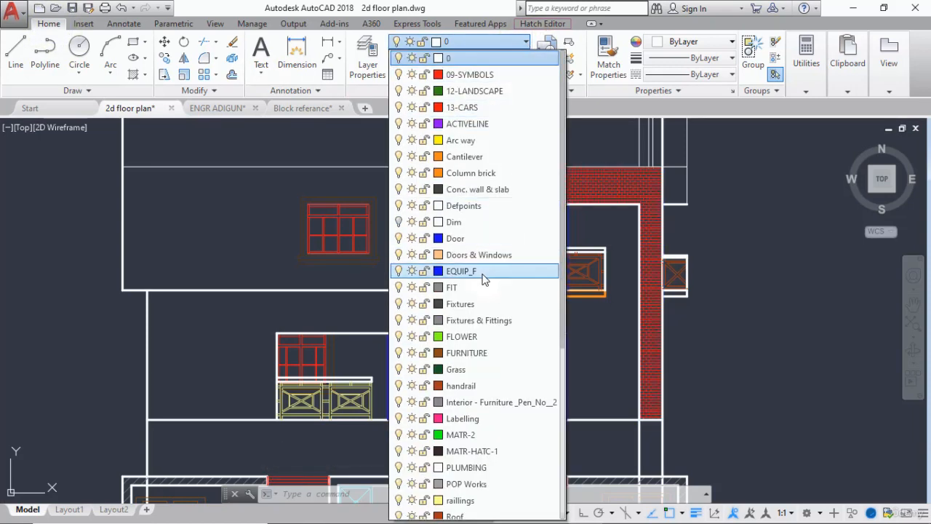
pyautogui.click(469, 173)
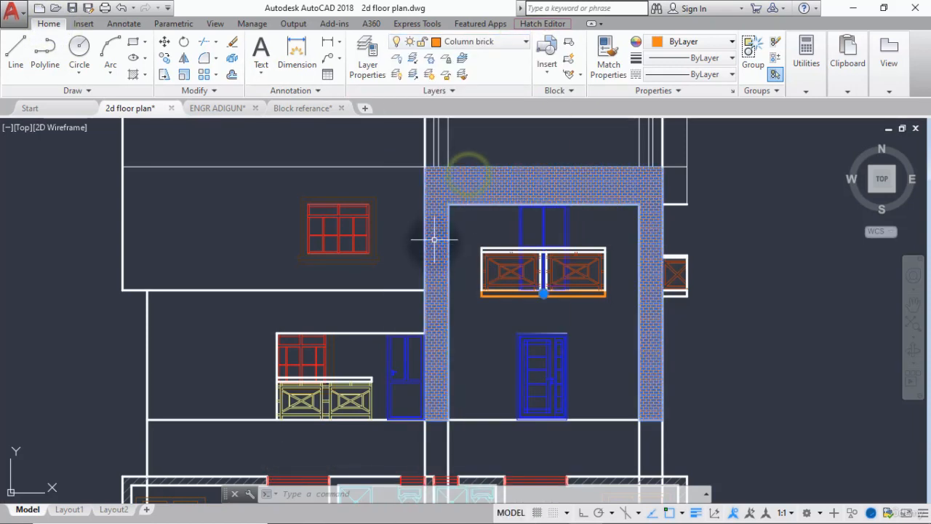
pyautogui.press('Escape')
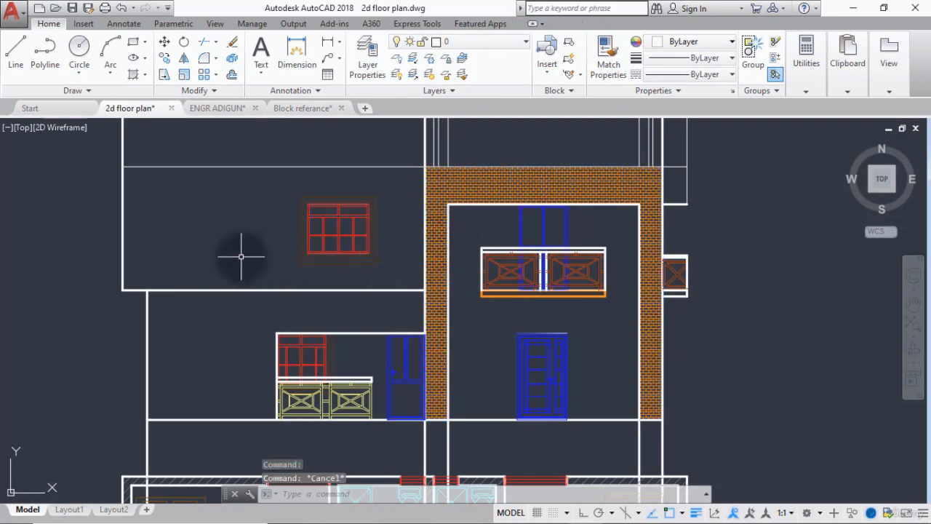
# Trim the vertical projection lines above the elevation, using the thin horizontal line along its top as the cutting edge.
pyautogui.scroll(-2, 241, 257)
pyautogui.moveTo(243, 260); pyautogui.dragTo(276, 267, button='middle')
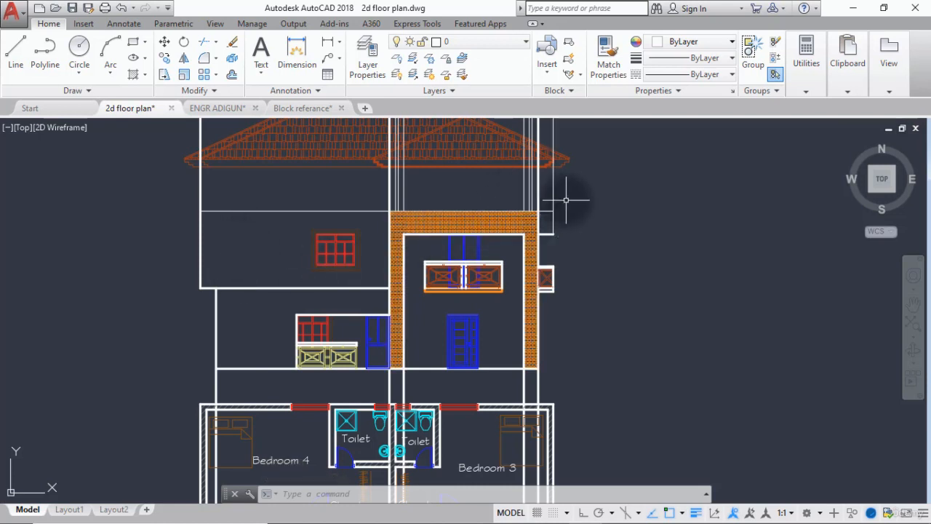
pyautogui.write('r')
pyautogui.press('Return')
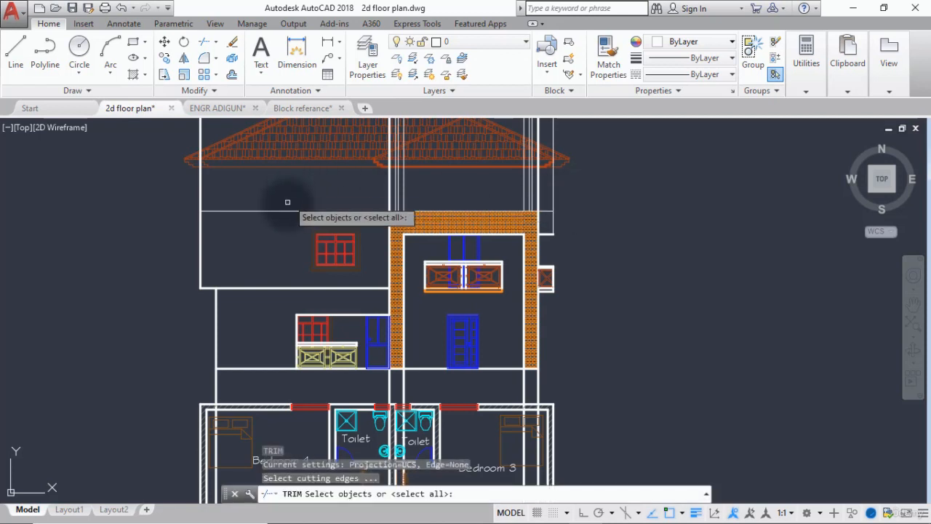
pyautogui.click(287, 212)
pyautogui.press('Return')
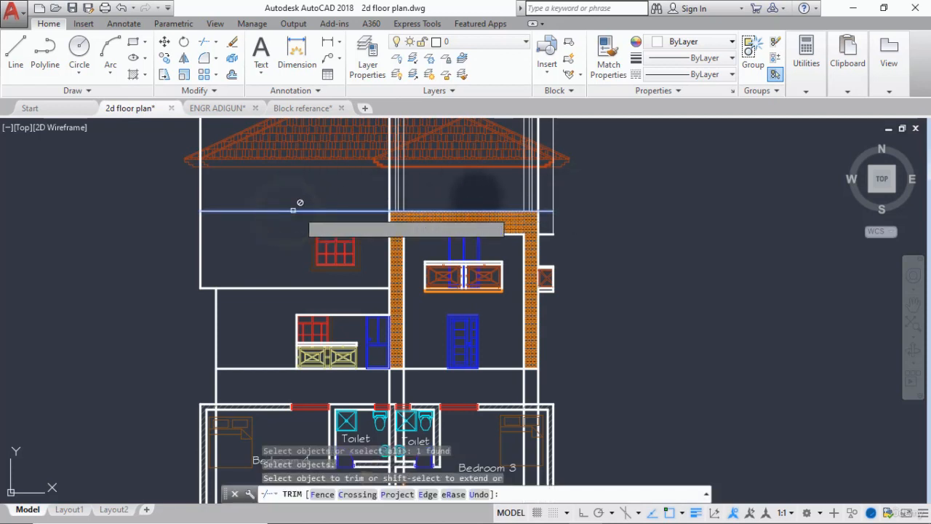
pyautogui.click(564, 183)
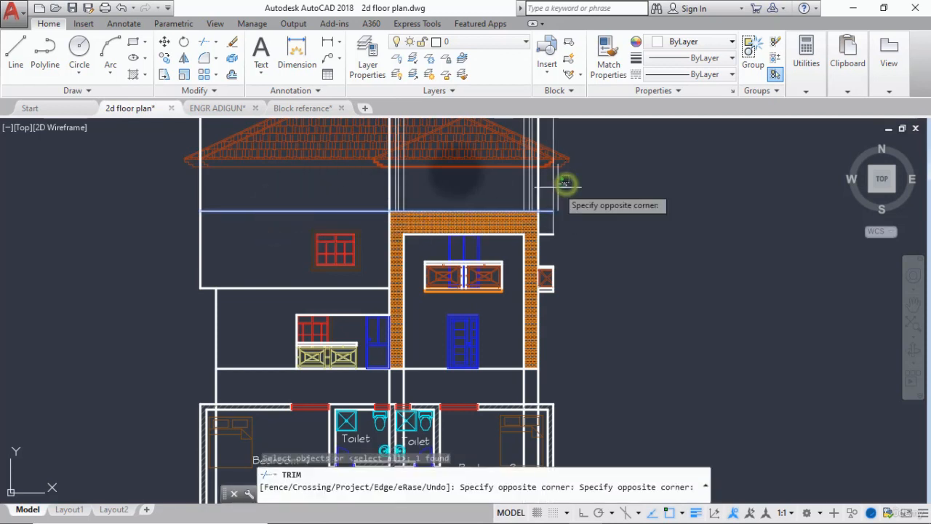
pyautogui.click(145, 188)
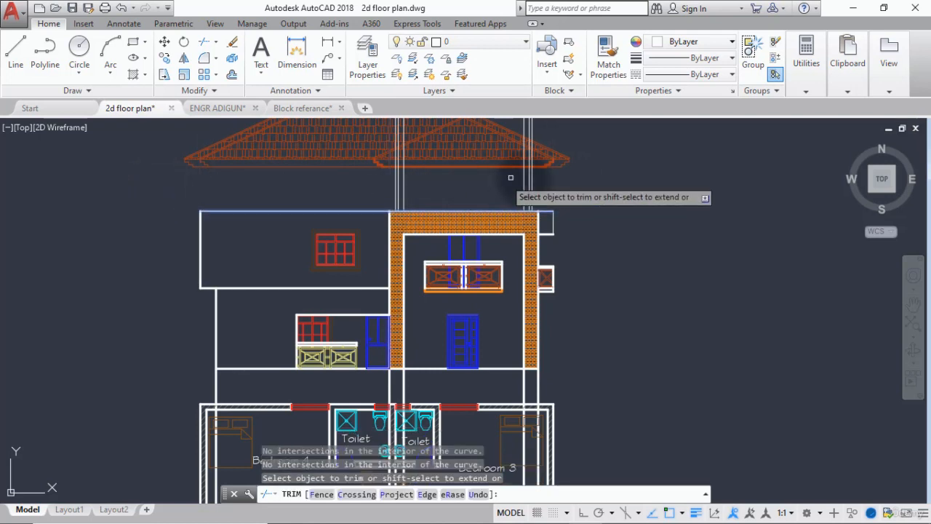
pyautogui.click(546, 176)
pyautogui.click(501, 185)
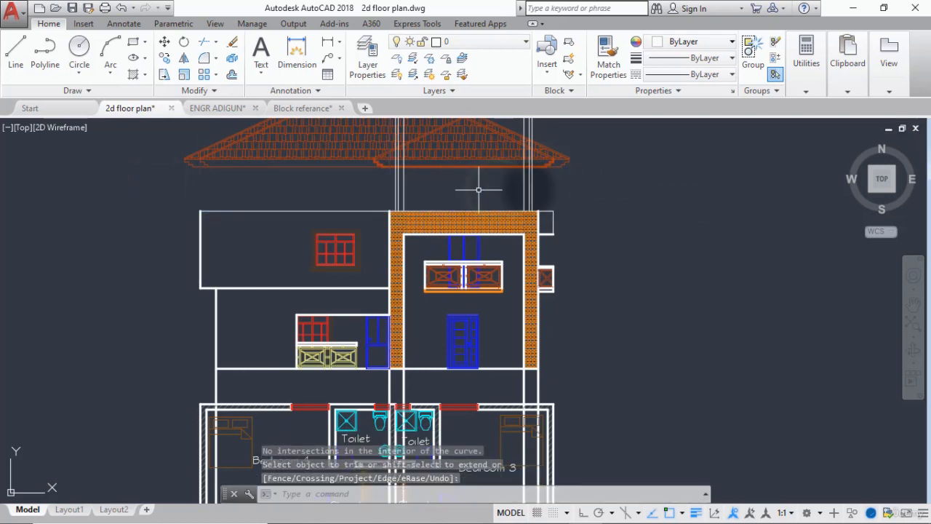
# Erase the remaining vertical projection lines between the brick frame and the roof.
pyautogui.click(553, 181)
pyautogui.click(310, 189)
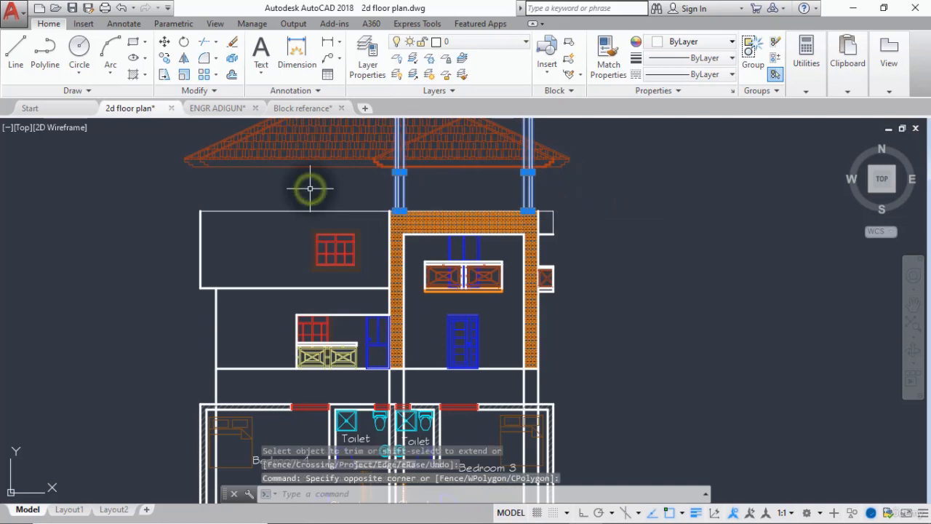
pyautogui.press('Delete')
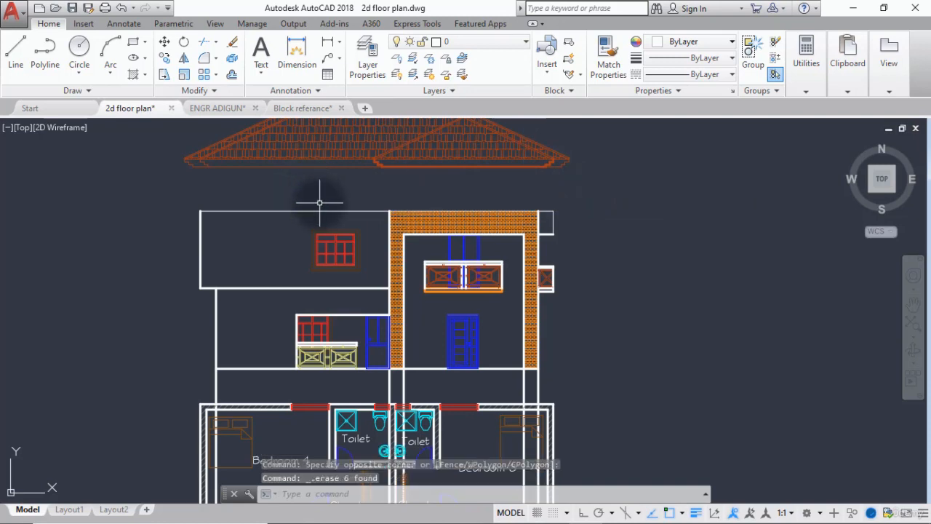
pyautogui.scroll(-3, 320, 203)
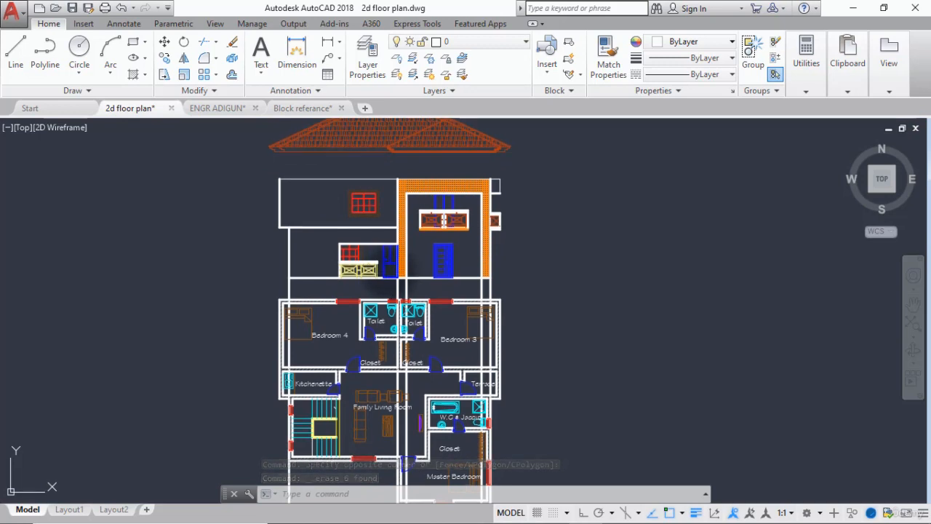
pyautogui.moveTo(391, 273)
pyautogui.mouseDown(button='middle')
pyautogui.moveTo(434, 302)
pyautogui.moveTo(407, 261)
pyautogui.mouseUp(button='middle')
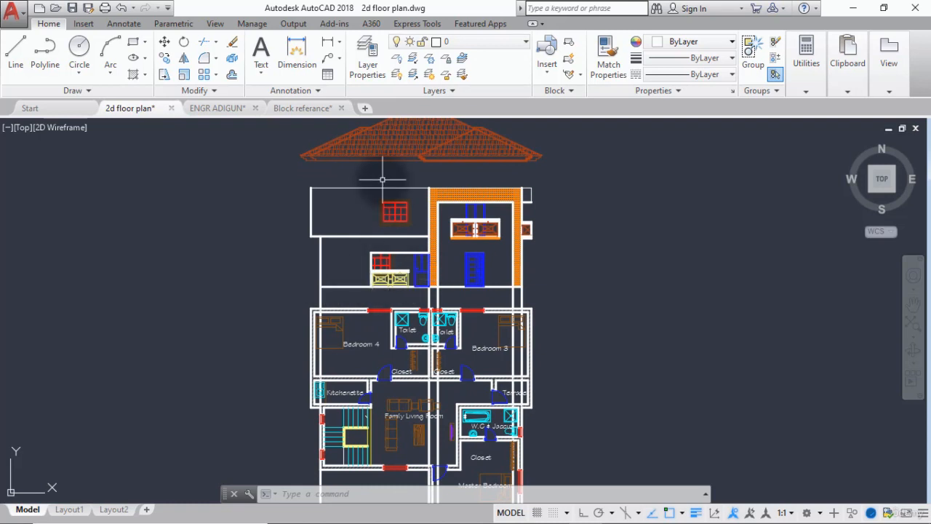
pyautogui.moveTo(374, 260); pyautogui.dragTo(377, 240, button='middle')
pyautogui.moveTo(384, 188); pyautogui.dragTo(400, 227, button='middle')
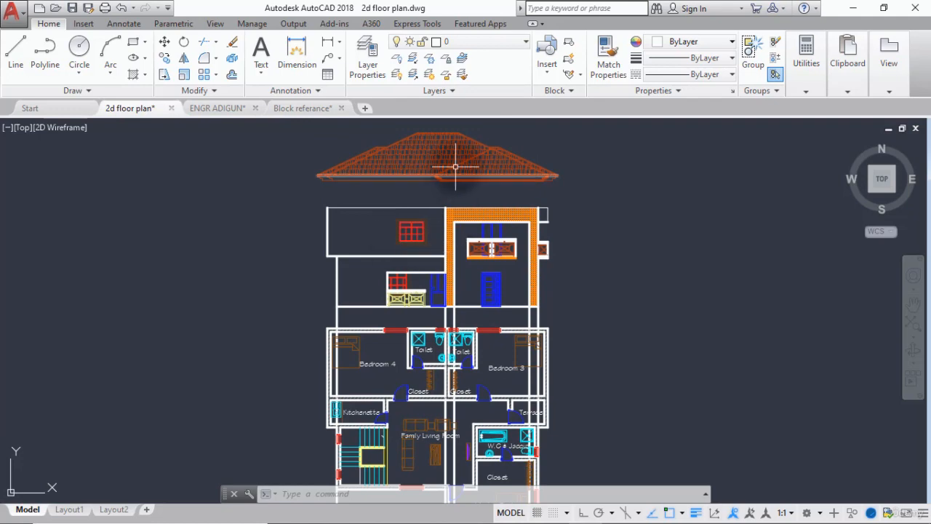
pyautogui.scroll(4, 528, 176)
pyautogui.scroll(-4, 529, 187)
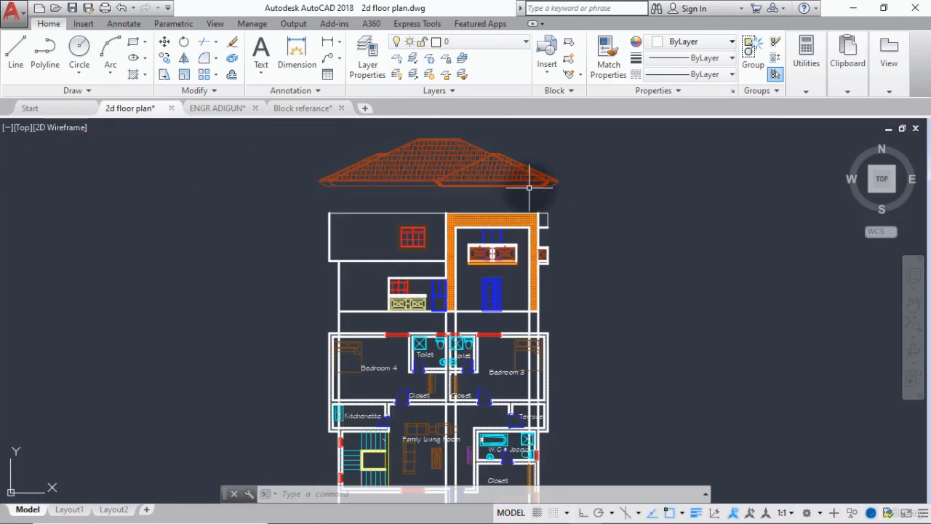
pyautogui.click(164, 62)
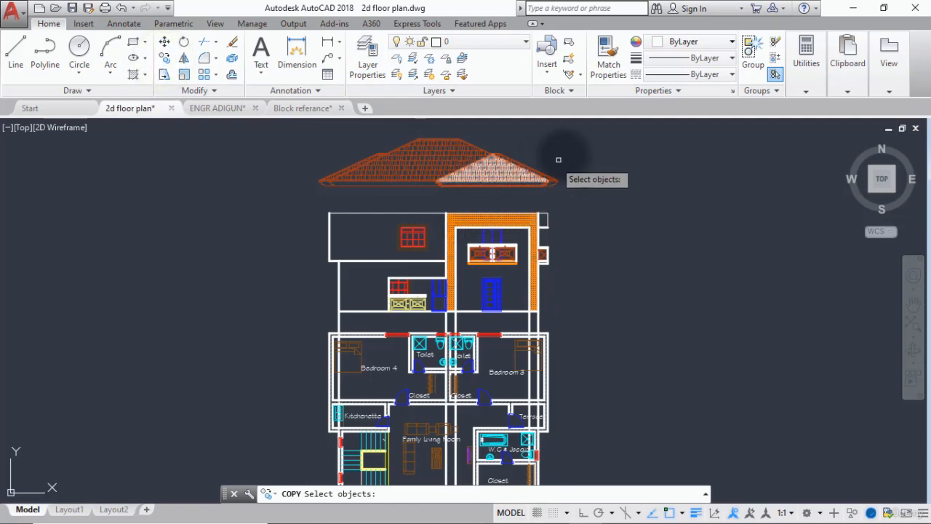
pyautogui.scroll(5, 321, 182)
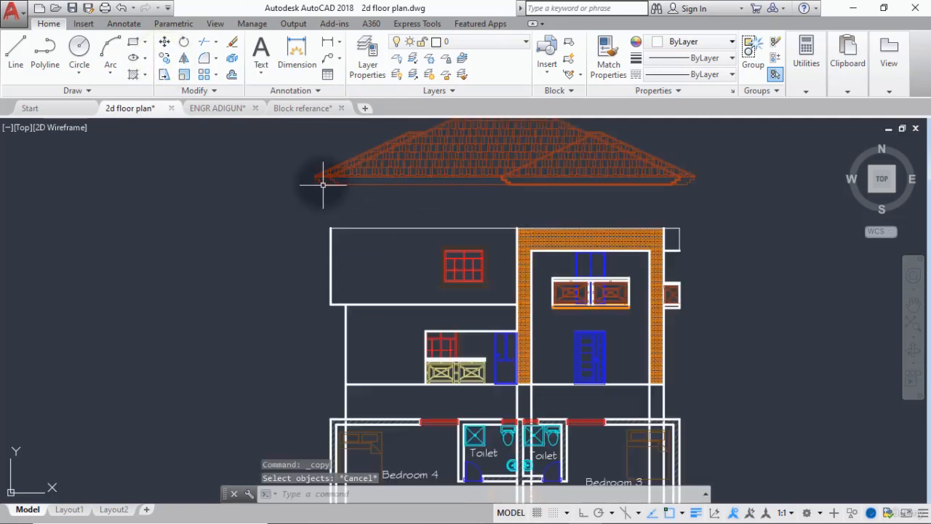
pyautogui.scroll(3, 289, 173)
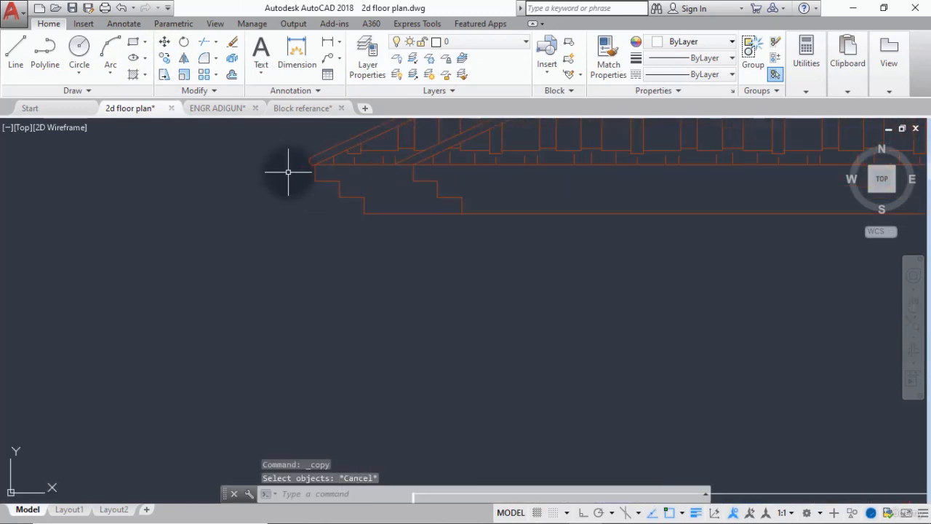
# Turn on Ortho mode during a trial line from the roof's left eave corner and cancel the line.
pyautogui.press('Return')
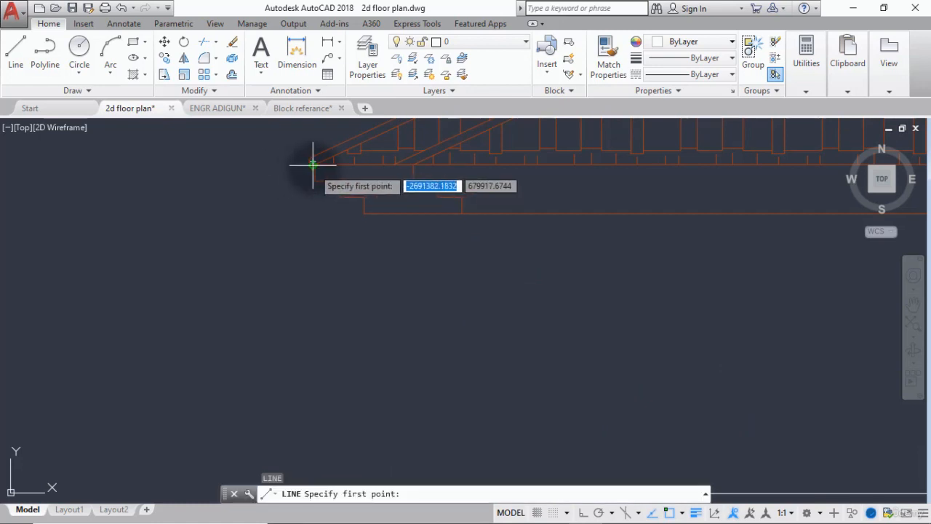
pyautogui.click(313, 163)
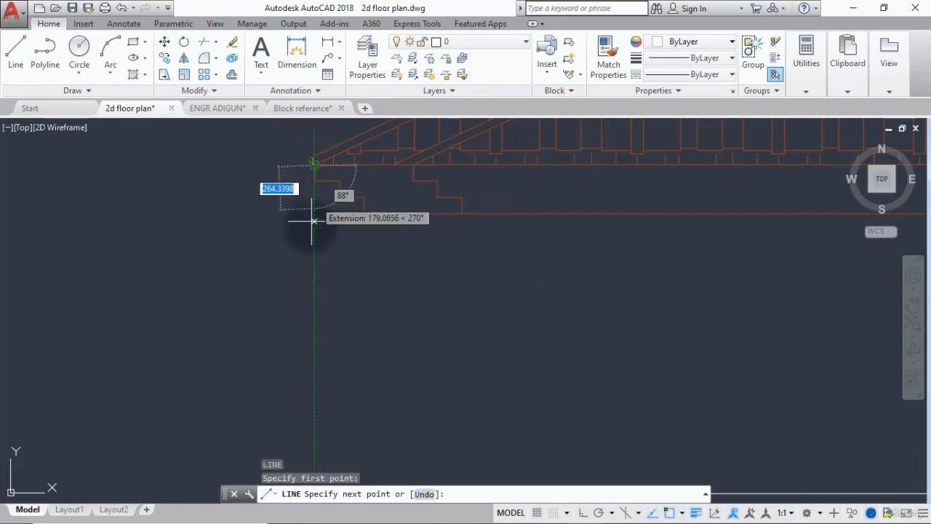
pyautogui.click(583, 513)
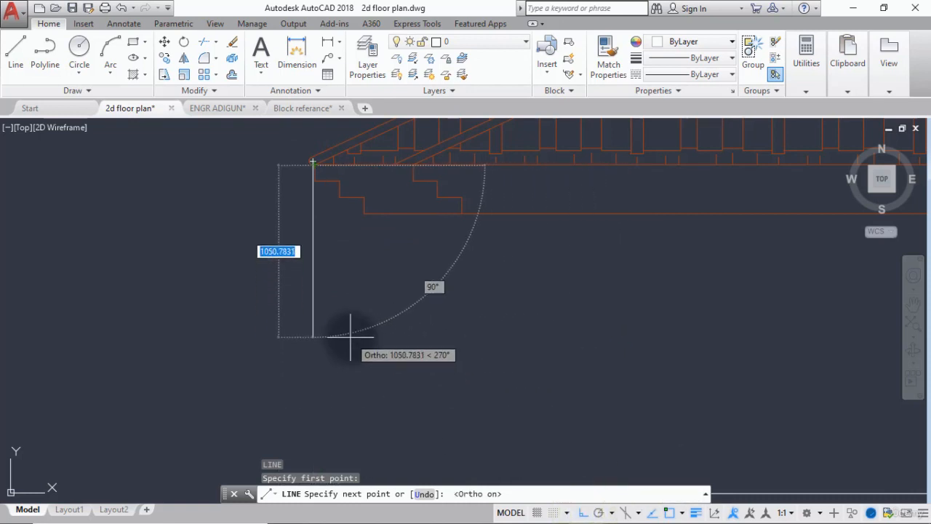
pyautogui.press('Escape')
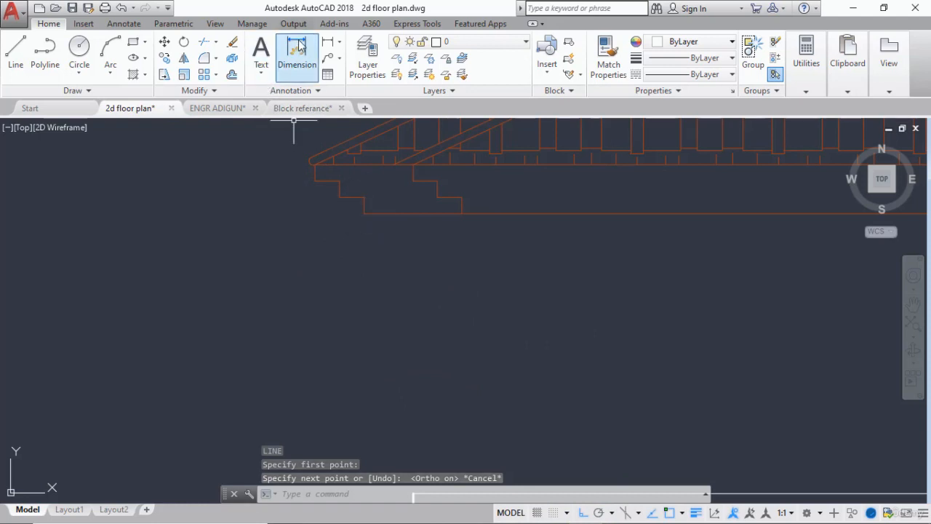
# Check the horizontal distance across the left eave's stepped profile with a linear dimension, without placing it.
pyautogui.click(331, 43)
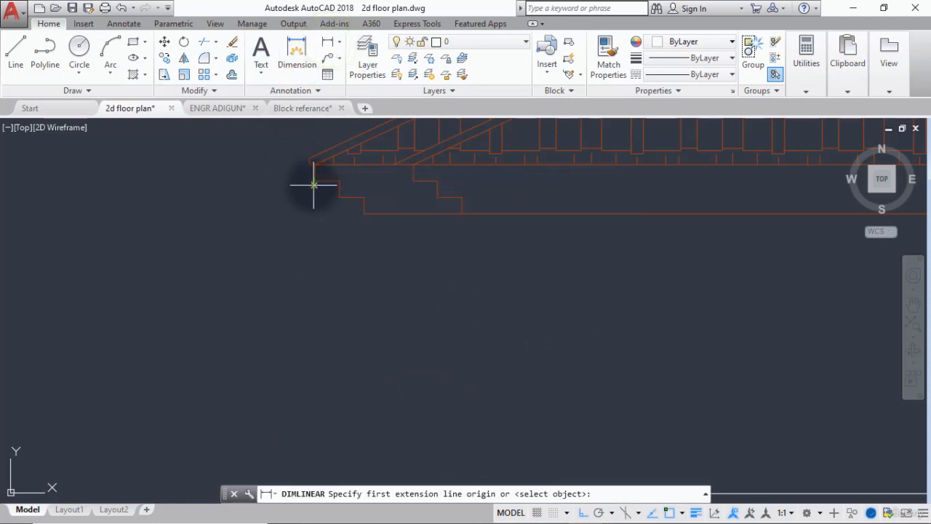
pyautogui.click(314, 184)
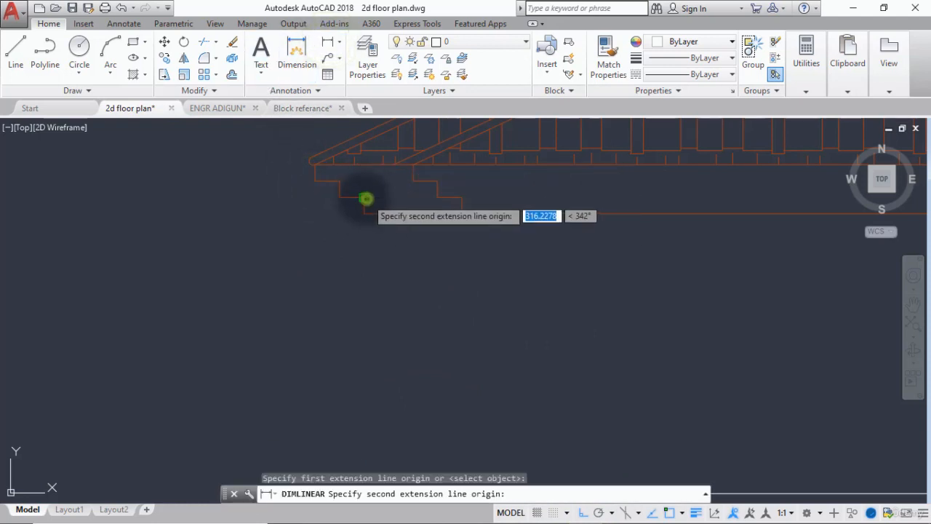
pyautogui.click(366, 199)
pyautogui.press('Escape')
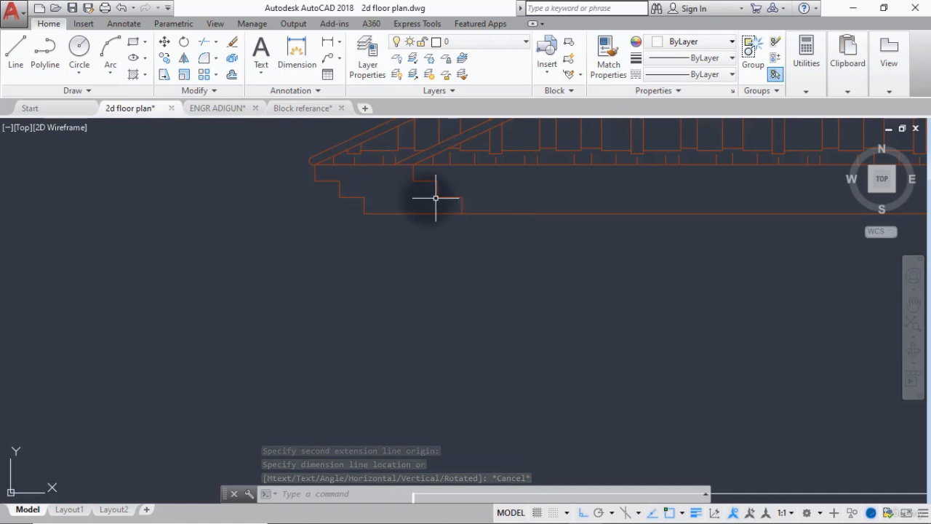
# Offset the lowest vertical edge of the roof's left eave inward by 300.
pyautogui.write('o')
pyautogui.press('Return')
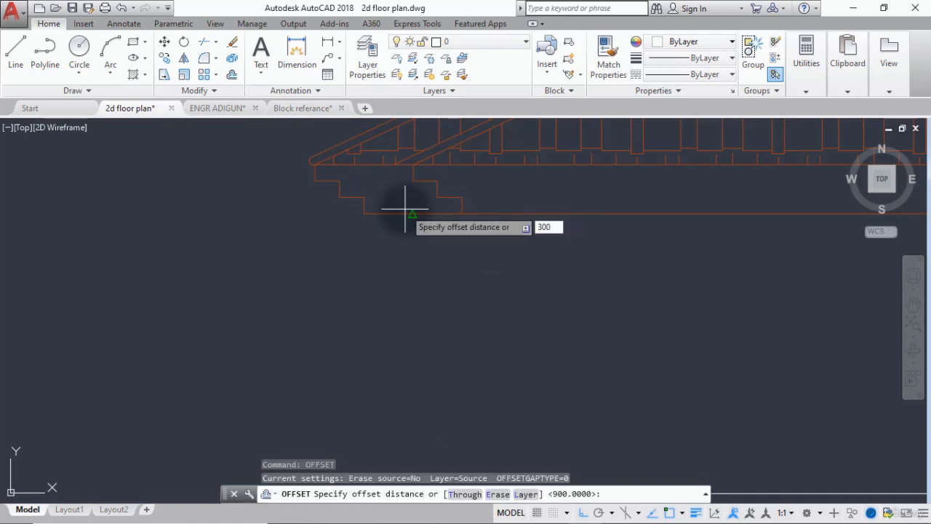
pyautogui.press('Return')
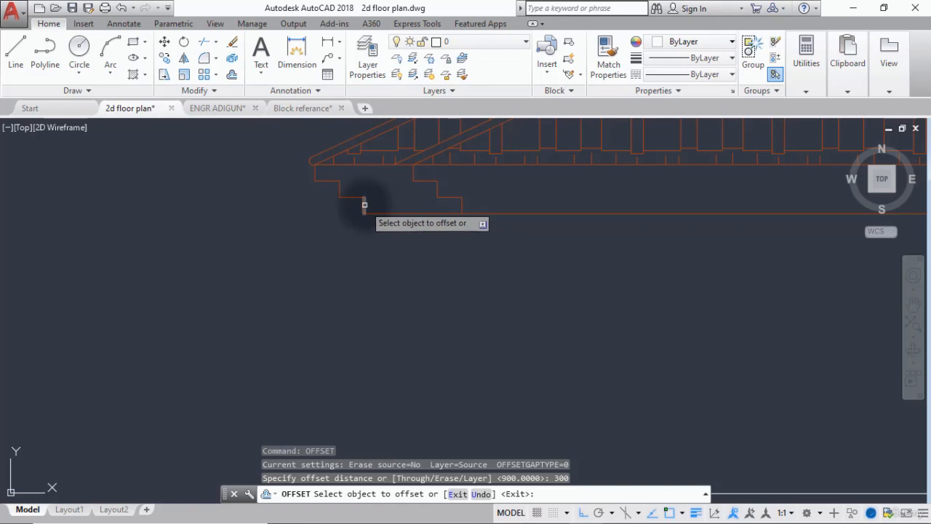
pyautogui.click(365, 205)
pyautogui.click(399, 202)
pyautogui.press('Escape')
pyautogui.scroll(-3, 396, 216)
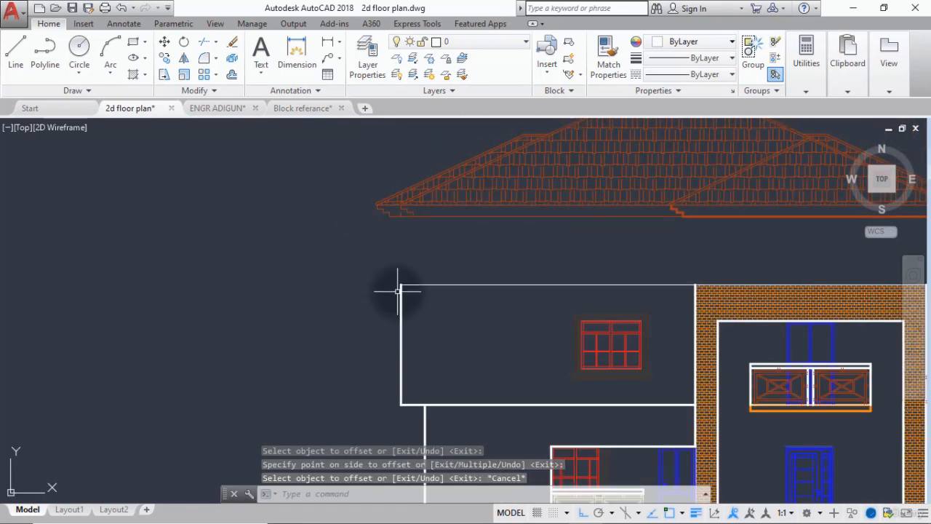
pyautogui.scroll(-2, 397, 291)
pyautogui.write('ma')
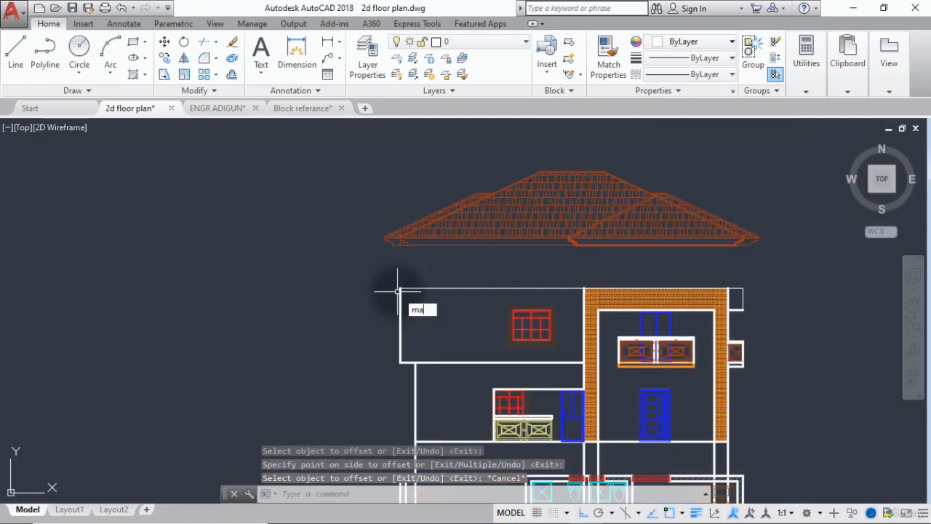
pyautogui.press('Return')
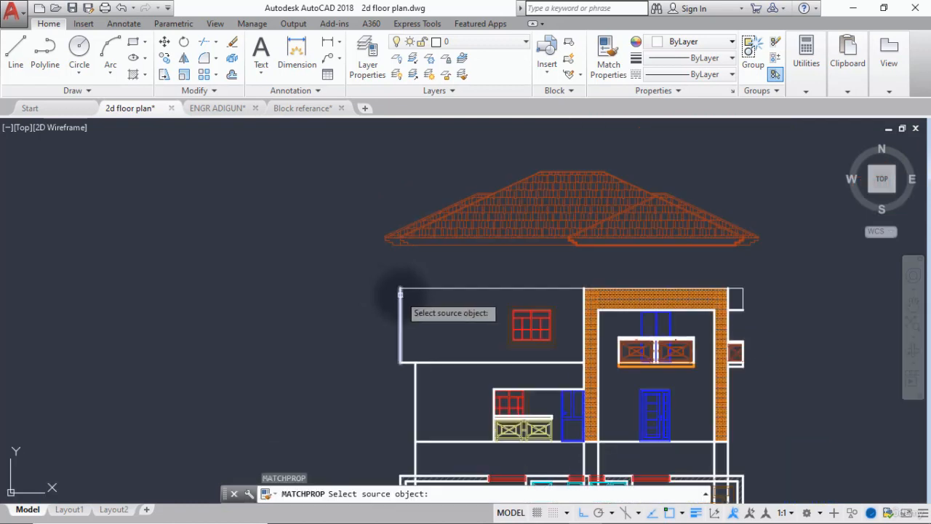
pyautogui.press('Escape')
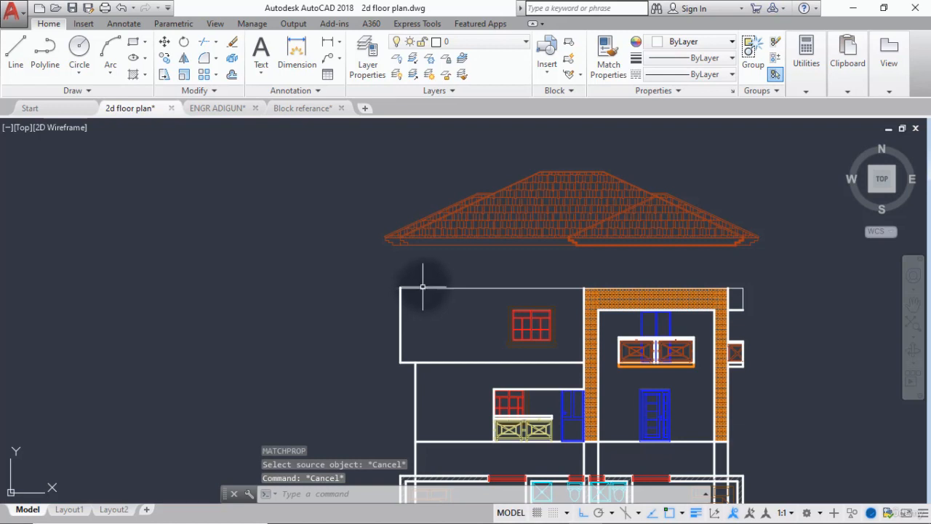
# Erase the thin horizontal line along the top of the elevation.
pyautogui.click(427, 288)
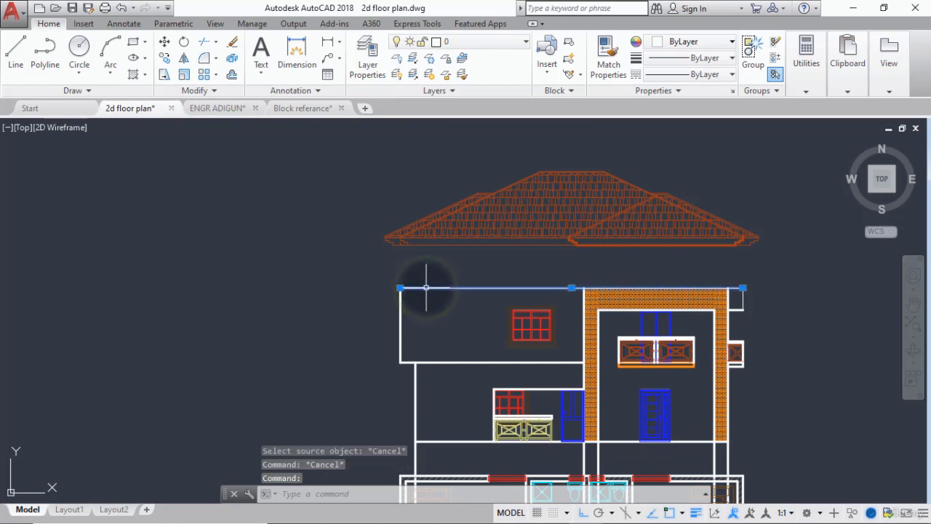
pyautogui.press('Delete')
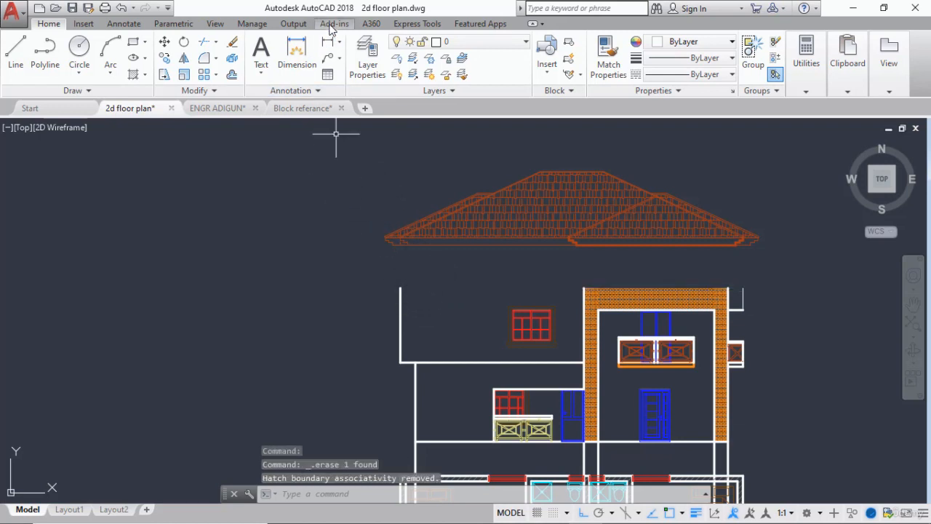
# Copy the whole roof from the foot of the offset line at its left eave to the top end of the elevation's left wall line.
pyautogui.click(164, 58)
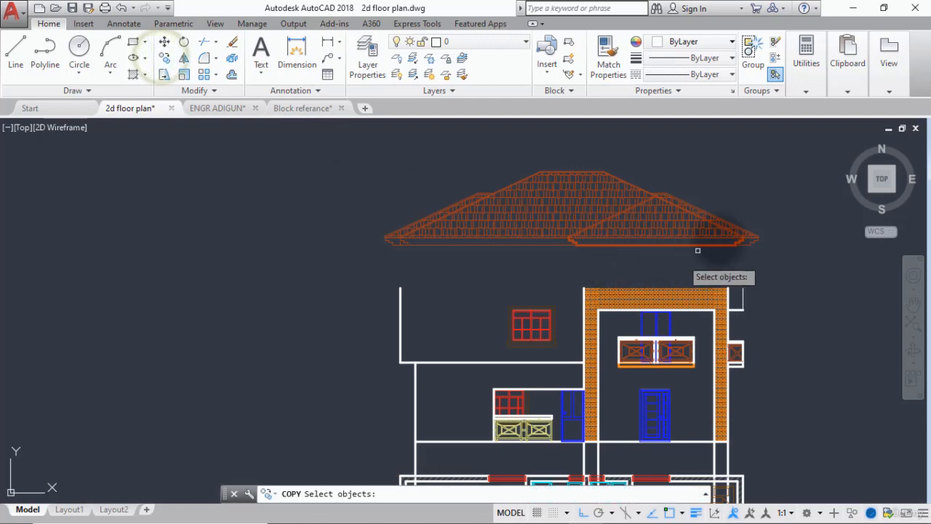
pyautogui.click(772, 160)
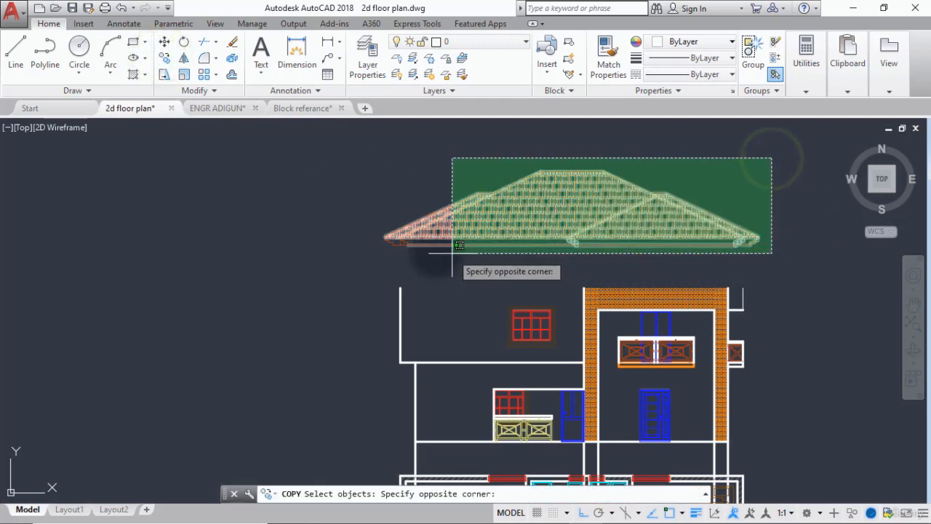
pyautogui.click(369, 260)
pyautogui.press('Return')
pyautogui.scroll(5, 371, 211)
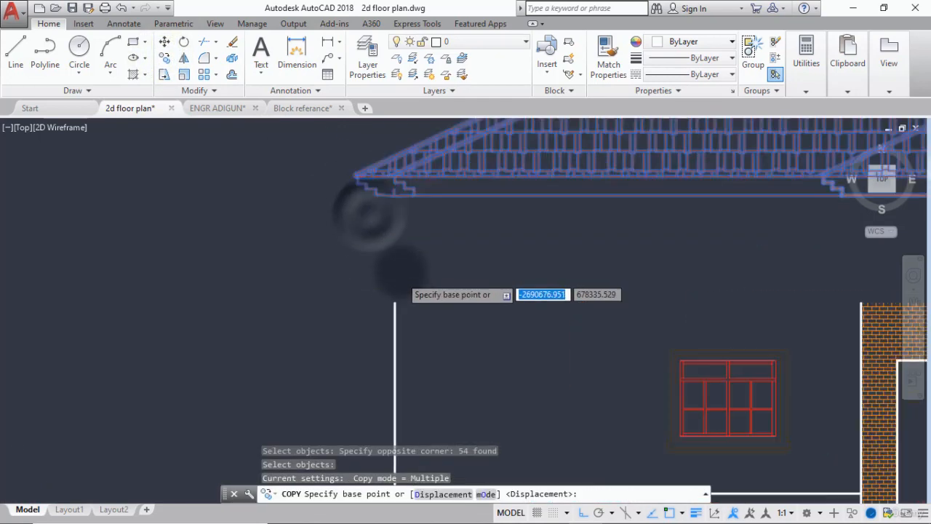
pyautogui.click(390, 142)
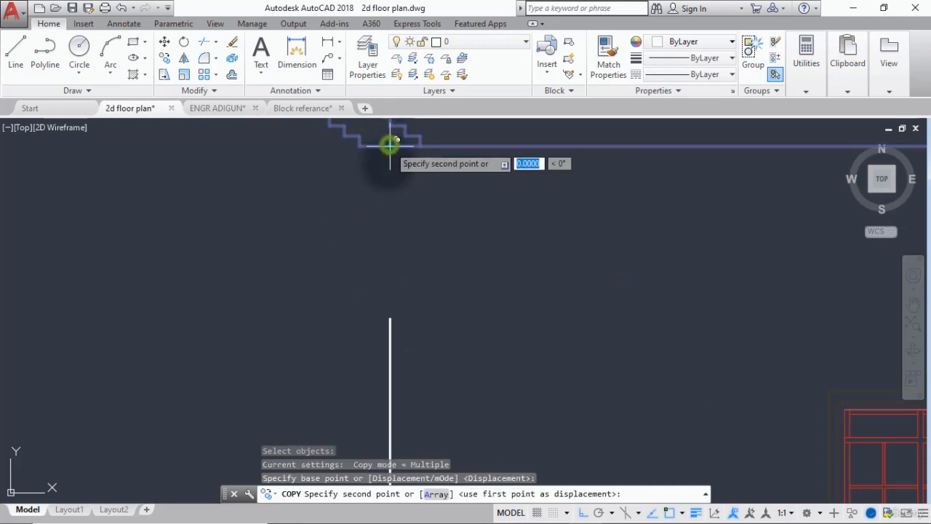
pyautogui.click(390, 317)
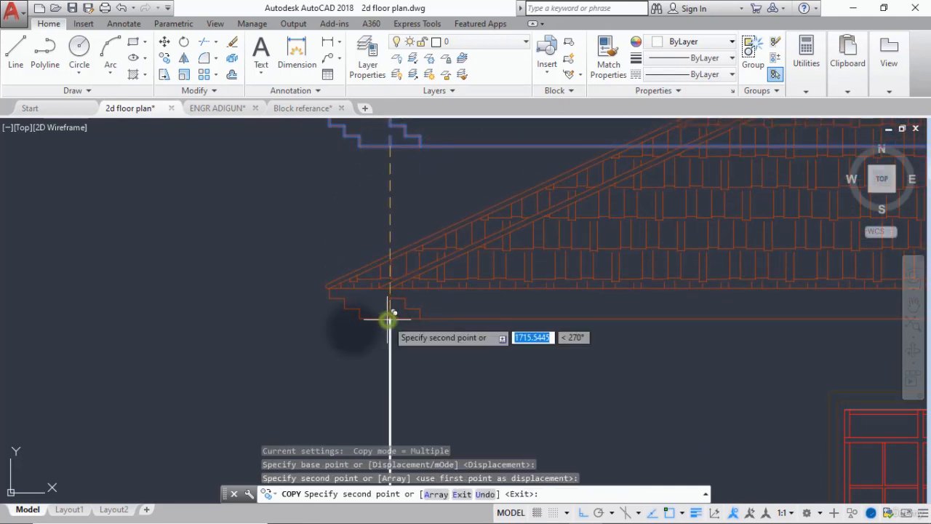
# Exit the copy command and undo the roof copy placed on the elevation's walls.
pyautogui.press('Escape')
pyautogui.scroll(-6, 316, 366)
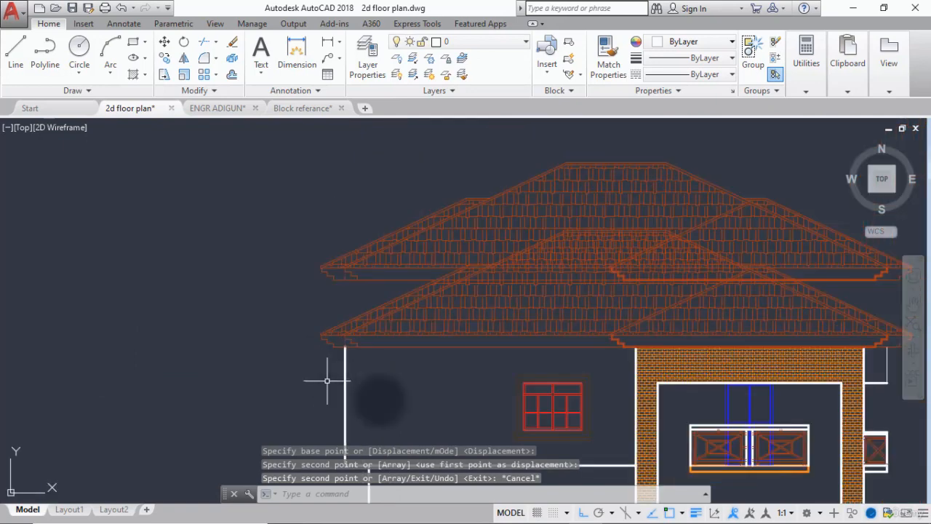
pyautogui.moveTo(381, 415); pyautogui.dragTo(373, 377, button='middle')
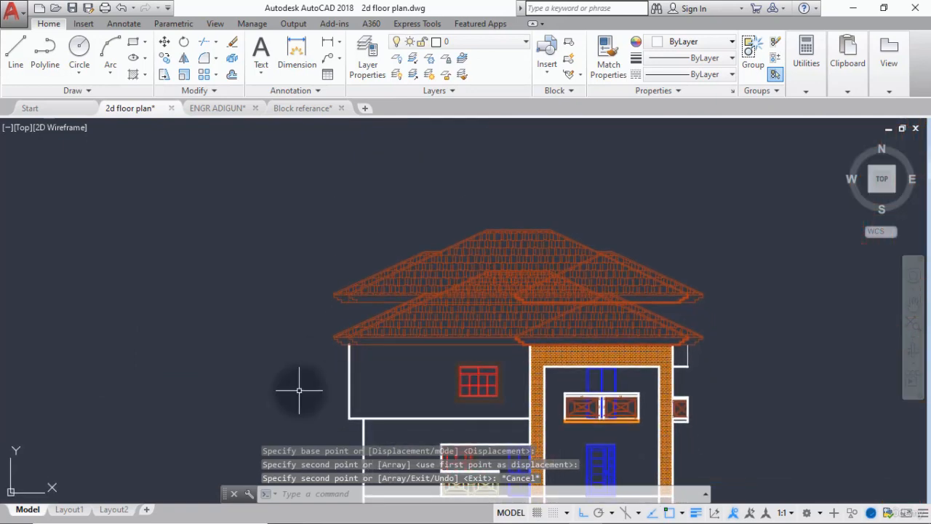
pyautogui.hotkey('ctrl', 'z')
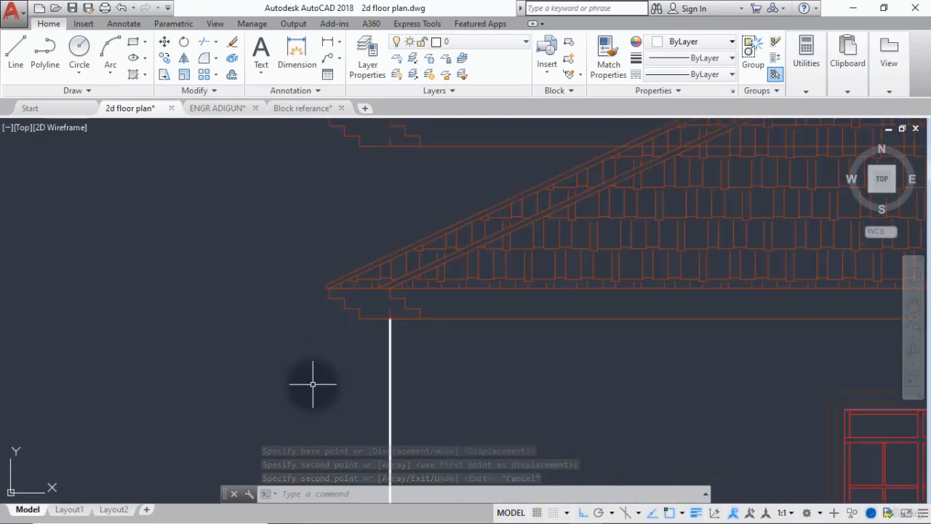
pyautogui.hotkey('ctrl', 'z')
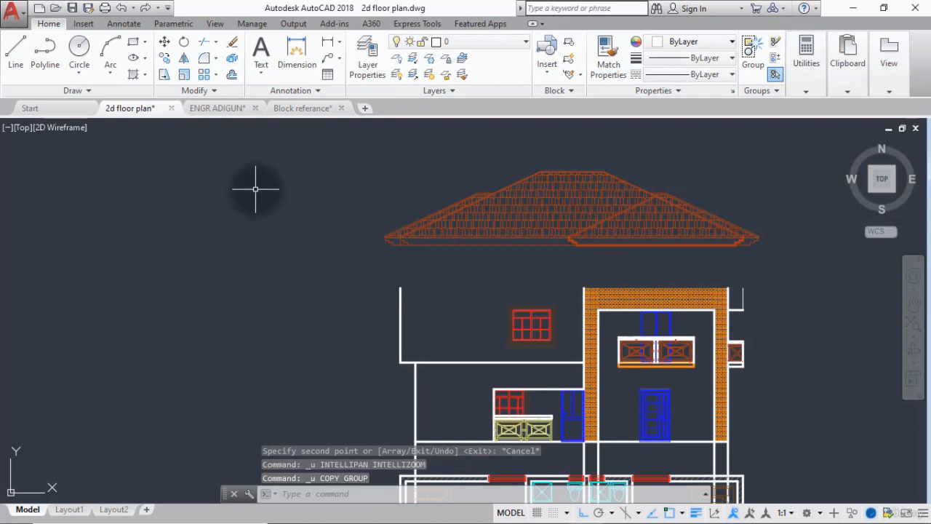
# Move the whole roof from the foot of the offset line at its left eave to the top end of the elevation's left wall line.
pyautogui.click(163, 42)
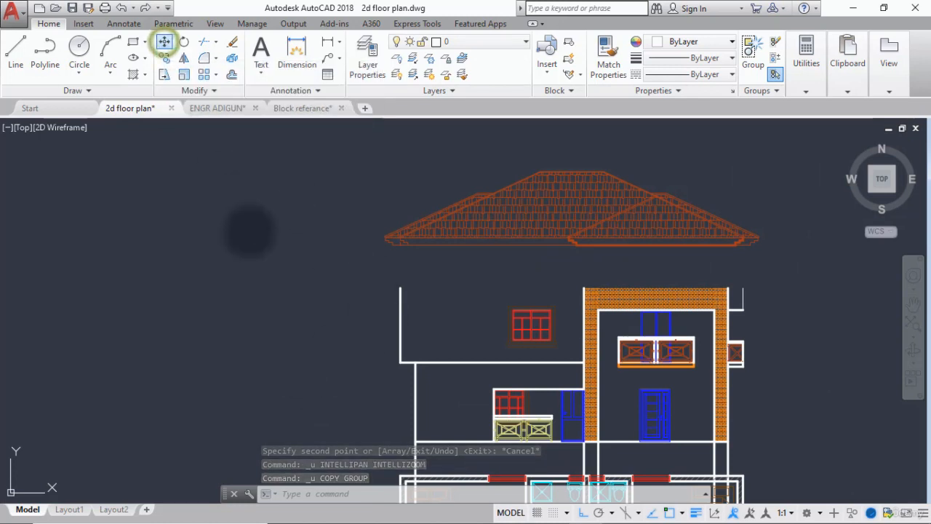
pyautogui.click(797, 161)
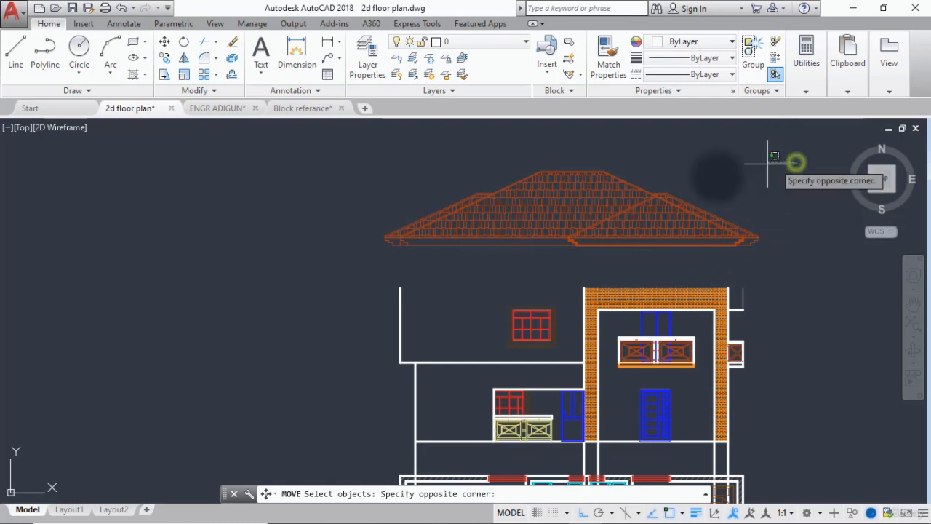
pyautogui.click(360, 253)
pyautogui.press('Return')
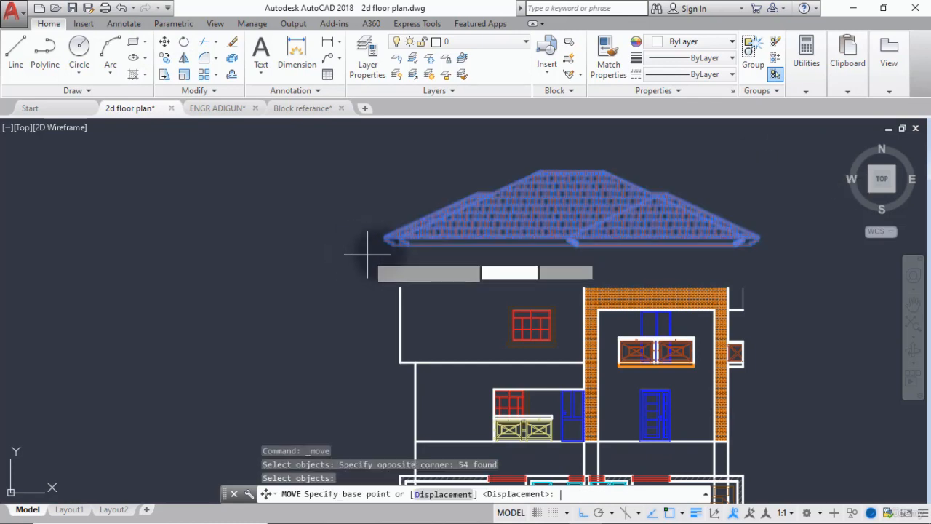
pyautogui.scroll(5, 385, 250)
pyautogui.click(432, 224)
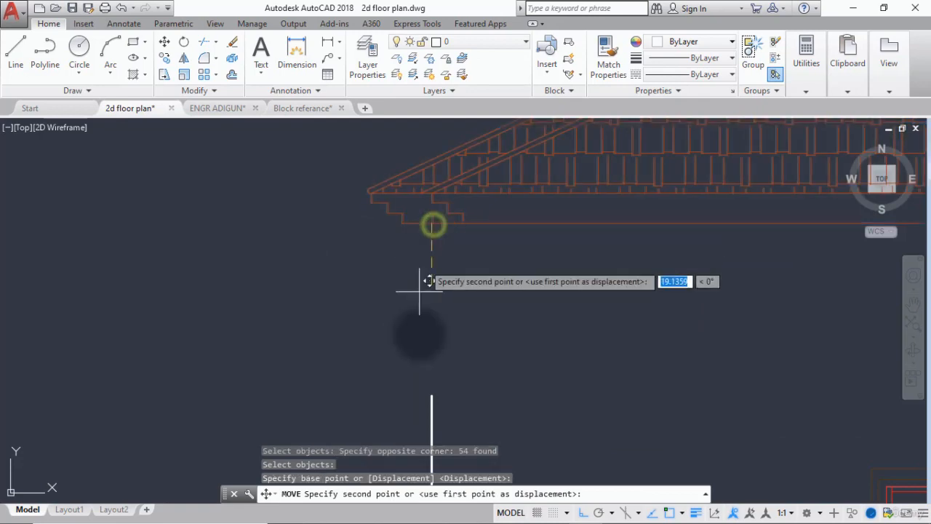
pyautogui.press('Escape')
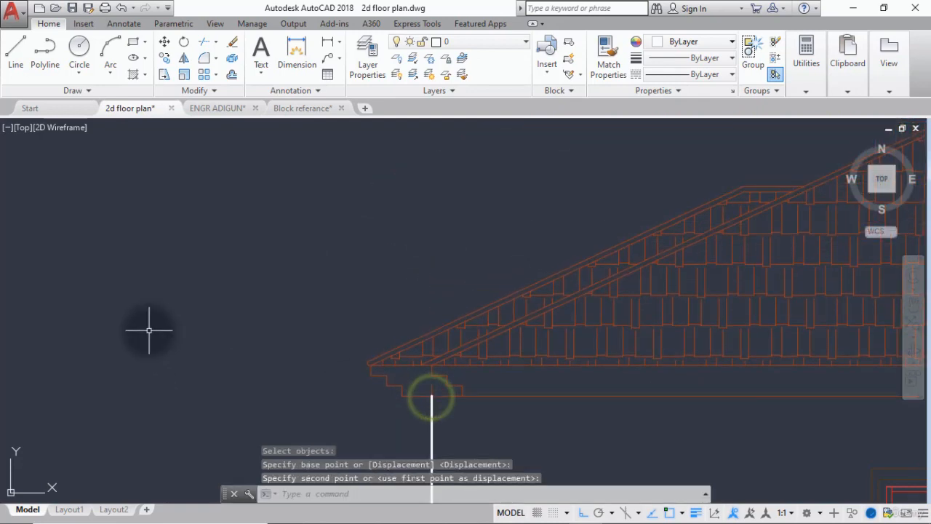
pyautogui.scroll(-6, 146, 327)
pyautogui.moveTo(145, 332); pyautogui.dragTo(232, 234, button='middle')
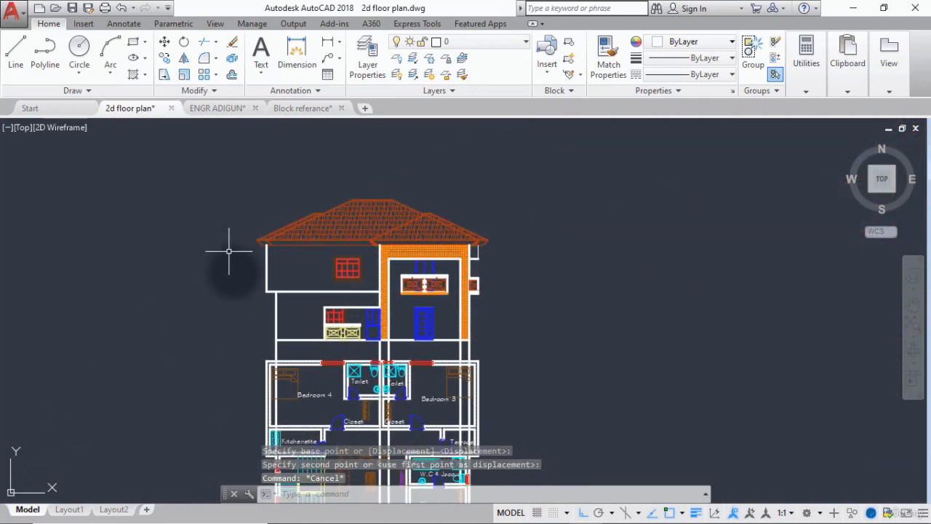
# Match the short horizontal line beside the right brick column to the properties of the thin vertical line under the right eave.
pyautogui.scroll(6, 406, 298)
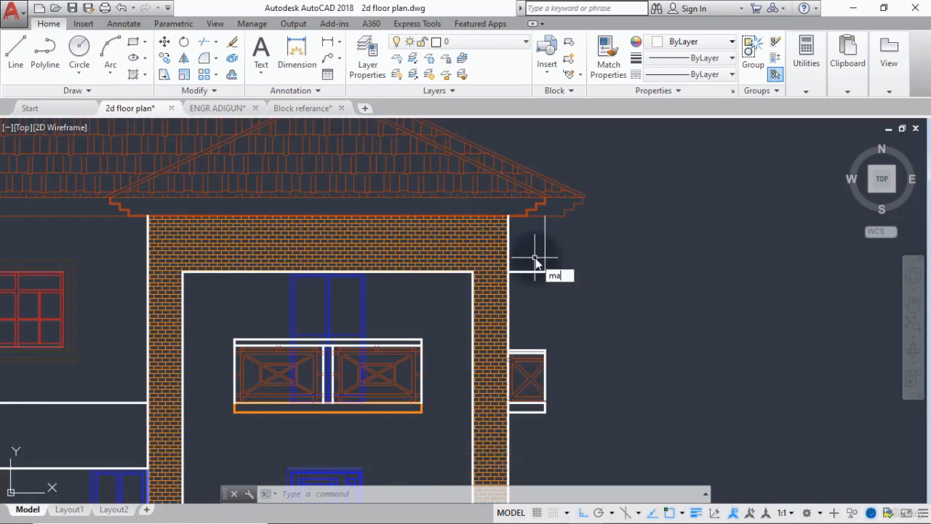
pyautogui.press('Return')
pyautogui.click(544, 264)
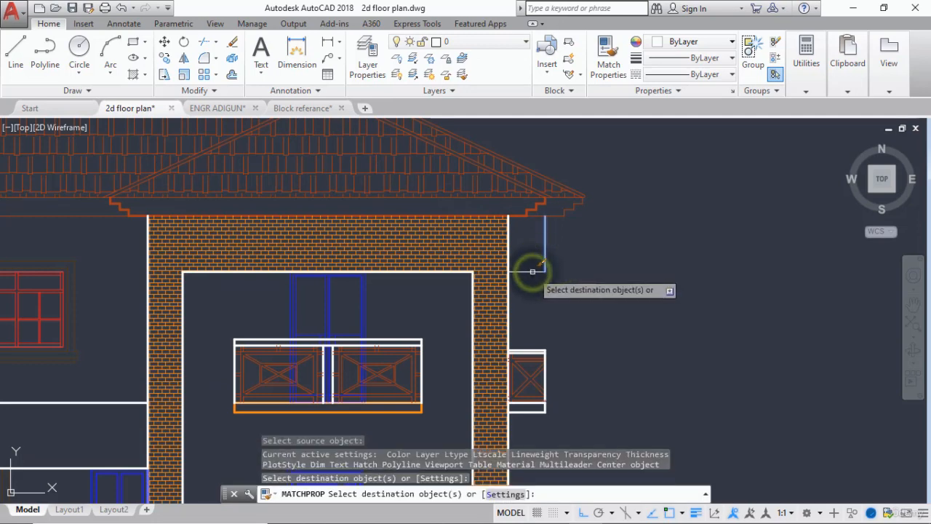
pyautogui.click(533, 271)
pyautogui.press('Return')
pyautogui.scroll(-5, 529, 291)
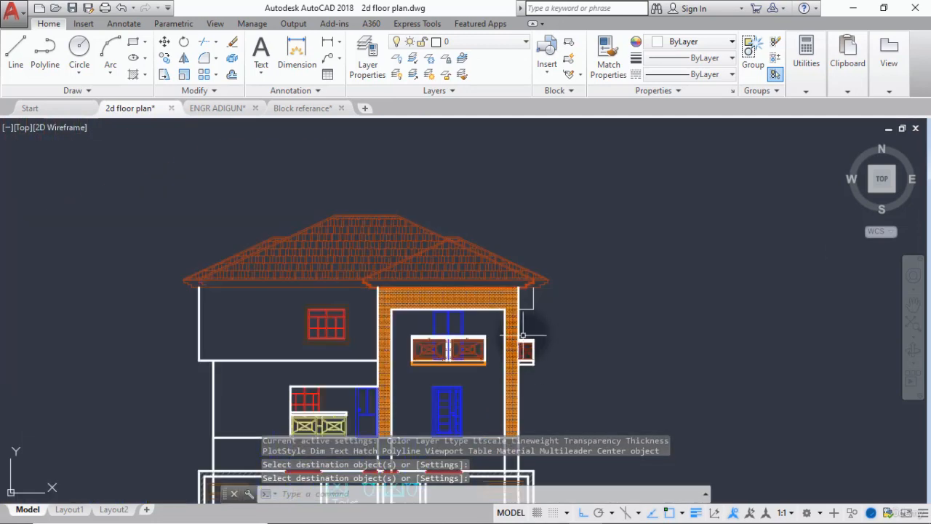
# Offset the elevation's ground floor line downward by 450.
pyautogui.scroll(2, 422, 345)
pyautogui.moveTo(422, 345); pyautogui.dragTo(439, 290, button='middle')
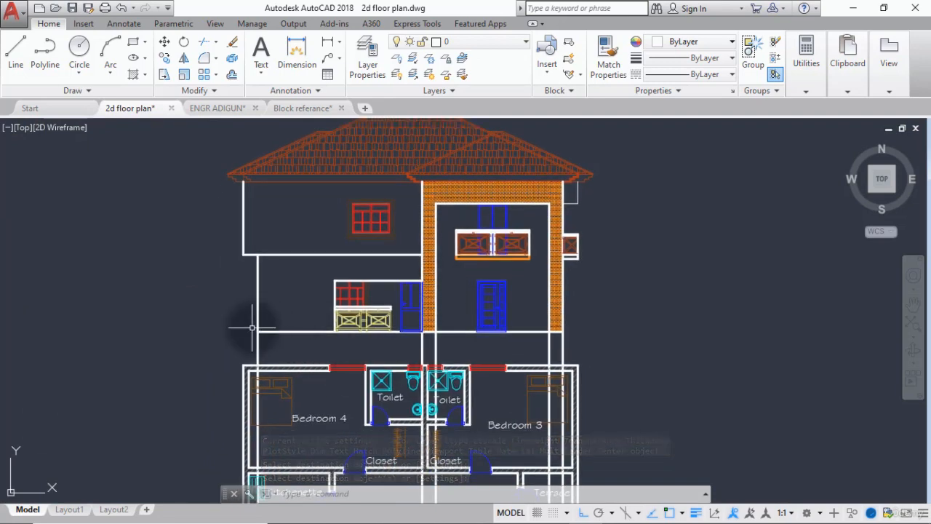
pyautogui.scroll(2, 268, 338)
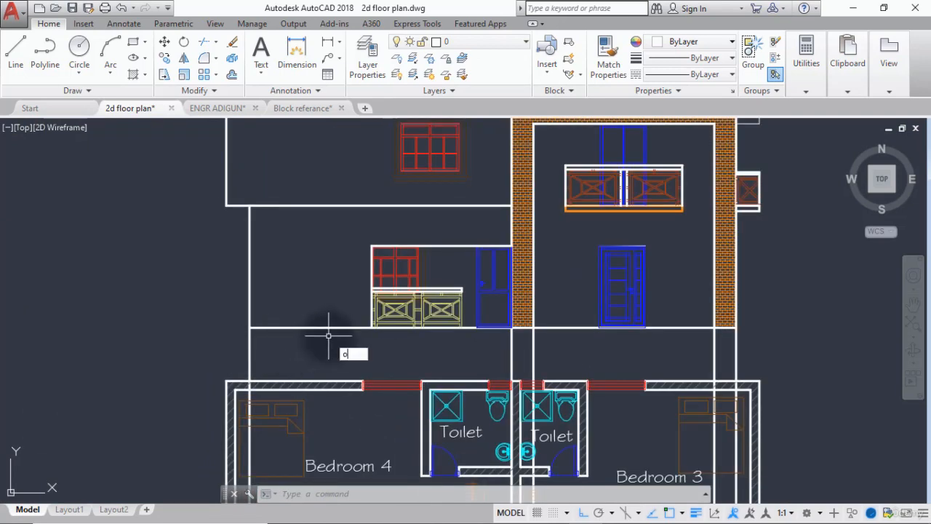
pyautogui.write('f')
pyautogui.press('Return')
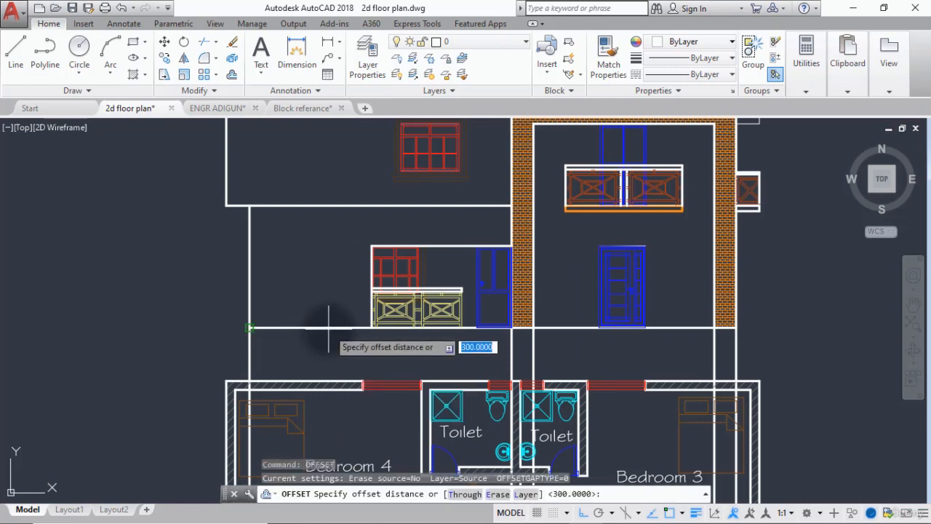
pyautogui.press('Return')
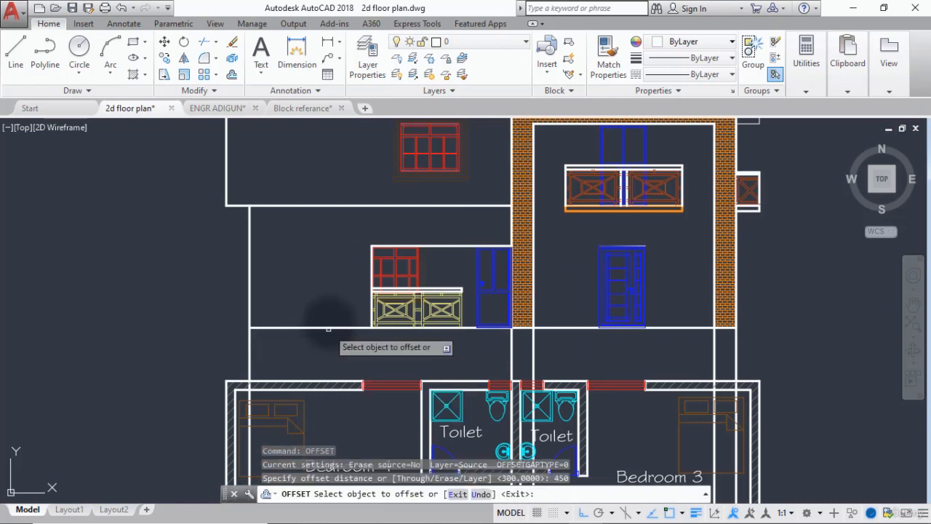
pyautogui.click(332, 329)
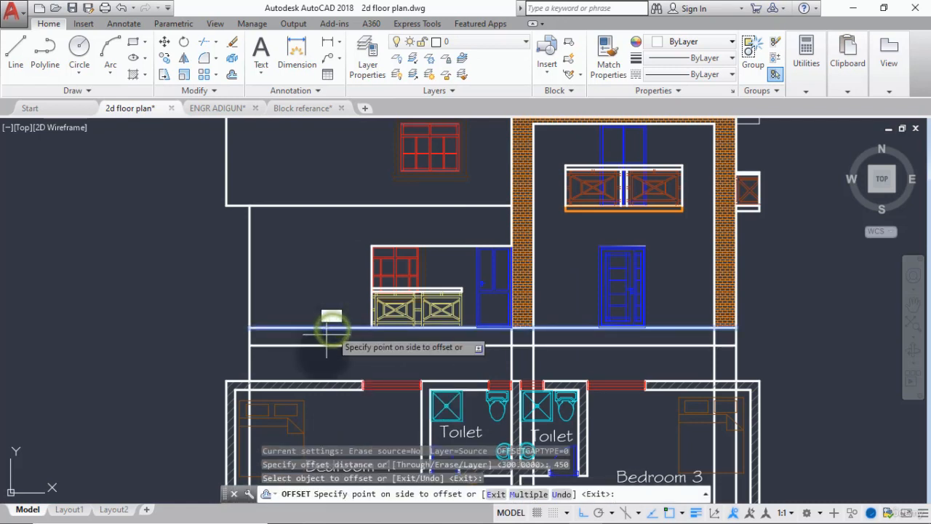
pyautogui.click(324, 358)
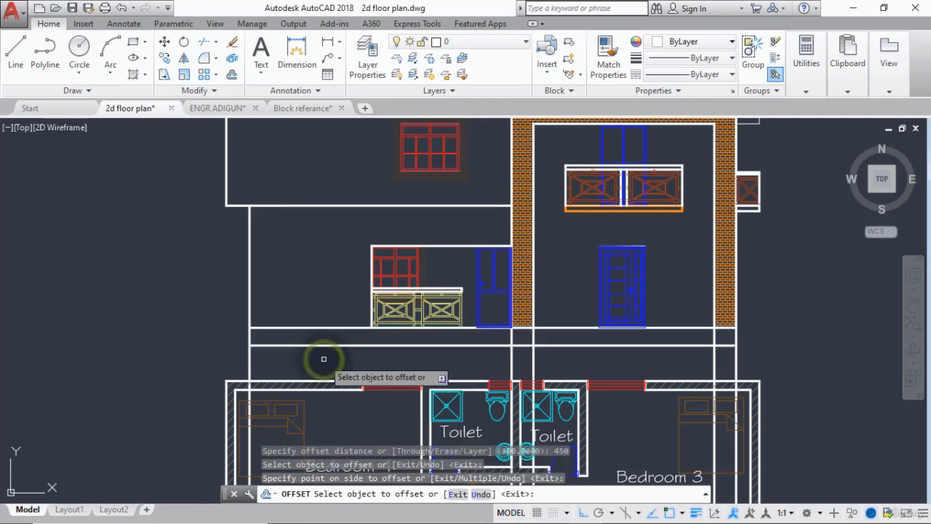
pyautogui.press('Escape')
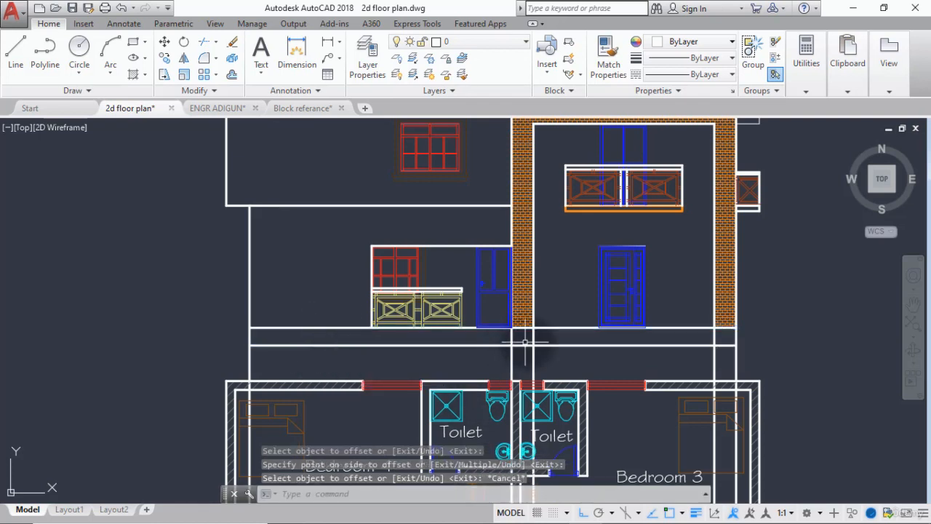
# Trim the two vertical lines of the left brick column below the ground floor line, using that line as the cutting edge.
pyautogui.scroll(4, 529, 340)
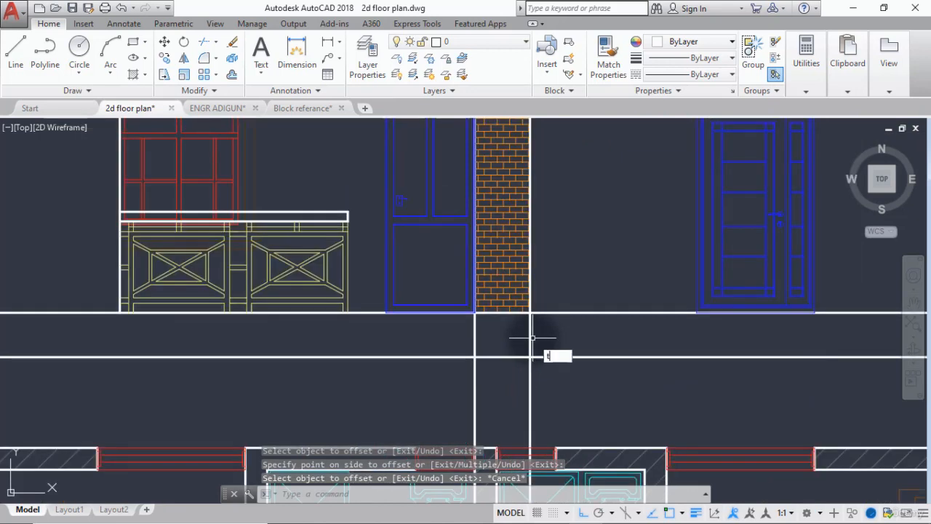
pyautogui.write('ts or')
pyautogui.press('Return')
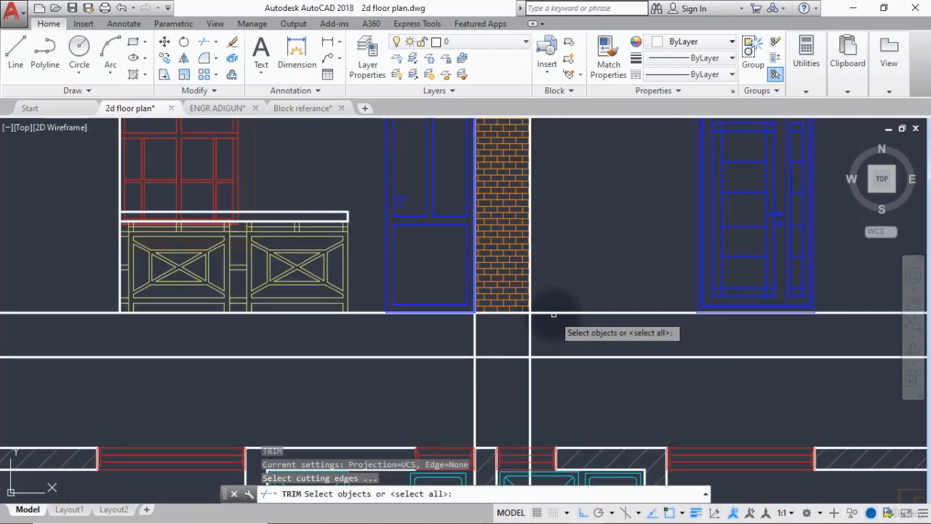
pyautogui.click(551, 312)
pyautogui.press('Return')
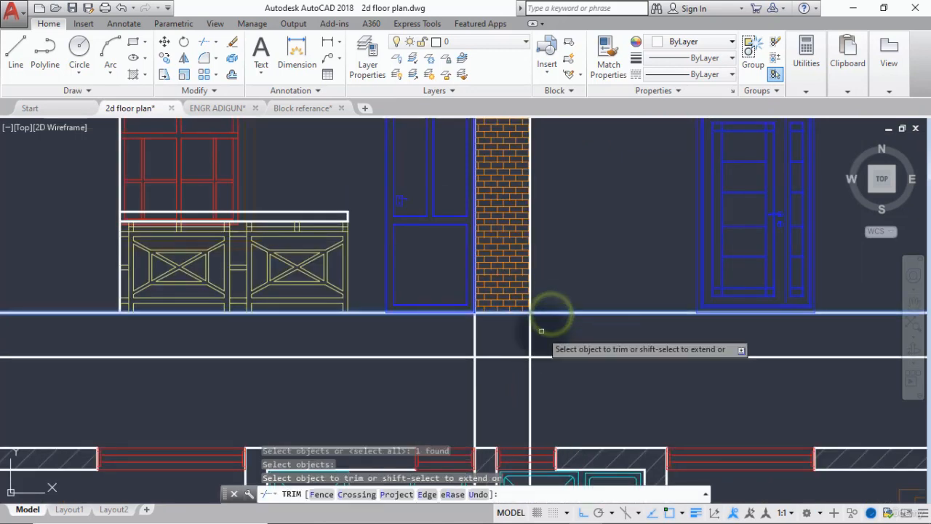
pyautogui.click(542, 332)
pyautogui.click(429, 341)
pyautogui.scroll(-5, 428, 339)
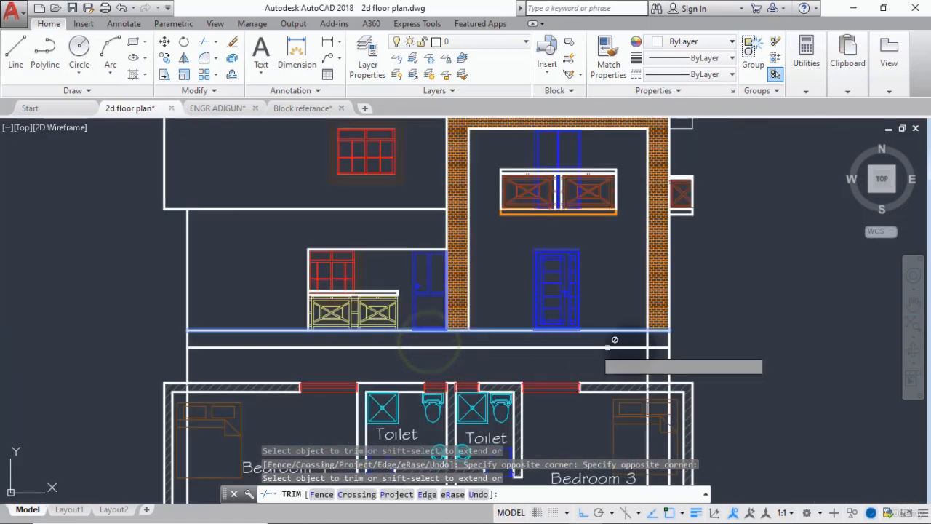
# Trim the right brick column's two vertical lines and the left wall line below the ground floor line.
pyautogui.scroll(5, 647, 347)
pyautogui.click(715, 316)
pyautogui.click(634, 329)
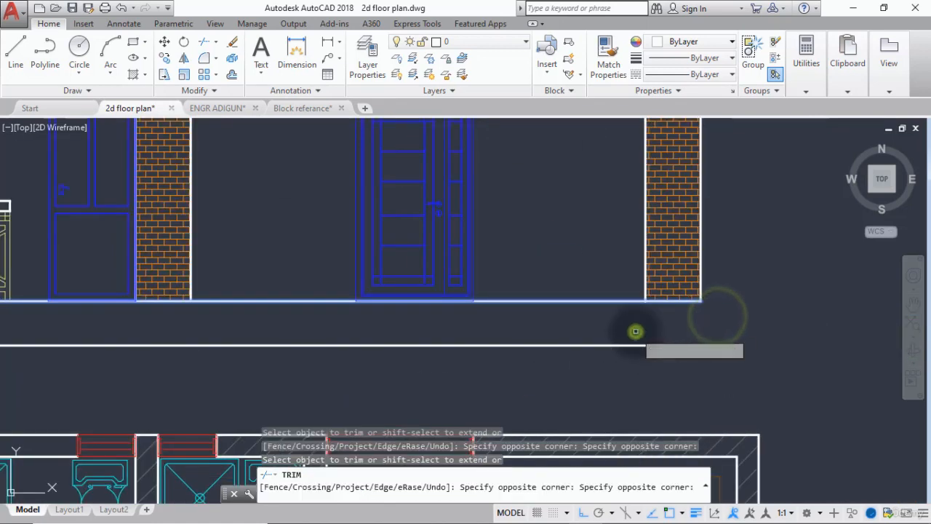
pyautogui.scroll(-5, 634, 332)
pyautogui.scroll(6, 188, 334)
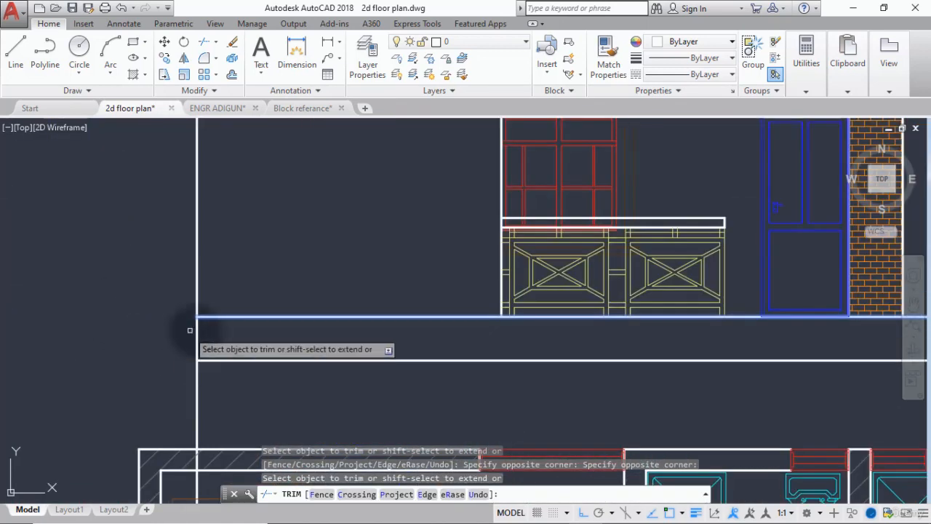
pyautogui.click(211, 331)
pyautogui.click(167, 333)
pyautogui.press('Return')
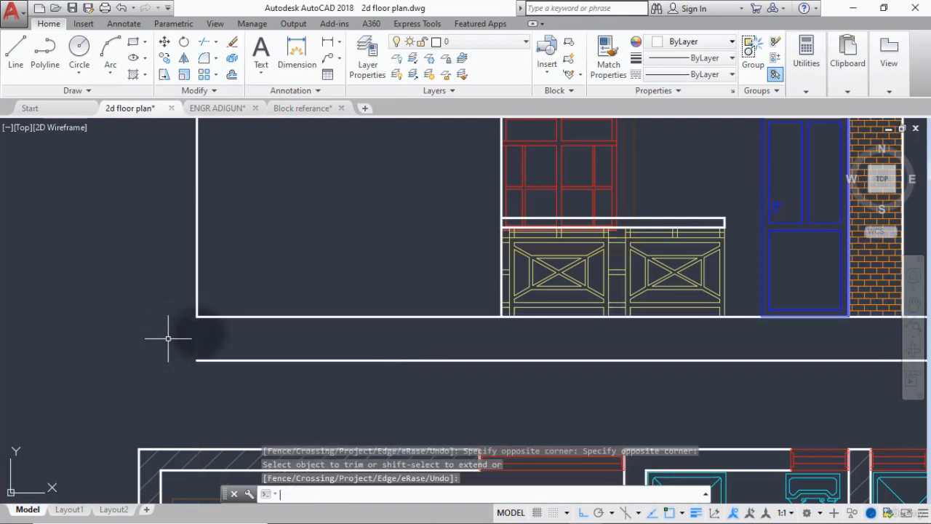
pyautogui.write('l')
pyautogui.press('Return')
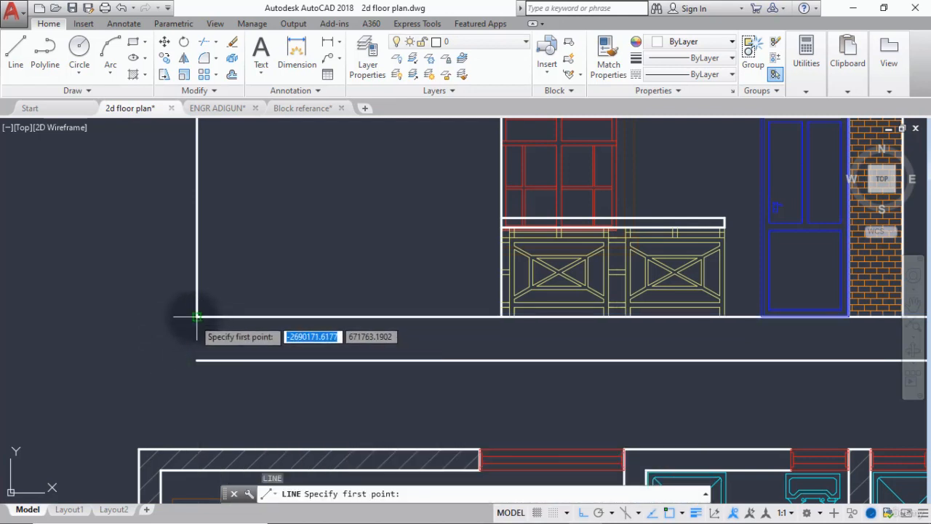
pyautogui.click(193, 318)
pyautogui.scroll(3, 197, 315)
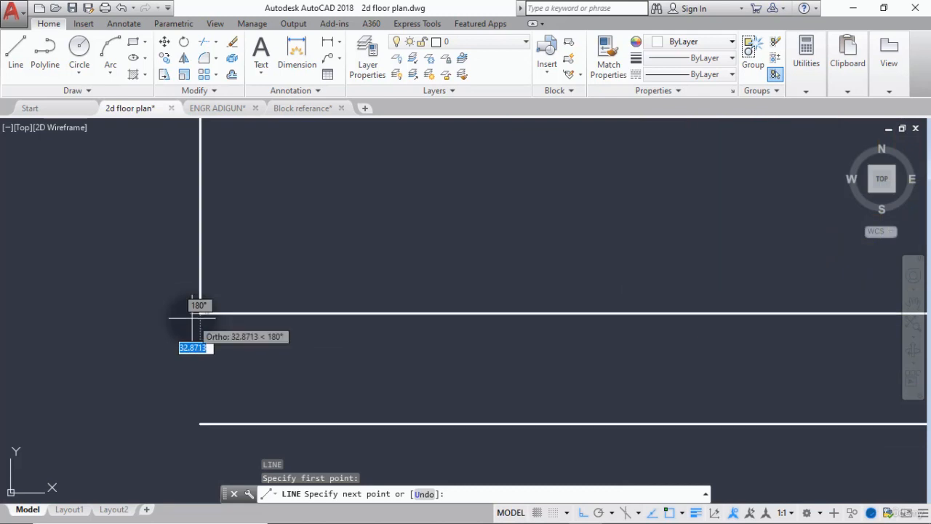
pyautogui.press('Escape')
pyautogui.press('Return')
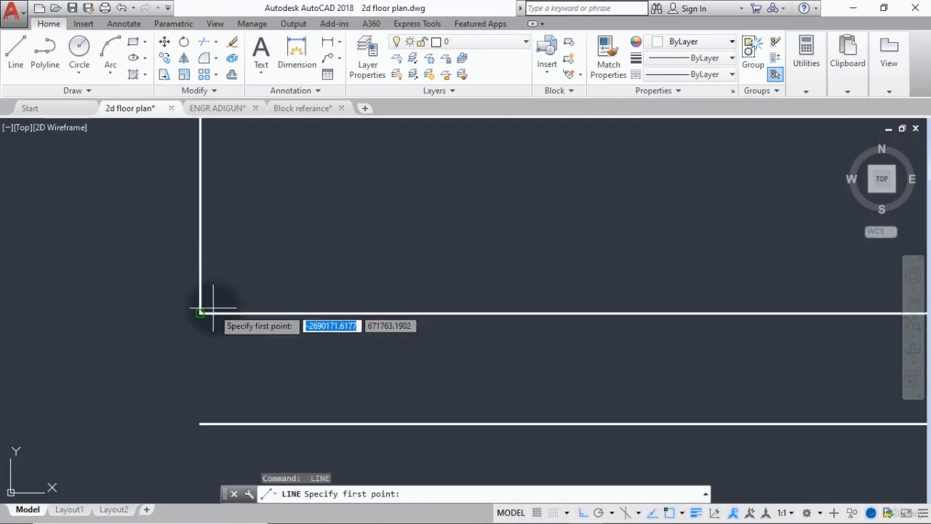
pyautogui.scroll(2, 204, 317)
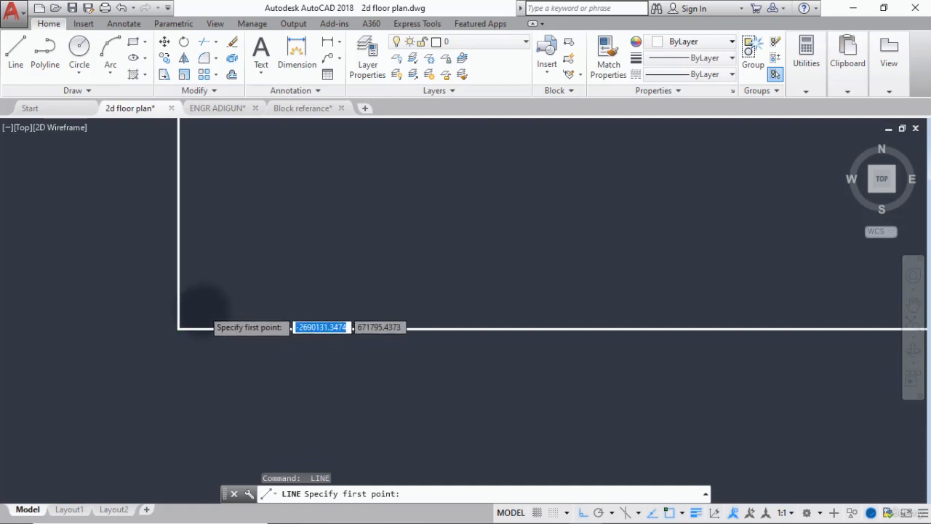
pyautogui.scroll(3, 193, 317)
pyautogui.click(178, 328)
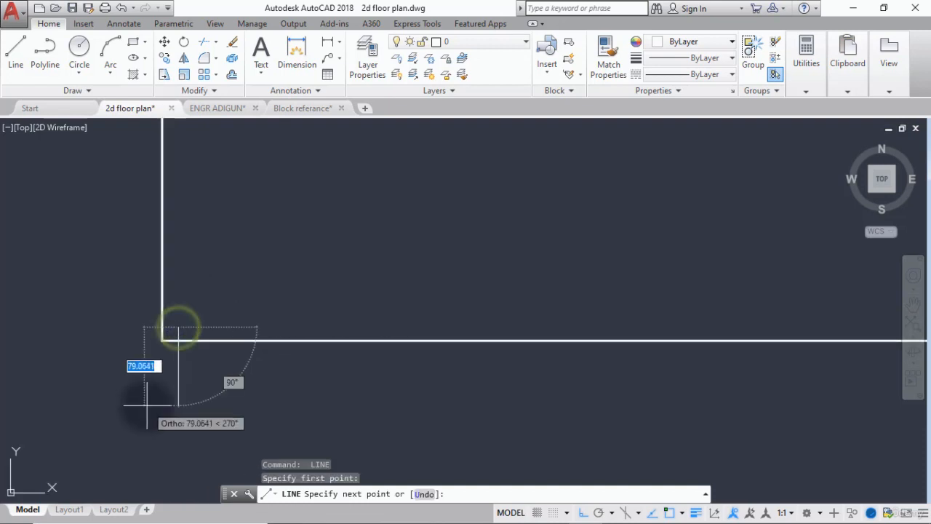
pyautogui.press('Escape')
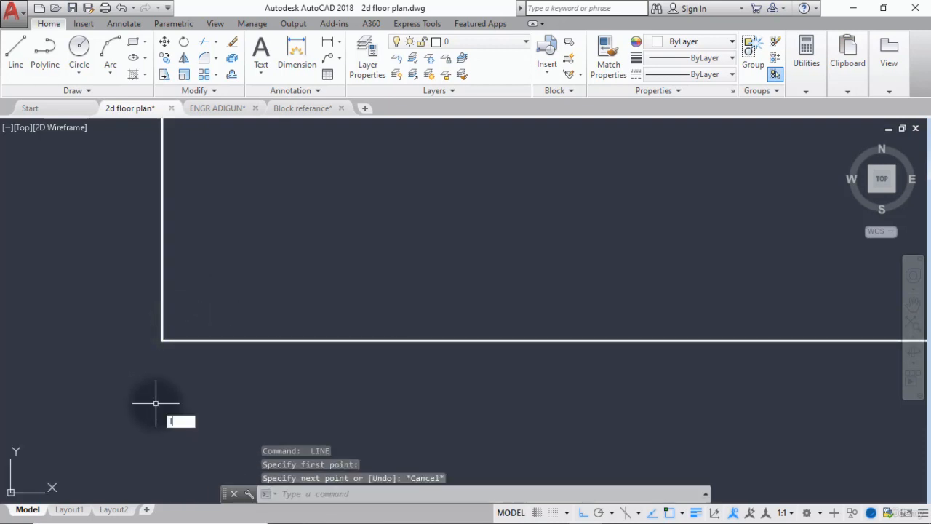
# Start a line with tracking (tk), using the corner where the left wall meets the ground floor line as the first tracking point.
pyautogui.press('Return')
pyautogui.write('tk')
pyautogui.press('Return')
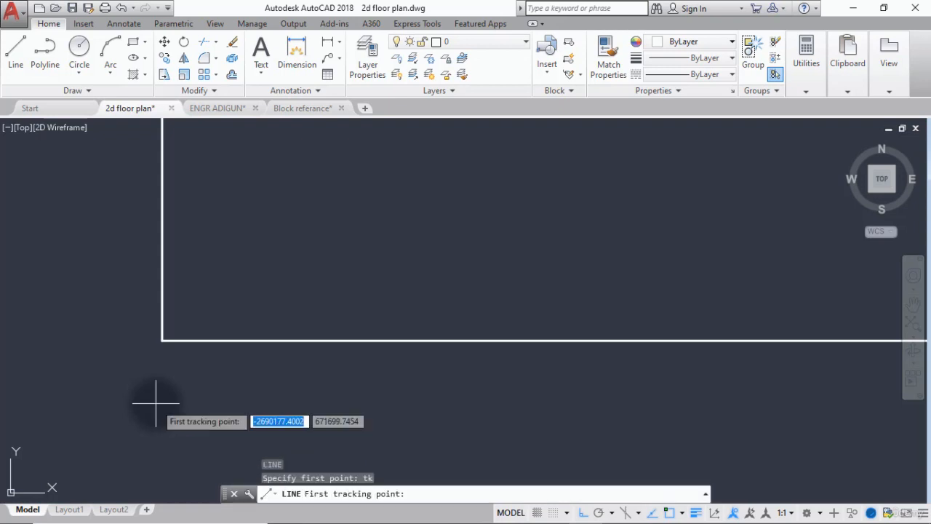
pyautogui.click(157, 337)
pyautogui.scroll(1, 182, 336)
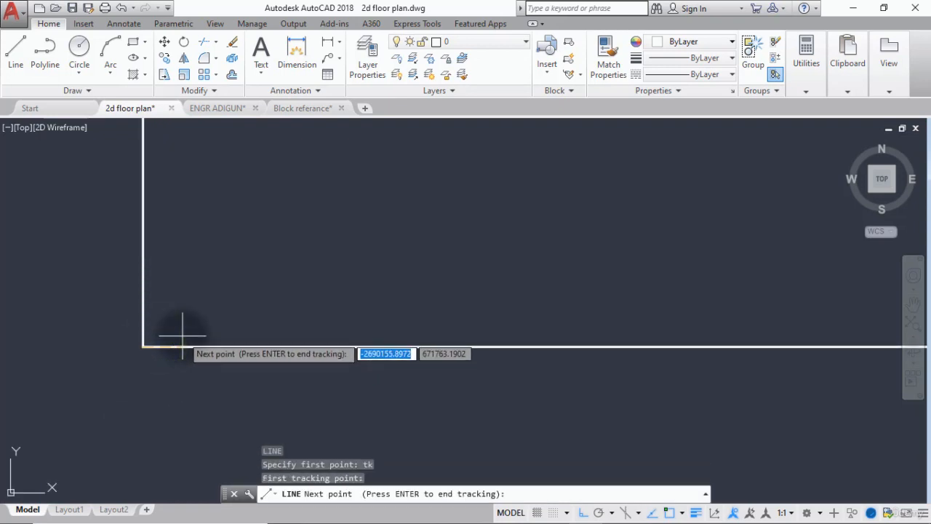
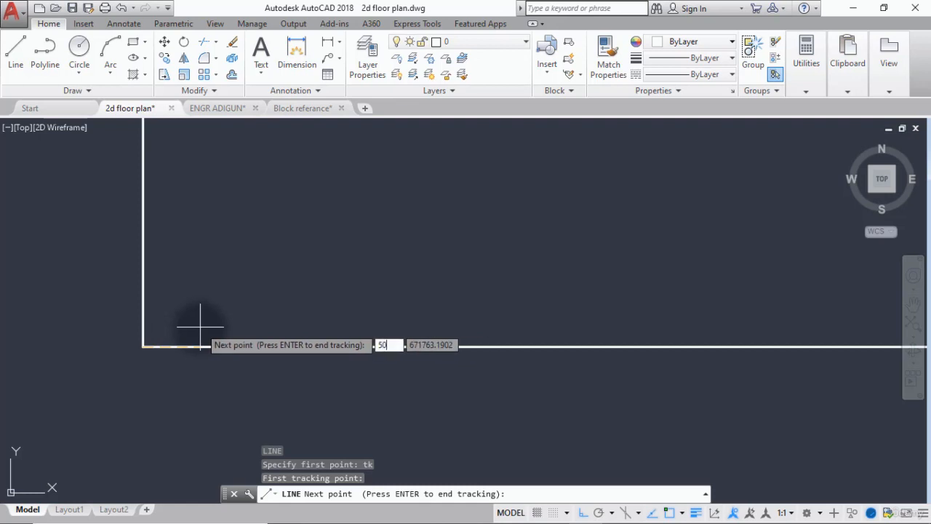
# Draw a vertical line starting 50 inward from the left wall corner on the ground floor line, running down past the base line.
pyautogui.write('50')
pyautogui.press('Return')
pyautogui.scroll(-5, 184, 391)
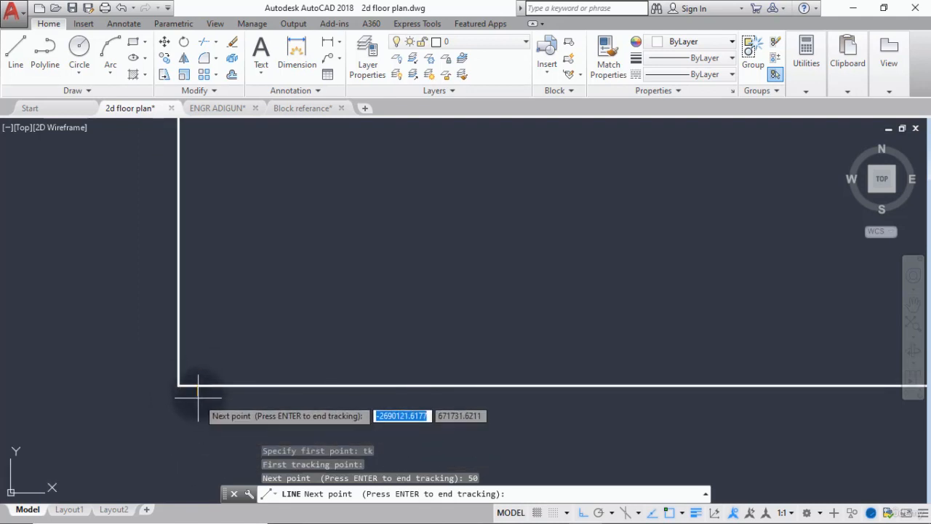
pyautogui.press('Return')
pyautogui.scroll(-2, 195, 438)
pyautogui.moveTo(195, 444); pyautogui.dragTo(193, 332, button='middle')
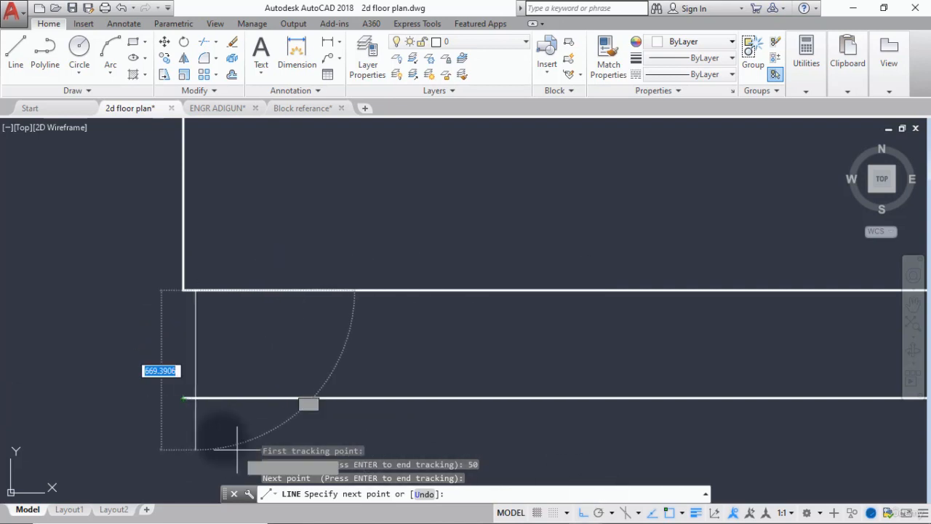
pyautogui.click(195, 421)
pyautogui.press('Escape')
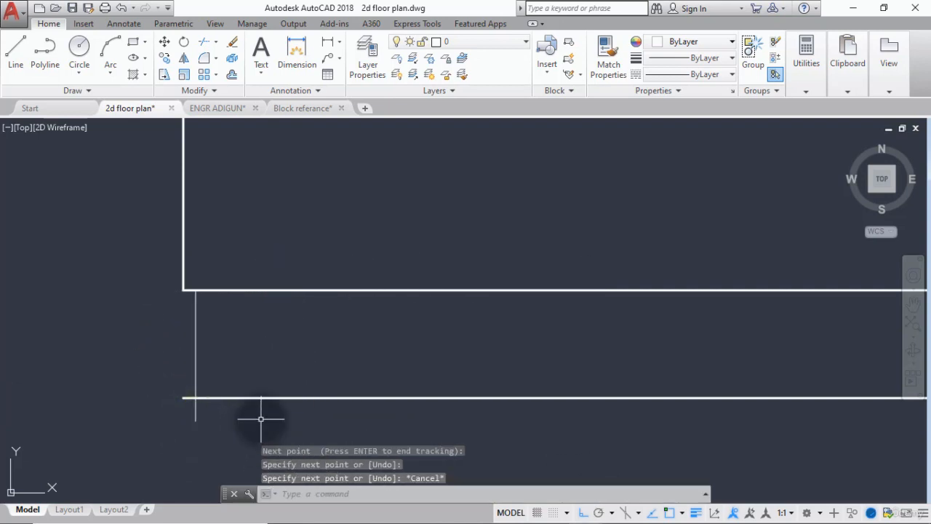
# Trim the new vertical line below the base line and the base line's short stub outside the vertical line.
pyautogui.press('Return')
pyautogui.press('Return')
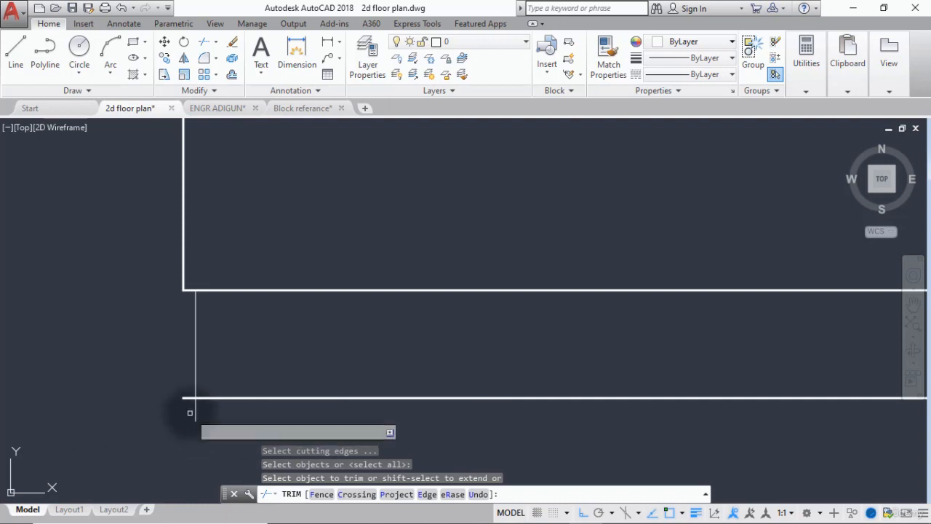
pyautogui.click(194, 412)
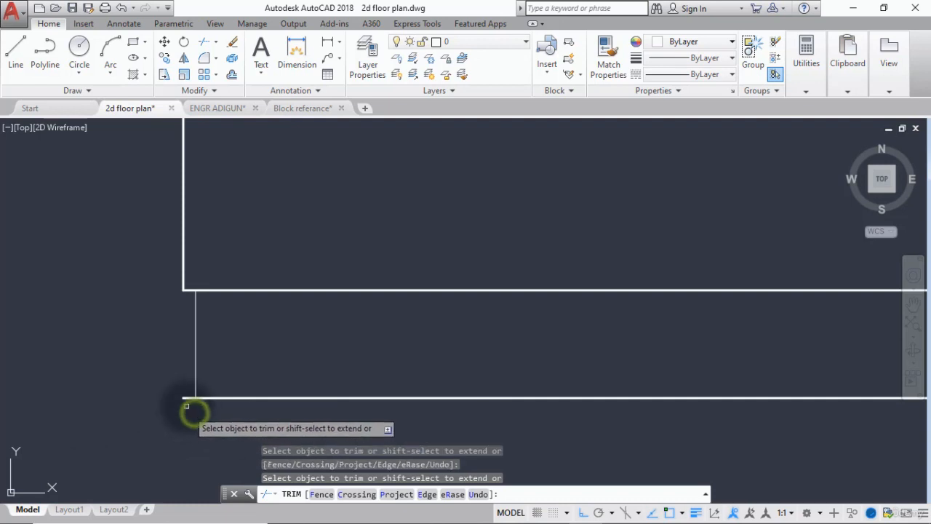
pyautogui.rightClick(190, 399)
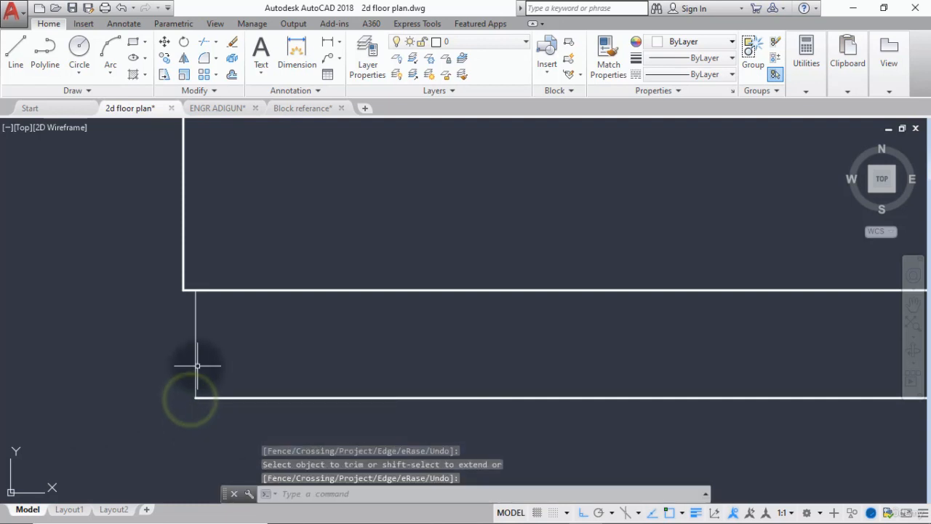
# Match the short vertical base line's properties to those of the thick horizontal base line.
pyautogui.write('ma')
pyautogui.press('Return')
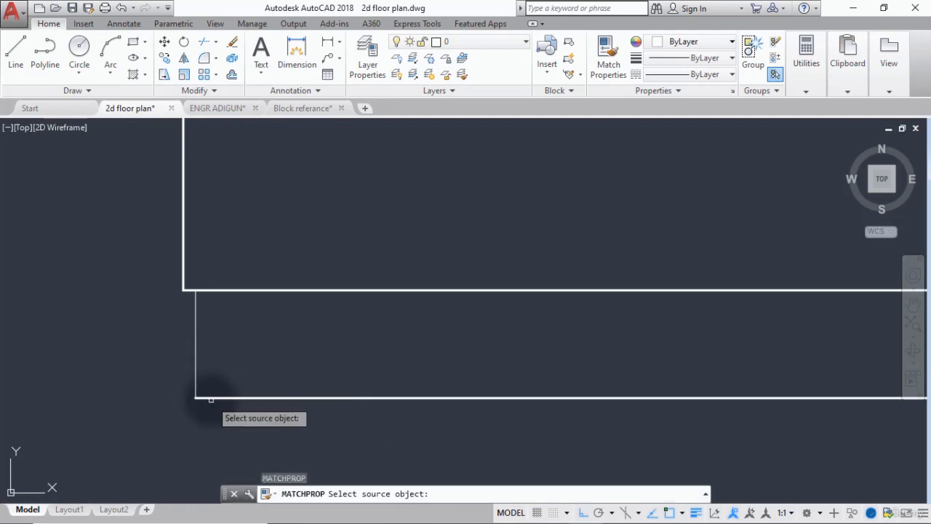
pyautogui.click(209, 396)
pyautogui.click(201, 395)
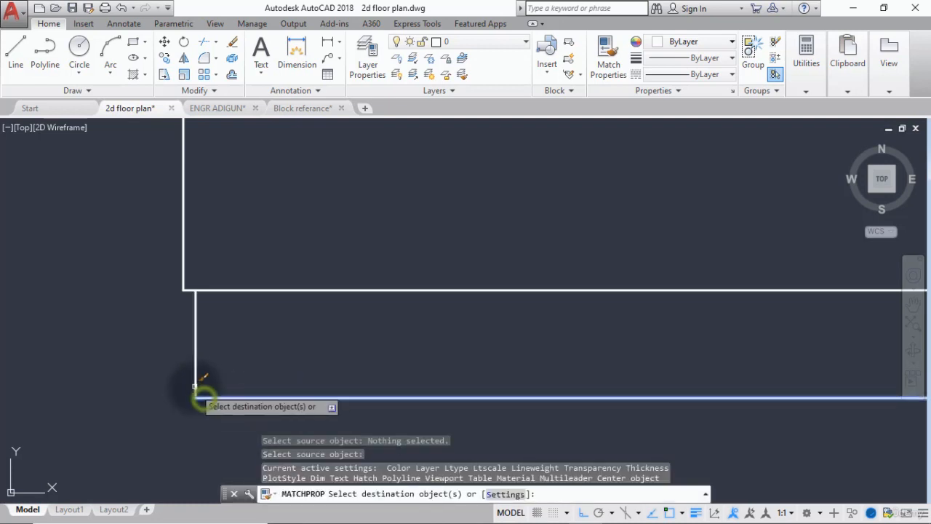
pyautogui.rightClick(195, 386)
pyautogui.scroll(-2, 195, 386)
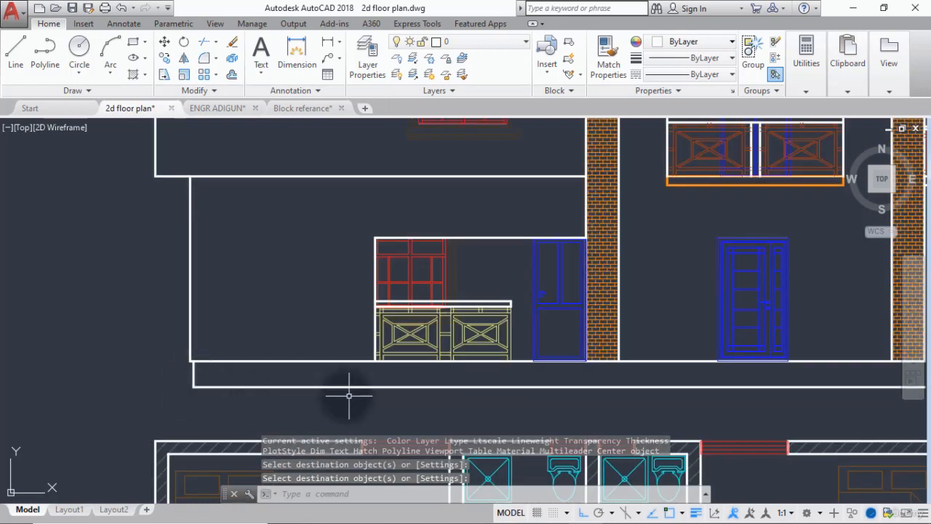
# Measure the left brick column's width at the ground floor line with a linear dimension, without placing it.
pyautogui.moveTo(348, 396); pyautogui.dragTo(225, 384, button='middle')
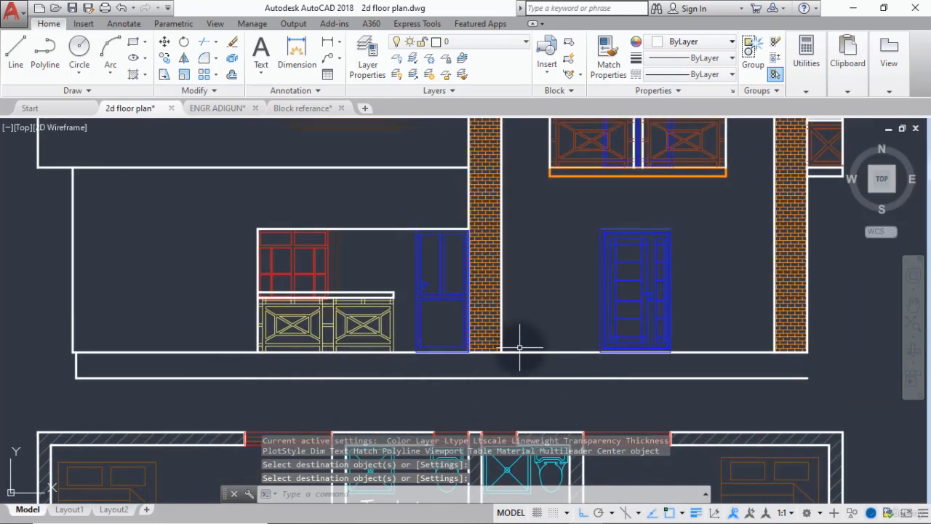
pyautogui.scroll(4, 519, 348)
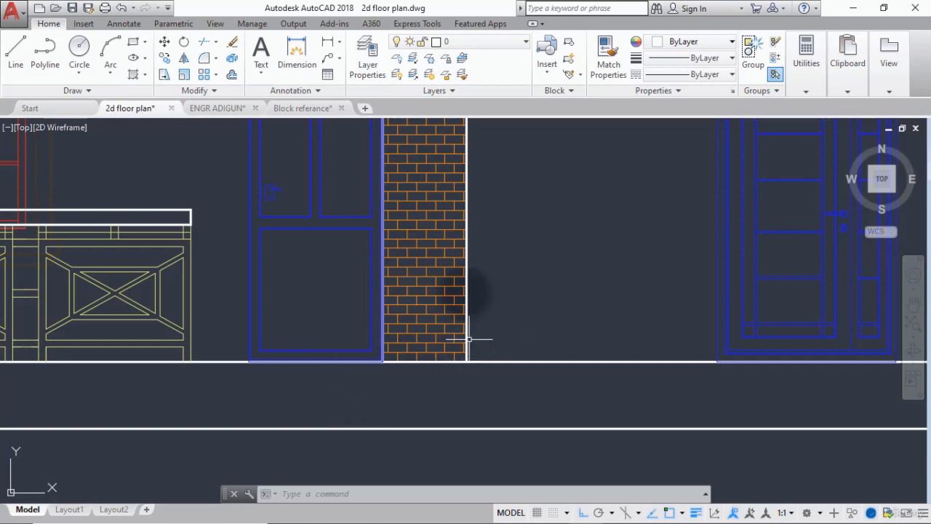
pyautogui.click(328, 41)
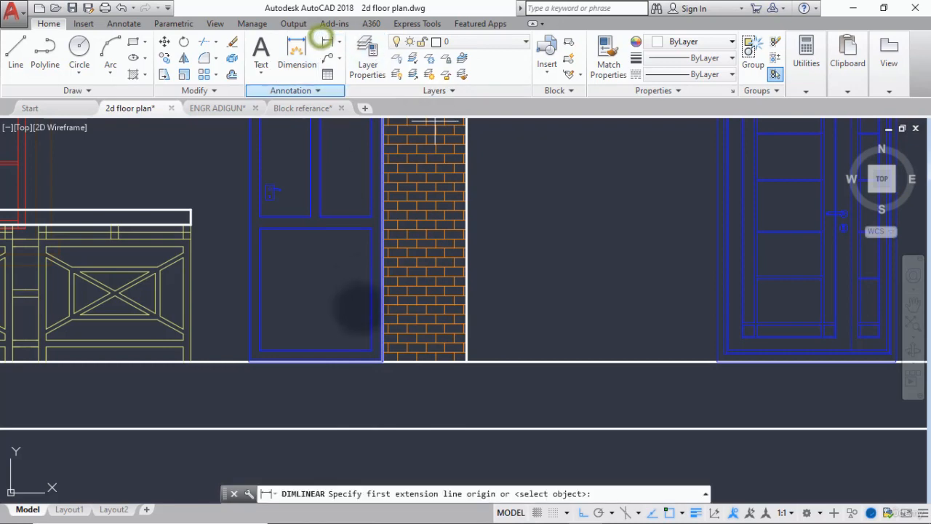
pyautogui.click(380, 360)
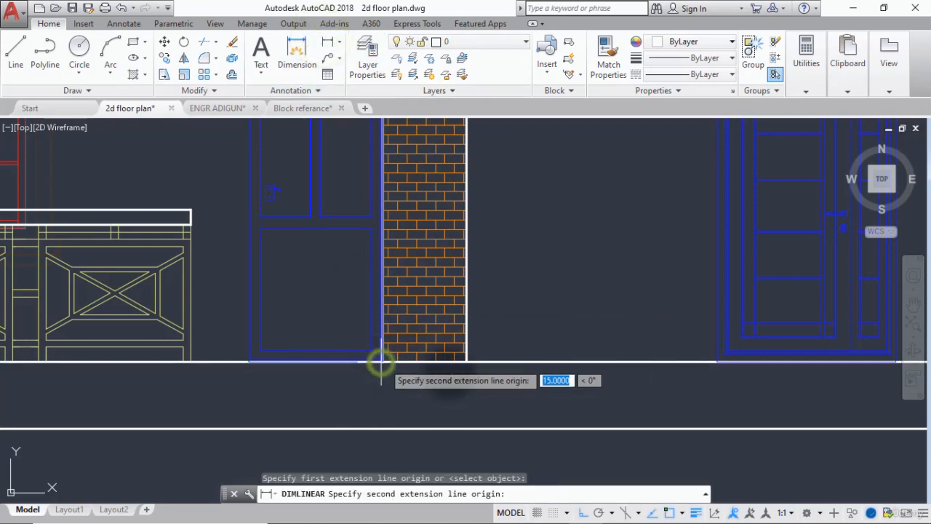
pyautogui.click(466, 361)
pyautogui.press('Escape')
# Draw vertical construction lines through both lower corners of the left column base at the Entrance Lobby on the ground floor plan.
pyautogui.scroll(-10, 437, 373)
pyautogui.moveTo(444, 466)
pyautogui.mouseDown(button='middle')
pyautogui.moveTo(468, 289)
pyautogui.moveTo(461, 223)
pyautogui.mouseUp(button='middle')
pyautogui.moveTo(471, 381); pyautogui.dragTo(427, 350, button='middle')
pyautogui.moveTo(408, 435); pyautogui.dragTo(438, 246, button='middle')
pyautogui.scroll(8, 420, 385)
pyautogui.write('xl')
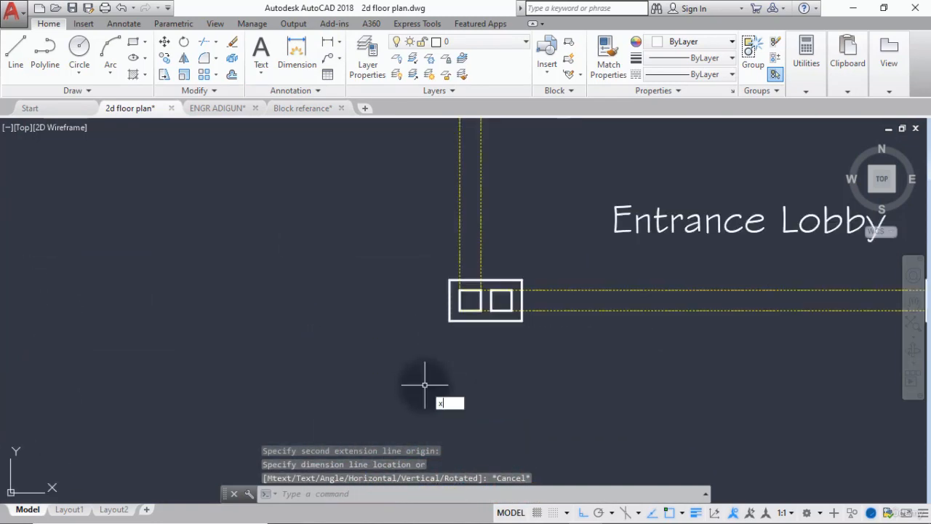
pyautogui.press('Return')
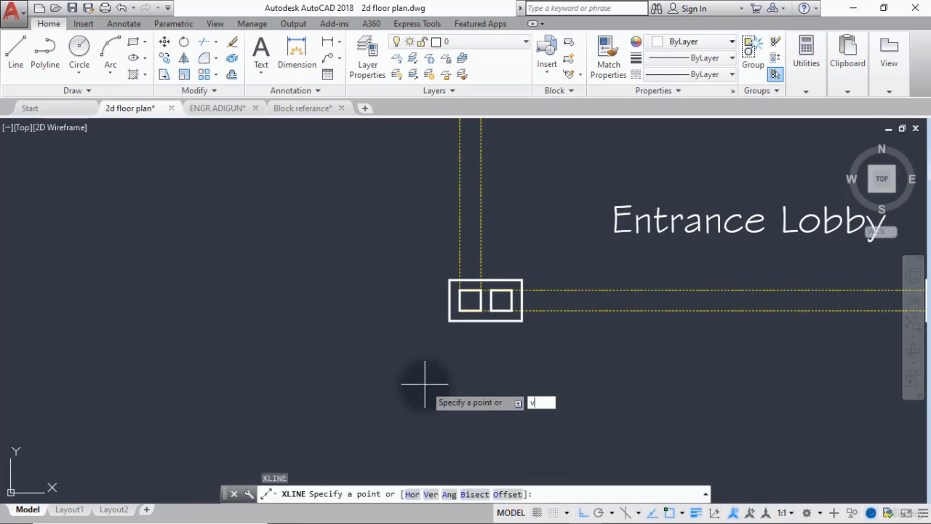
pyautogui.press('Return')
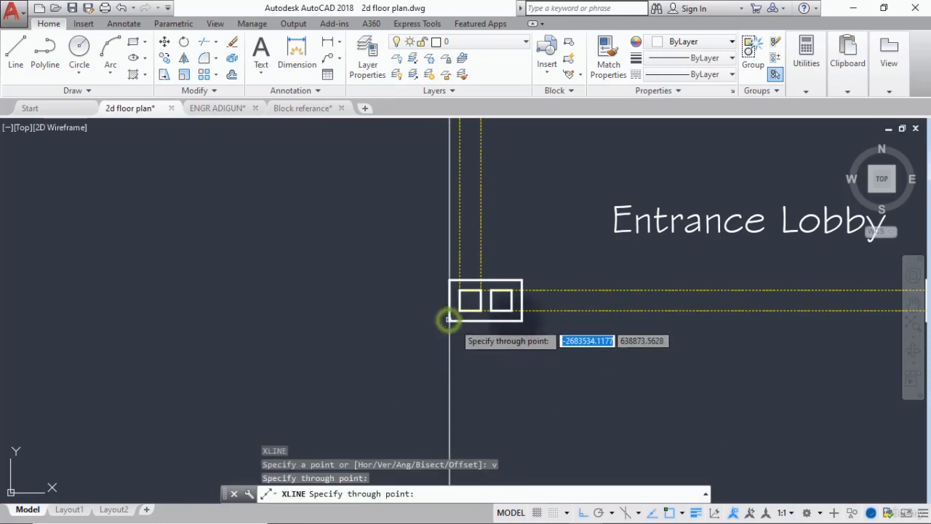
pyautogui.click(521, 319)
pyautogui.scroll(-5, 473, 344)
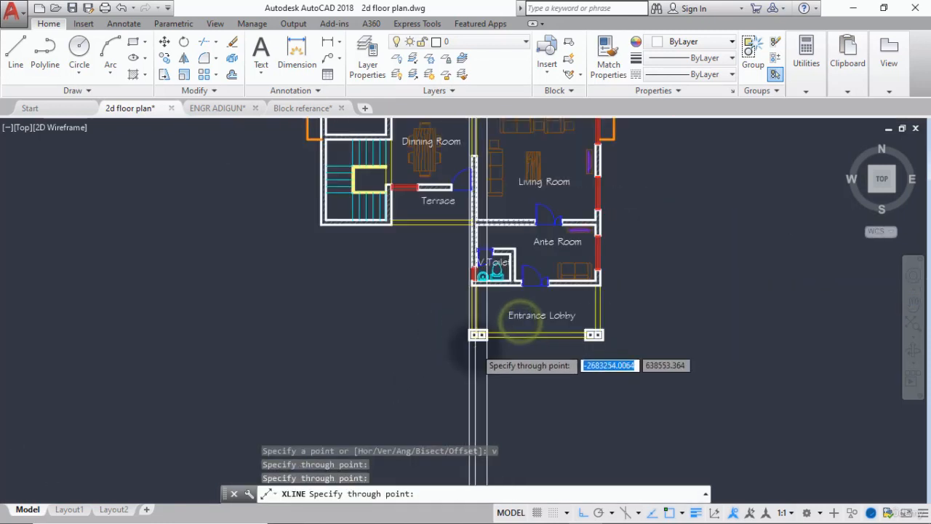
# Draw vertical construction lines through both lower corners of the right column base at the Entrance Lobby.
pyautogui.scroll(-5, 509, 353)
pyautogui.scroll(9, 517, 342)
pyautogui.click(529, 334)
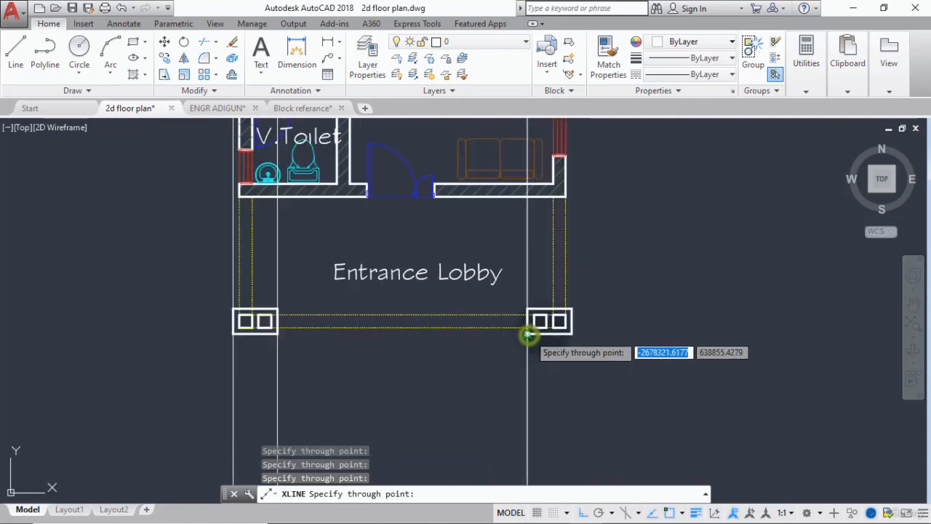
pyautogui.click(574, 327)
pyautogui.scroll(-5, 349, 340)
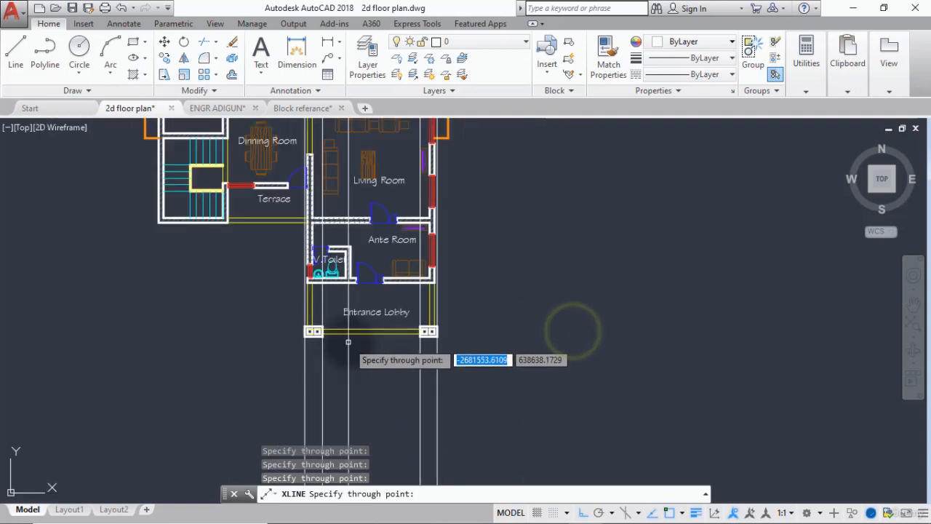
pyautogui.scroll(-5, 348, 341)
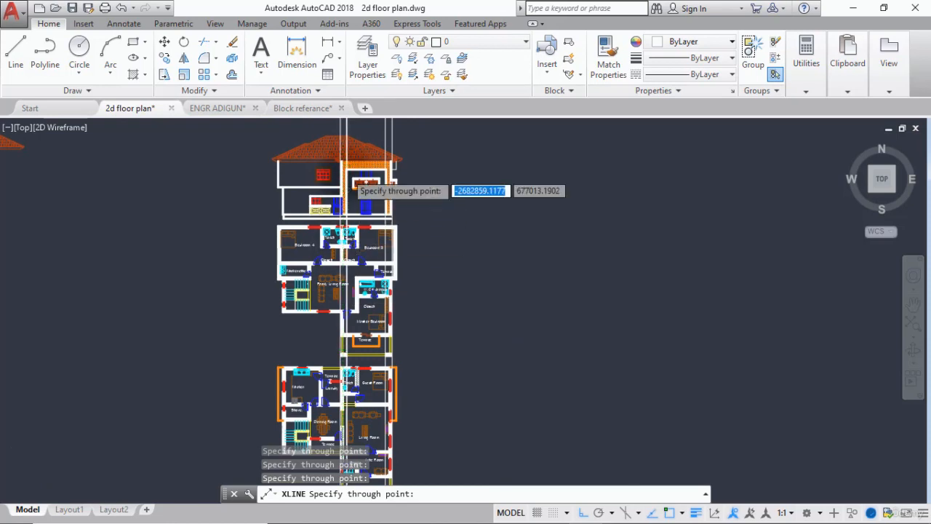
pyautogui.scroll(8, 348, 174)
pyautogui.press('Escape')
# Trim the left column's two projection lines below the base line, using the ground floor and base lines as cutting edges.
pyautogui.scroll(-4, 343, 319)
pyautogui.moveTo(352, 322); pyautogui.dragTo(365, 266, button='middle')
pyautogui.scroll(6, 349, 295)
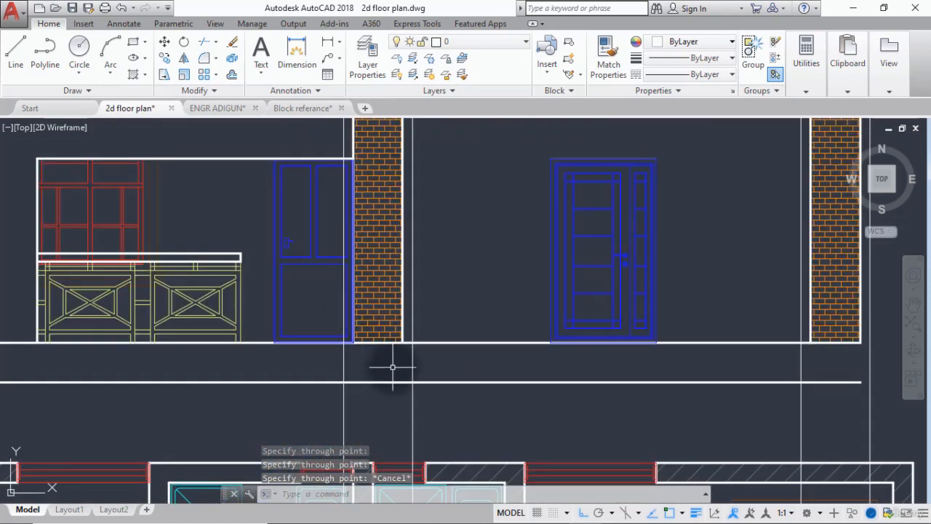
pyautogui.write('ts or')
pyautogui.press('Return')
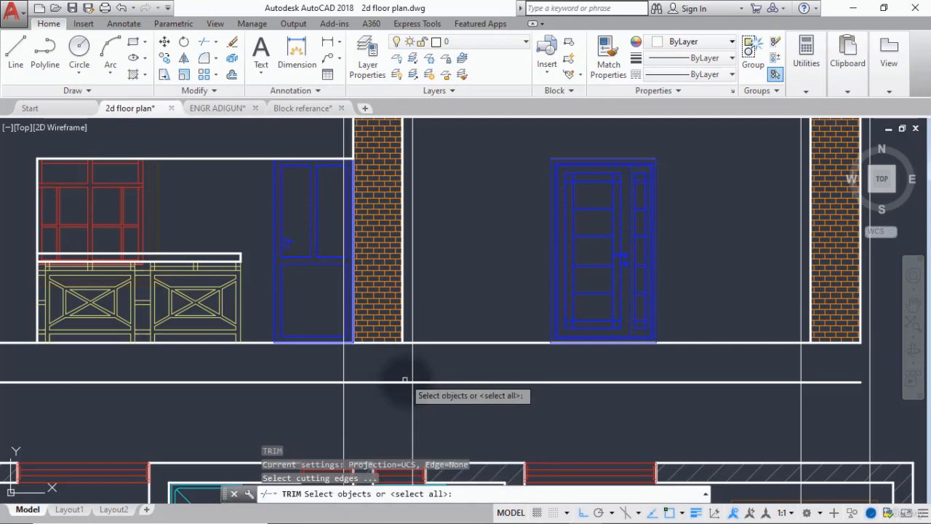
pyautogui.click(422, 342)
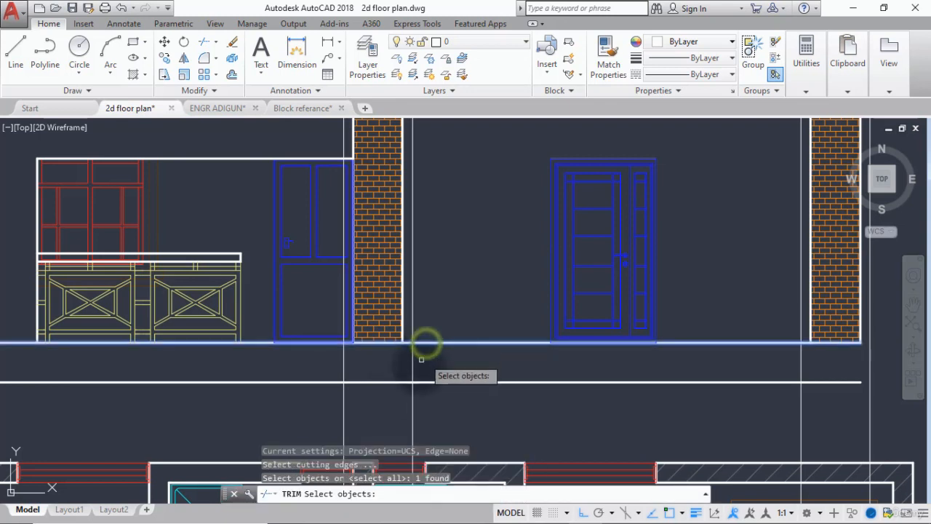
pyautogui.click(426, 382)
pyautogui.press('Return')
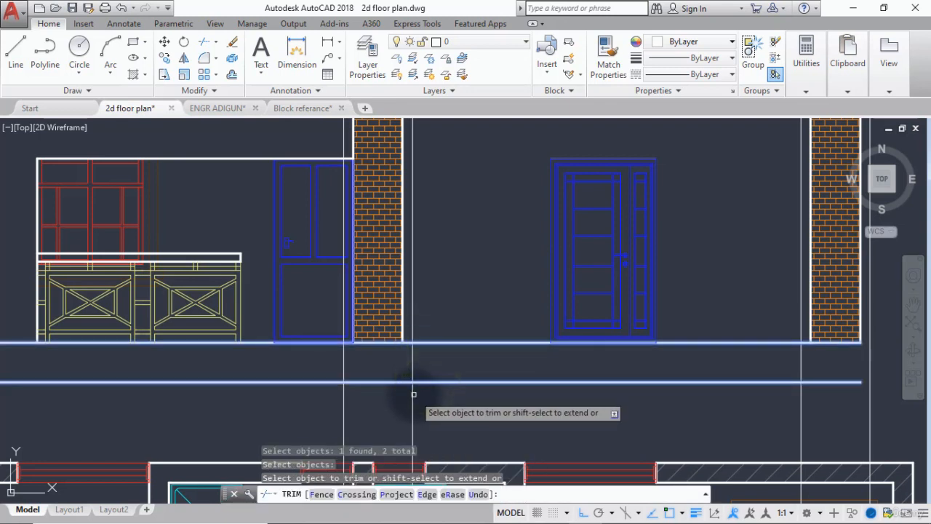
pyautogui.click(412, 395)
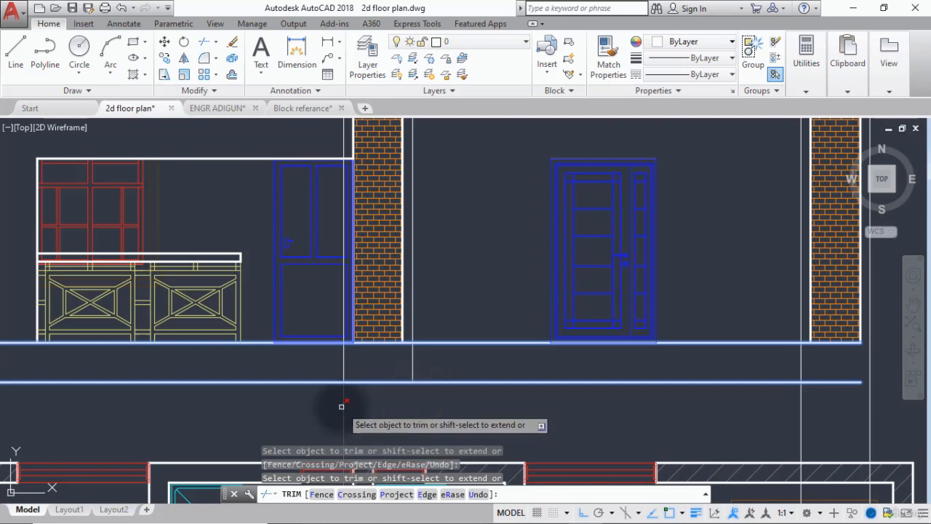
pyautogui.click(341, 406)
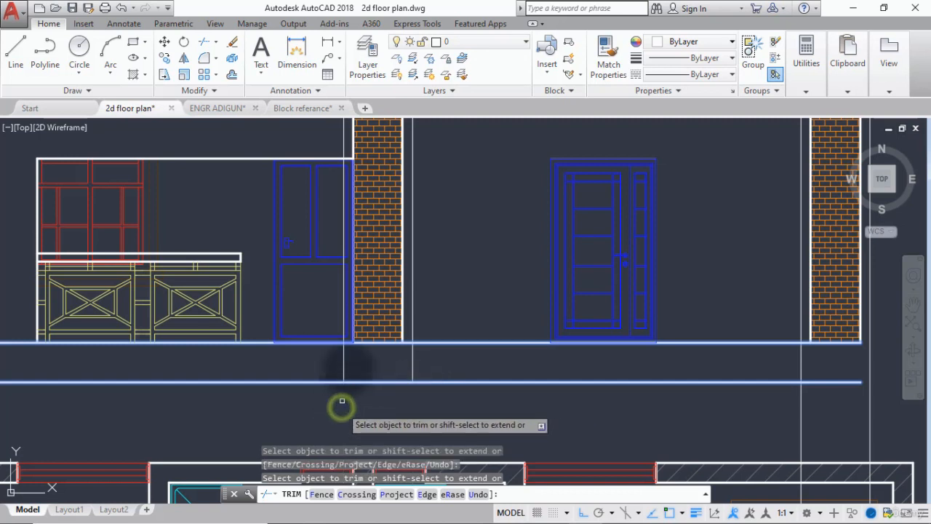
# Trim the left column's two projection lines above the ground floor line, and the right column's inner projection line above and below the base strip.
pyautogui.click(341, 326)
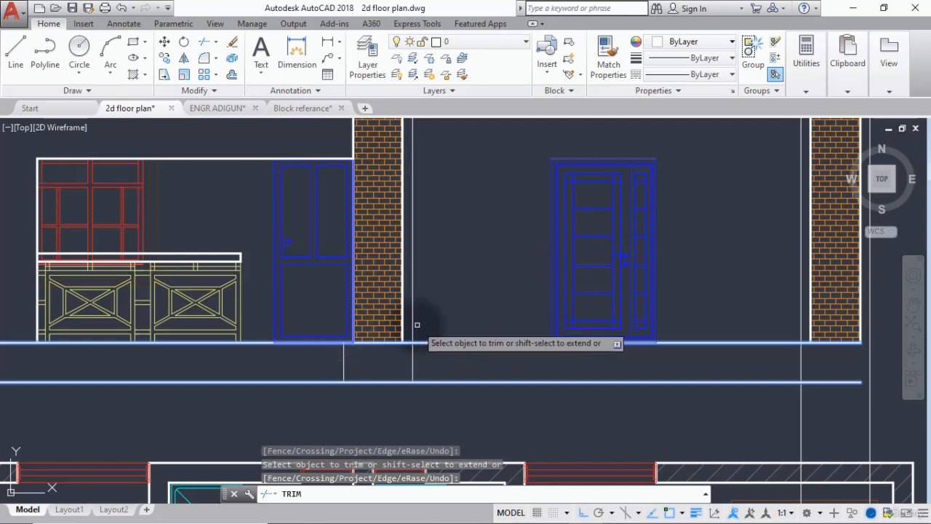
pyautogui.click(414, 324)
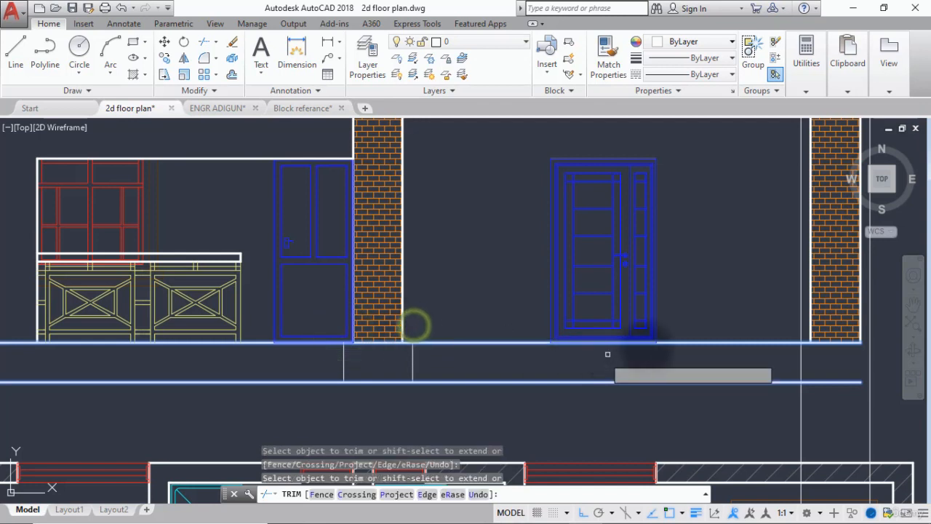
pyautogui.click(802, 324)
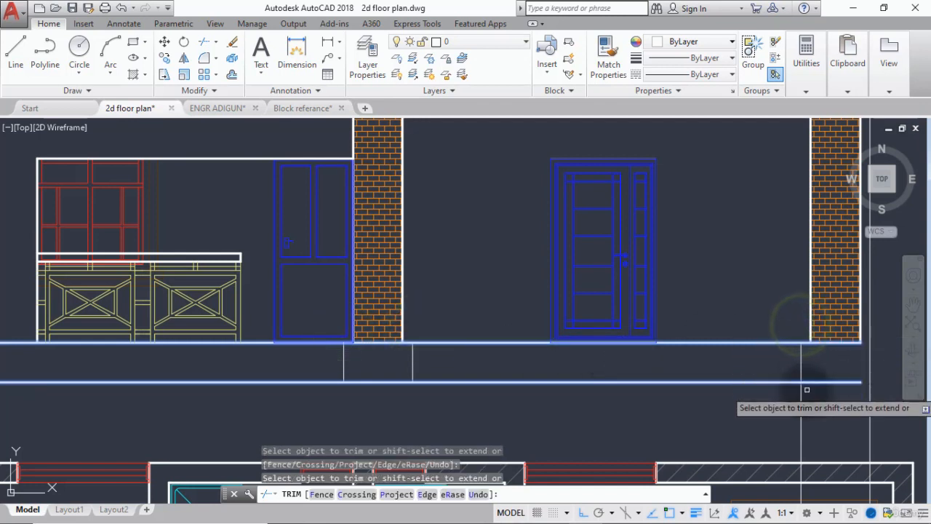
pyautogui.rightClick(799, 393)
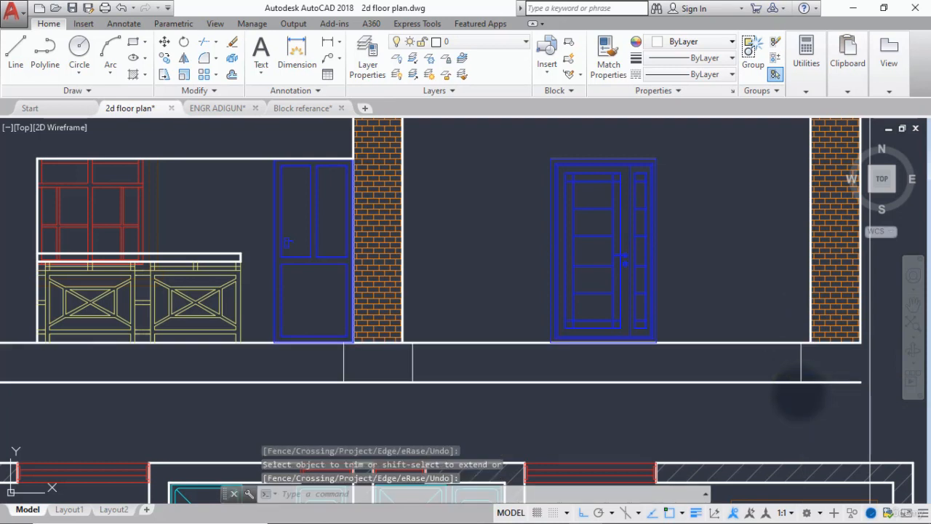
# Extend the base line and the ground floor line to the outer projection line beyond the right brick column.
pyautogui.write('ex')
pyautogui.press('Return')
pyautogui.press('Return')
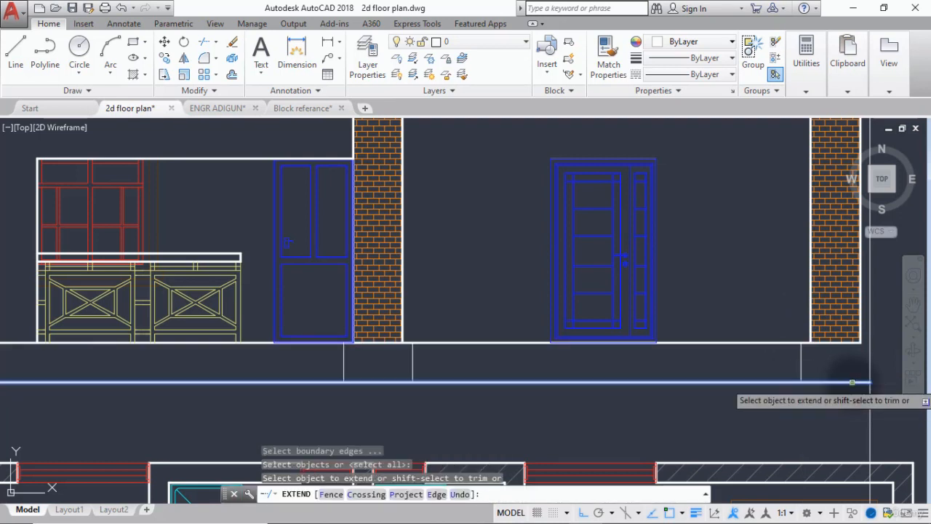
pyautogui.click(852, 382)
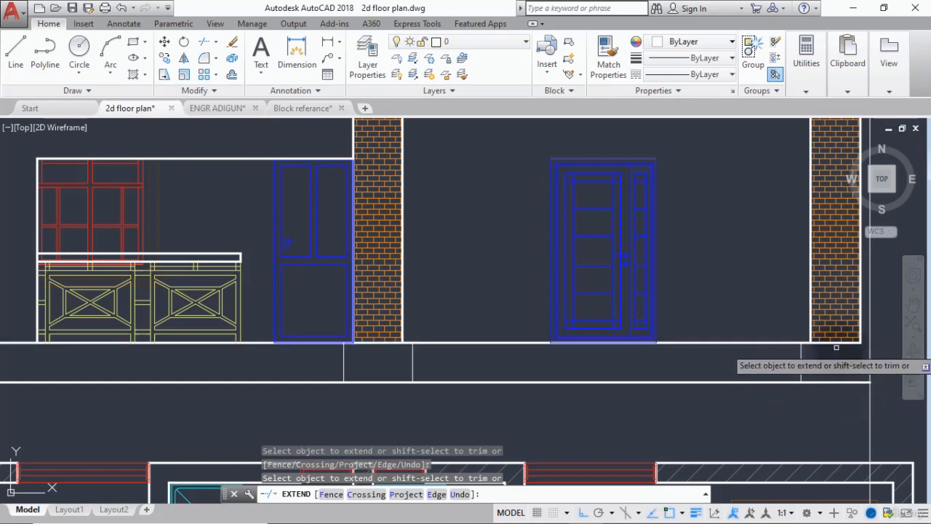
pyautogui.click(843, 343)
pyautogui.rightClick(861, 361)
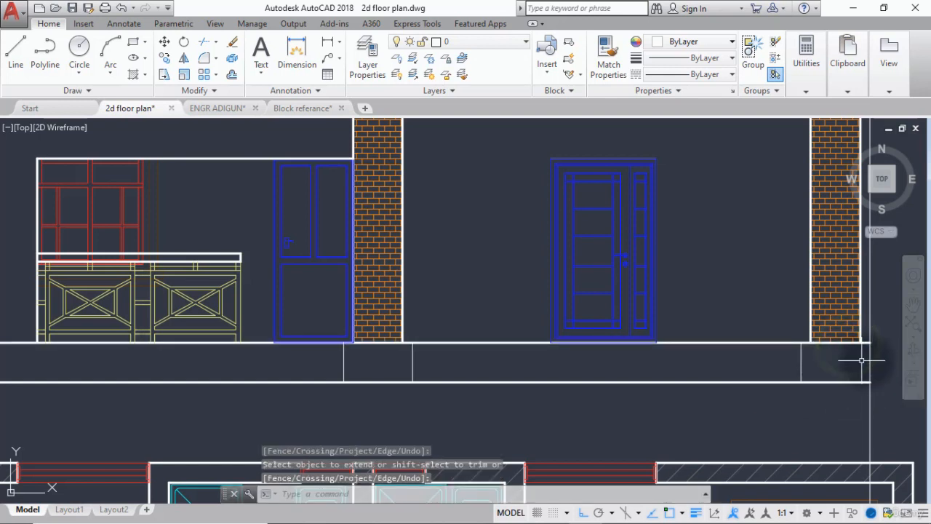
# Trim the right column's outer projection line above the ground floor line and below the base line, using both lines as cutting edges.
pyautogui.write('tr')
pyautogui.press('Return')
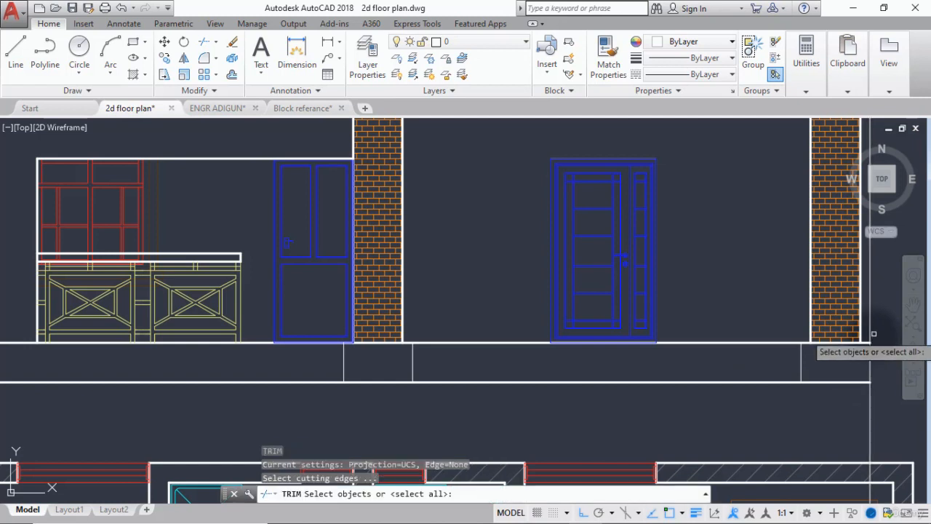
pyautogui.click(865, 342)
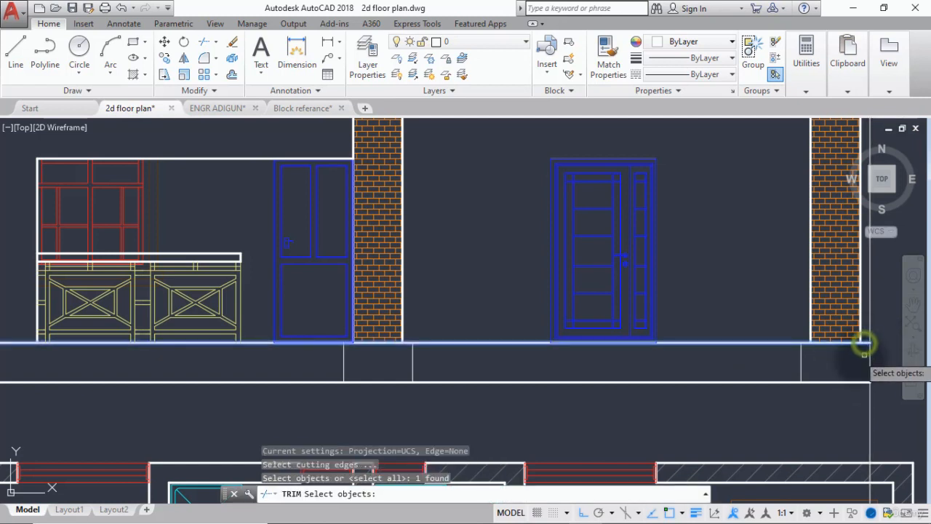
pyautogui.click(854, 381)
pyautogui.rightClick(869, 405)
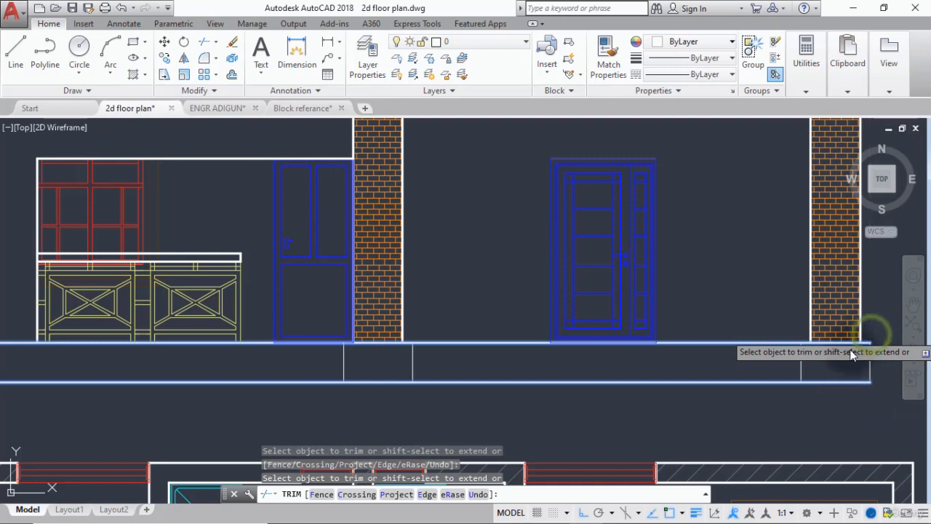
pyautogui.press('Return')
# Match the properties of the ground floor line onto the four vertical edges of the two column bases.
pyautogui.write('ma')
pyautogui.press('Return')
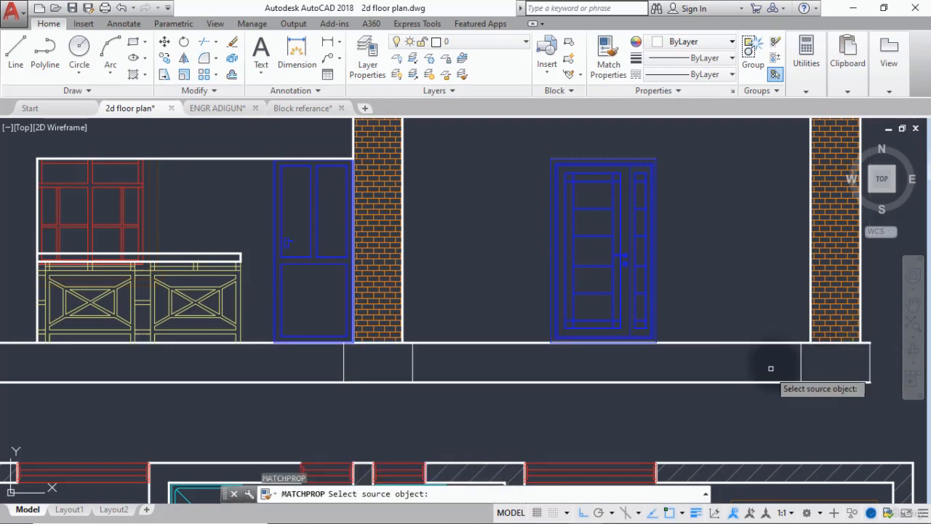
pyautogui.click(778, 343)
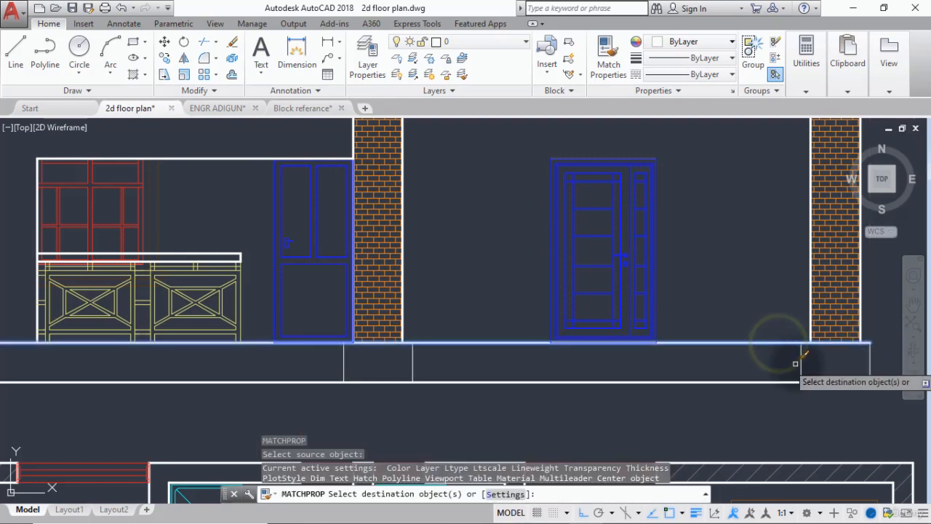
pyautogui.click(800, 364)
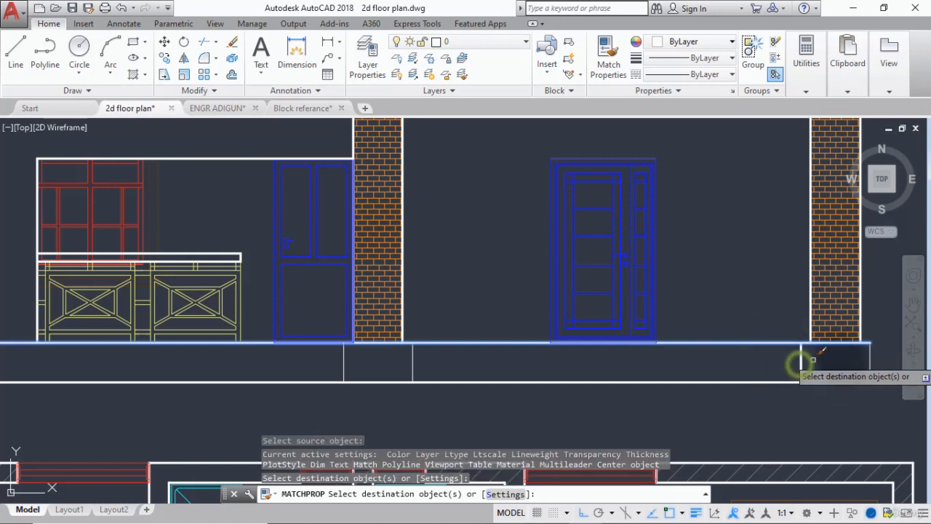
pyautogui.click(867, 358)
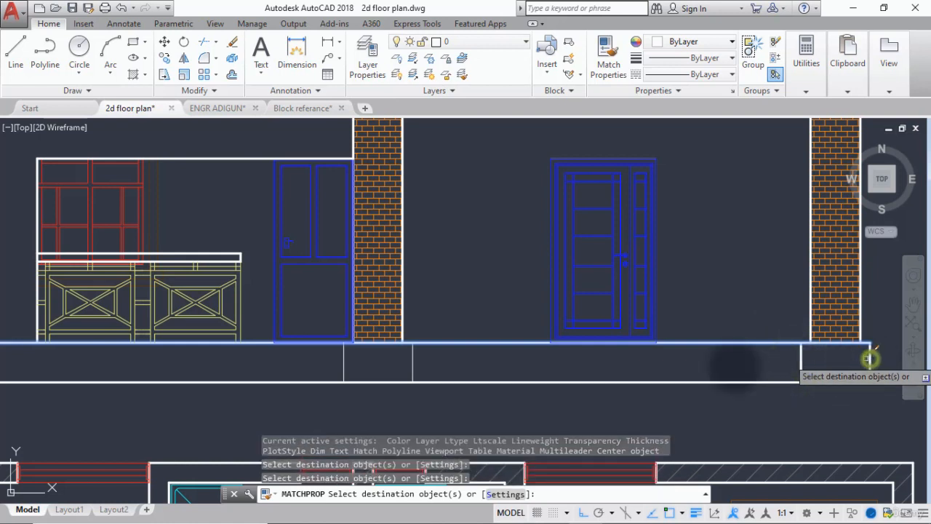
pyautogui.click(412, 363)
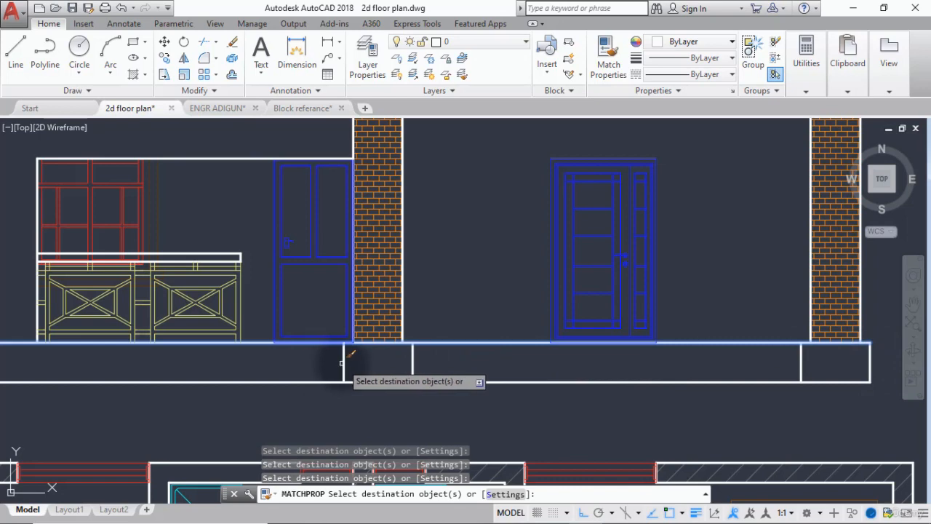
pyautogui.press('Return')
# Bring the ground floor line to the front of the draw order.
pyautogui.scroll(-2, 333, 373)
pyautogui.scroll(-6, 395, 383)
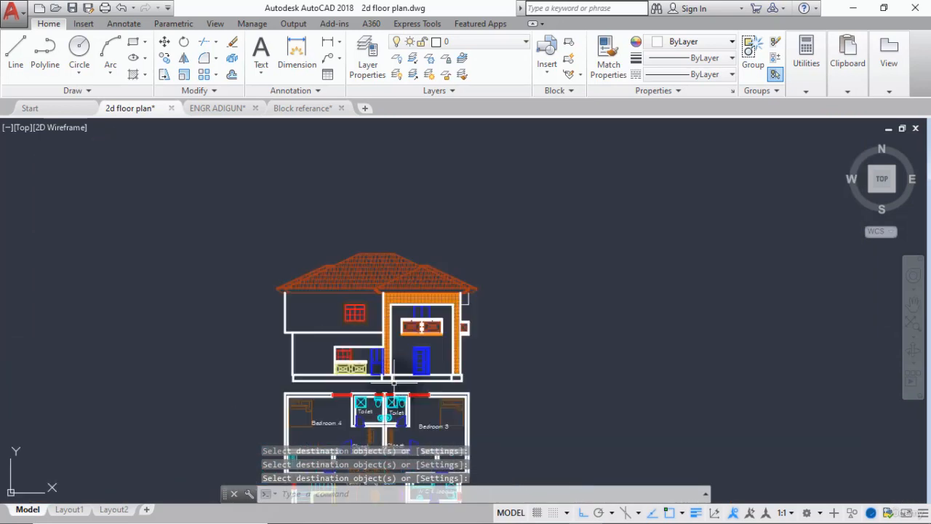
pyautogui.moveTo(395, 383); pyautogui.dragTo(455, 356, button='middle')
pyautogui.scroll(8, 444, 360)
pyautogui.scroll(-4, 376, 329)
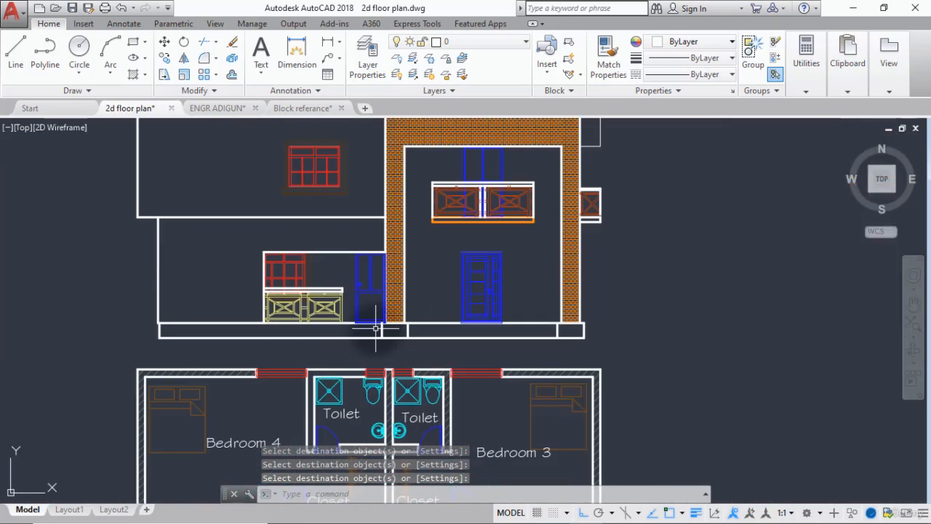
pyautogui.moveTo(385, 341); pyautogui.dragTo(415, 352, button='middle')
pyautogui.scroll(5, 499, 325)
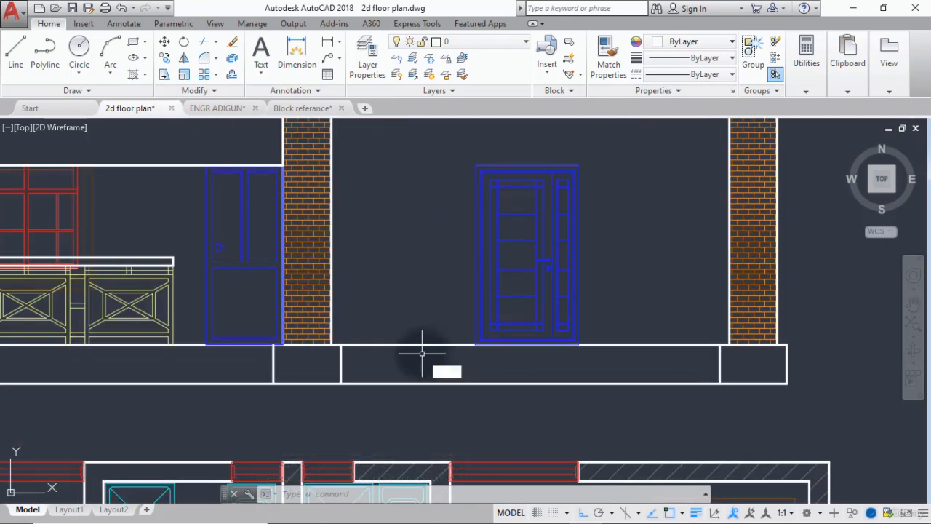
pyautogui.press('Return')
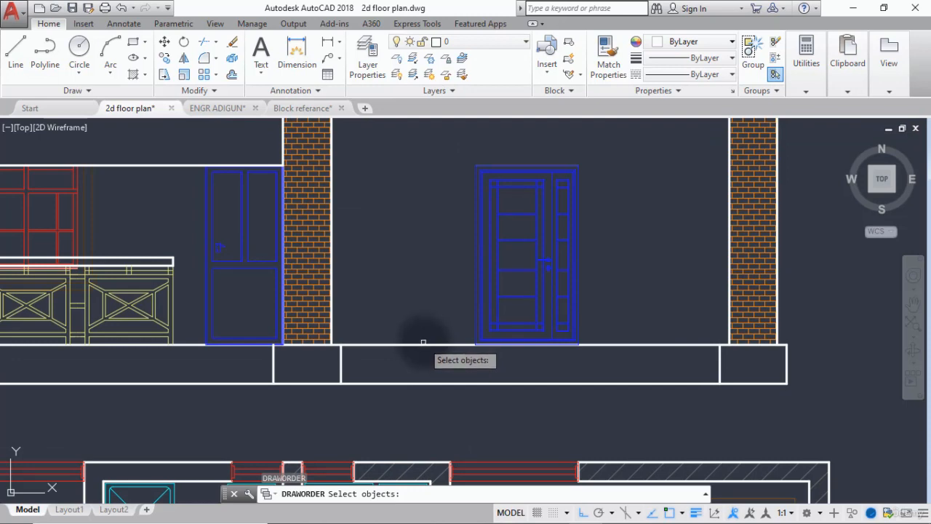
pyautogui.click(424, 343)
pyautogui.scroll(-3, 418, 345)
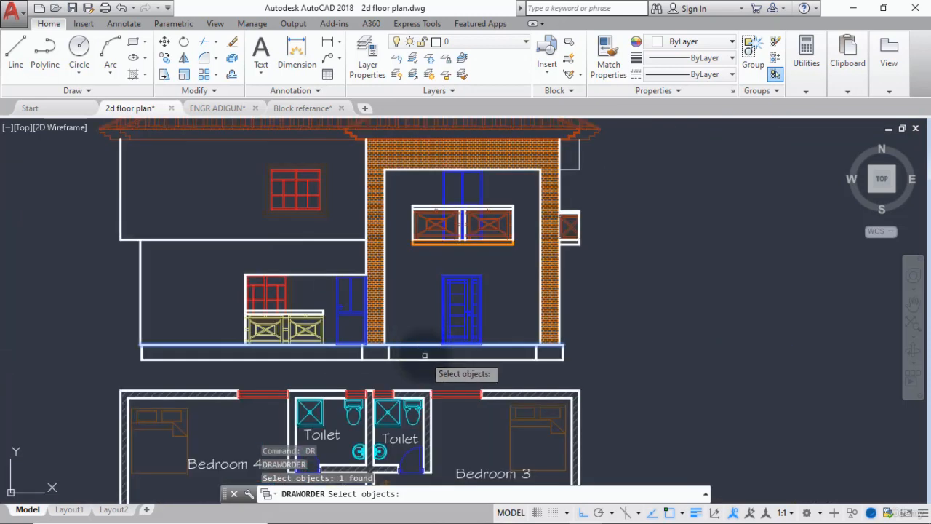
pyautogui.press('Return')
pyautogui.click(460, 419)
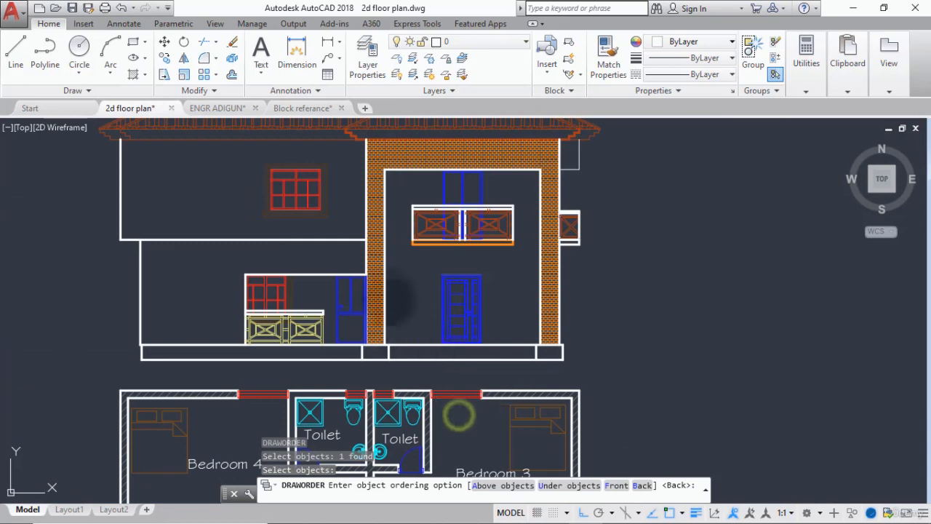
# Offset the ground floor line 150 downward into the base strip.
pyautogui.scroll(2, 396, 298)
pyautogui.moveTo(414, 380); pyautogui.dragTo(389, 371, button='middle')
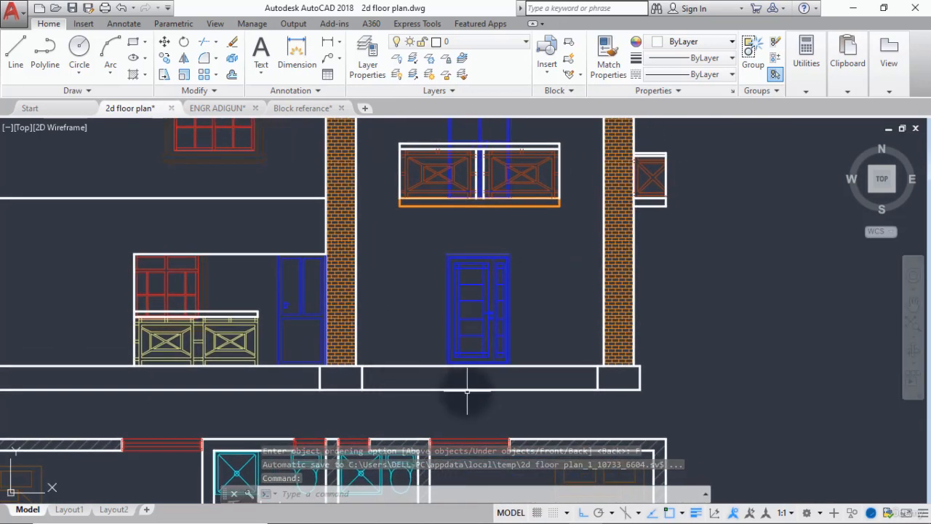
pyautogui.write('o')
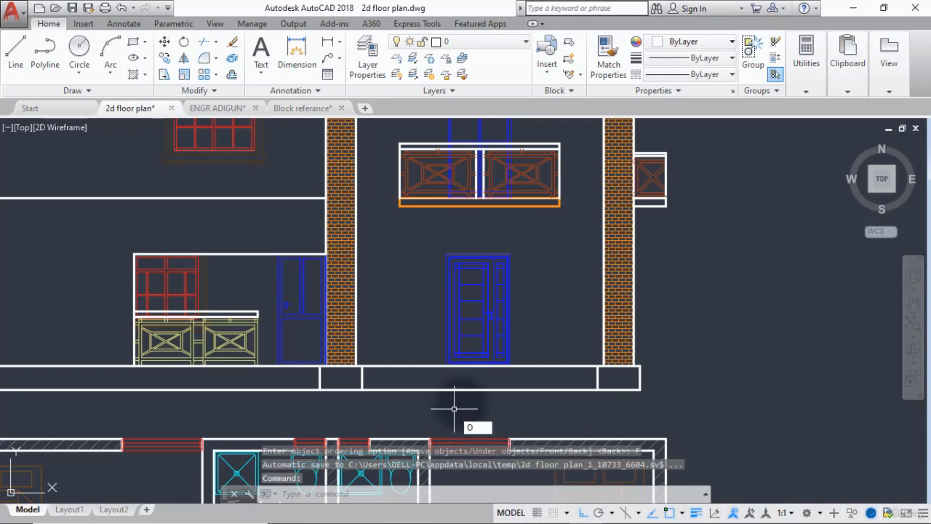
pyautogui.press('Return')
pyautogui.write('150')
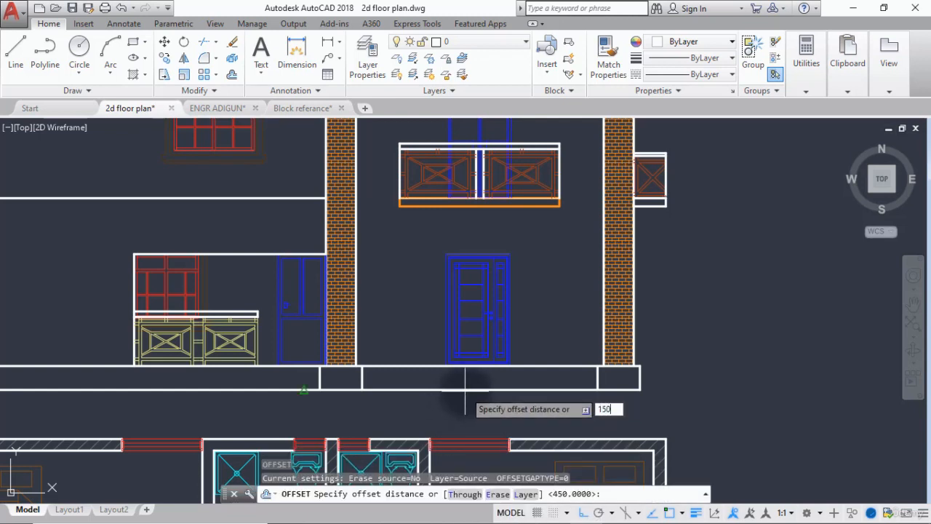
pyautogui.press('Return')
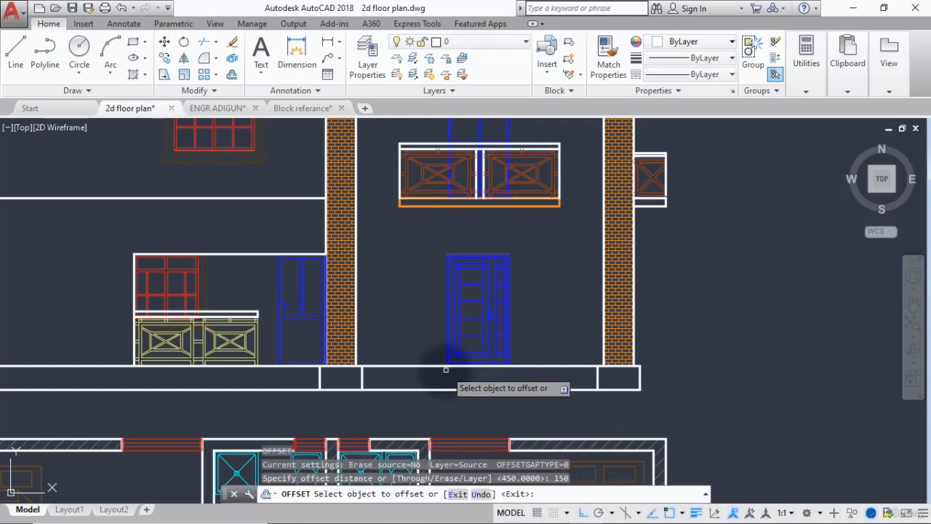
pyautogui.click(435, 366)
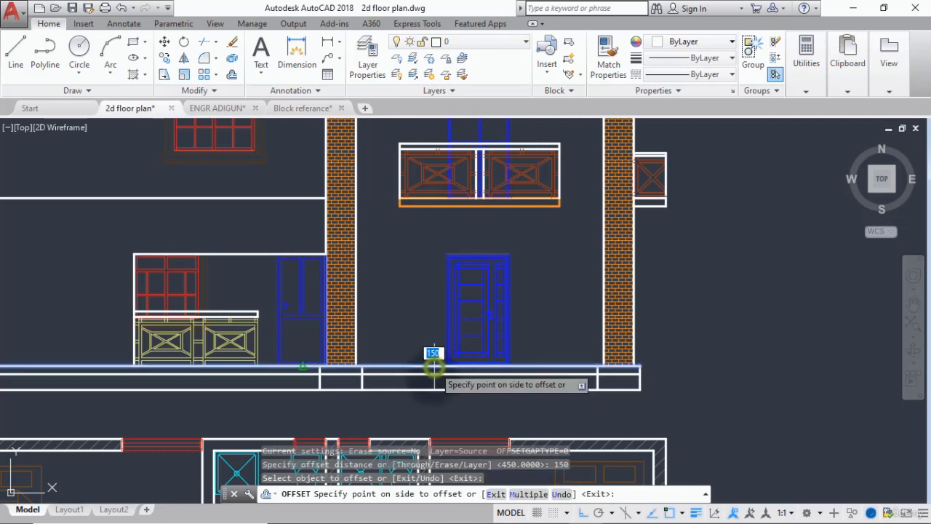
pyautogui.click(427, 374)
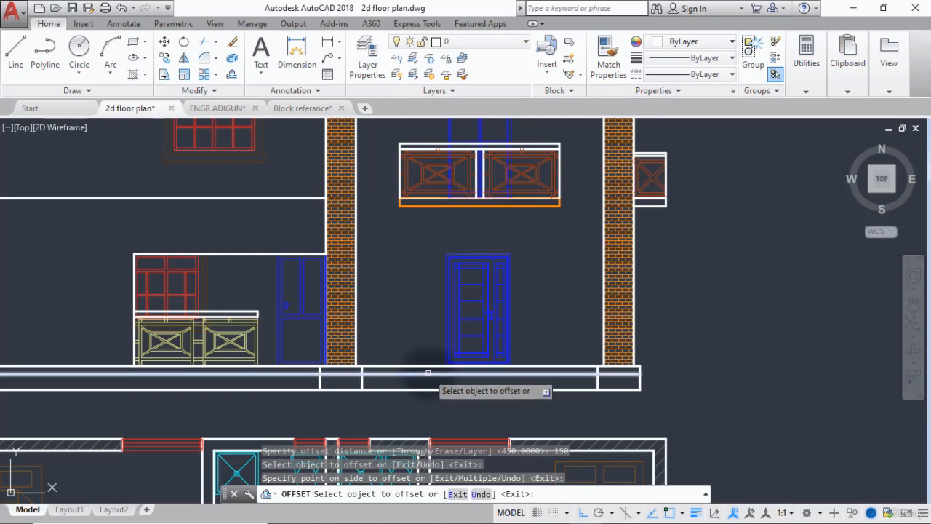
# Offset the line inside the base strip another 150 downward to divide the base into three bands.
pyautogui.click(426, 373)
pyautogui.scroll(4, 413, 368)
pyautogui.scroll(-2, 413, 368)
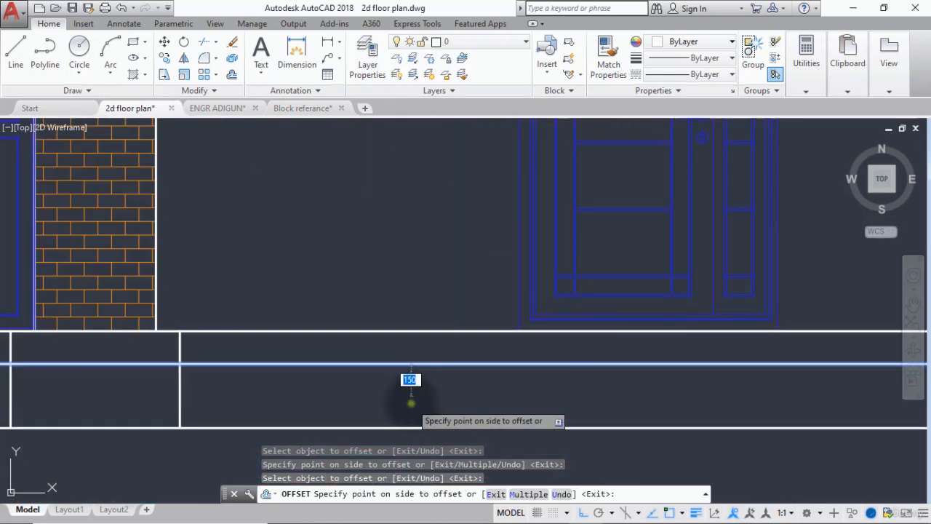
pyautogui.click(412, 399)
pyautogui.scroll(-4, 411, 399)
pyautogui.press('Escape')
pyautogui.press('Escape')
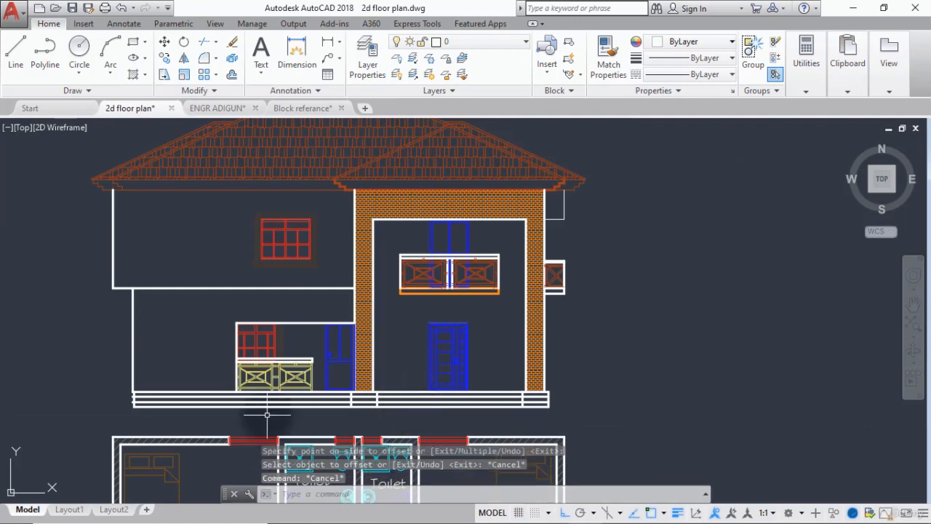
# Draw a vertical line from the lower right corner of the yellow railing down past the base line.
pyautogui.scroll(6, 308, 408)
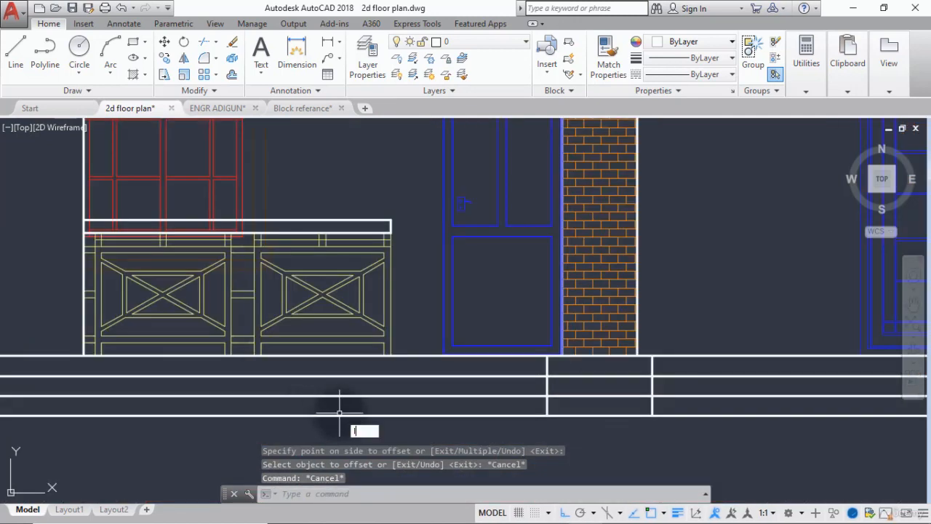
pyautogui.press('Return')
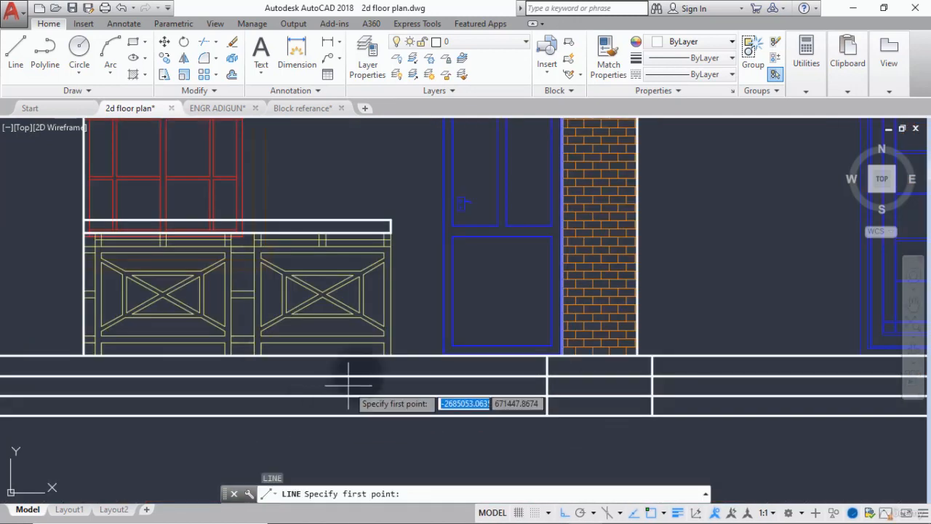
pyautogui.click(389, 357)
pyautogui.scroll(3, 390, 382)
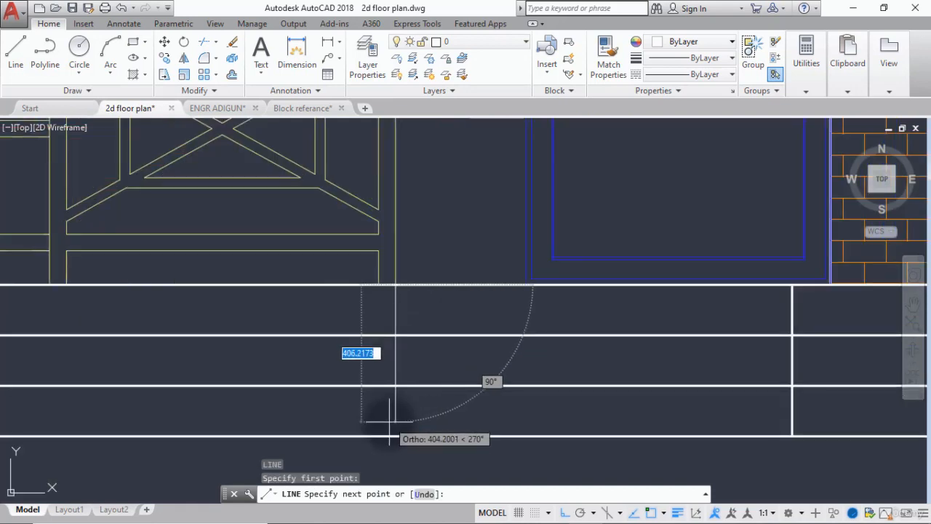
pyautogui.click(379, 471)
pyautogui.press('Escape')
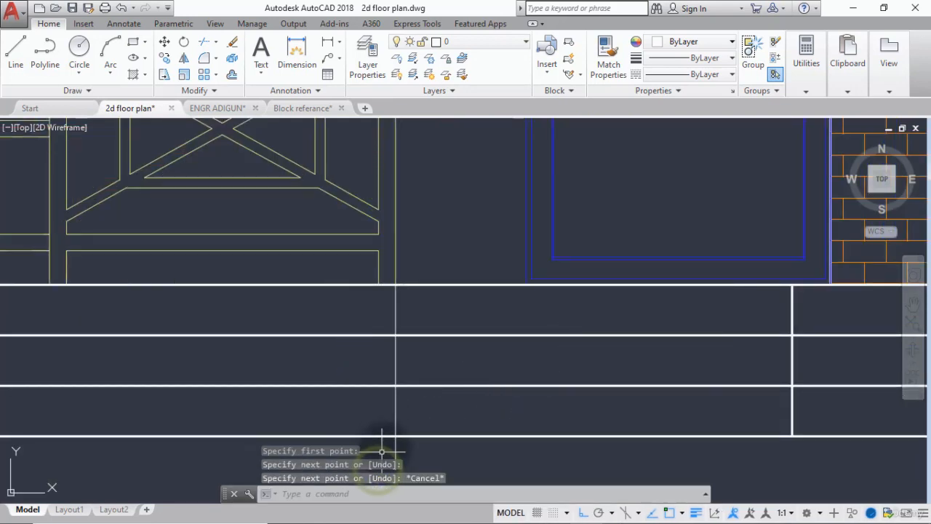
pyautogui.scroll(-3, 381, 452)
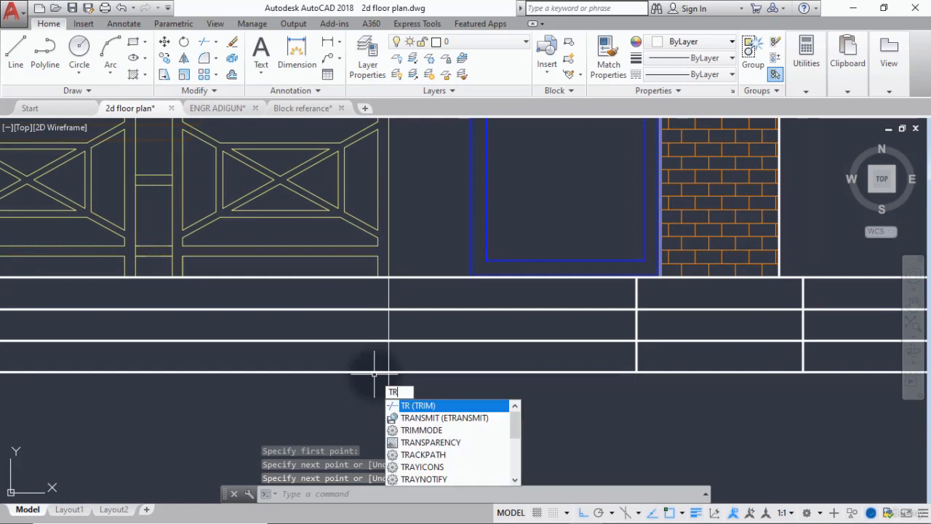
pyautogui.press('Return')
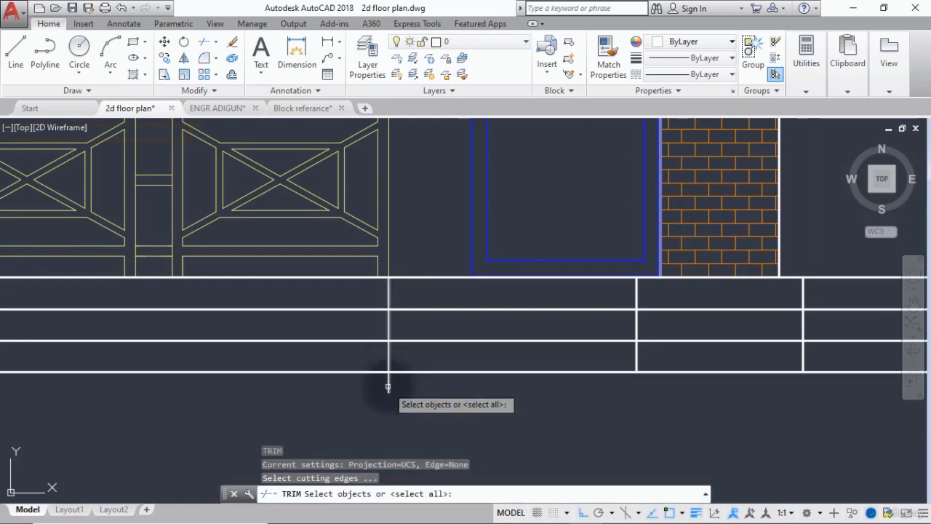
pyautogui.press('Return')
# Try to explode the base line where the vertical line below the railing crosses it.
pyautogui.press('Return')
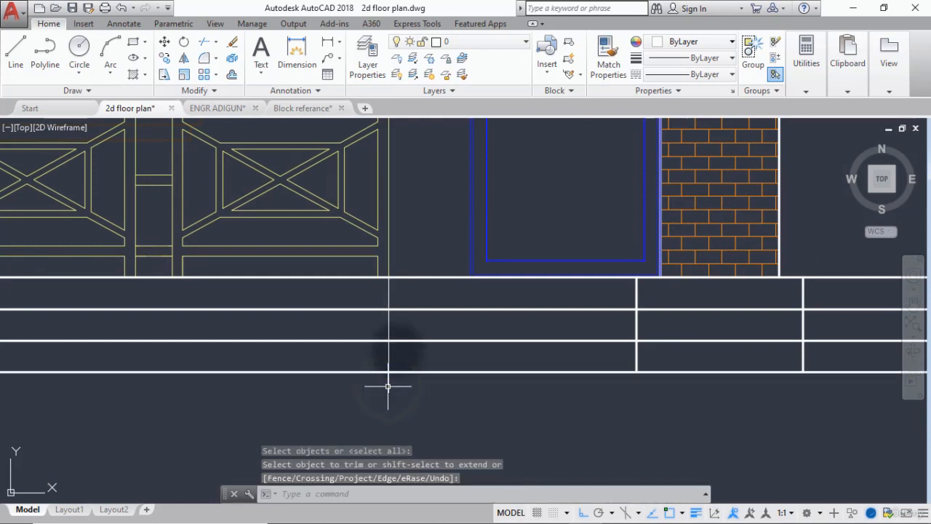
pyautogui.press('Return')
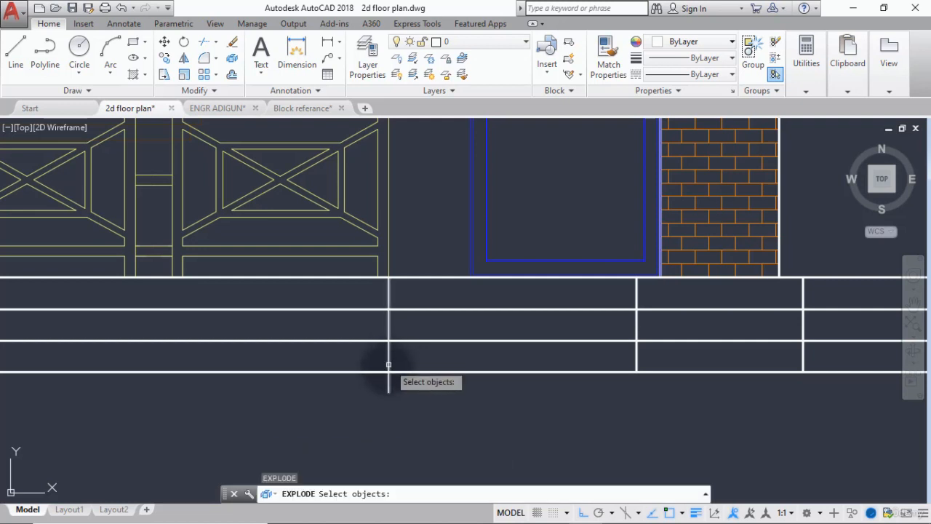
pyautogui.click(386, 373)
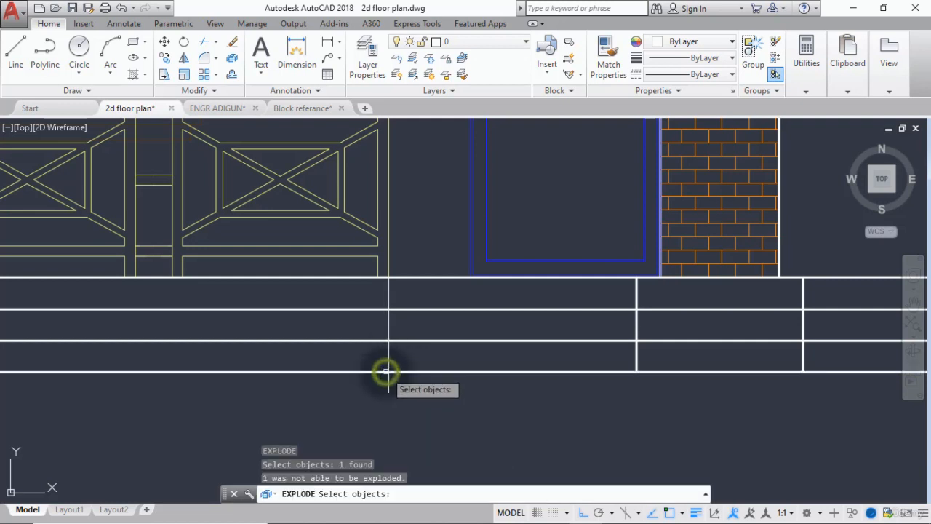
pyautogui.click(380, 372)
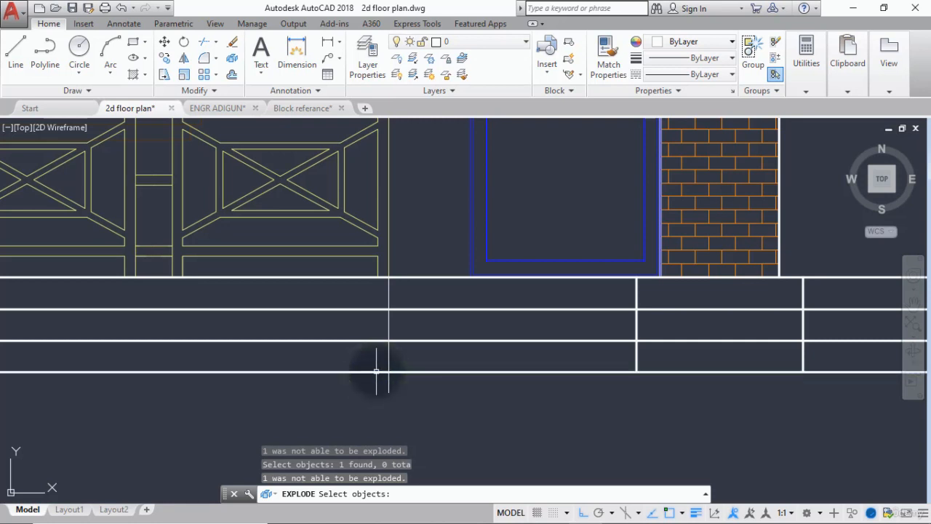
pyautogui.press('Escape')
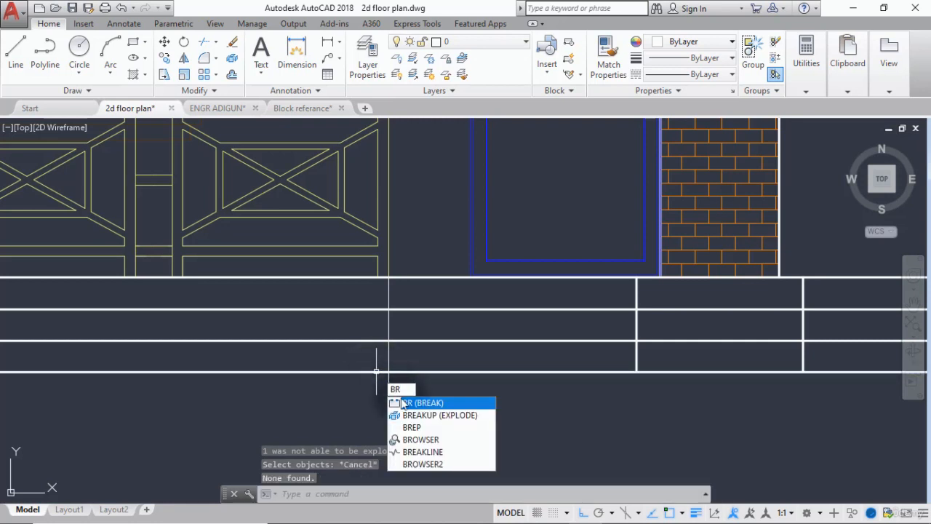
# Break the base line just beside the vertical line below the railing's right end.
pyautogui.click(404, 403)
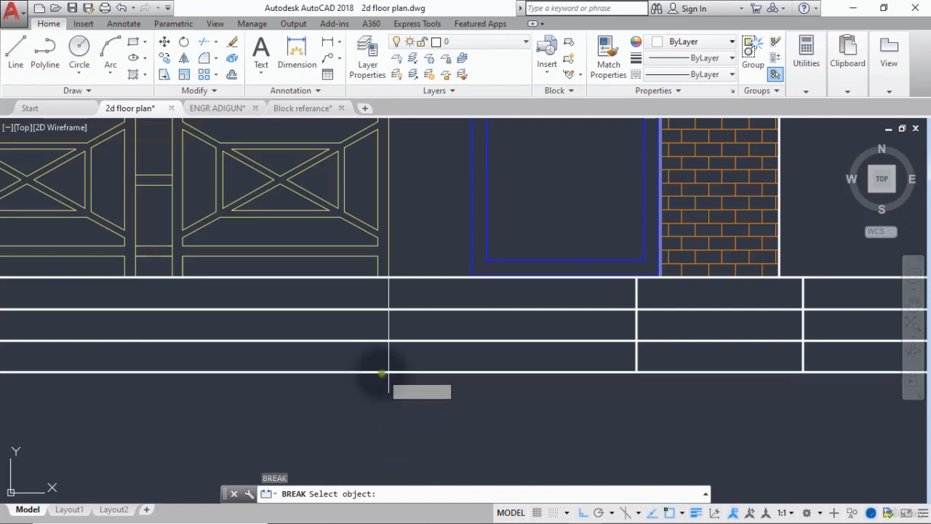
pyautogui.click(381, 373)
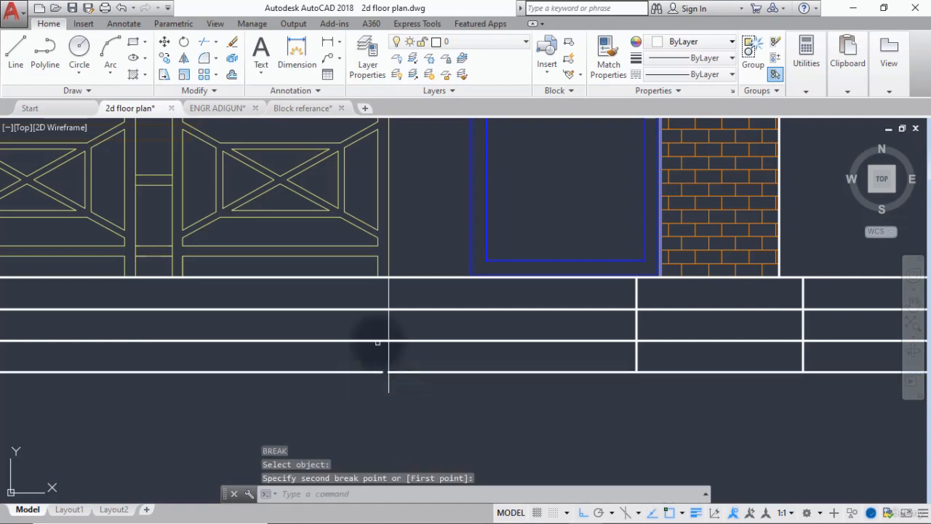
# Break the three remaining horizontal base lines, from the lower inner line up to the top line, beside the vertical line below the railing.
pyautogui.press('Return')
pyautogui.click(381, 340)
pyautogui.click(392, 341)
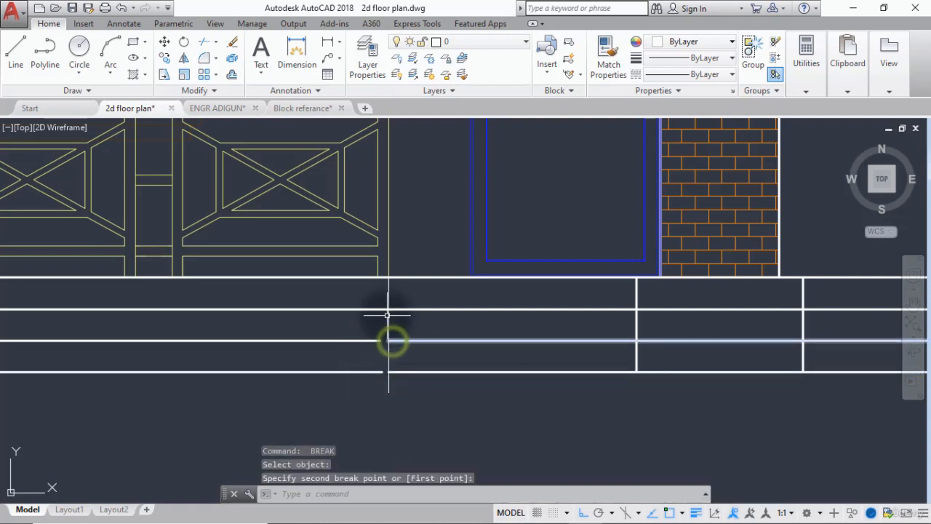
pyautogui.press('Return')
pyautogui.click(381, 310)
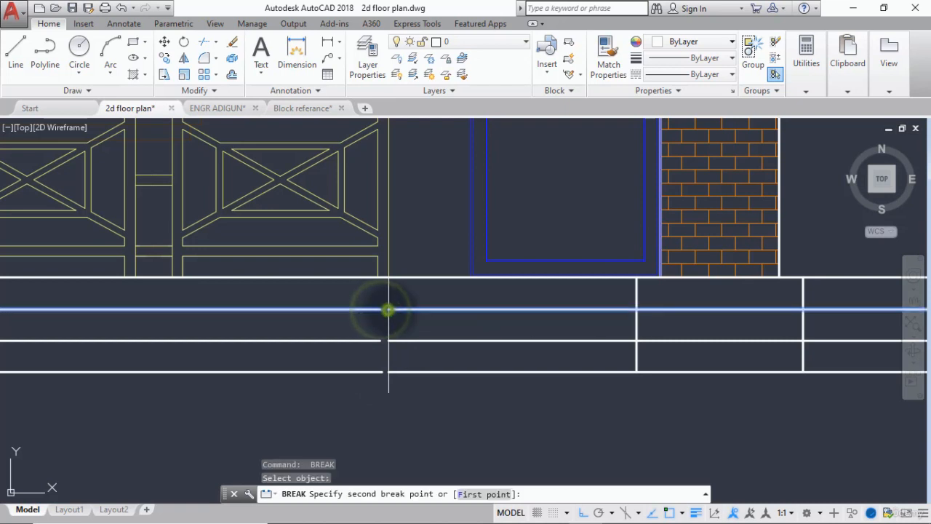
pyautogui.click(389, 310)
pyautogui.press('Return')
pyautogui.click(383, 277)
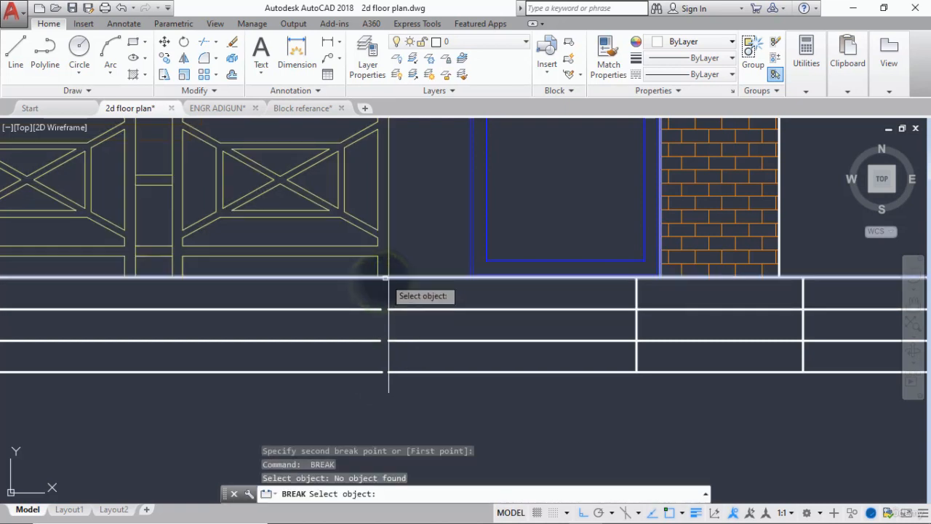
pyautogui.click(385, 277)
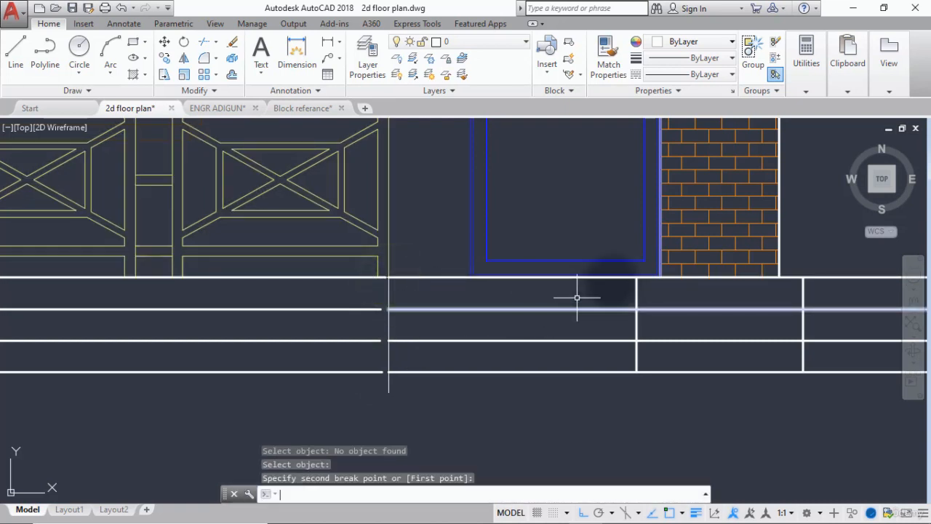
# Break all four horizontal base lines at the vertical divider beneath the right side of the blue door beside the railing.
pyautogui.press('Return')
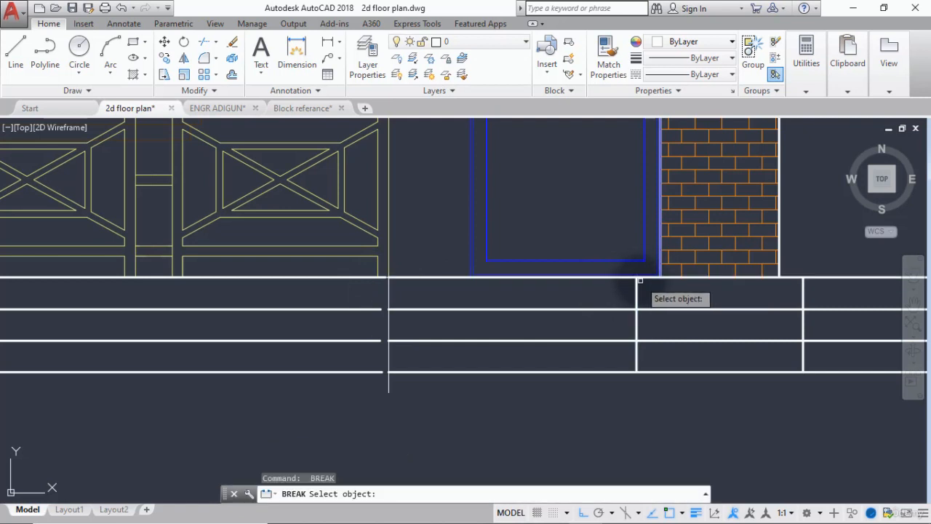
pyautogui.click(639, 278)
pyautogui.click(637, 278)
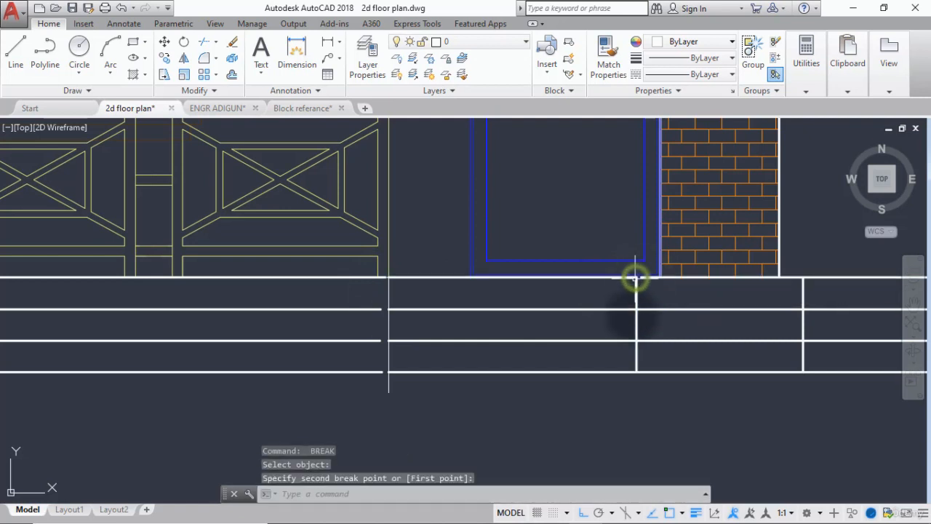
pyautogui.click(632, 340)
pyautogui.press('Return')
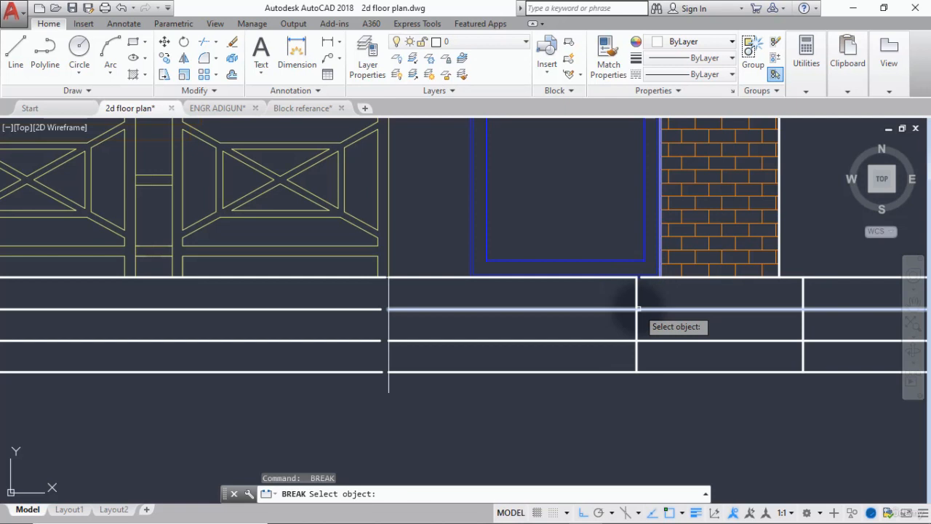
pyautogui.click(639, 309)
pyautogui.click(637, 311)
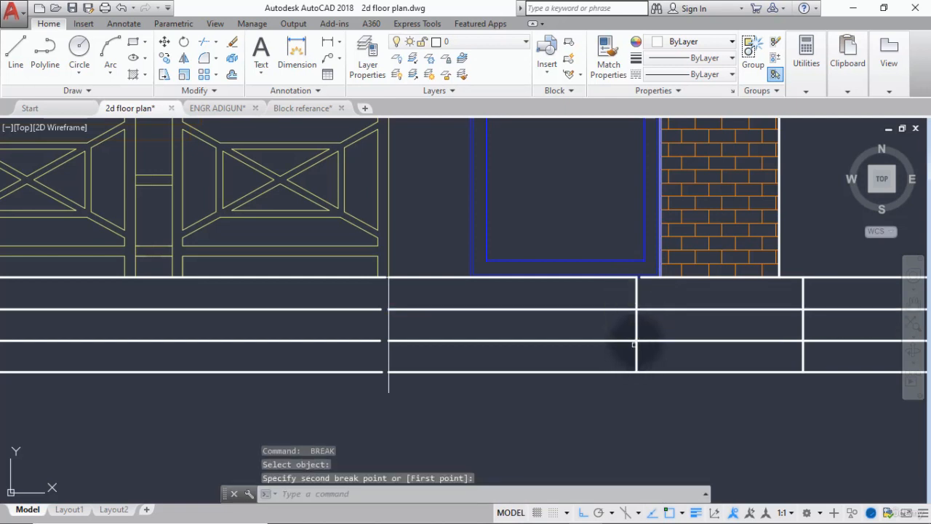
pyautogui.click(634, 342)
pyautogui.press('Return')
pyautogui.click(640, 341)
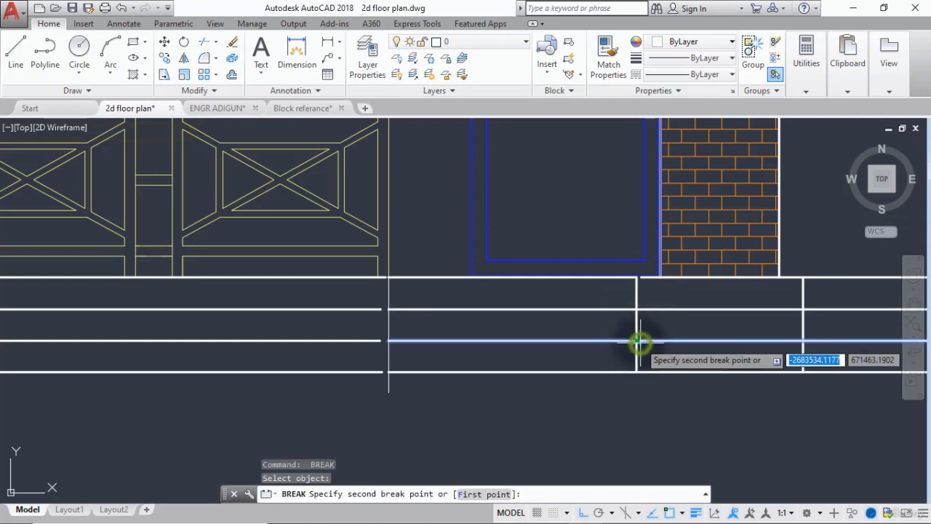
pyautogui.click(635, 342)
pyautogui.click(640, 371)
pyautogui.press('Return')
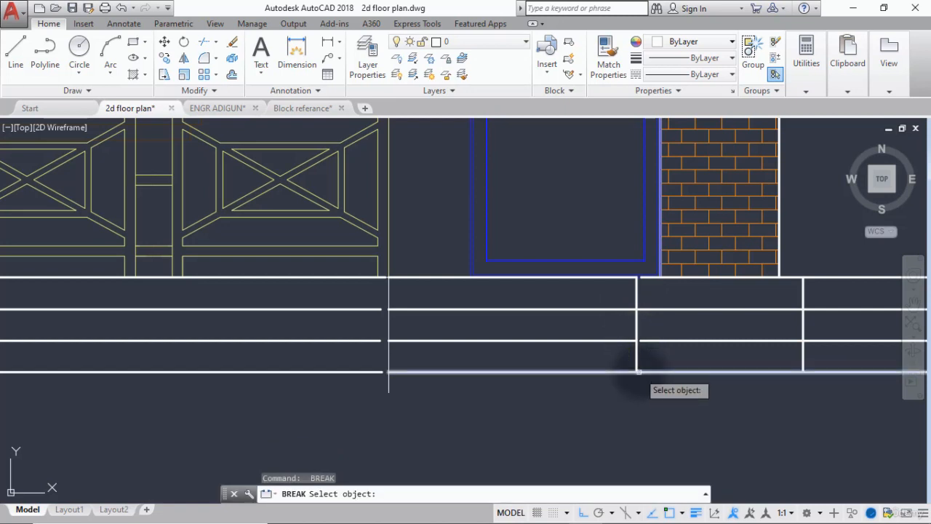
pyautogui.click(636, 372)
pyautogui.click(578, 371)
pyautogui.press('Return')
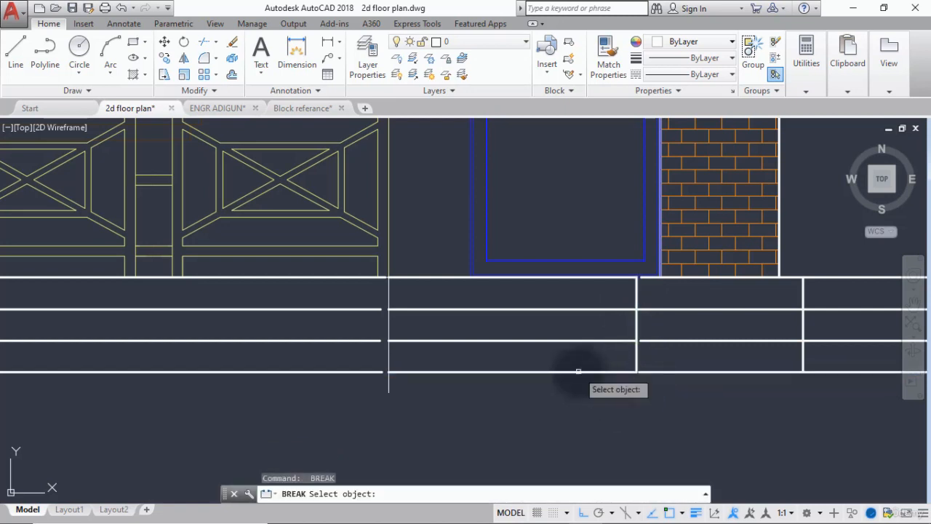
pyautogui.press('Escape')
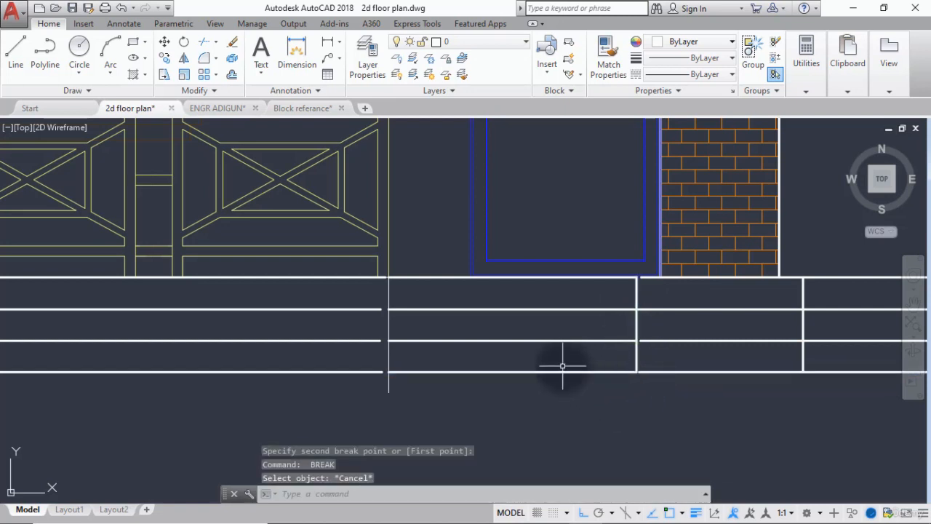
# Move the four separated base line segments between the railing and the brick column to the stairs layer.
pyautogui.click(561, 289)
pyautogui.click(528, 386)
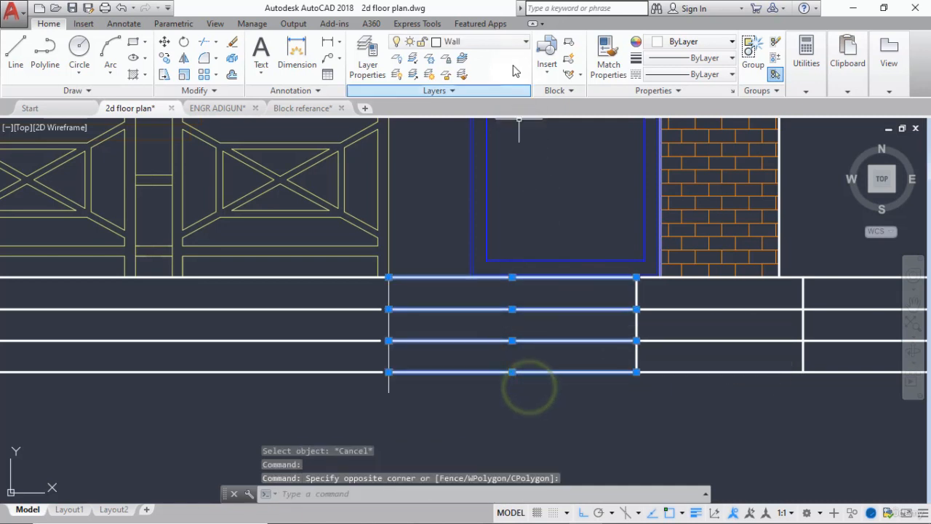
pyautogui.click(492, 42)
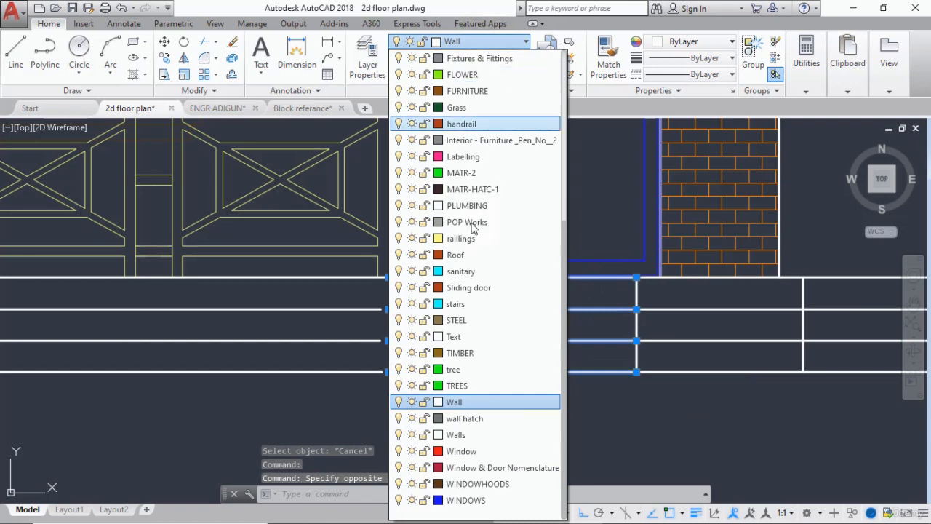
pyautogui.click(462, 307)
pyautogui.press('Escape')
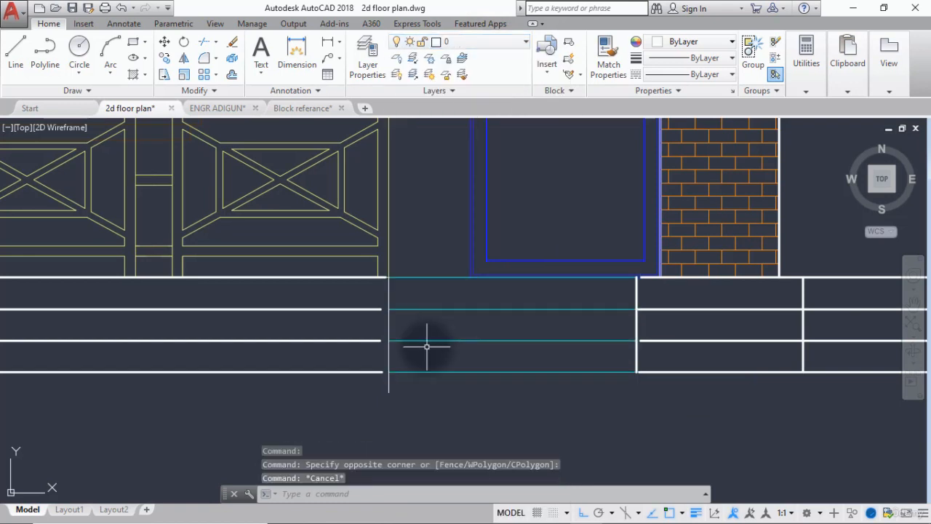
pyautogui.press('Escape')
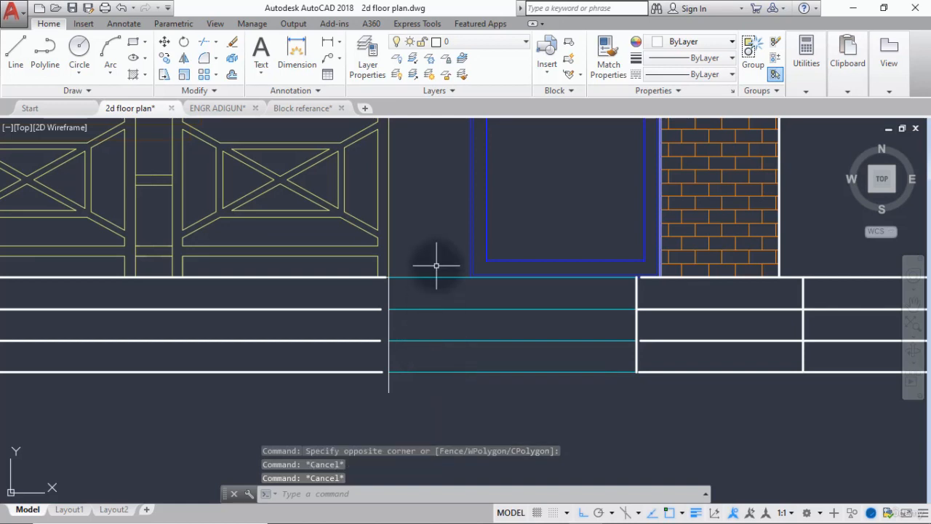
# Set the lineweight of the four stair lines to 0.30 mm.
pyautogui.click(427, 386)
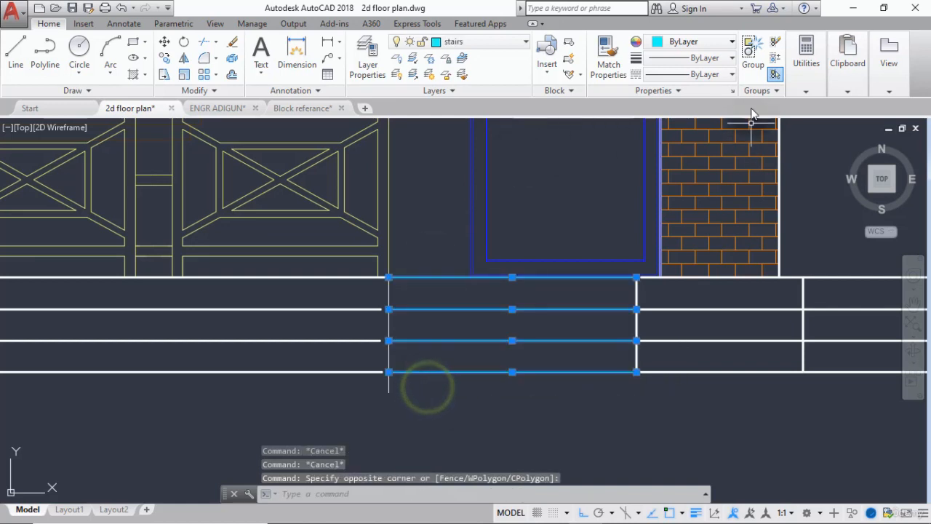
pyautogui.click(721, 59)
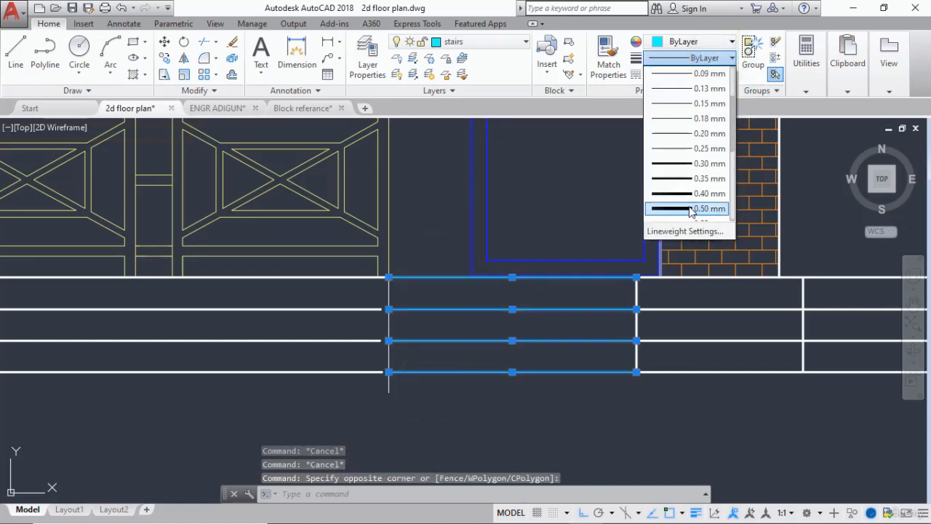
pyautogui.click(677, 148)
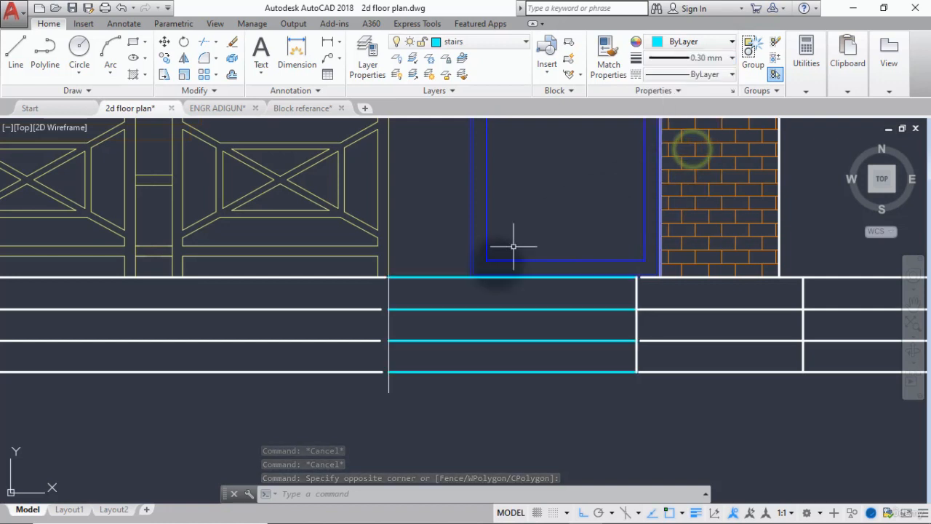
pyautogui.press('Escape')
# Trim the vertical line's overhang below the base and extend the four base lines under the railing to meet it.
pyautogui.press('Return')
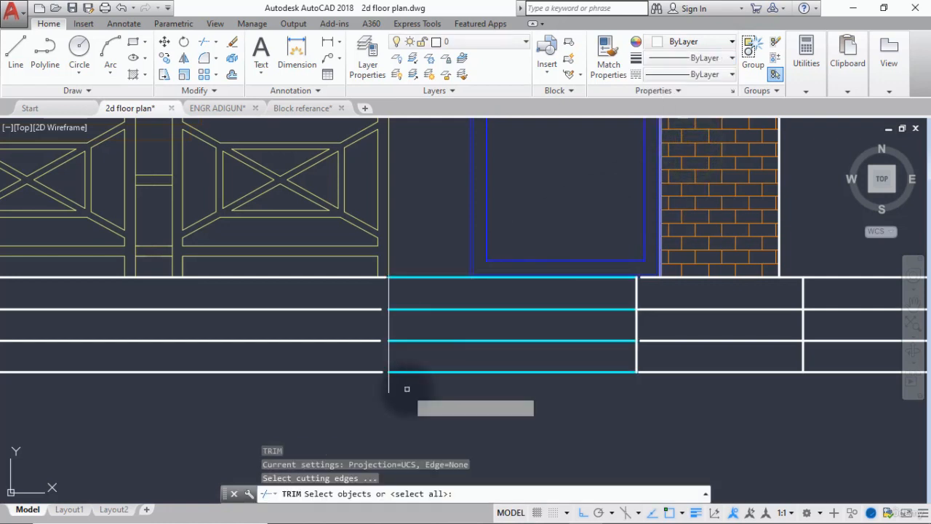
pyautogui.press('Return')
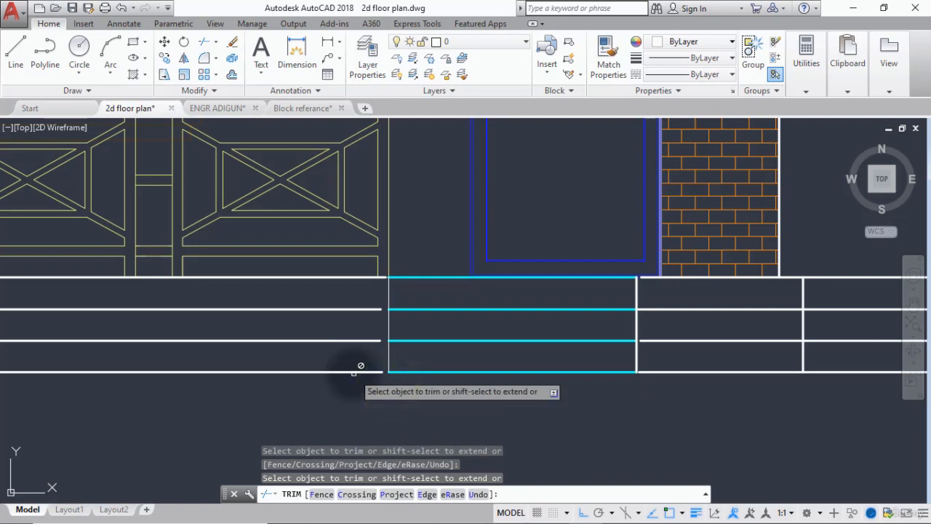
pyautogui.click(355, 371)
pyautogui.click(369, 340)
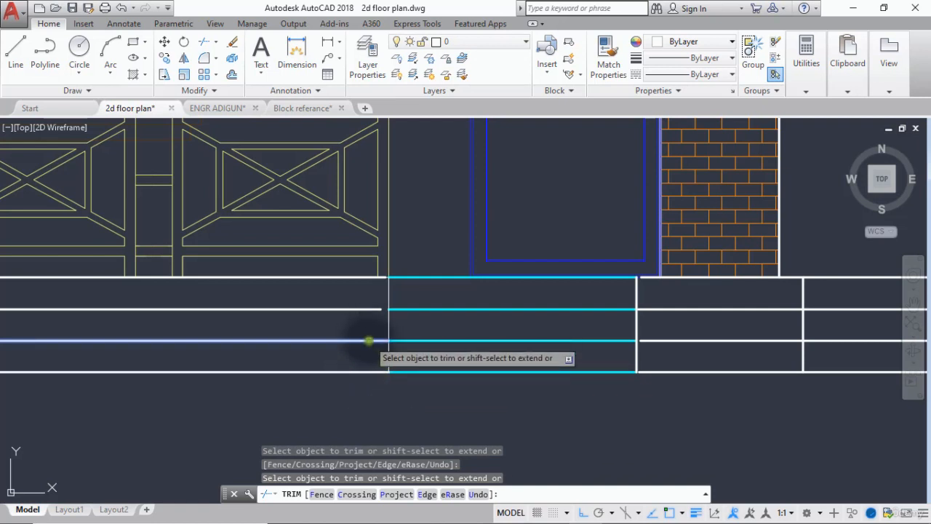
pyautogui.click(368, 309)
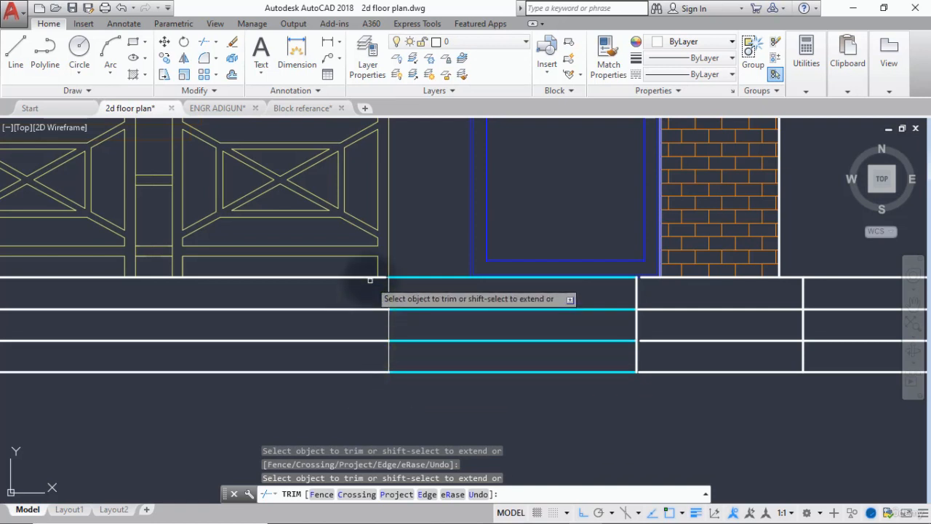
pyautogui.click(370, 278)
pyautogui.press('Return')
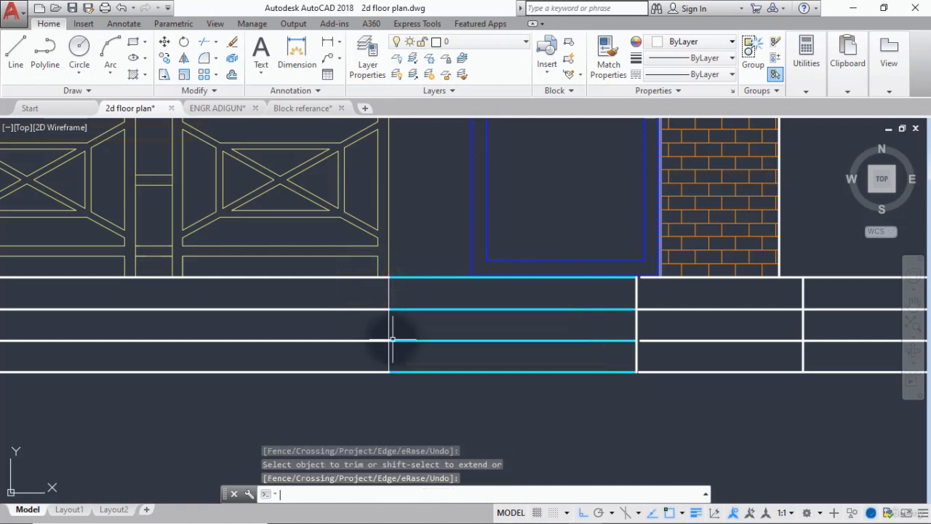
# Match the properties of a stair line onto the vertical line at the stairs' railing-side end.
pyautogui.write('ma')
pyautogui.press('Return')
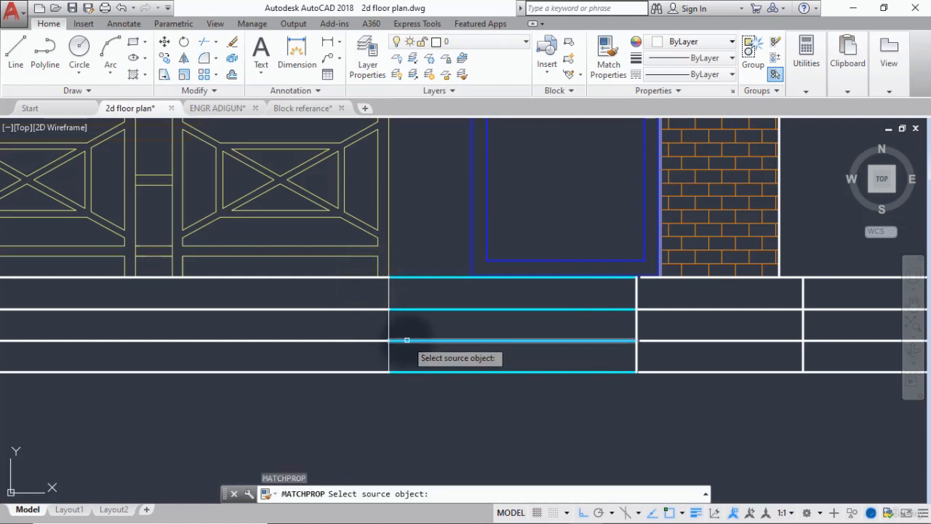
pyautogui.click(403, 339)
pyautogui.click(400, 338)
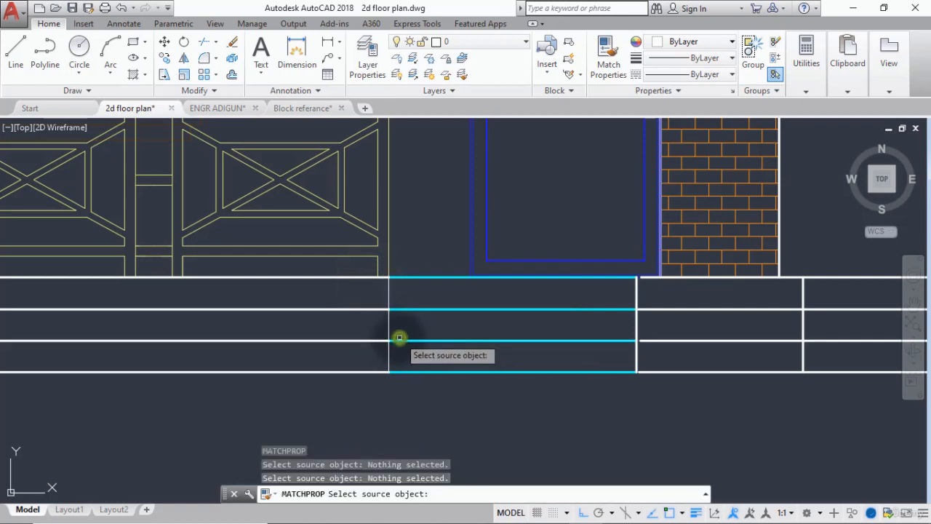
pyautogui.click(399, 337)
pyautogui.click(387, 333)
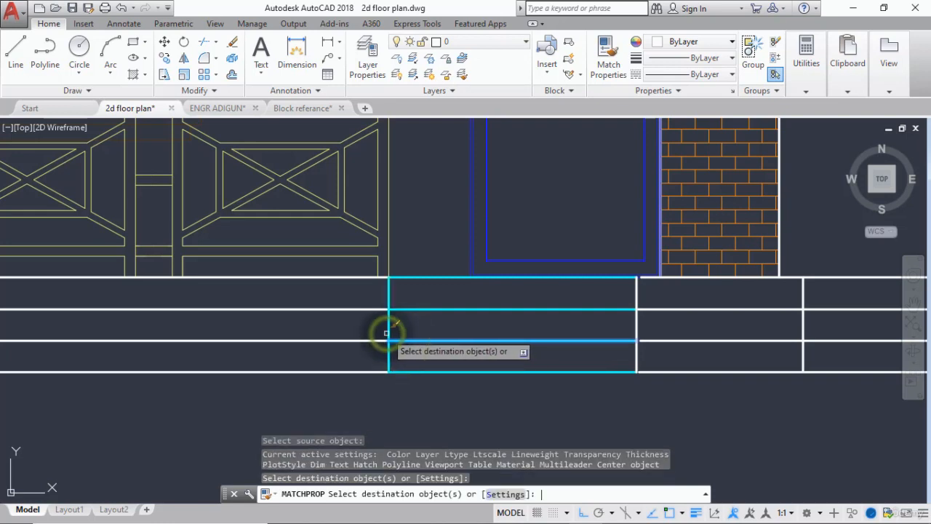
pyautogui.press('Return')
# Draw a vertical line crossing all the base lines between the brick column and the main entrance door.
pyautogui.scroll(-6, 387, 332)
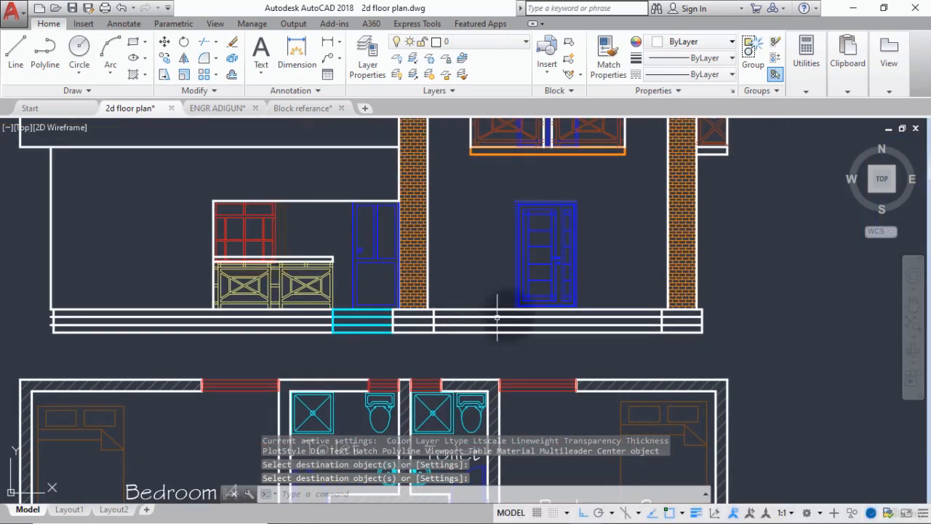
pyautogui.scroll(4, 497, 318)
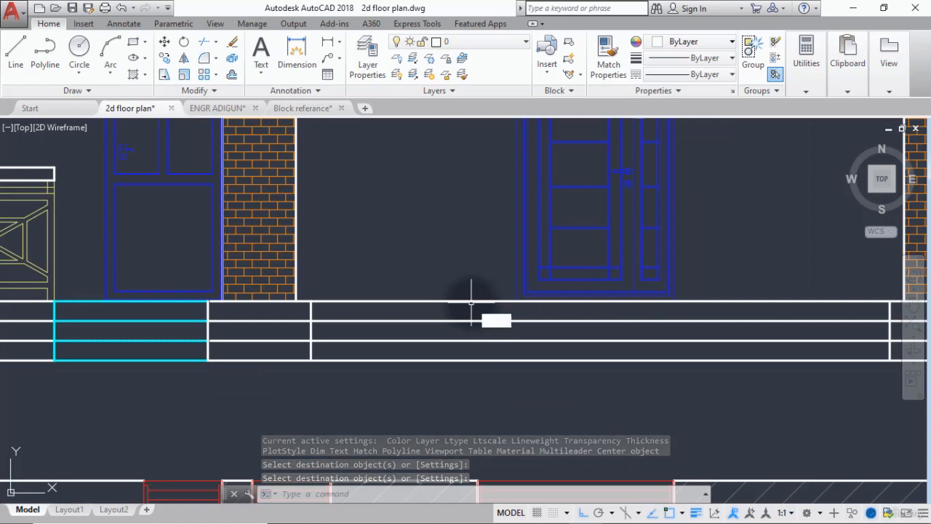
pyautogui.write('l')
pyautogui.press('Return')
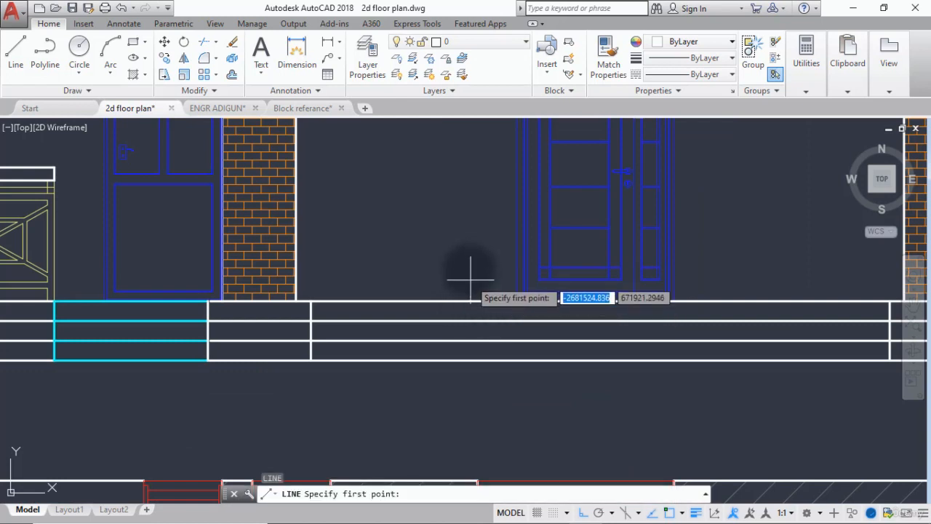
pyautogui.click(469, 270)
pyautogui.click(470, 397)
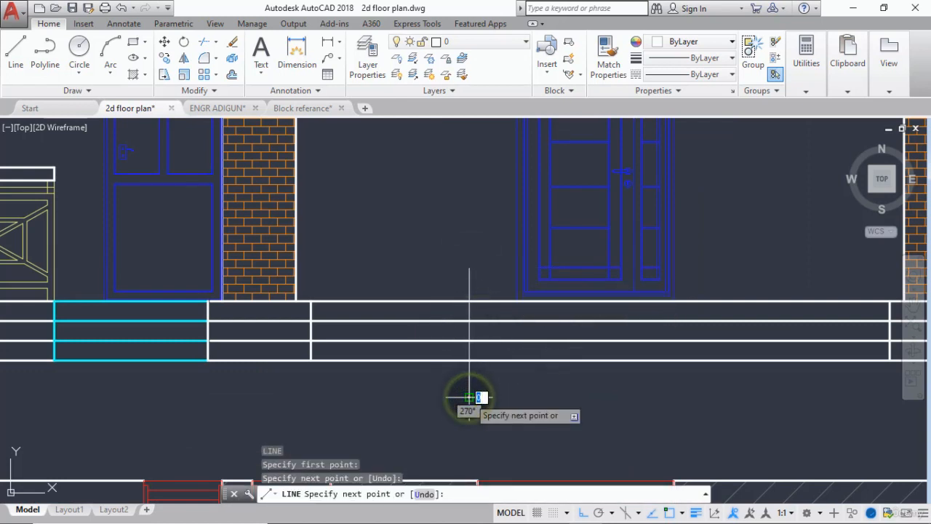
pyautogui.press('Escape')
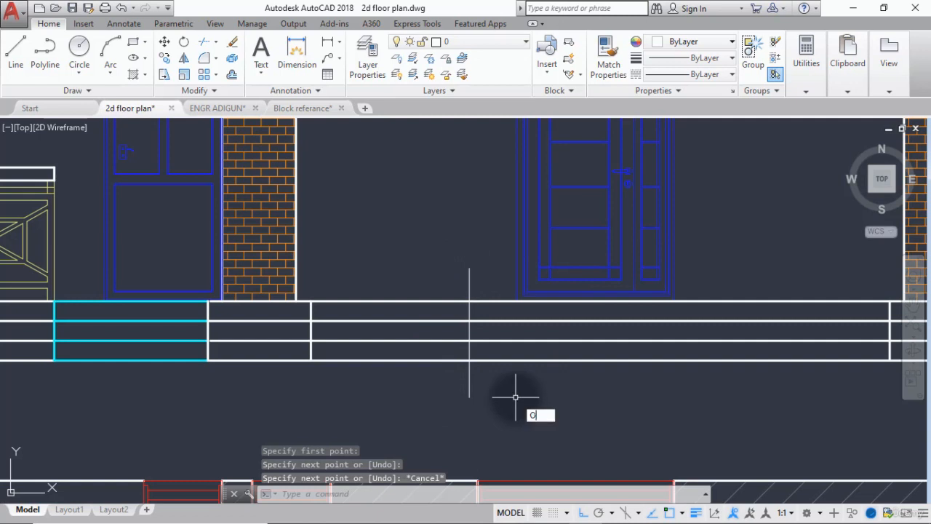
# Set the Offset command's distance to 3000.
pyautogui.write('o')
pyautogui.press('Return')
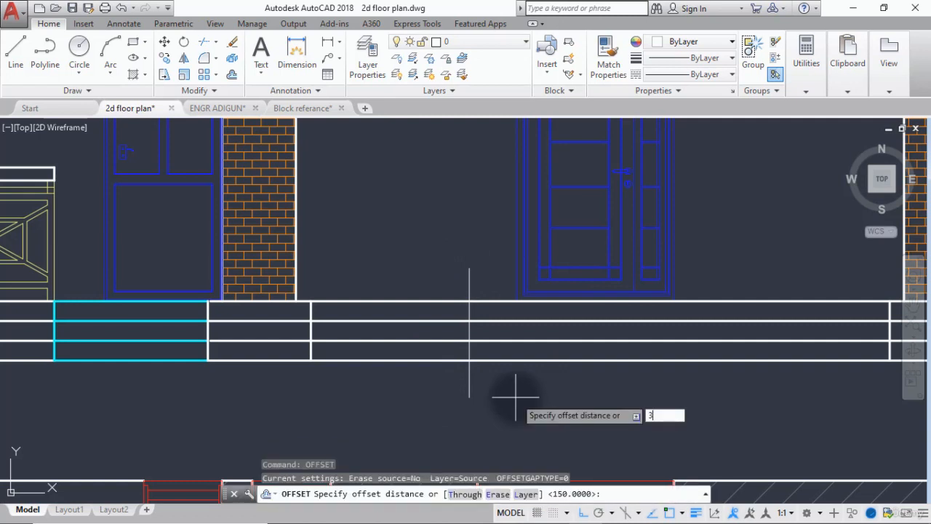
pyautogui.write('3000')
pyautogui.press('Return')
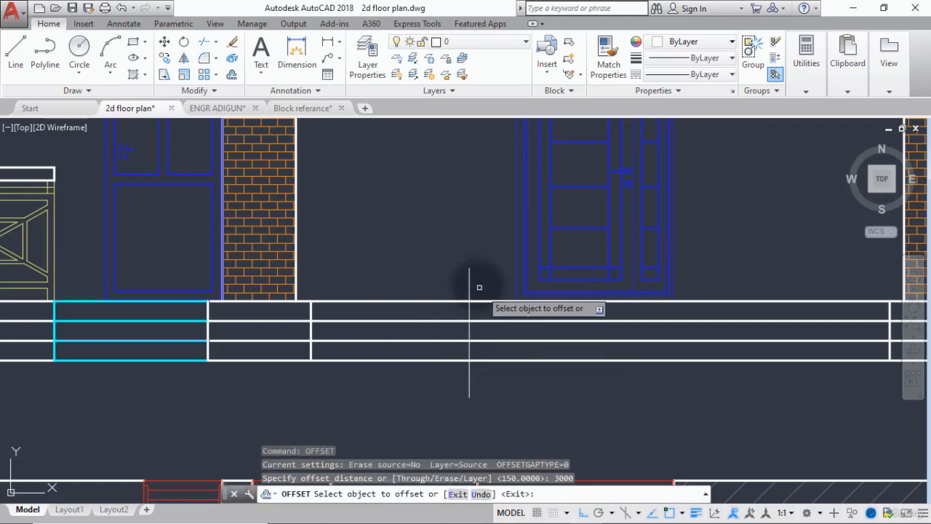
pyautogui.scroll(-5, 468, 284)
pyautogui.scroll(3, 468, 283)
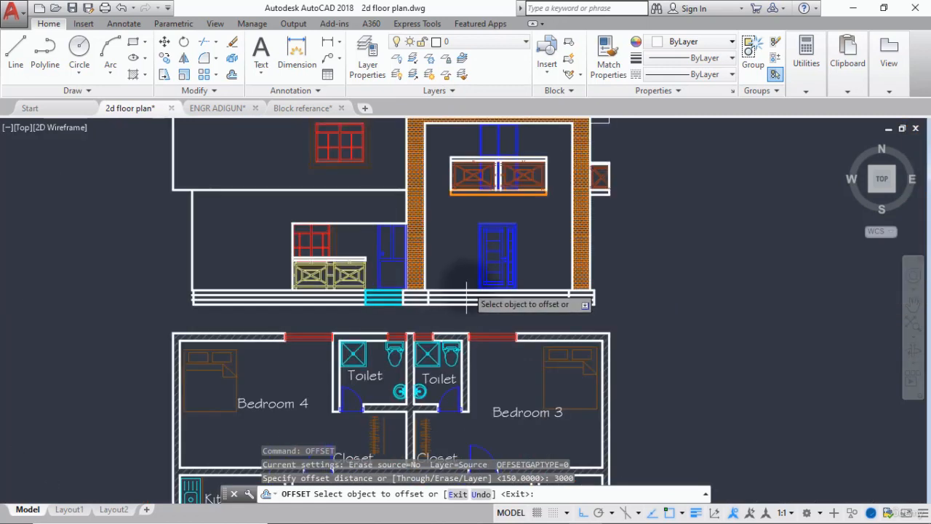
pyautogui.press('Escape')
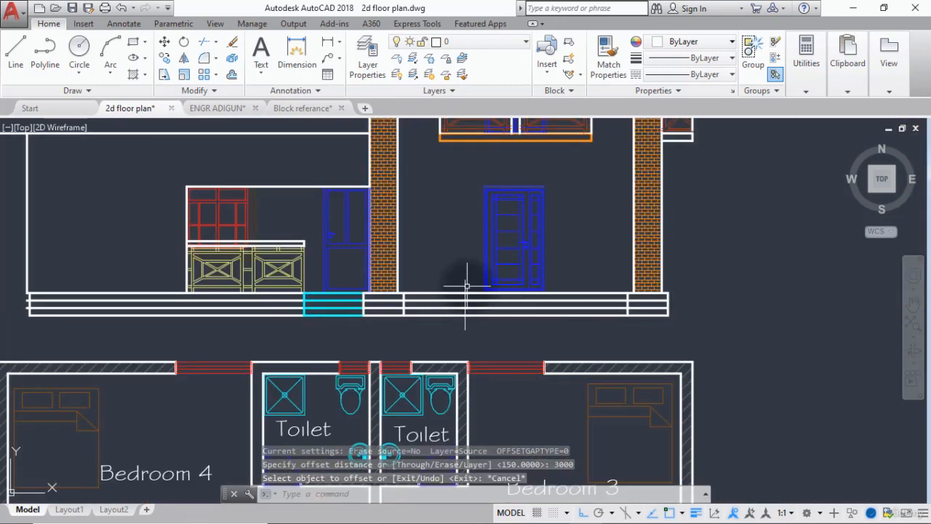
# Erase the vertical line crossing the base between the brick column and the main entrance door.
pyautogui.scroll(3, 468, 304)
pyautogui.click(483, 277)
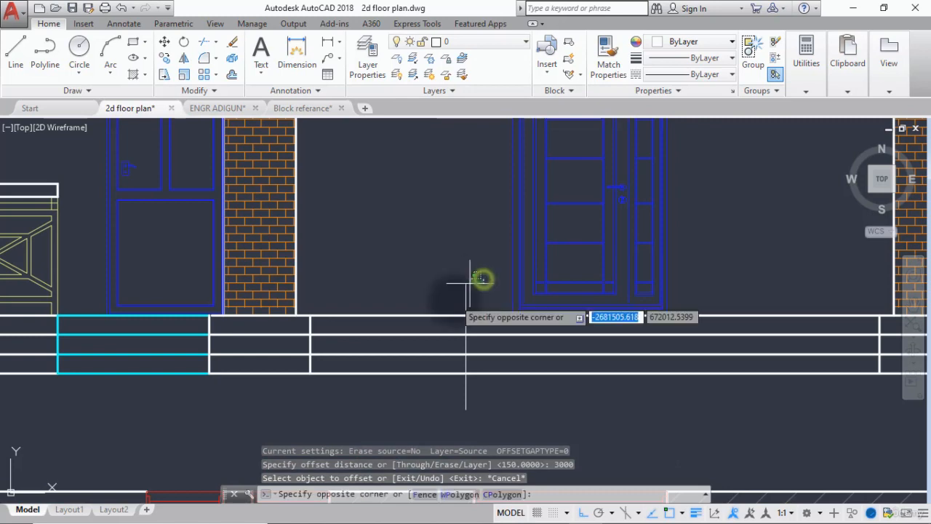
pyautogui.click(454, 299)
pyautogui.press('Delete')
pyautogui.scroll(-5, 453, 301)
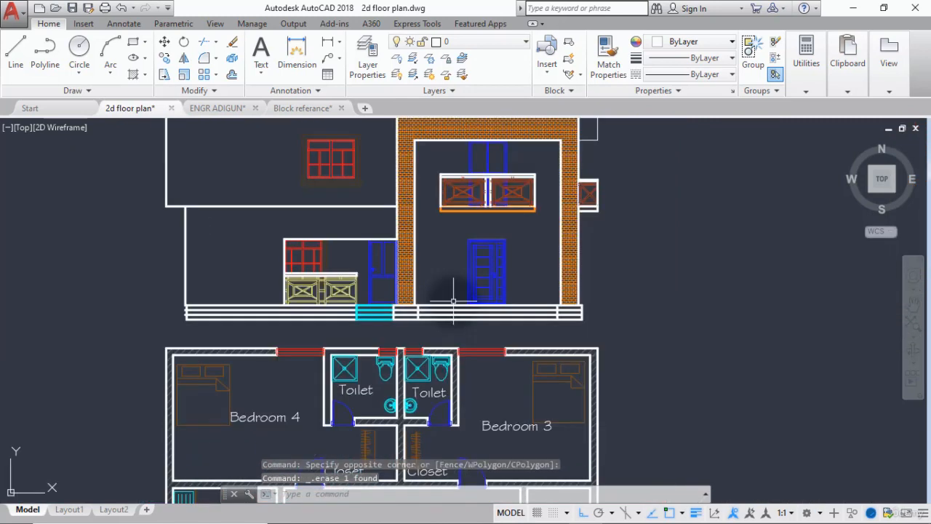
# Draw a vertical line about 1379 long across all the base lines, aligned with the left end of the balcony above the main door.
pyautogui.write('l')
pyautogui.press('Return')
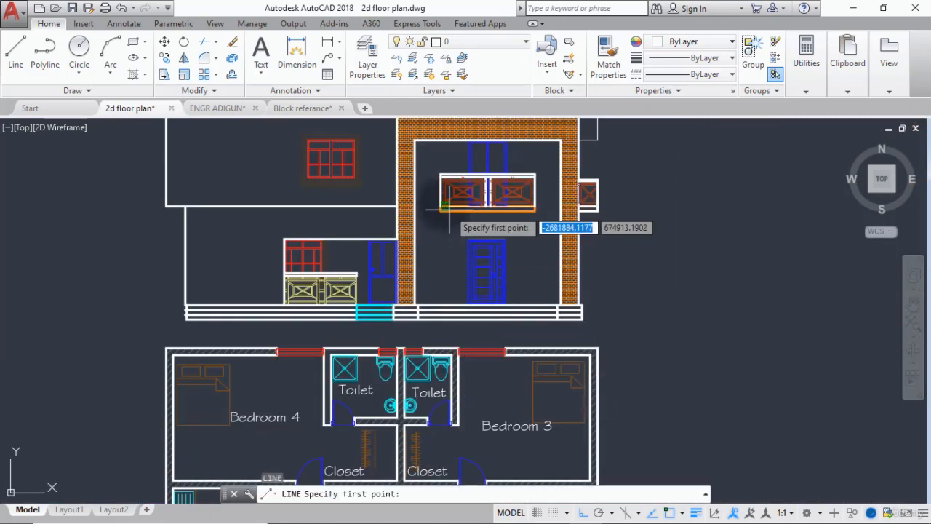
pyautogui.scroll(4, 447, 205)
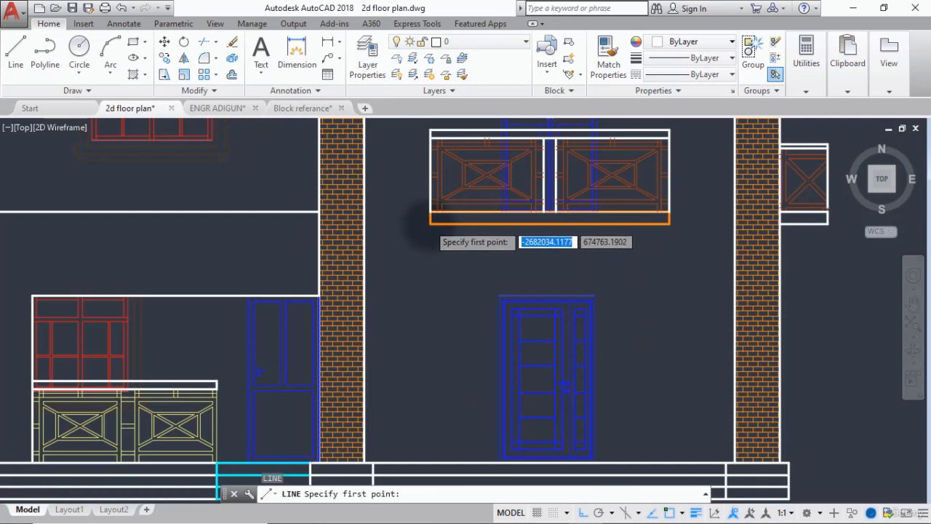
pyautogui.scroll(-5, 428, 236)
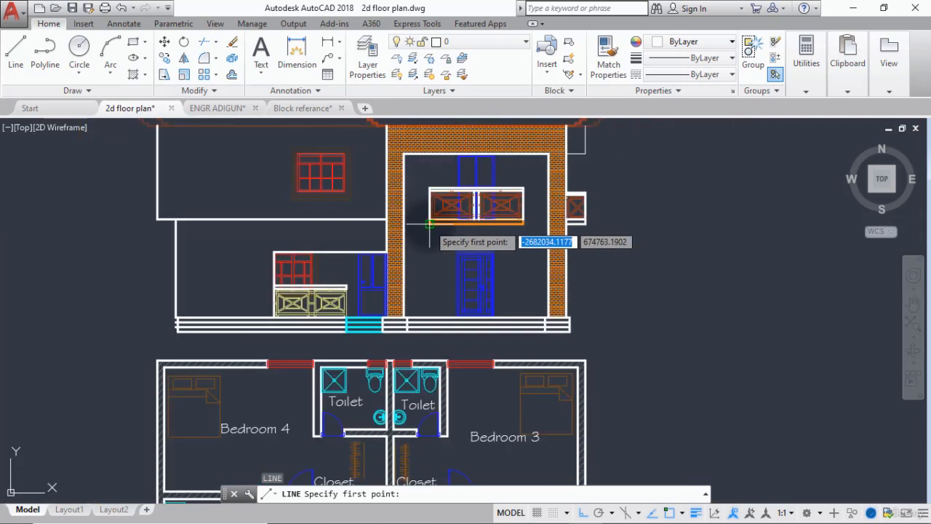
pyautogui.click(429, 302)
pyautogui.scroll(4, 429, 362)
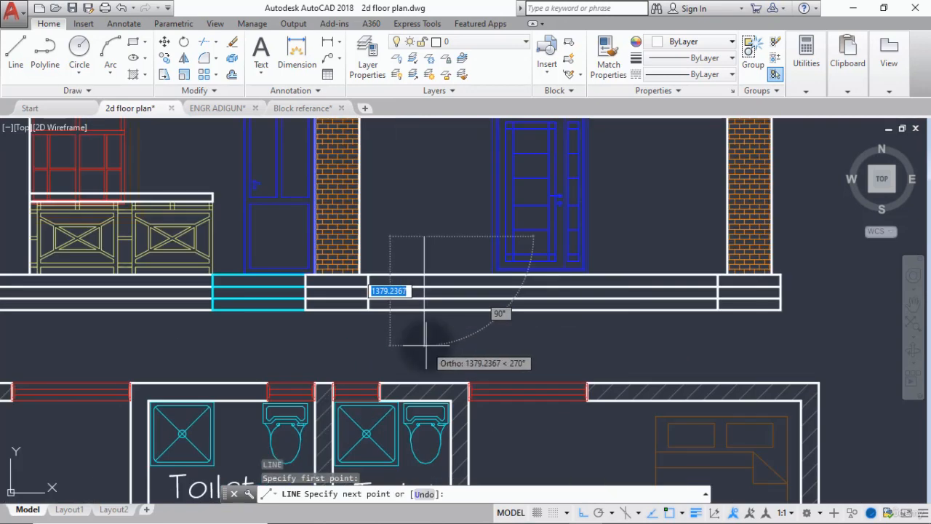
pyautogui.click(424, 342)
pyautogui.press('Escape')
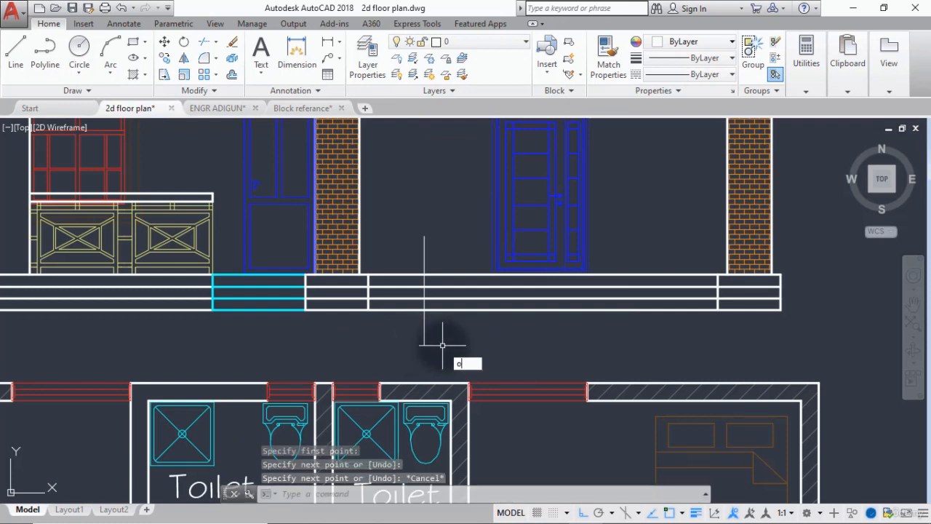
# Offset the new vertical line by 3000 to the other side of the main entrance door.
pyautogui.write('o')
pyautogui.press('Return')
pyautogui.press('Return')
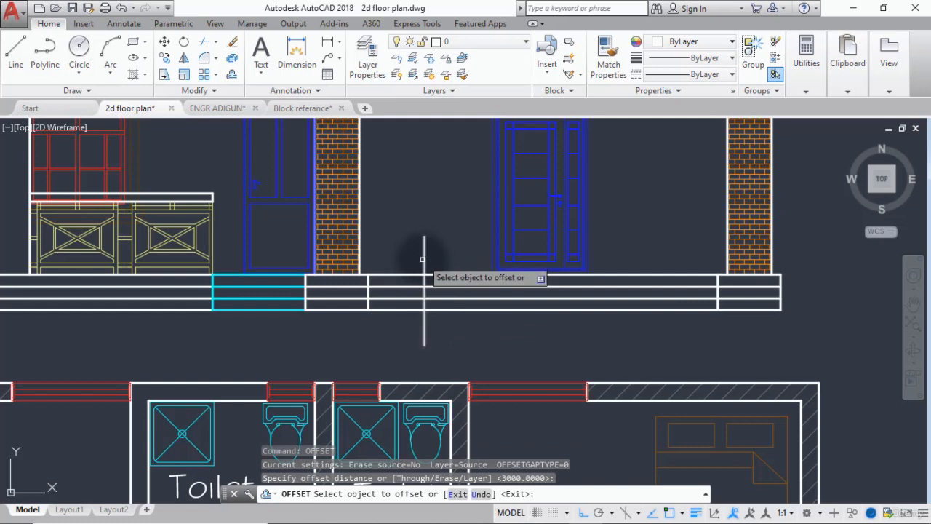
pyautogui.click(423, 259)
pyautogui.click(606, 220)
pyautogui.press('Escape')
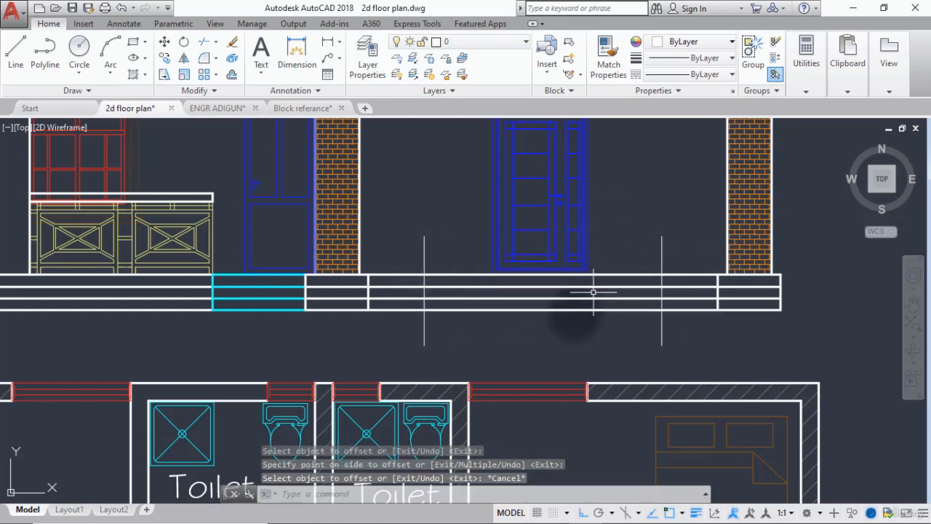
pyautogui.press('Escape')
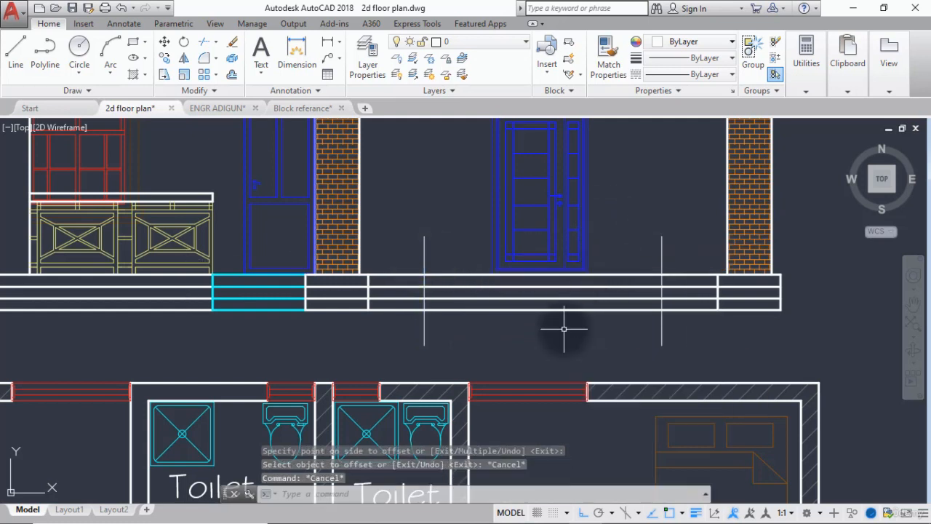
# Break the four horizontal base lines at the vertical line left of the main entrance door.
pyautogui.press('Return')
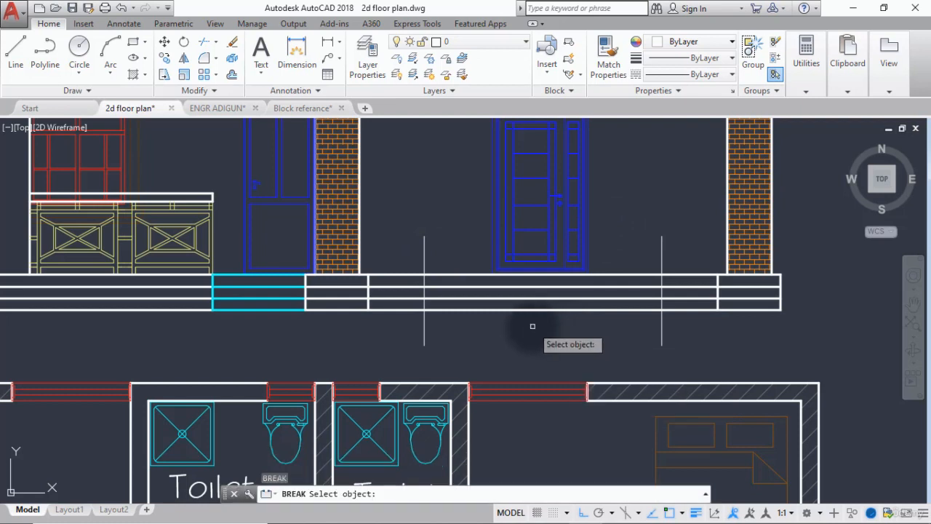
pyautogui.scroll(3, 411, 312)
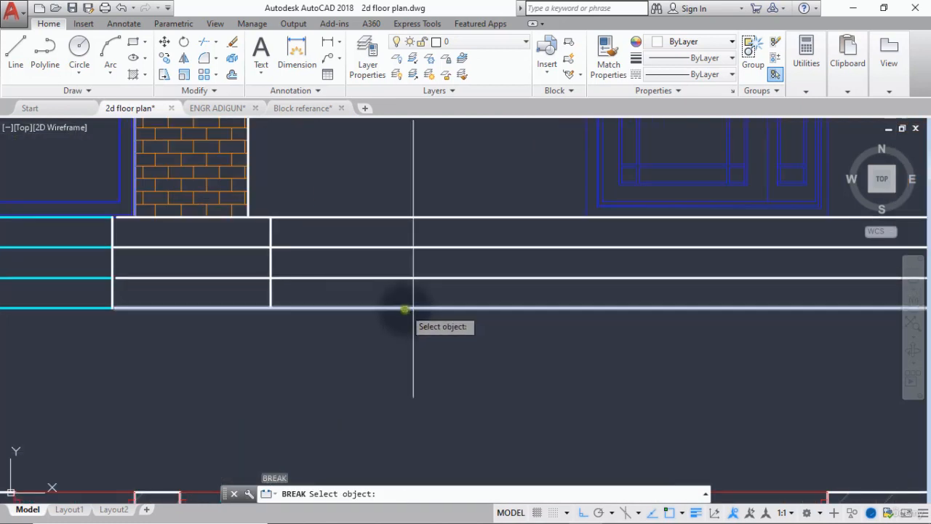
pyautogui.click(404, 310)
pyautogui.click(414, 309)
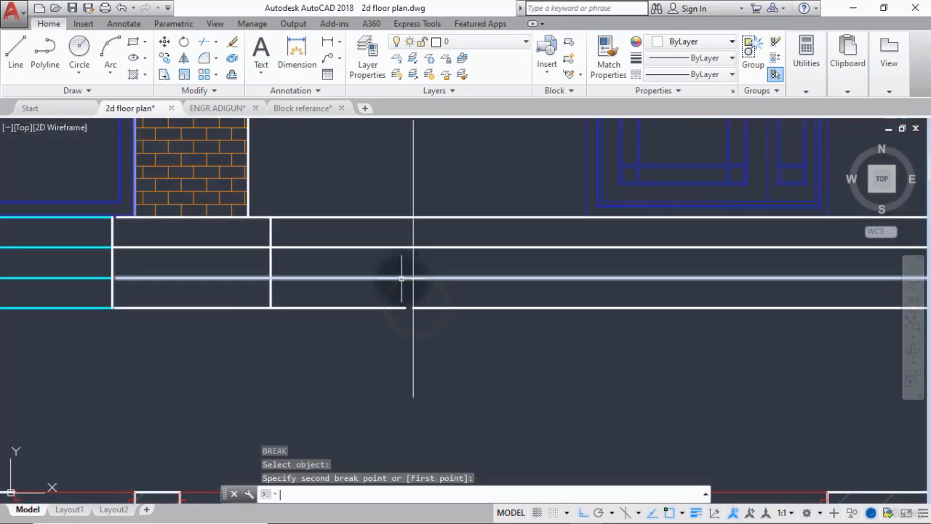
pyautogui.press('Return')
pyautogui.click(411, 277)
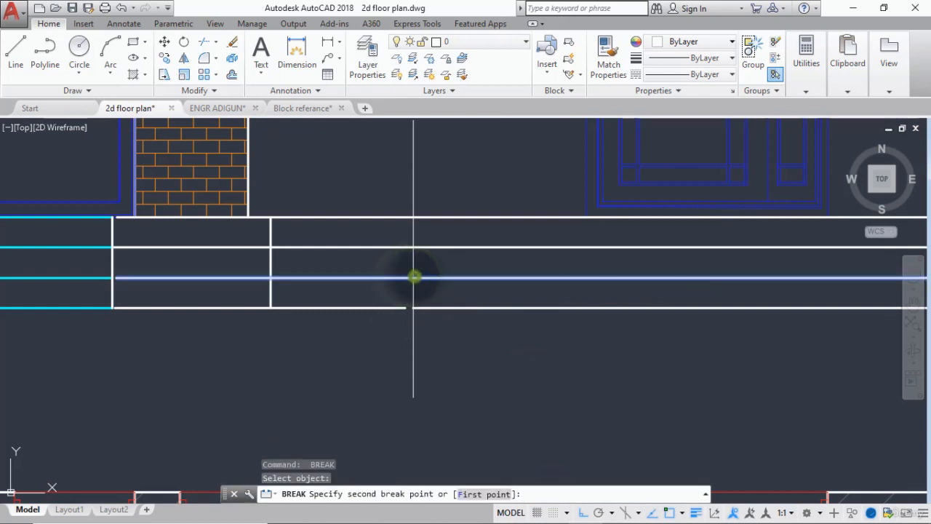
pyautogui.click(414, 277)
pyautogui.press('Return')
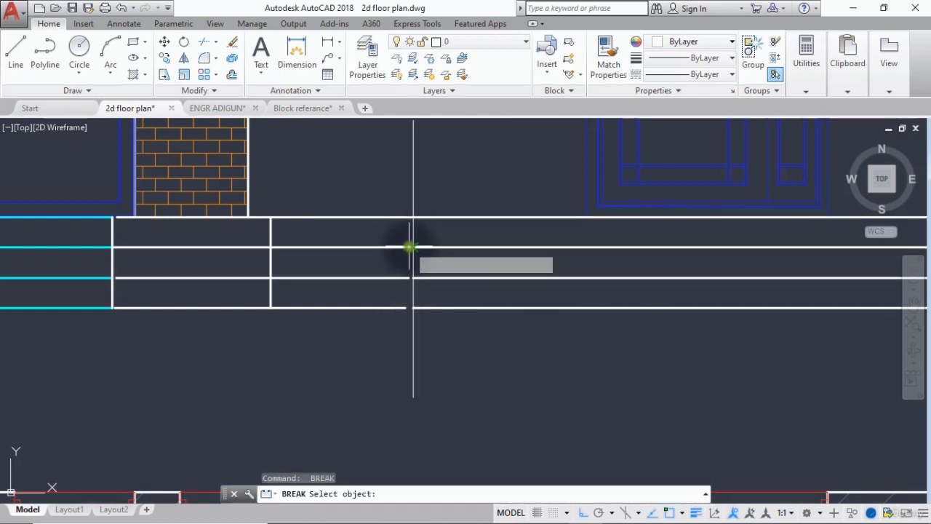
pyautogui.click(411, 248)
pyautogui.click(413, 247)
pyautogui.press('Return')
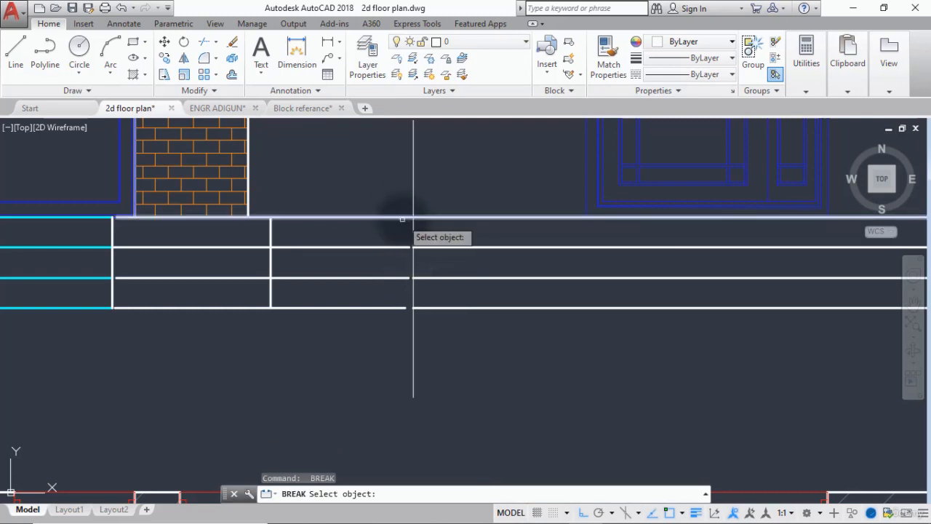
pyautogui.click(404, 218)
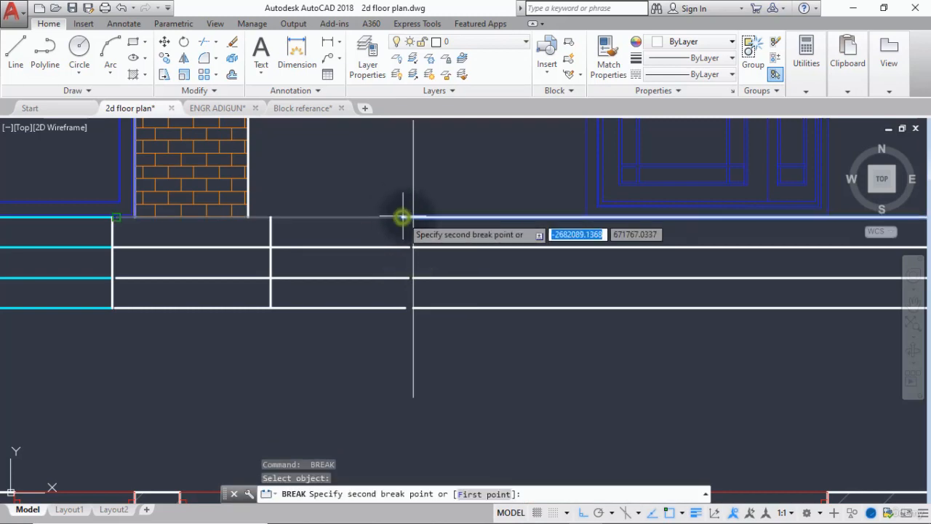
# Break the four horizontal base lines at the offset vertical line right of the main entrance door.
pyautogui.scroll(-5, 413, 218)
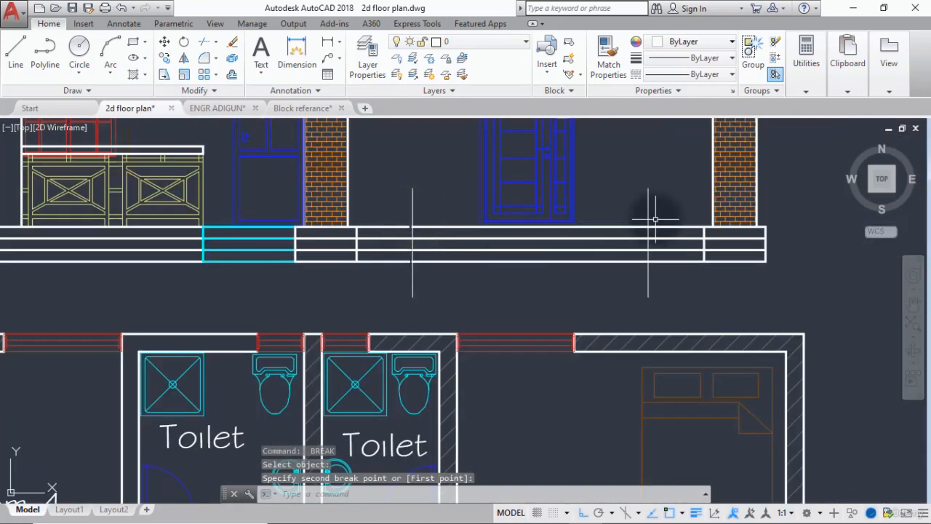
pyautogui.scroll(5, 659, 223)
pyautogui.press('Return')
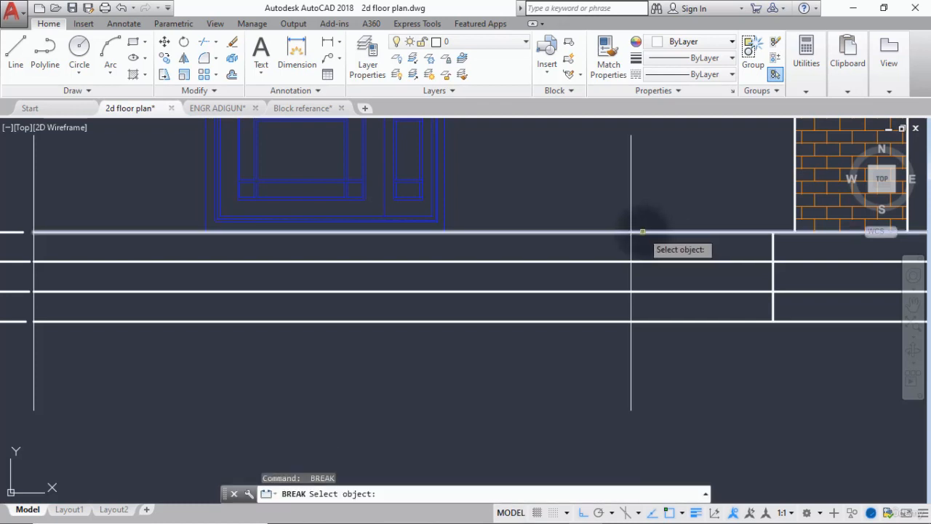
pyautogui.click(643, 231)
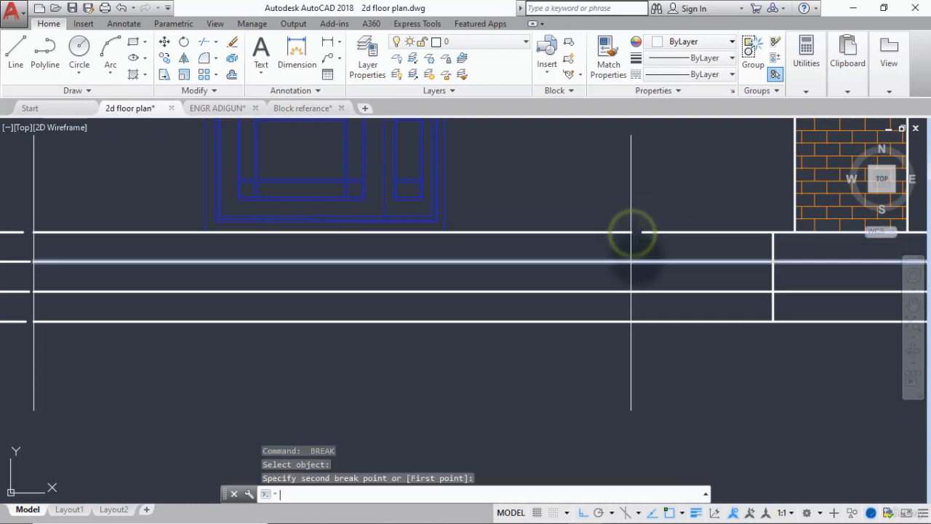
pyautogui.click(631, 233)
pyautogui.press('Return')
pyautogui.click(637, 262)
pyautogui.click(632, 261)
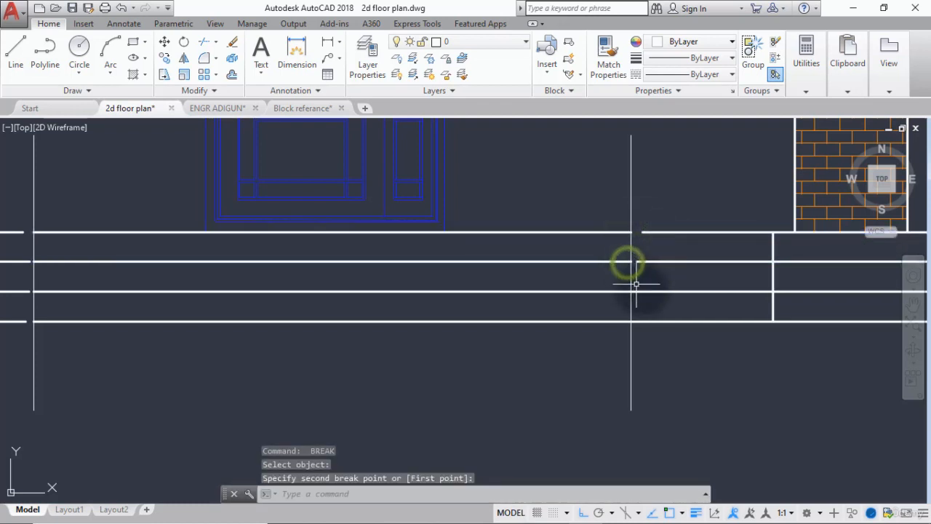
pyautogui.press('Return')
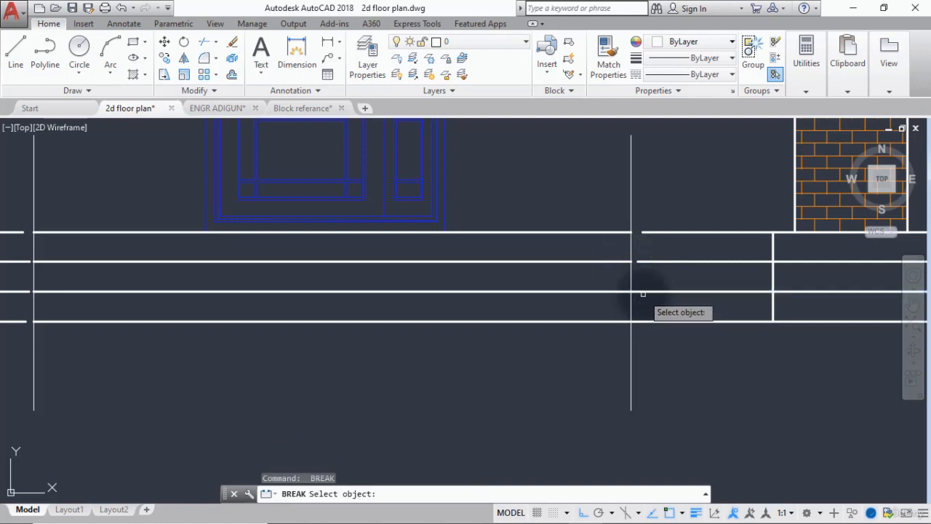
pyautogui.click(642, 292)
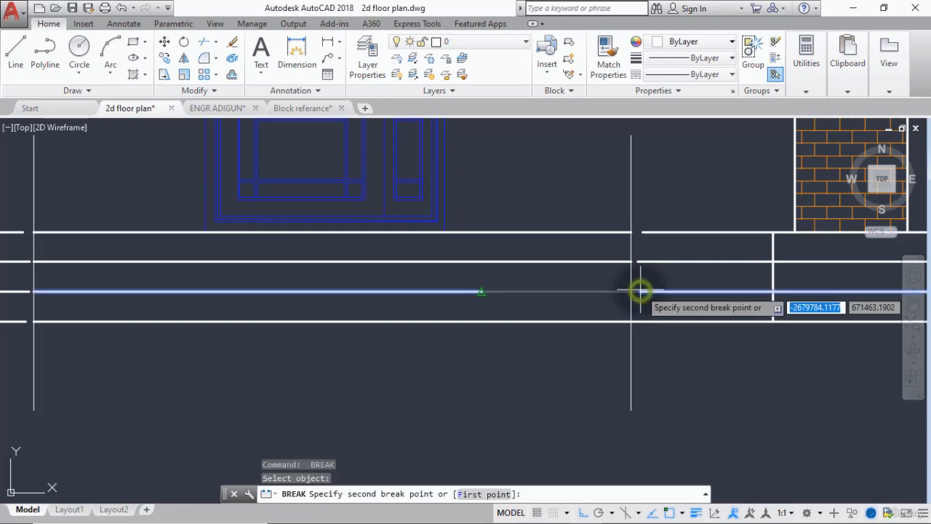
pyautogui.click(631, 291)
pyautogui.press('Return')
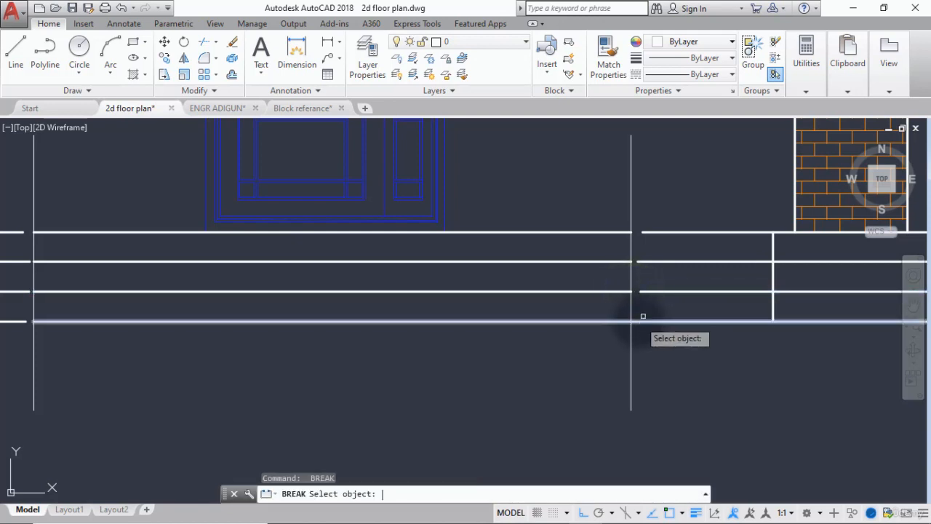
pyautogui.click(635, 320)
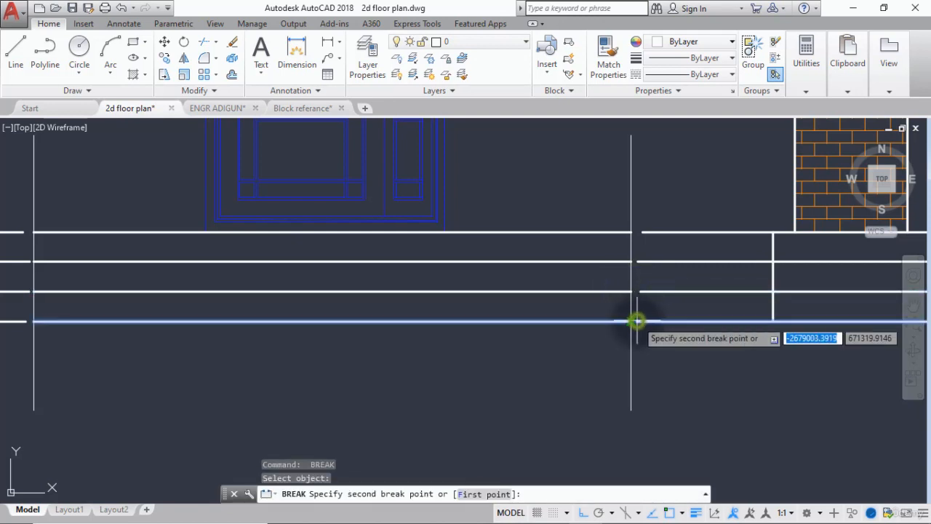
pyautogui.click(632, 320)
pyautogui.press('Return')
pyautogui.scroll(-2, 515, 337)
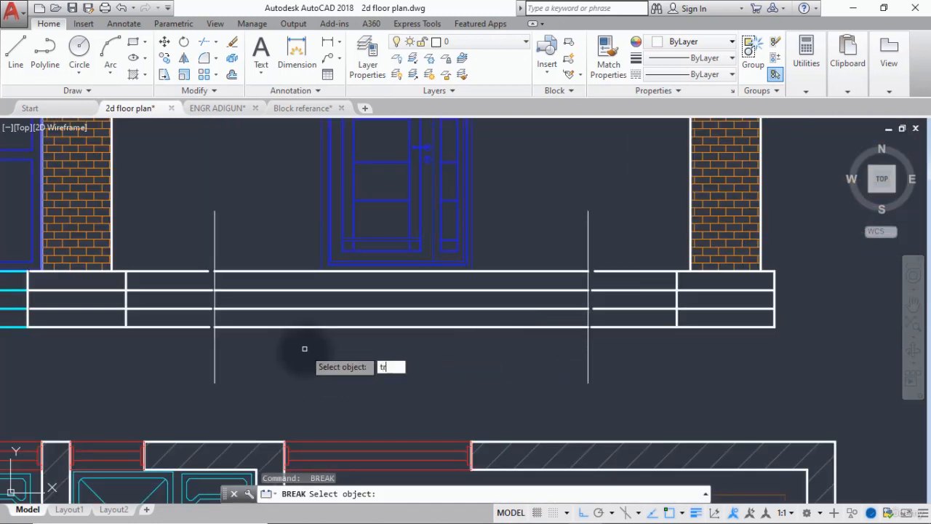
pyautogui.write('tr')
pyautogui.press('Return')
pyautogui.press('Return')
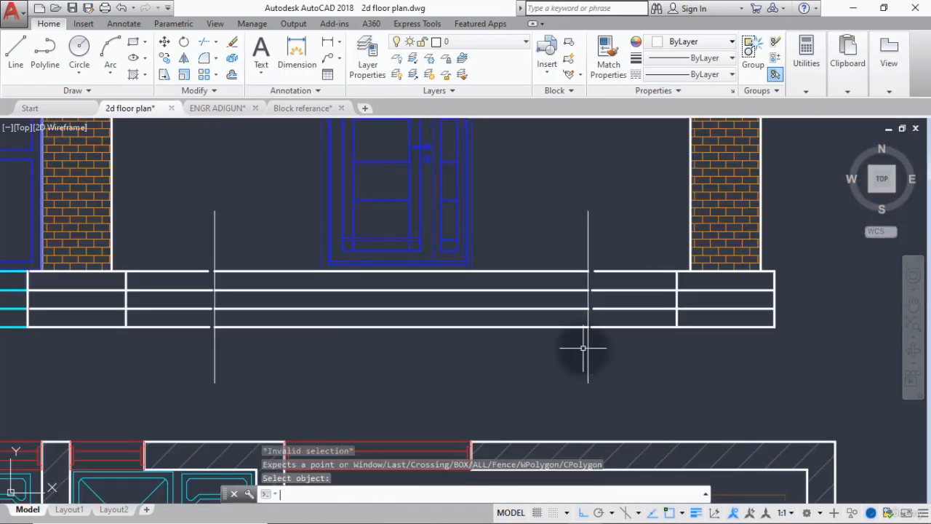
pyautogui.press('Return')
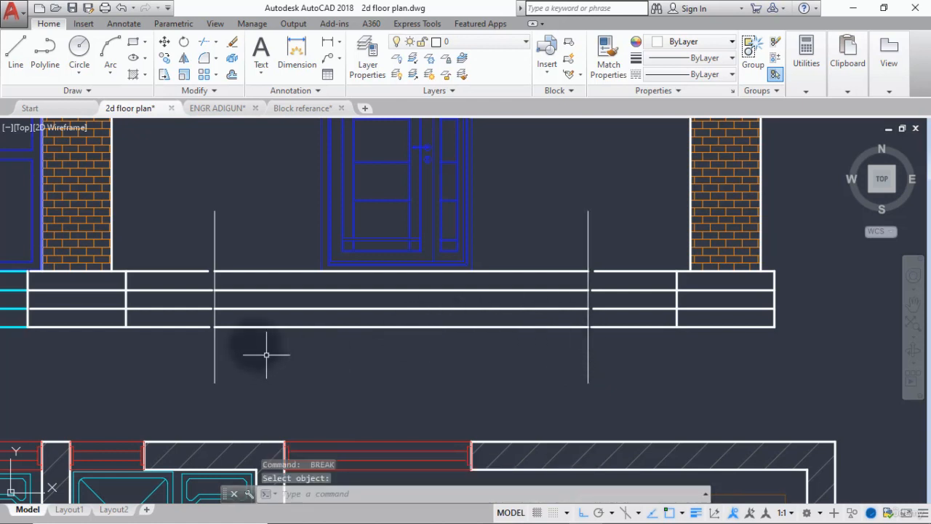
pyautogui.press('Return')
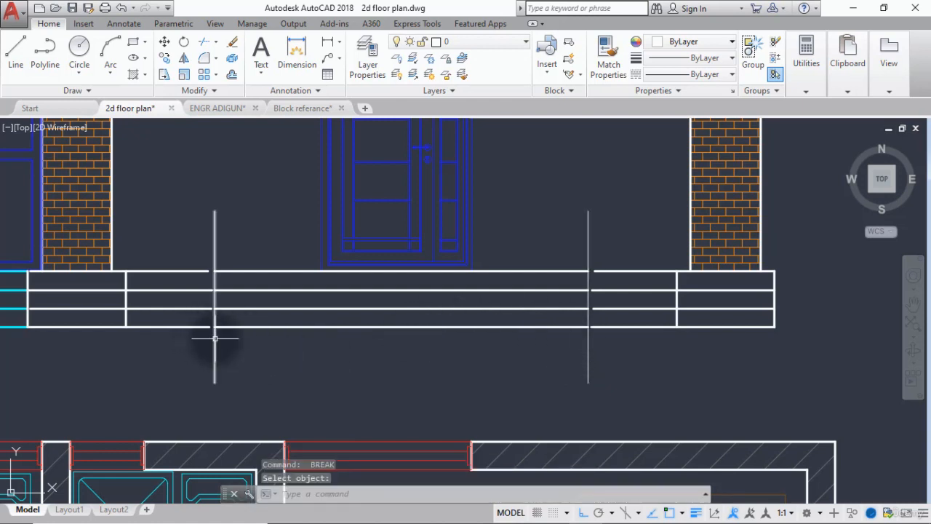
pyautogui.press('Escape')
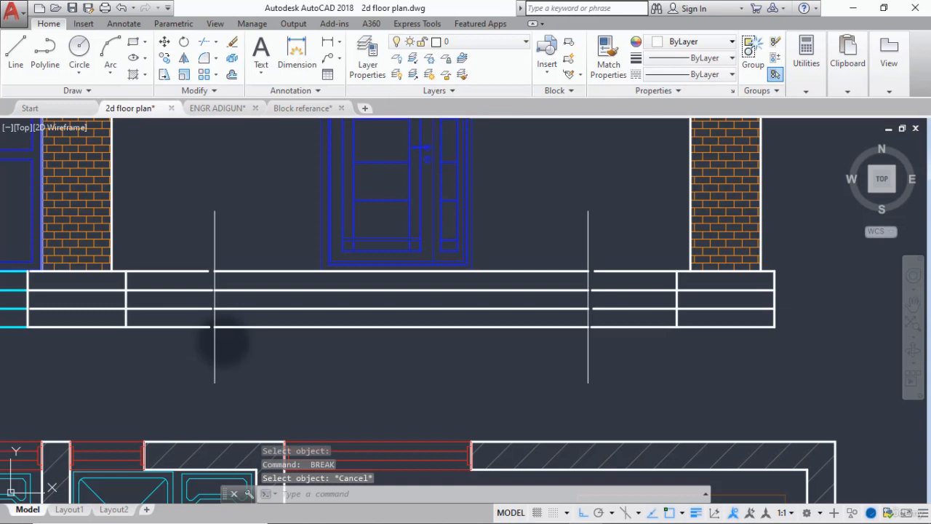
# Trim both vertical lines beside the main door where they project above and below the base, using its outer horizontal lines as cutting edges.
pyautogui.write('tr')
pyautogui.press('Return')
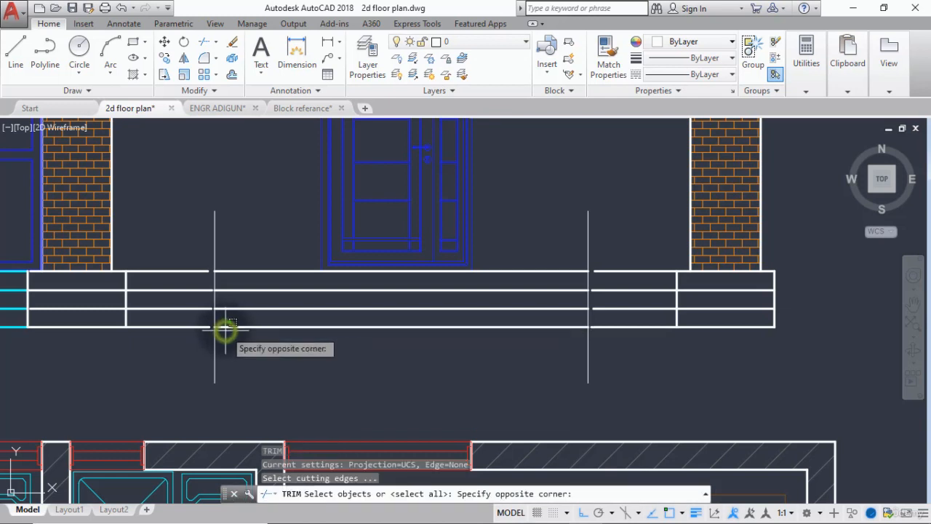
pyautogui.click(225, 329)
pyautogui.click(233, 271)
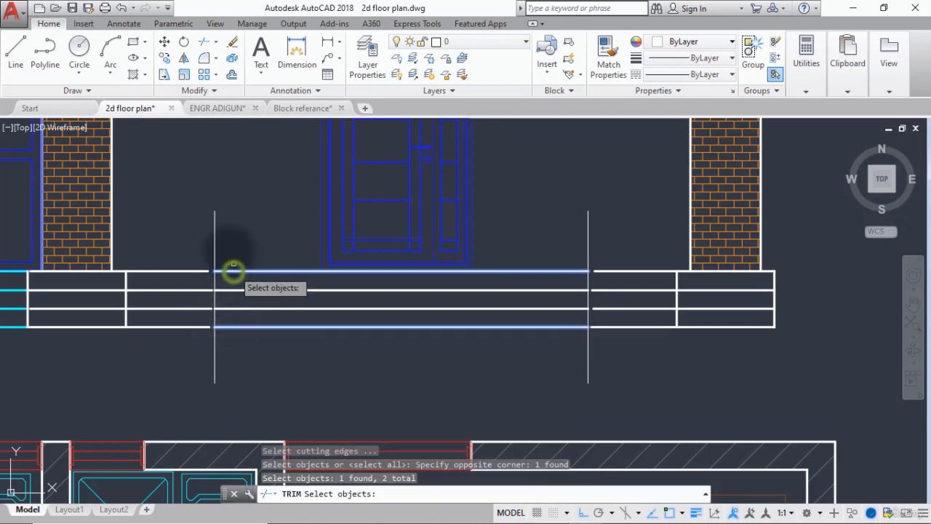
pyautogui.press('Return')
pyautogui.click(233, 214)
pyautogui.click(202, 240)
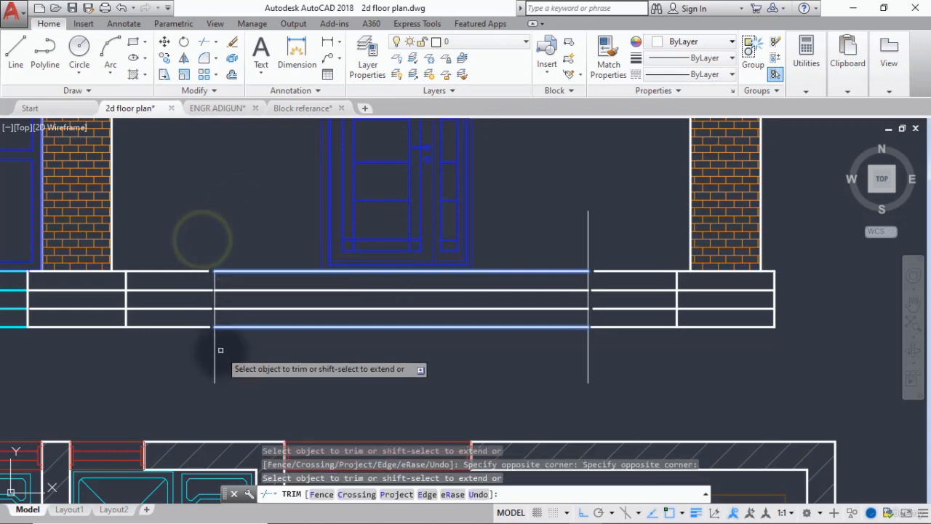
pyautogui.click(216, 354)
pyautogui.click(191, 366)
pyautogui.click(600, 226)
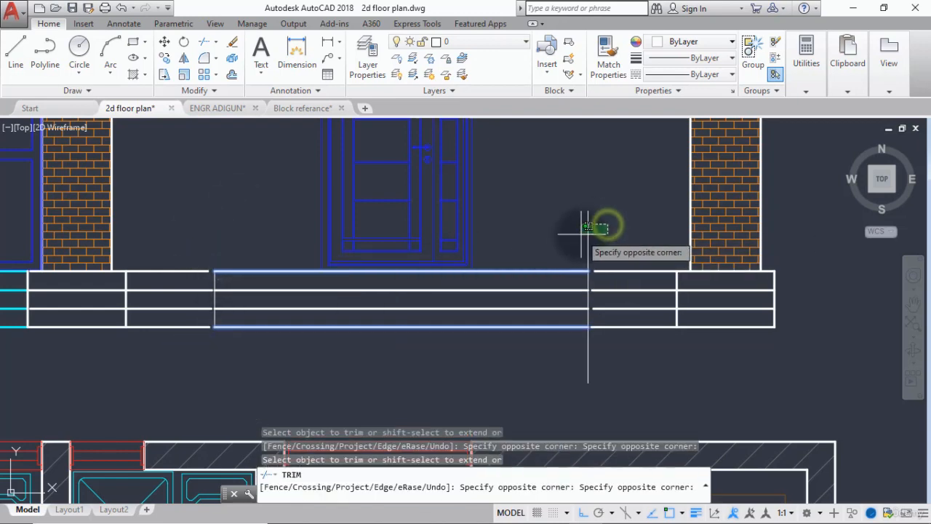
pyautogui.click(582, 233)
pyautogui.click(593, 347)
pyautogui.click(565, 346)
pyautogui.click(614, 348)
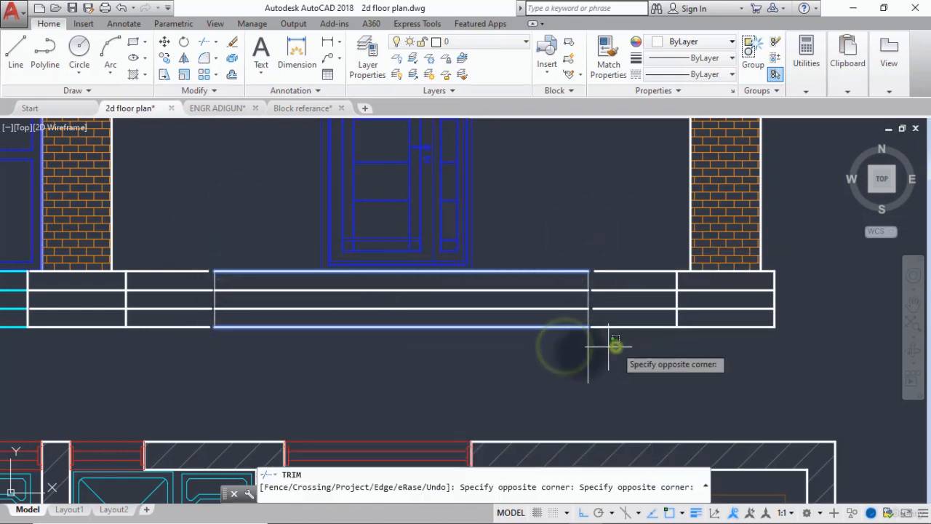
pyautogui.click(557, 366)
pyautogui.press('Return')
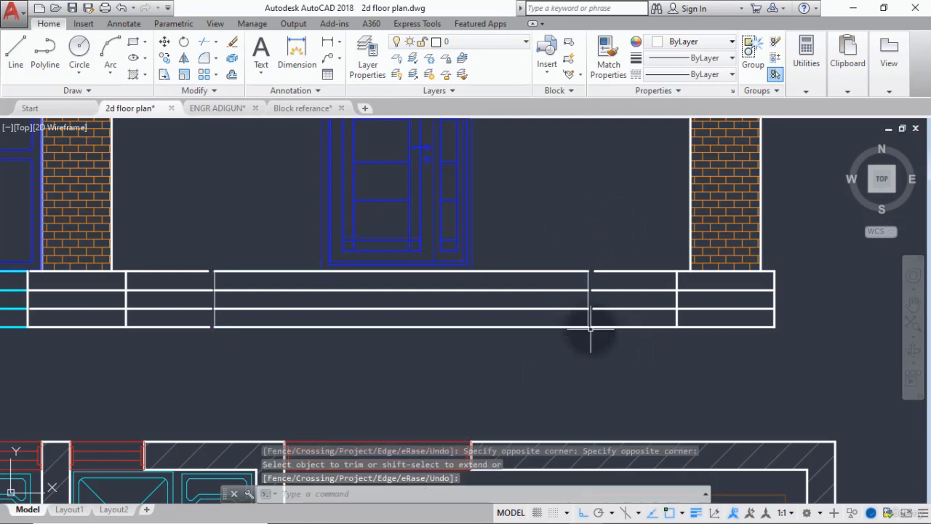
# Match the properties of the existing cyan step lines onto the horizontal lines and both vertical ends of the main door's step section.
pyautogui.write('ma')
pyautogui.press('Return')
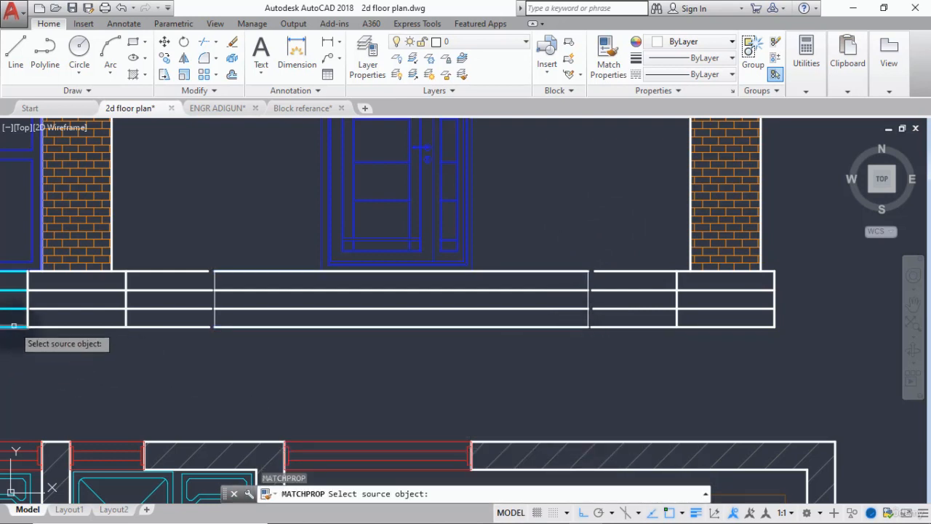
pyautogui.click(13, 325)
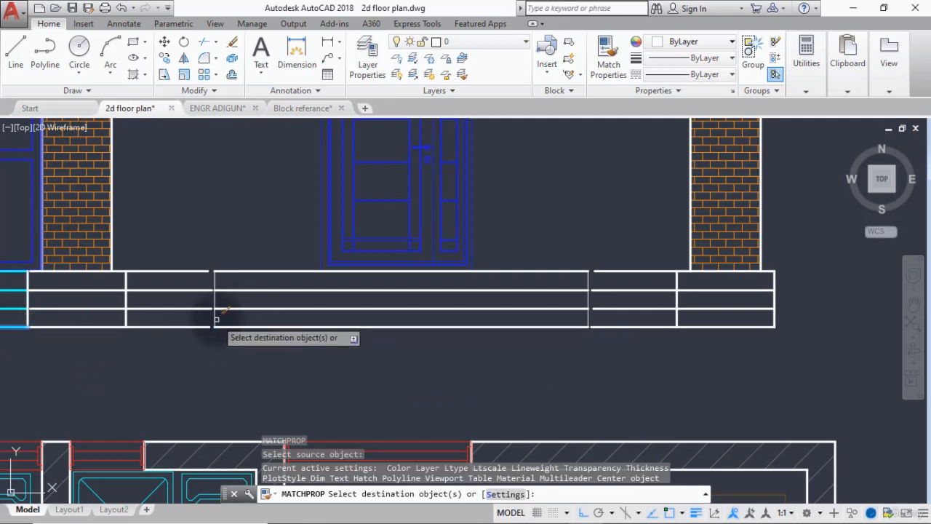
pyautogui.click(260, 254)
pyautogui.click(228, 374)
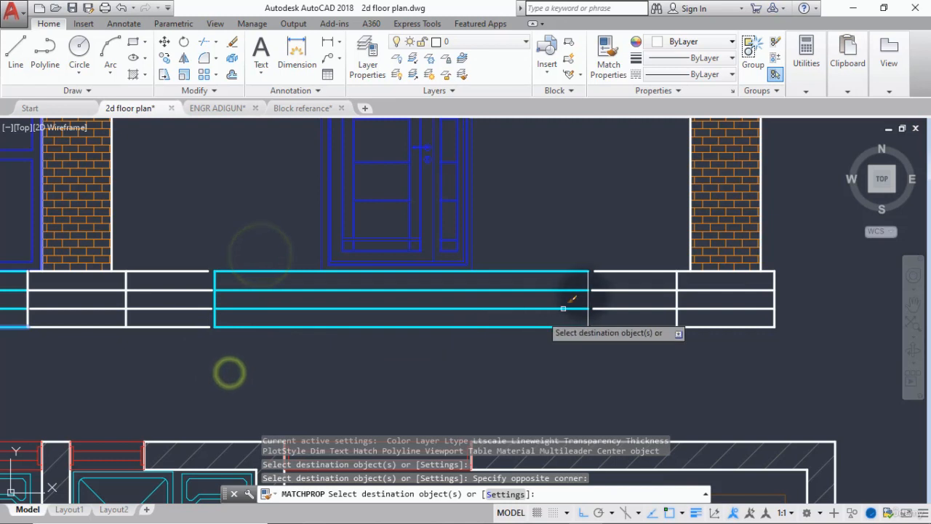
pyautogui.click(589, 281)
pyautogui.press('Return')
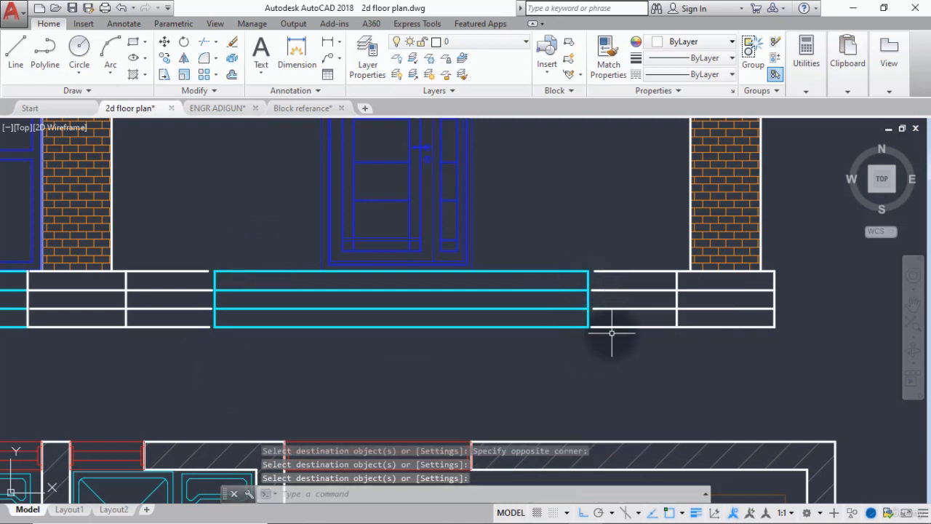
# Extend the white base lines on both sides of the main door steps to meet the steps' vertical ends.
pyautogui.write('ex')
pyautogui.press('Return')
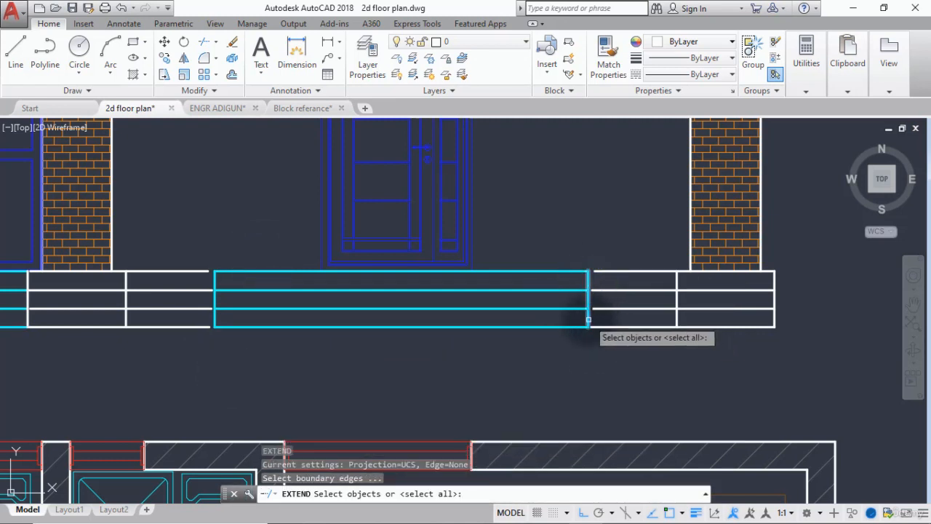
pyautogui.click(589, 319)
pyautogui.click(215, 320)
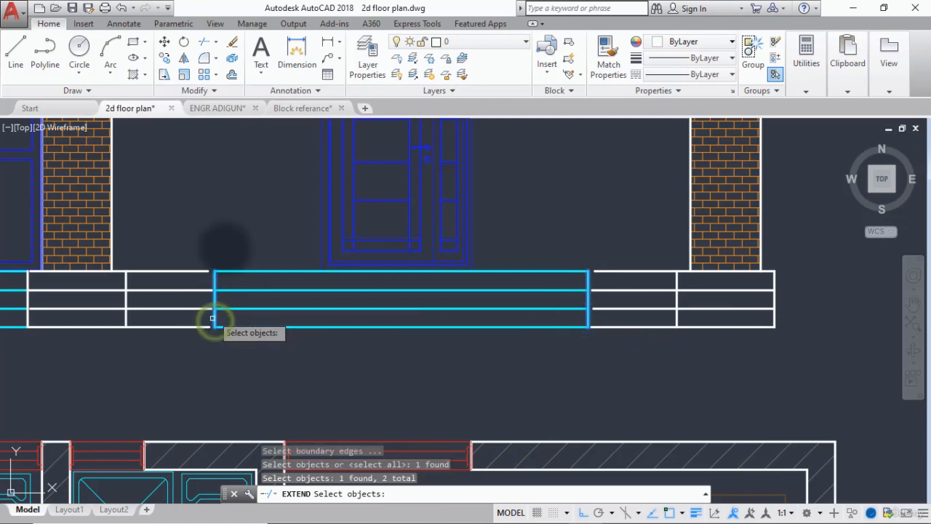
pyautogui.press('Return')
pyautogui.click(207, 247)
pyautogui.click(188, 332)
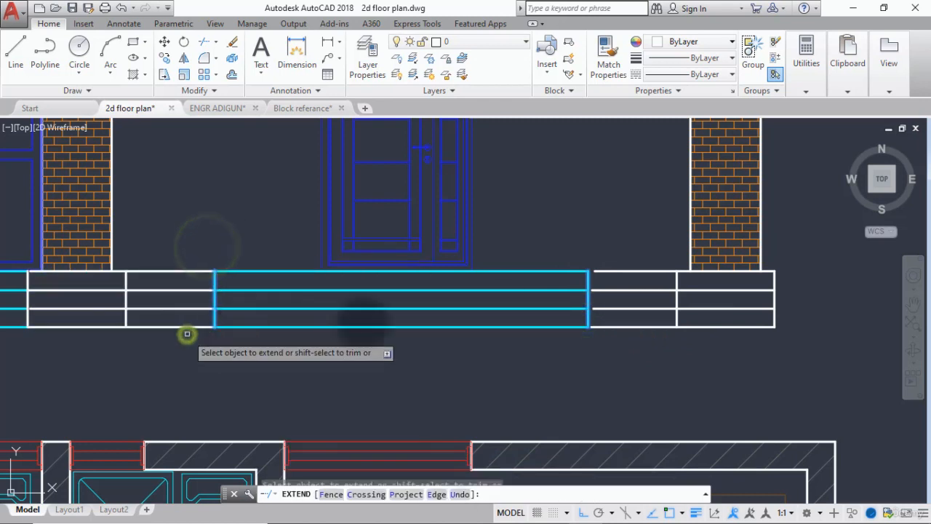
pyautogui.click(620, 260)
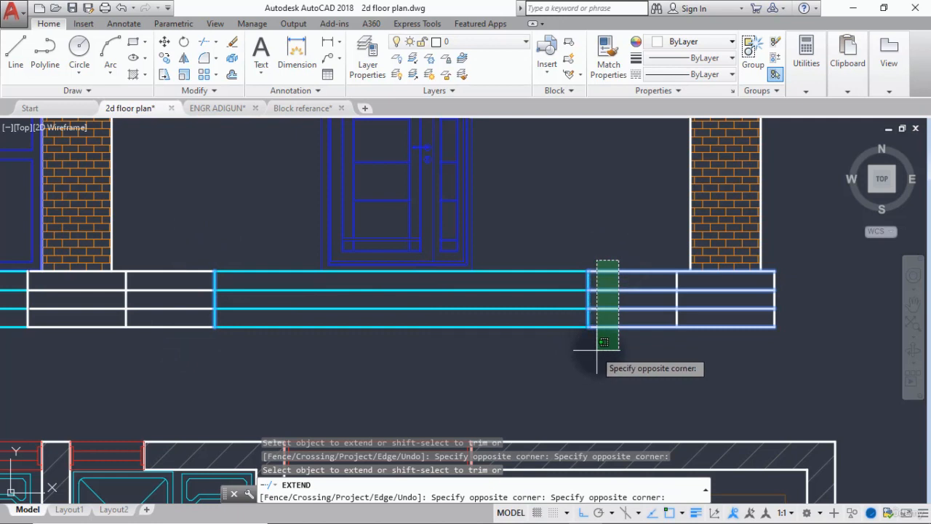
pyautogui.click(598, 349)
# Delete the two inner horizontal lines from the white base sections, leaving only the cyan step sections divided.
pyautogui.click(649, 283)
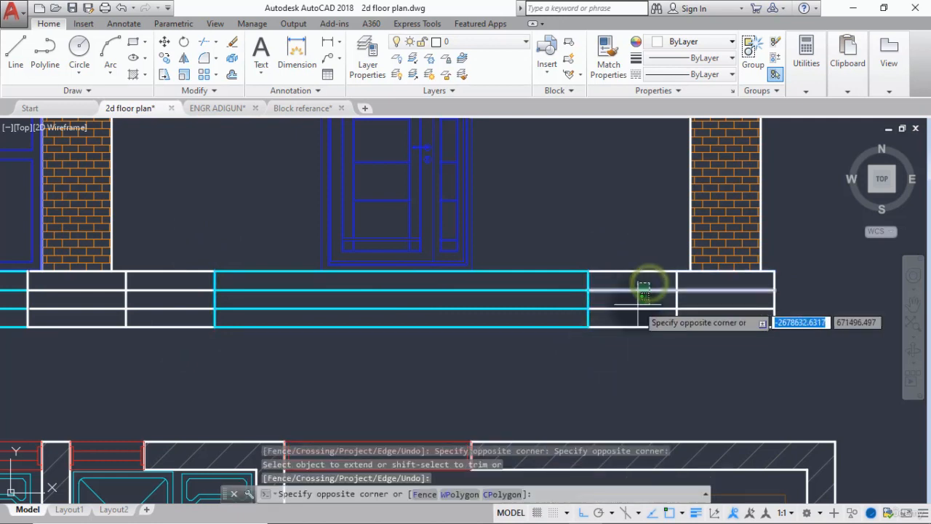
pyautogui.click(164, 281)
pyautogui.click(148, 318)
pyautogui.scroll(-2, 209, 308)
pyautogui.moveTo(211, 309)
pyautogui.mouseDown(button='middle')
pyautogui.moveTo(327, 324)
pyautogui.moveTo(498, 320)
pyautogui.mouseUp(button='middle')
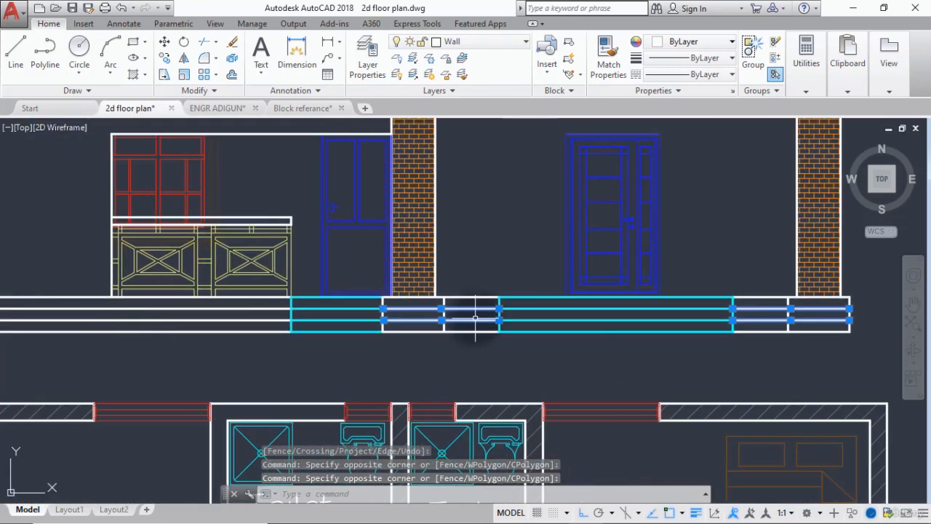
pyautogui.click(203, 304)
pyautogui.click(185, 326)
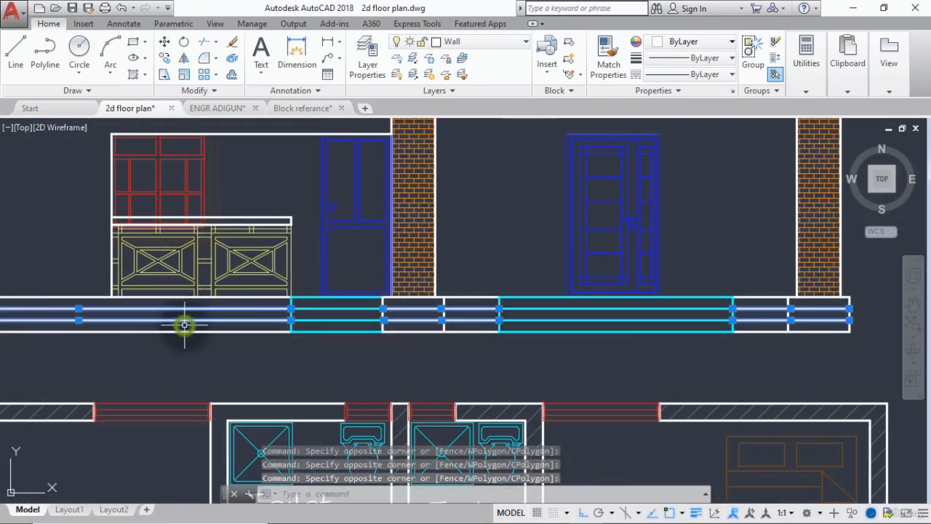
pyautogui.press('Delete')
# Start copying the three concentric circles from the column base detail, using their common centre as the base point.
pyautogui.scroll(-2, 293, 316)
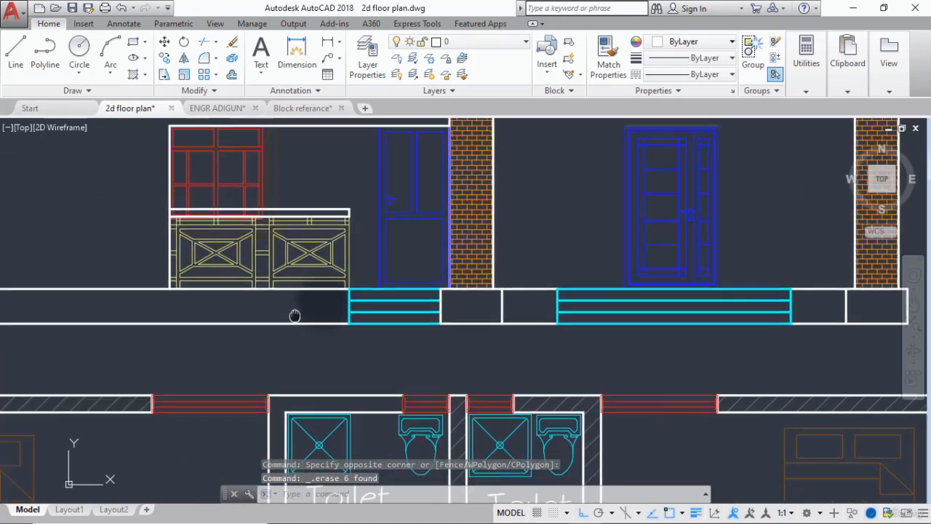
pyautogui.moveTo(293, 316)
pyautogui.mouseDown(button='middle')
pyautogui.moveTo(333, 298)
pyautogui.moveTo(286, 307)
pyautogui.moveTo(359, 357)
pyautogui.mouseUp(button='middle')
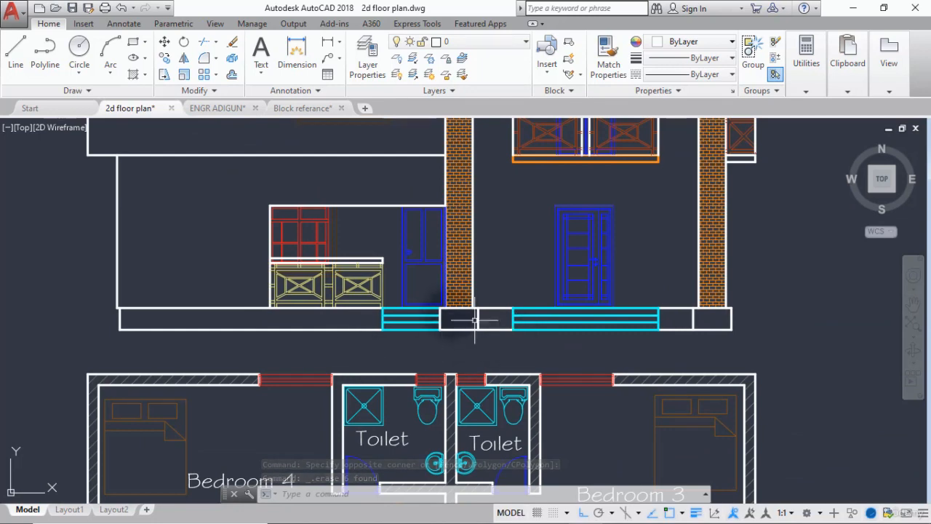
pyautogui.scroll(4, 462, 318)
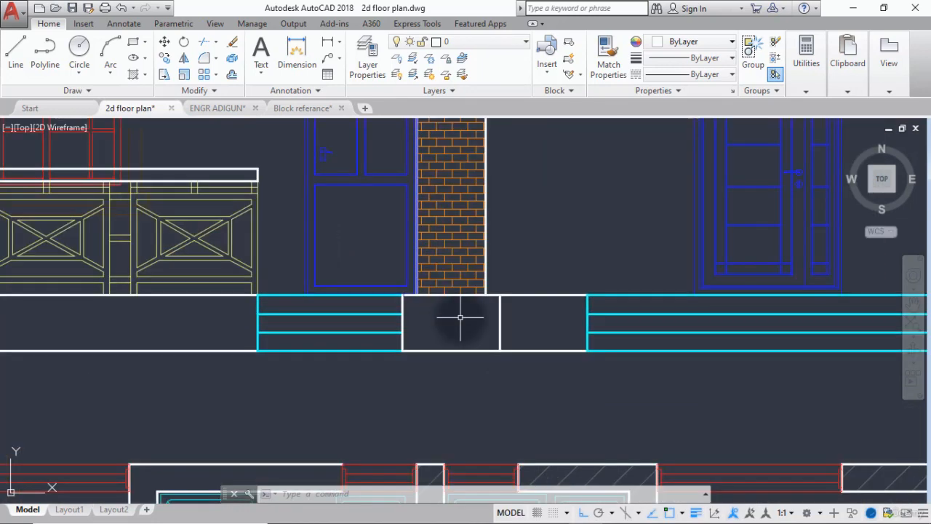
pyautogui.scroll(-10, 434, 328)
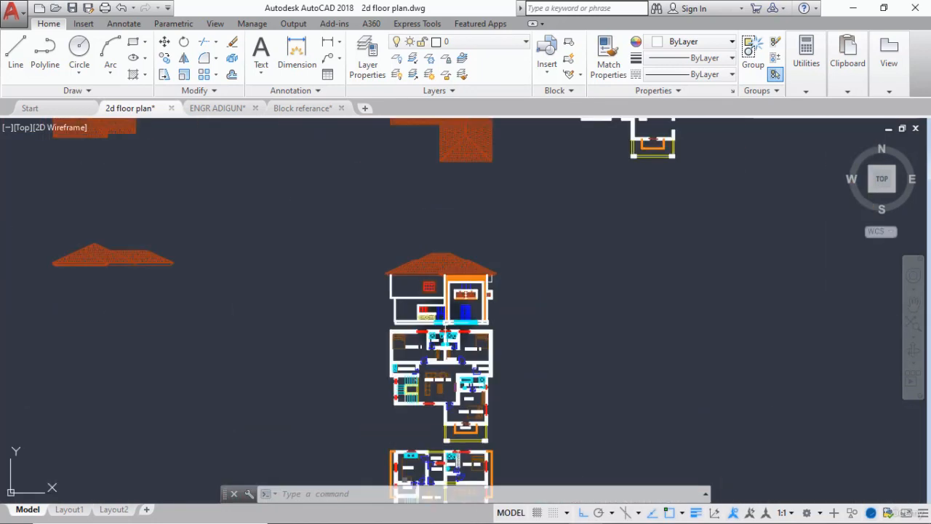
pyautogui.scroll(5, 445, 322)
pyautogui.scroll(-2, 445, 322)
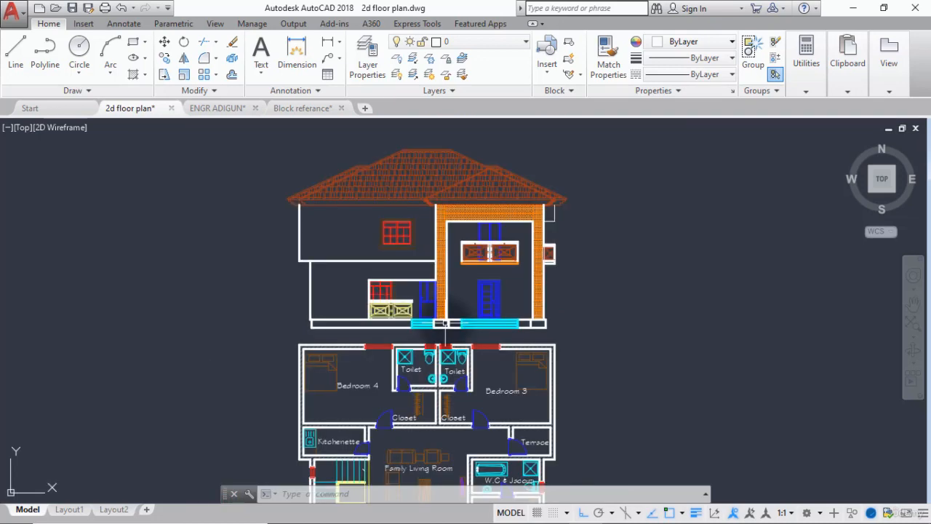
pyautogui.scroll(-3, 445, 322)
pyautogui.scroll(-5, 604, 315)
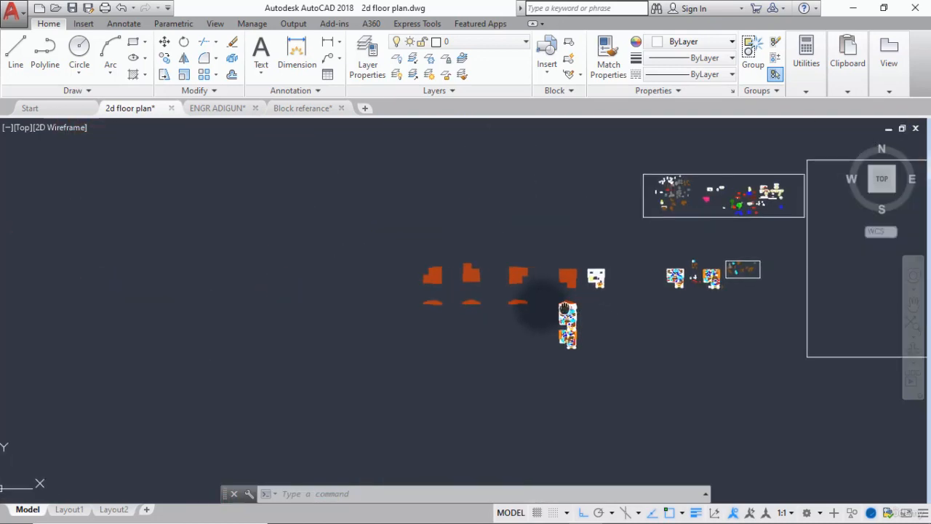
pyautogui.scroll(6, 477, 320)
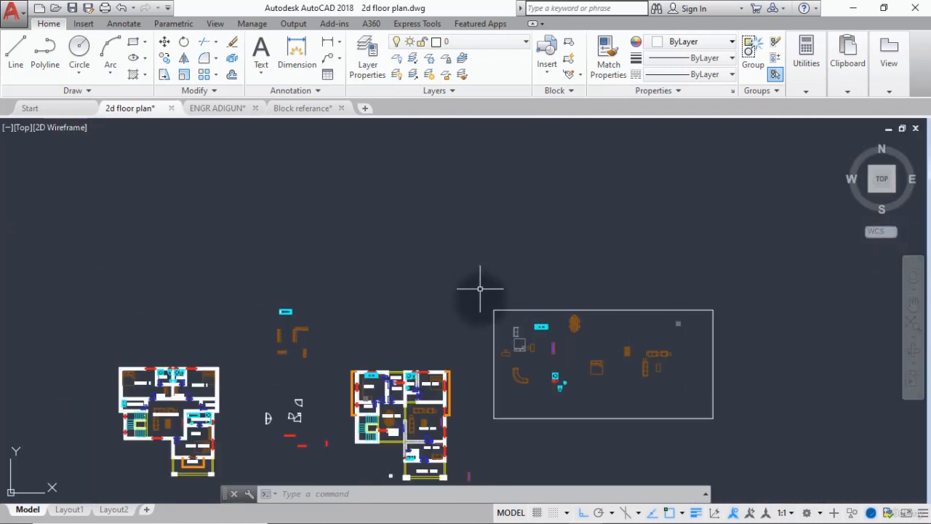
pyautogui.scroll(-4, 482, 300)
pyautogui.scroll(10, 393, 195)
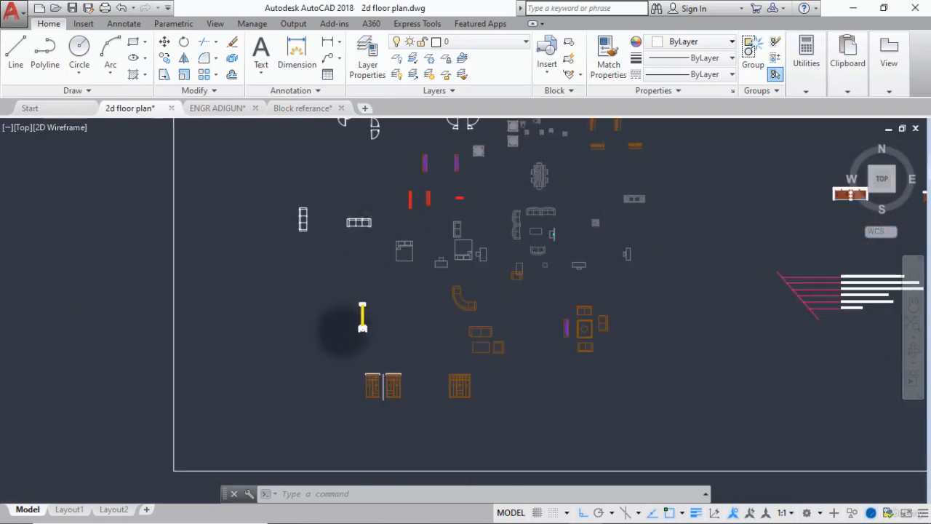
pyautogui.click(164, 58)
pyautogui.scroll(4, 411, 280)
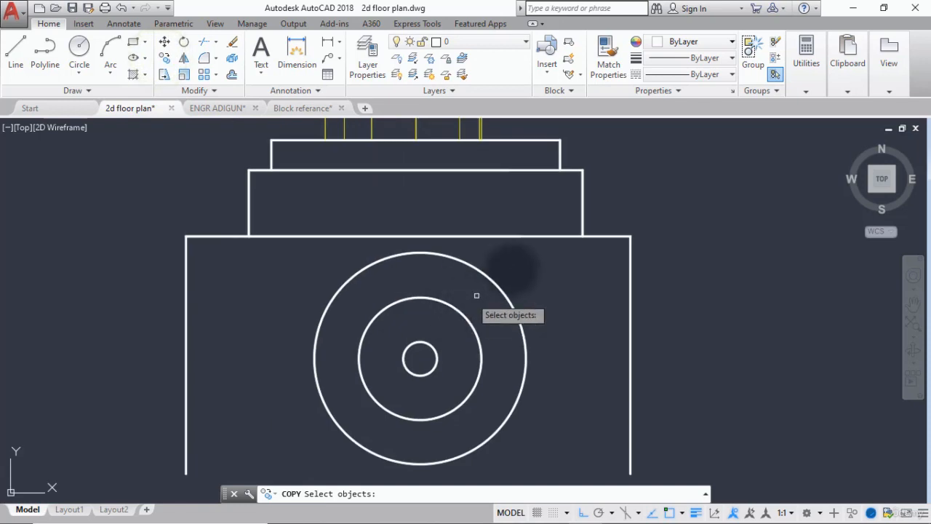
pyautogui.click(520, 265)
pyautogui.click(308, 452)
pyautogui.press('Return')
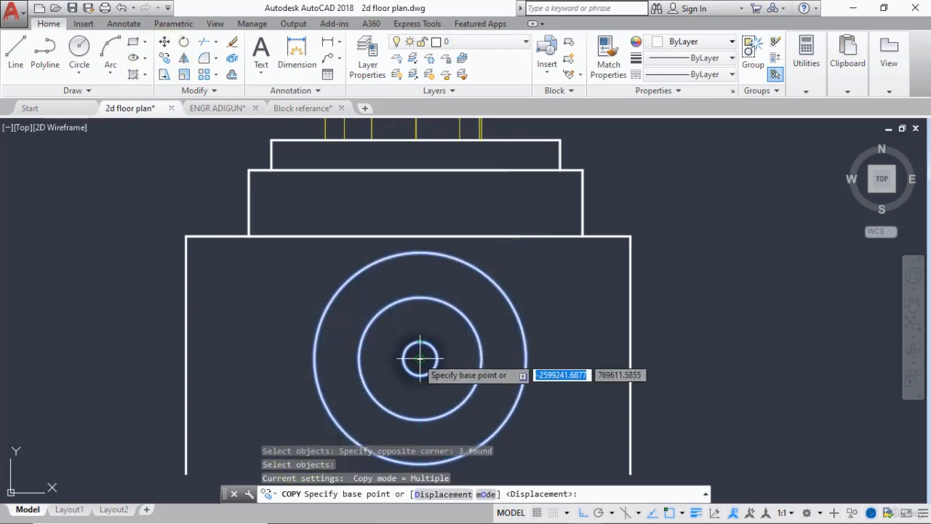
pyautogui.click(421, 357)
# Turn Ortho off and place one copy of the circles midway inside the base block below the brick column right of the main door.
pyautogui.scroll(-5, 319, 354)
pyautogui.scroll(-15, 176, 406)
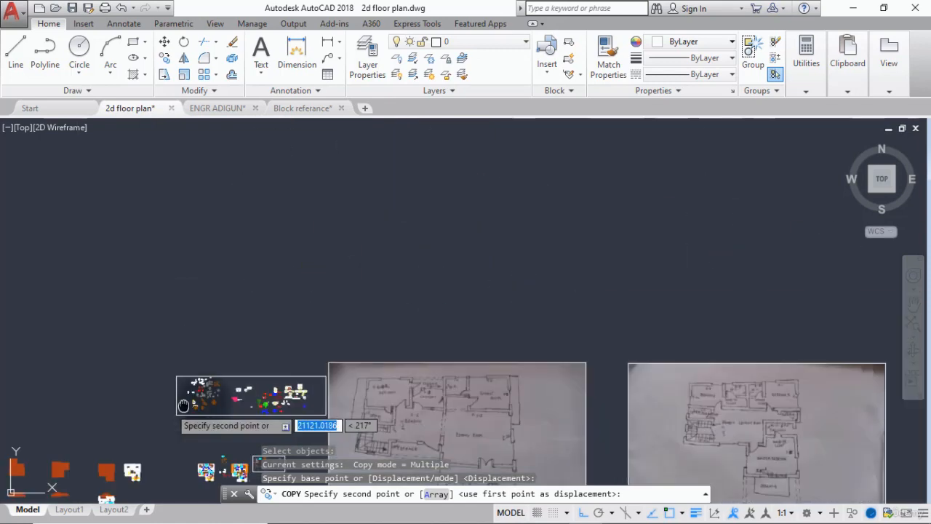
pyautogui.moveTo(175, 407); pyautogui.dragTo(474, 218, button='middle')
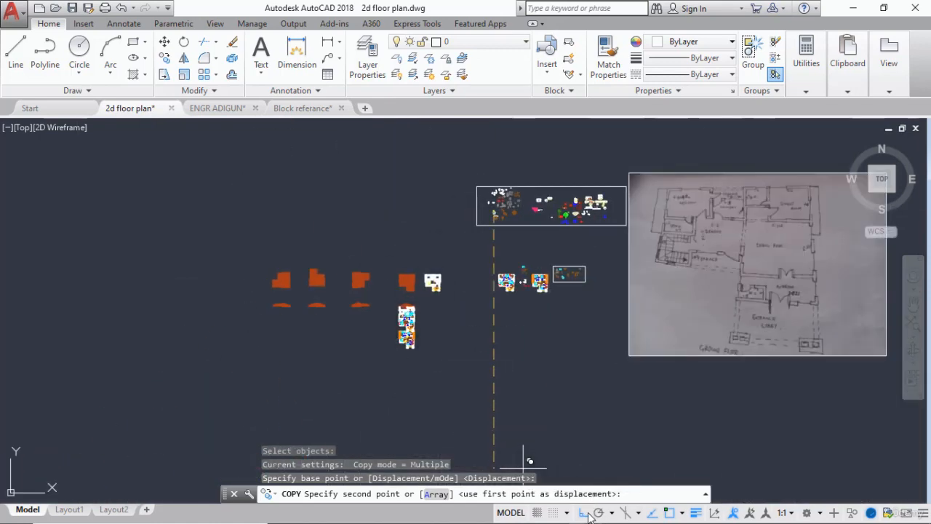
pyautogui.click(584, 513)
pyautogui.scroll(5, 405, 347)
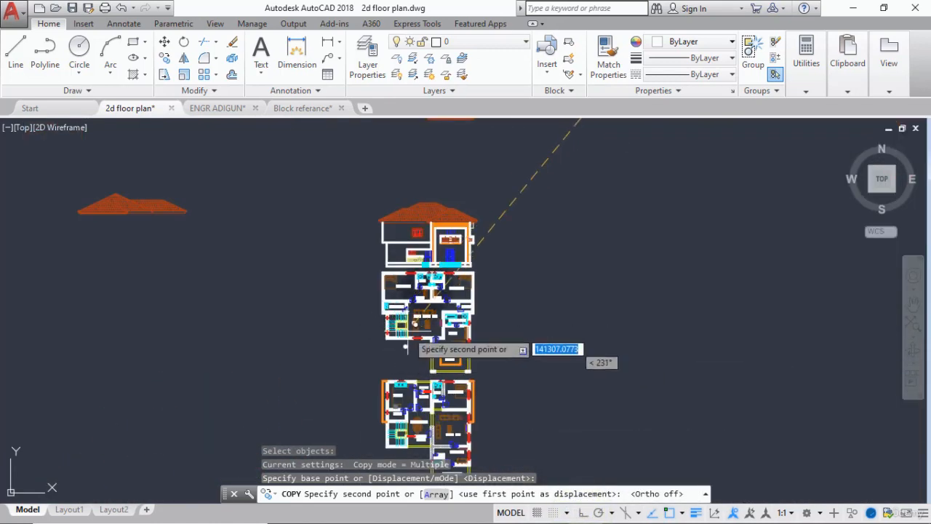
pyautogui.scroll(10, 405, 347)
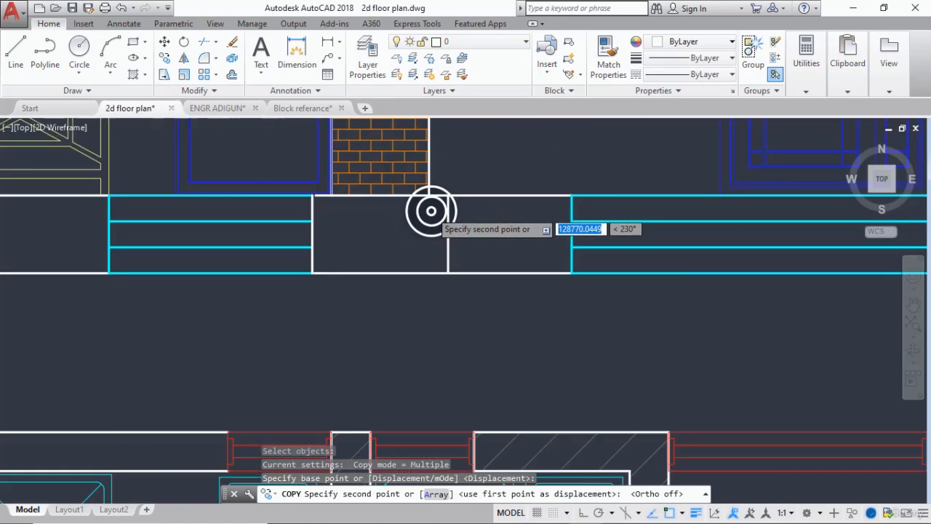
pyautogui.scroll(3, 432, 211)
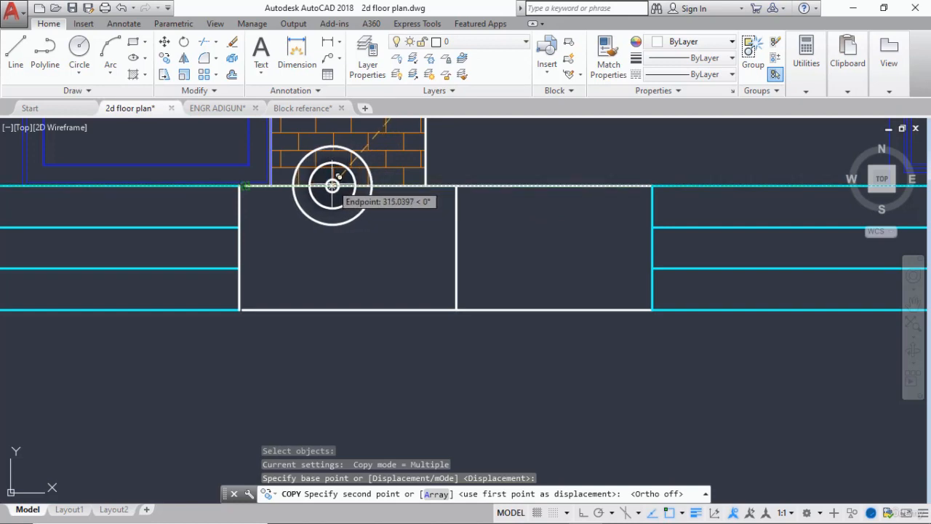
pyautogui.scroll(-4, 474, 257)
pyautogui.moveTo(473, 258)
pyautogui.mouseDown(button='middle')
pyautogui.moveTo(570, 256)
pyautogui.moveTo(285, 266)
pyautogui.mouseUp(button='middle')
pyautogui.scroll(4, 544, 201)
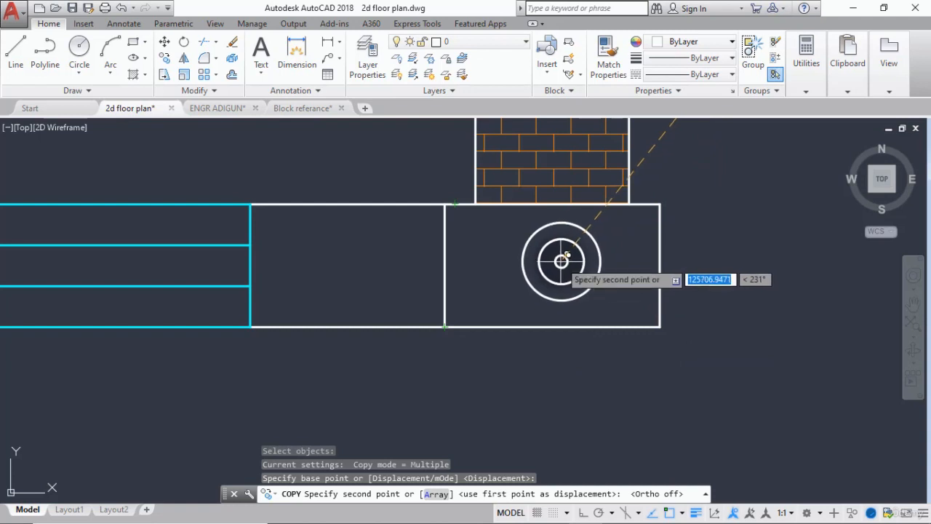
pyautogui.click(561, 260)
pyautogui.scroll(-2, 287, 305)
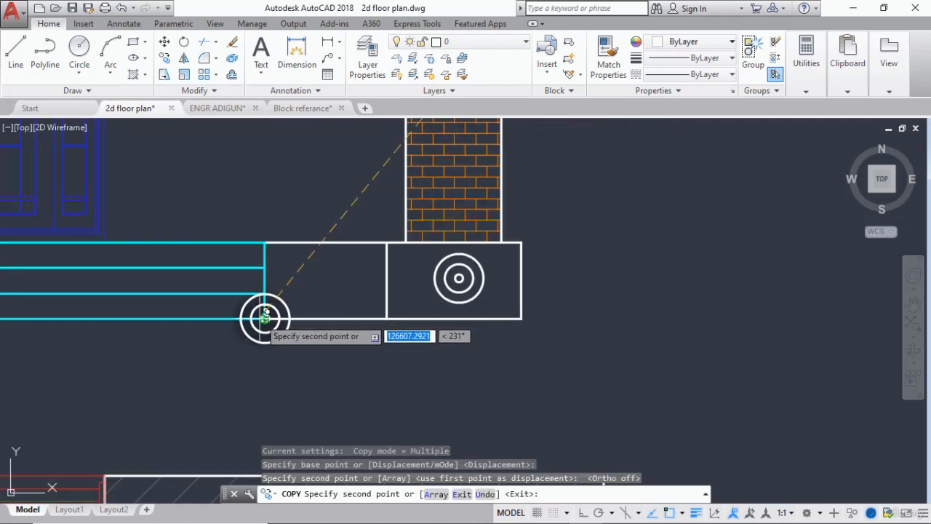
pyautogui.press('Escape')
pyautogui.scroll(2, 502, 251)
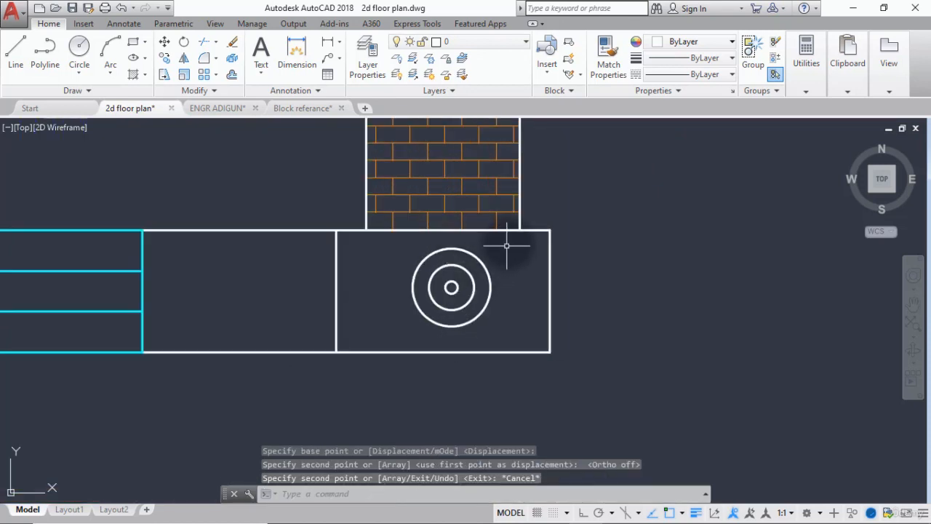
# Copy the three concentric circles from the right column's base block to the left one, using the block's upper-right corner as base point.
pyautogui.click(512, 243)
pyautogui.click(367, 335)
pyautogui.rightClick(487, 267)
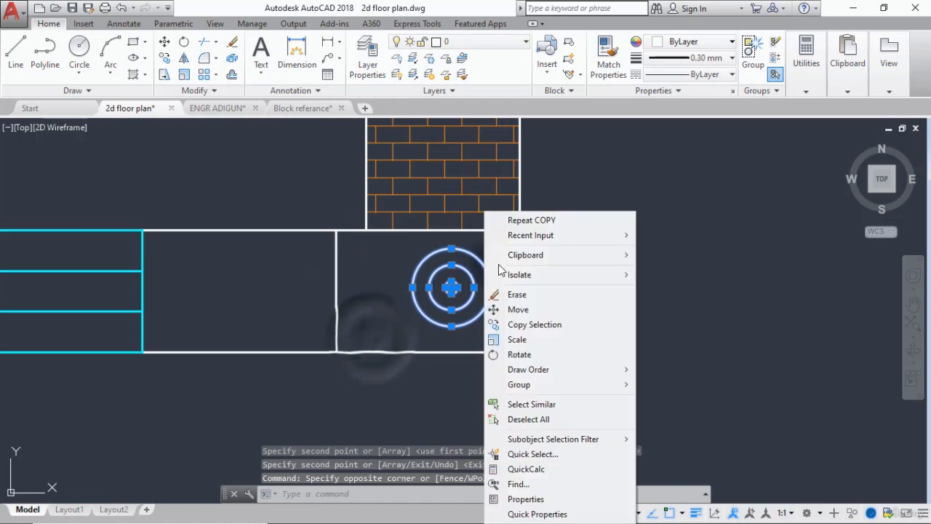
pyautogui.click(510, 220)
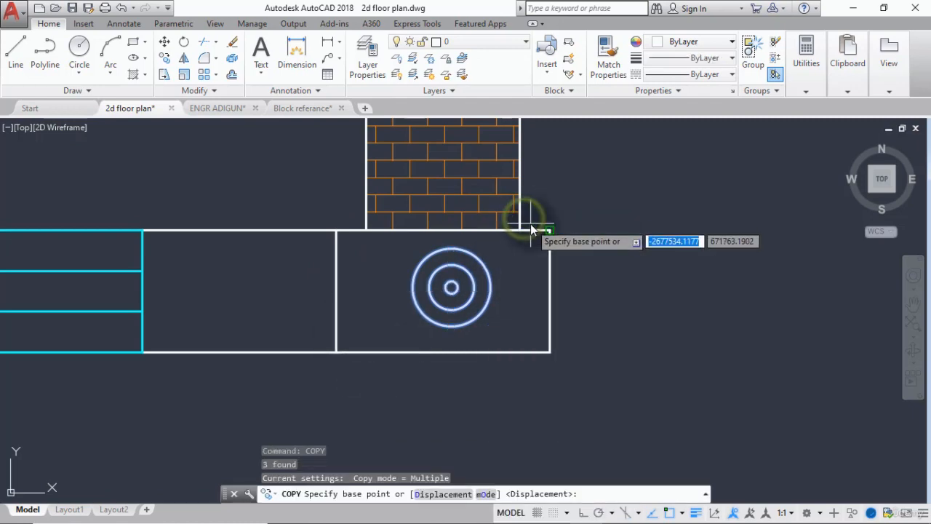
pyautogui.click(551, 230)
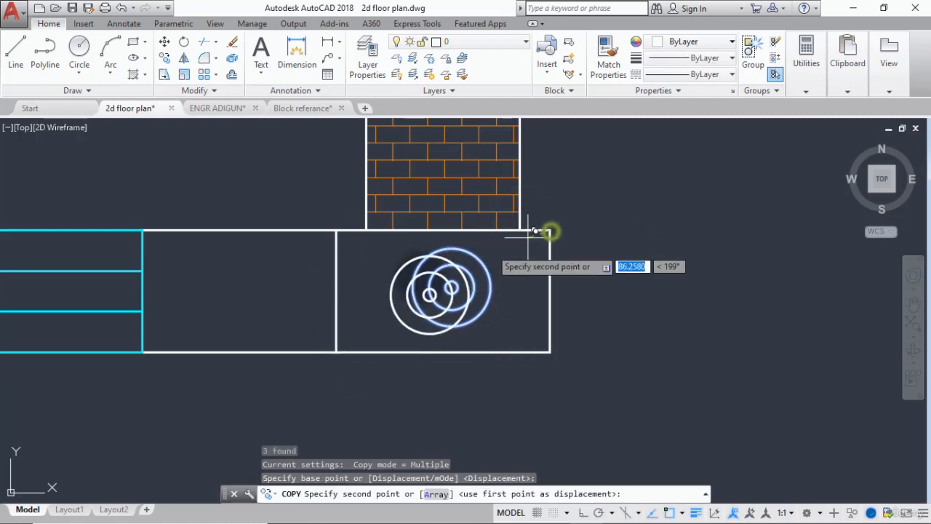
pyautogui.scroll(-6, 550, 230)
pyautogui.scroll(8, 288, 278)
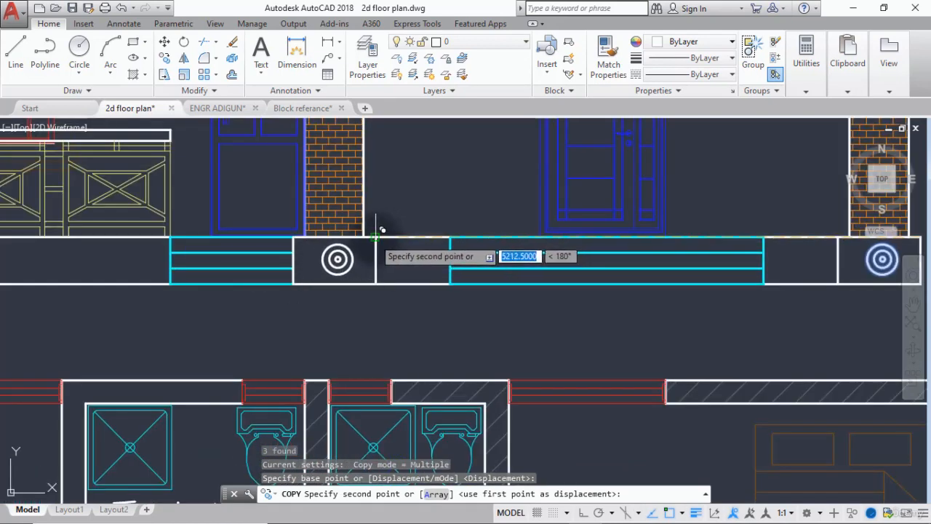
pyautogui.click(376, 233)
pyautogui.press('Escape')
# Extend the upper white line of the base block left of the main door to meet the block's left vertical edge.
pyautogui.scroll(5, 291, 239)
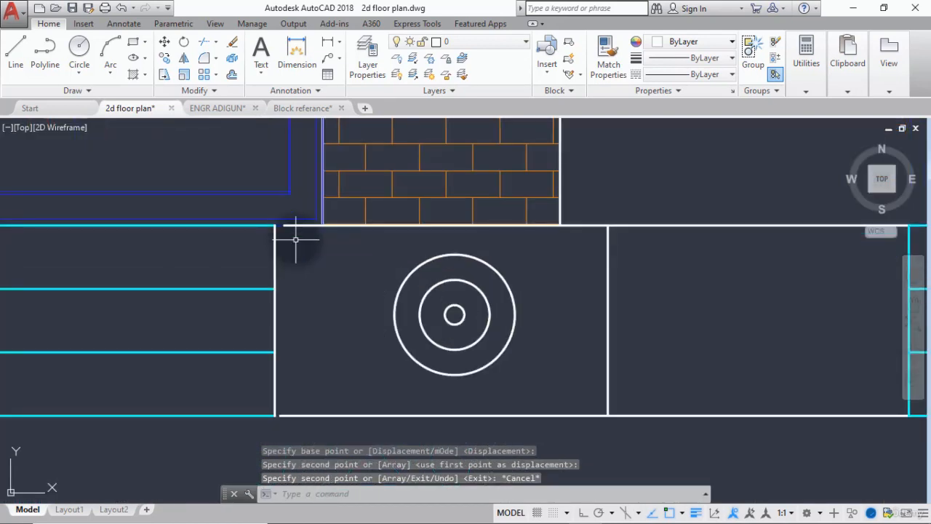
pyautogui.write('e')
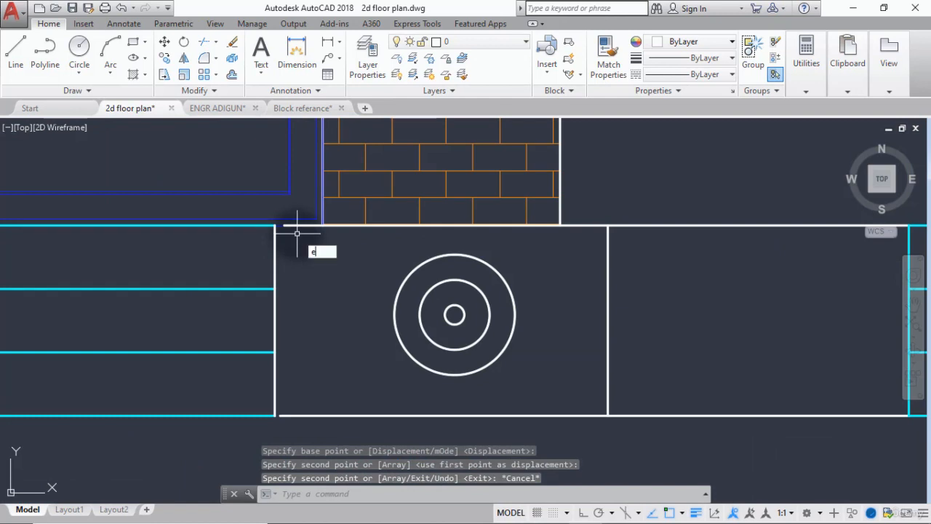
pyautogui.write('x')
pyautogui.press('Return')
pyautogui.press('Return')
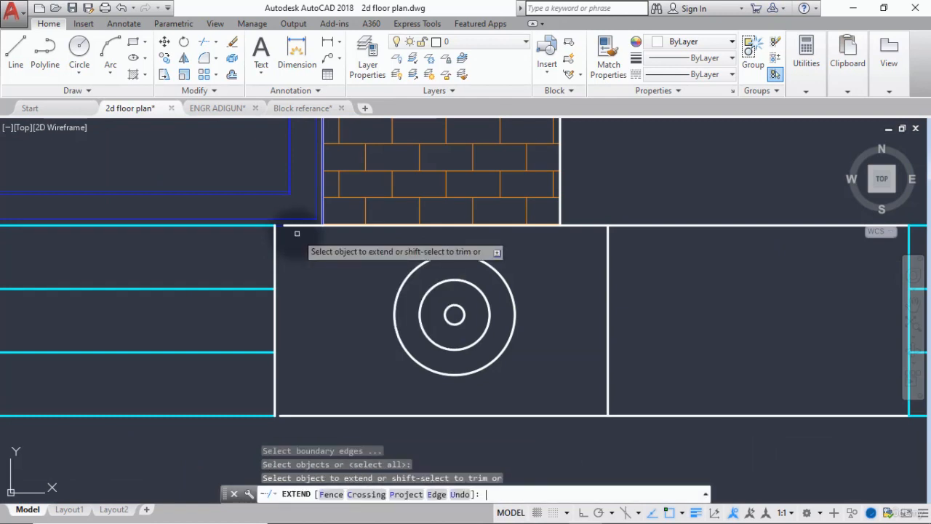
pyautogui.click(292, 228)
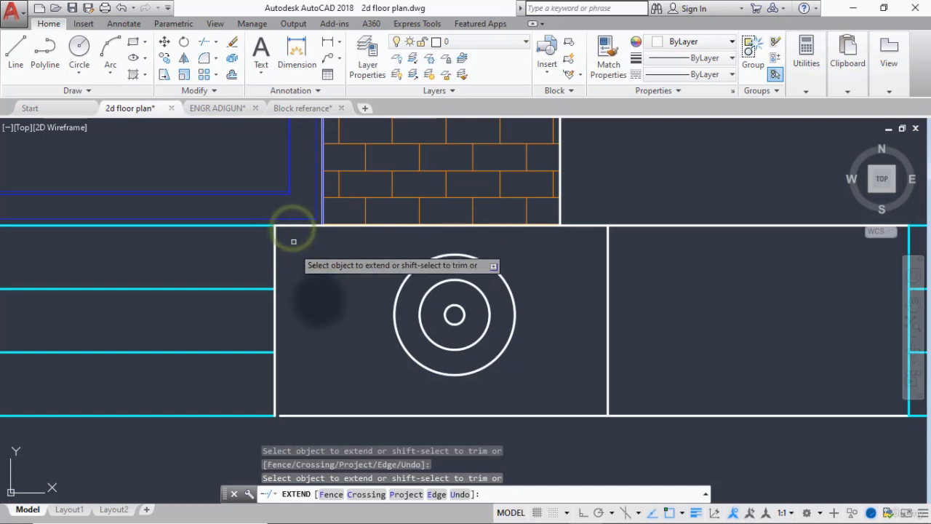
pyautogui.scroll(-3, 316, 313)
pyautogui.press('Escape')
pyautogui.scroll(-2, 306, 355)
pyautogui.scroll(-4, 307, 355)
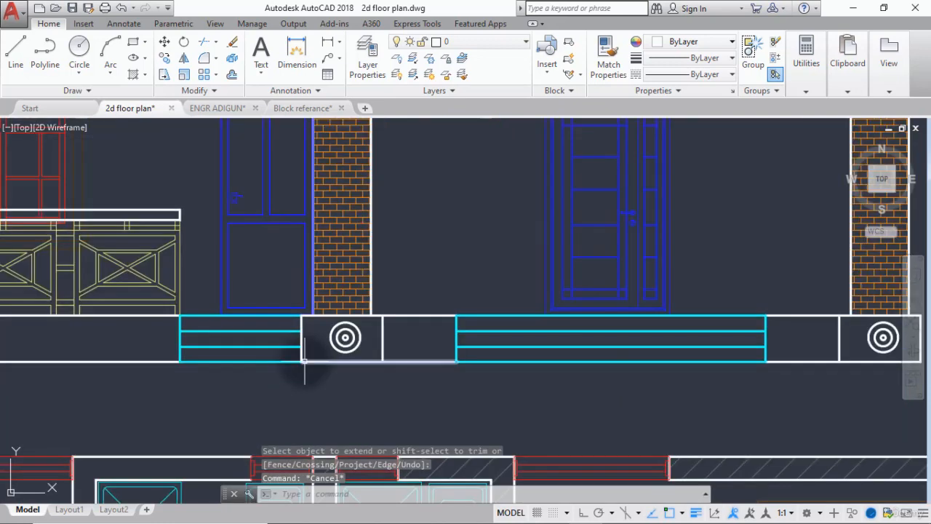
pyautogui.scroll(4, 390, 389)
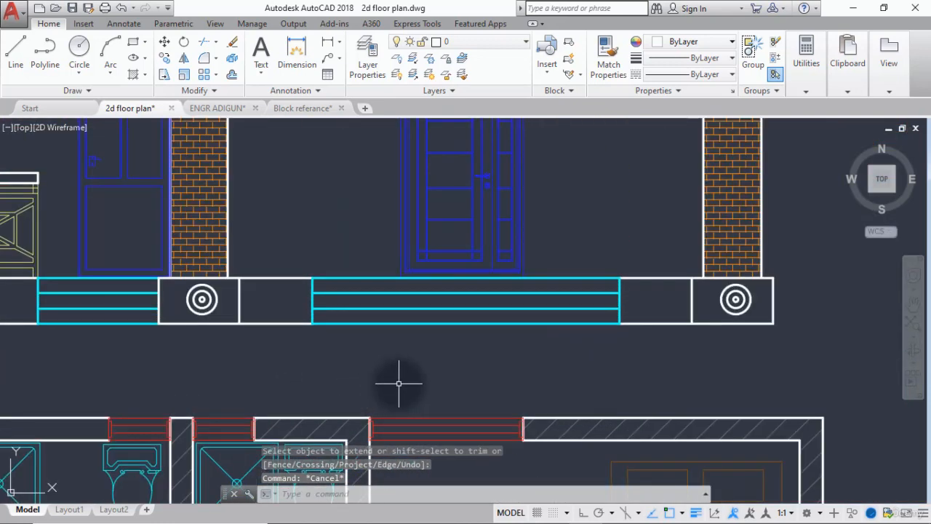
pyautogui.scroll(-2, 259, 352)
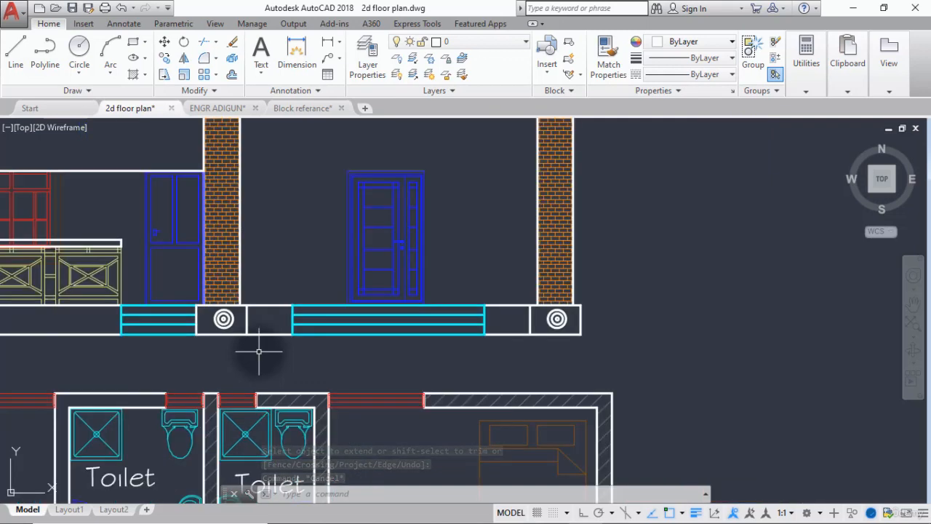
# Move the three concentric circles about 55 units to the left within the base block under the left brick column.
pyautogui.scroll(6, 220, 302)
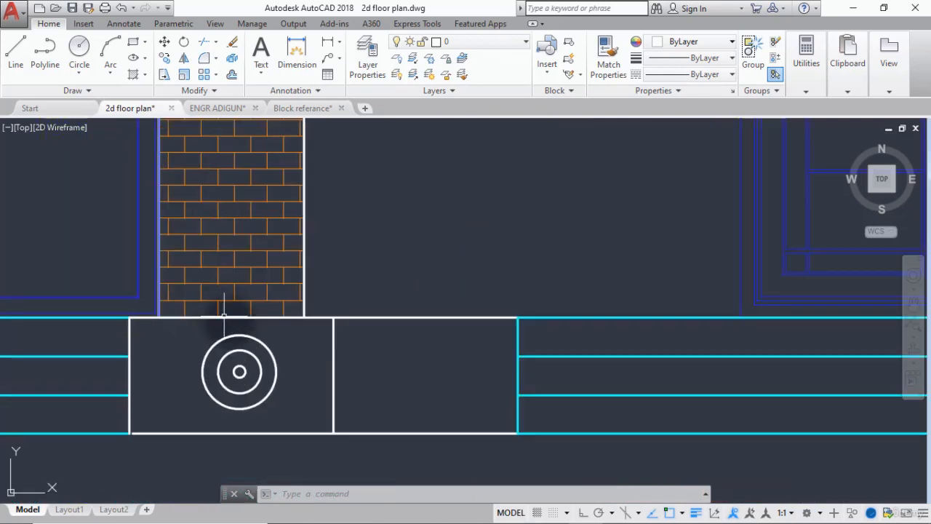
pyautogui.click(284, 331)
pyautogui.click(177, 411)
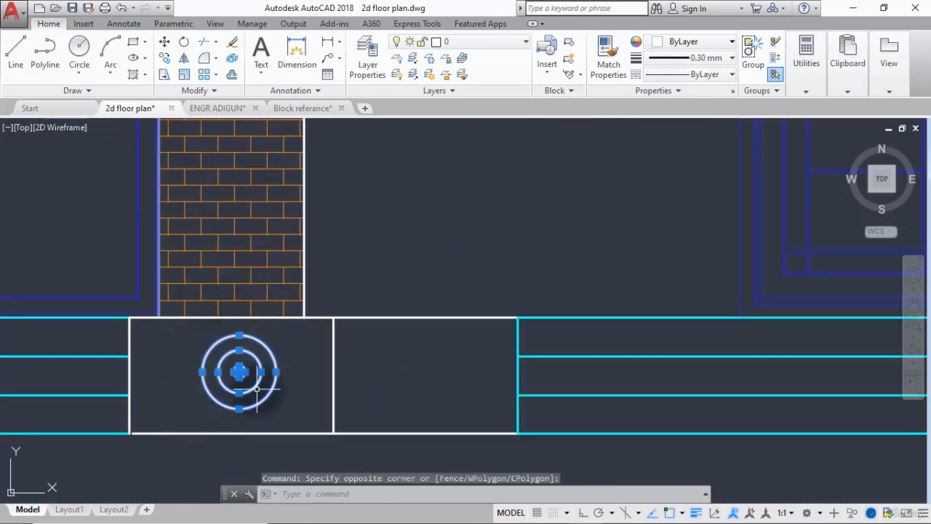
pyautogui.click(164, 42)
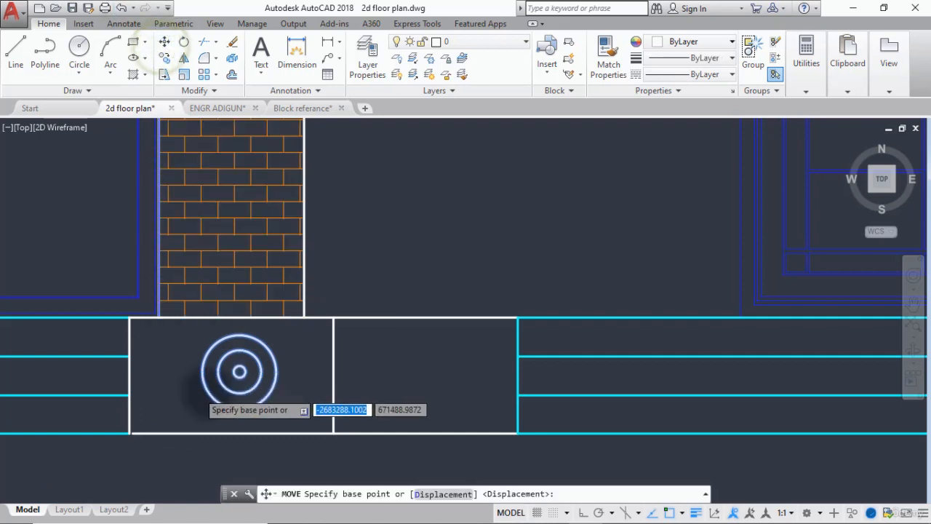
pyautogui.scroll(2, 251, 356)
pyautogui.click(257, 360)
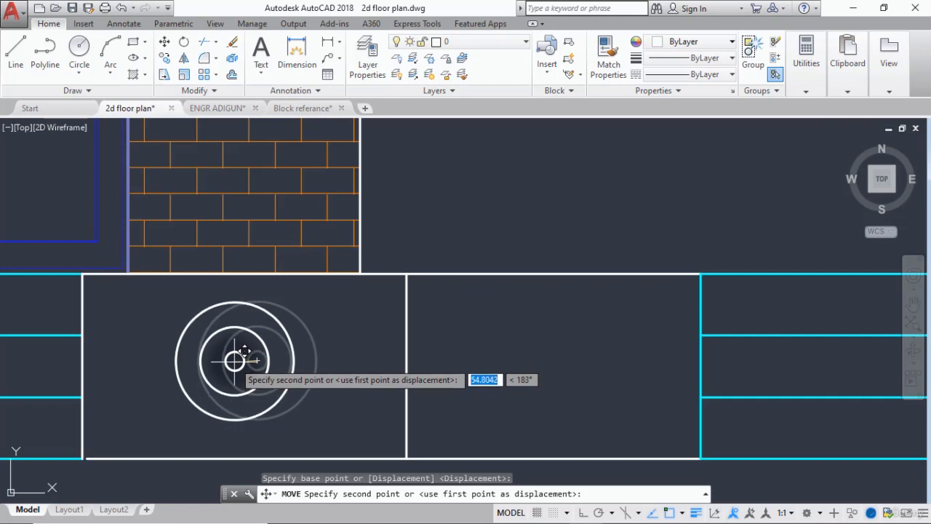
pyautogui.click(235, 360)
pyautogui.scroll(-5, 203, 353)
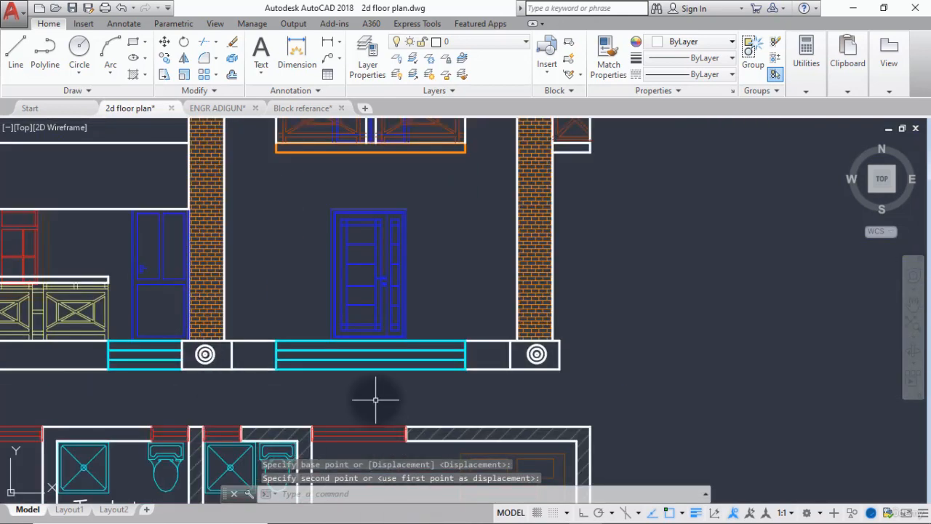
pyautogui.press('Escape')
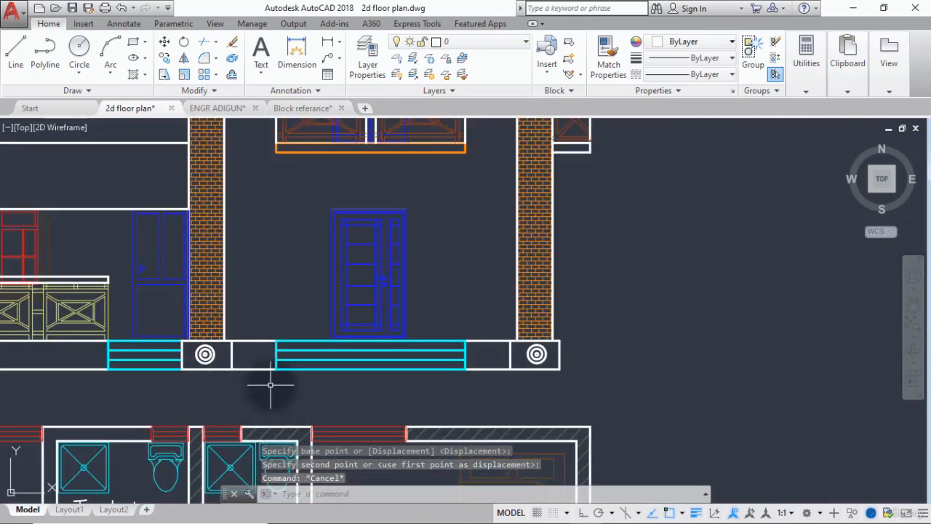
# Change the draw order of the roof's lower horizontal line above the brick portal so it lies in front of the brick hatch.
pyautogui.scroll(-2, 260, 384)
pyautogui.moveTo(273, 384); pyautogui.dragTo(336, 383, button='middle')
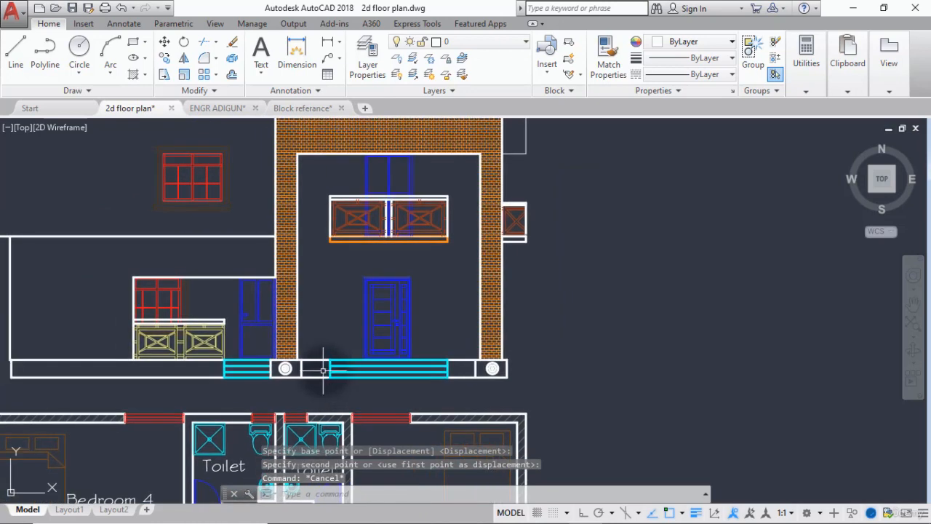
pyautogui.scroll(-2, 212, 292)
pyautogui.moveTo(212, 292); pyautogui.dragTo(252, 313, button='middle')
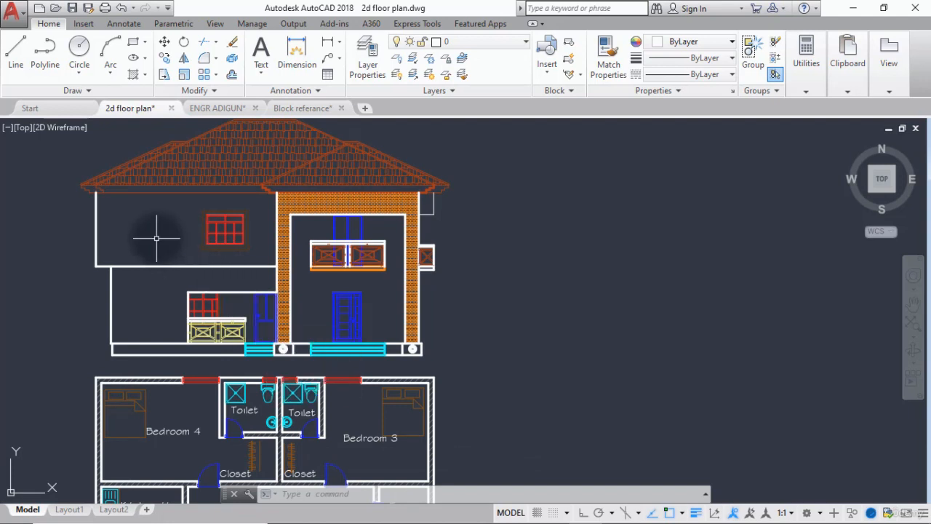
pyautogui.scroll(5, 304, 196)
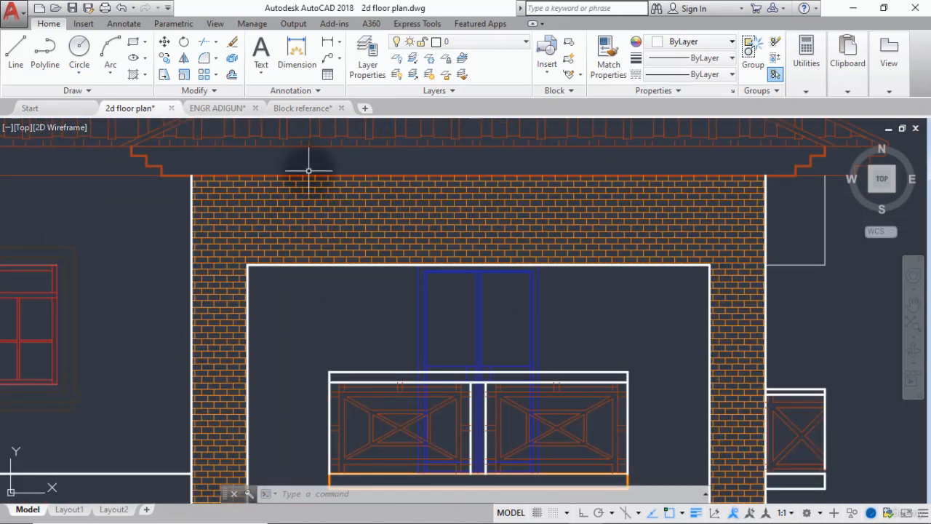
pyautogui.click(308, 175)
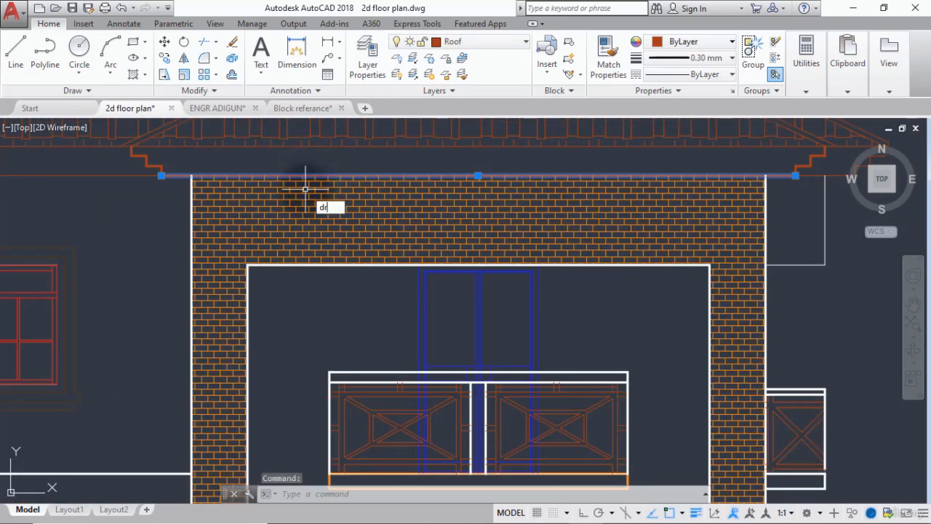
pyautogui.press('Return')
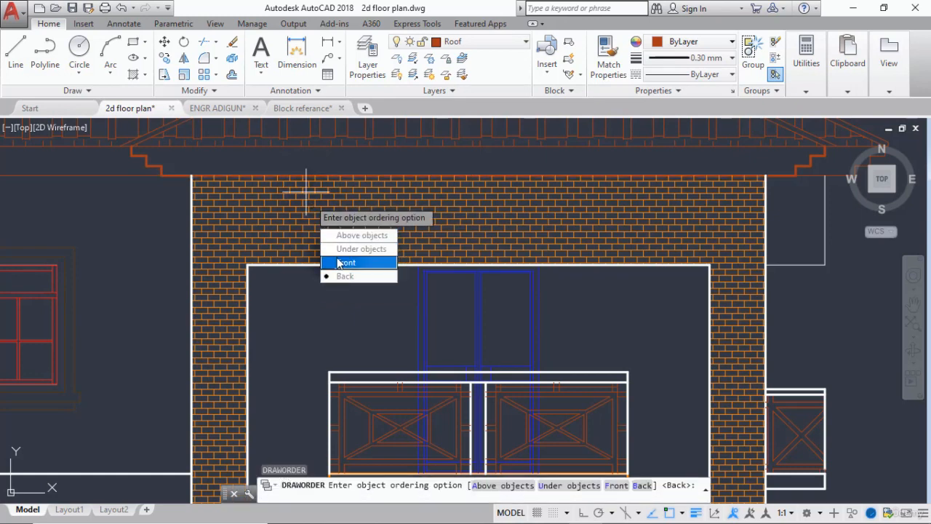
pyautogui.click(338, 263)
pyautogui.scroll(-2, 240, 269)
pyautogui.press('Escape')
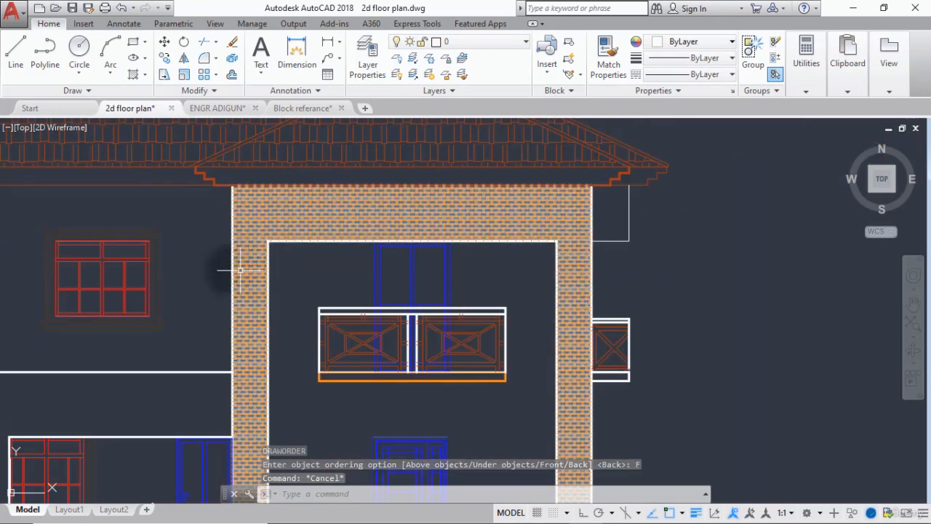
# Examine the completed elevation above the floor plans, along with the remaining roof plans and roof elevations beside it.
pyautogui.scroll(-3, 219, 268)
pyautogui.moveTo(240, 292); pyautogui.dragTo(301, 277, button='middle')
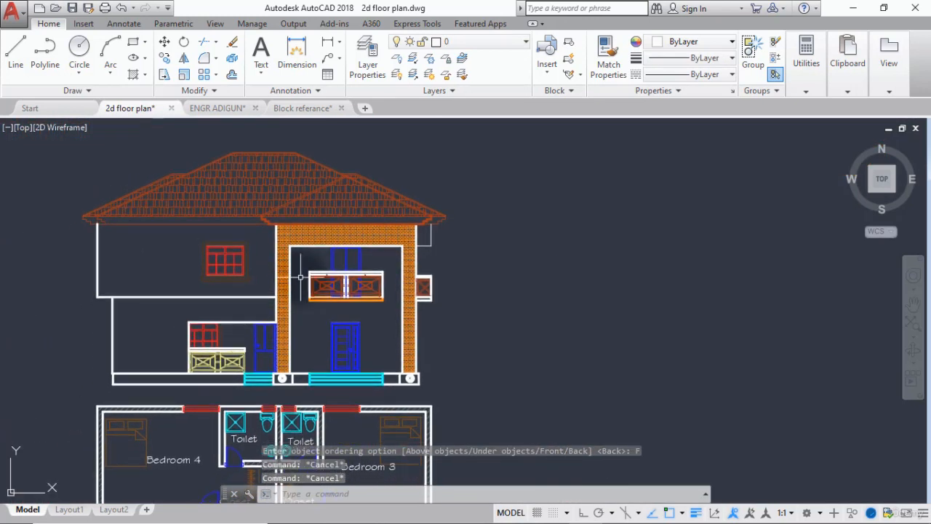
pyautogui.moveTo(309, 334); pyautogui.dragTo(340, 284, button='middle')
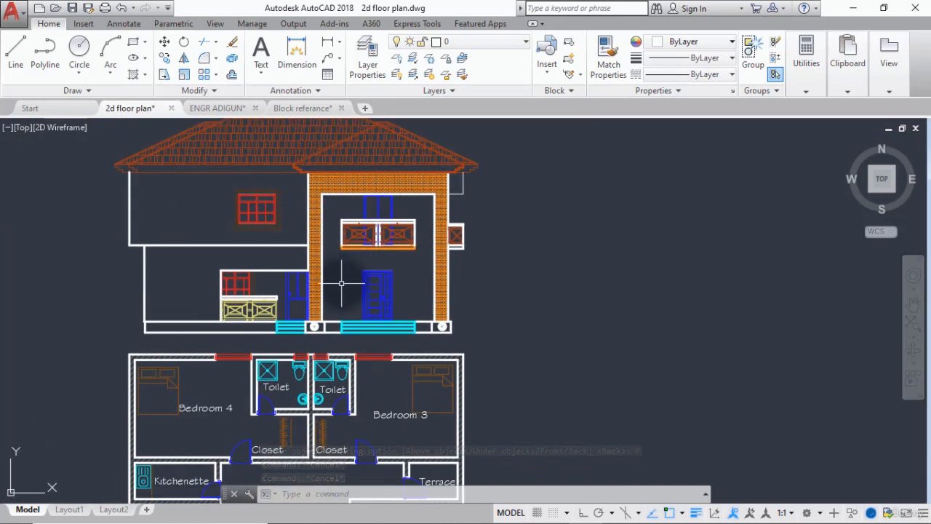
pyautogui.scroll(2, 342, 283)
pyautogui.scroll(-2, 340, 280)
pyautogui.moveTo(340, 280)
pyautogui.mouseDown(button='middle')
pyautogui.moveTo(391, 320)
pyautogui.moveTo(384, 282)
pyautogui.moveTo(412, 286)
pyautogui.moveTo(363, 281)
pyautogui.mouseUp(button='middle')
pyautogui.scroll(-5, 378, 304)
pyautogui.scroll(5, 398, 314)
pyautogui.scroll(-5, 384, 282)
pyautogui.scroll(-3, 363, 281)
pyautogui.moveTo(162, 271); pyautogui.dragTo(231, 296, button='middle')
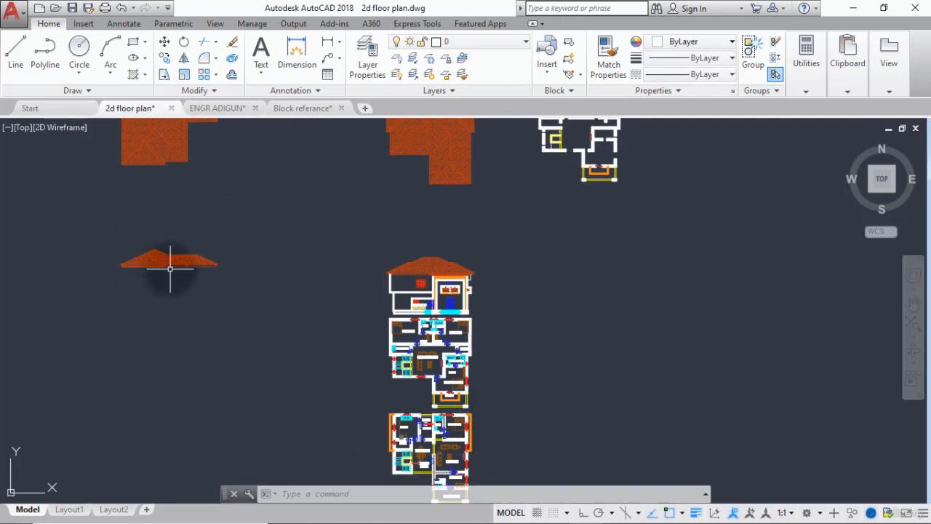
pyautogui.scroll(-6, 170, 268)
pyautogui.scroll(4, 399, 277)
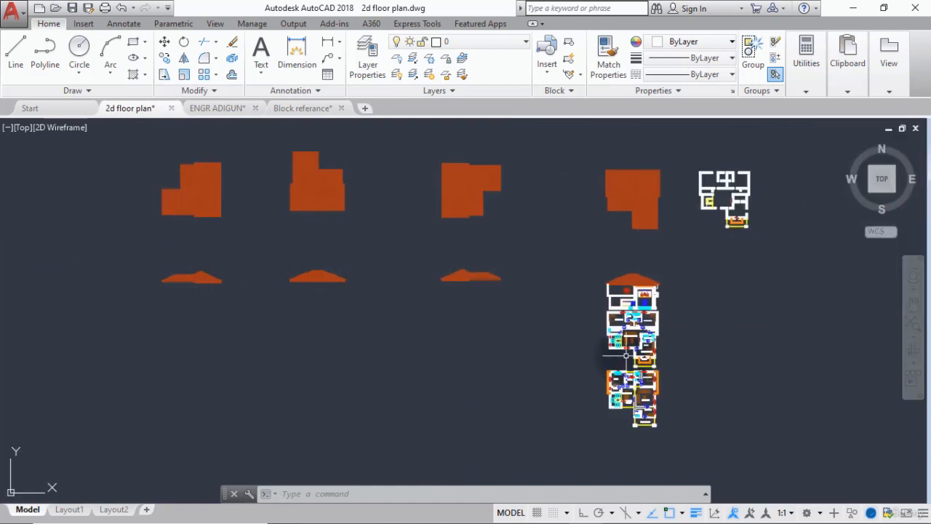
pyautogui.scroll(4, 637, 304)
pyautogui.scroll(2, 637, 304)
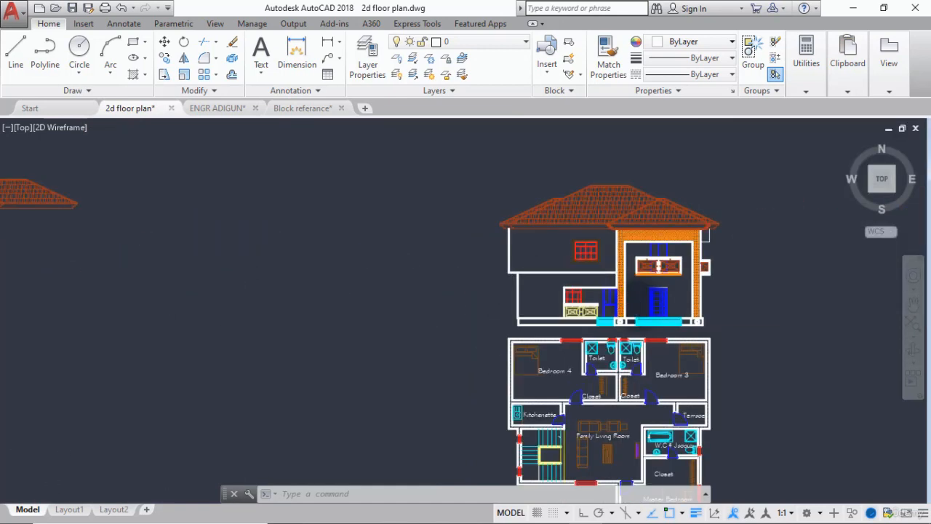
pyautogui.scroll(-2, 638, 303)
pyautogui.moveTo(628, 308); pyautogui.dragTo(553, 289, button='middle')
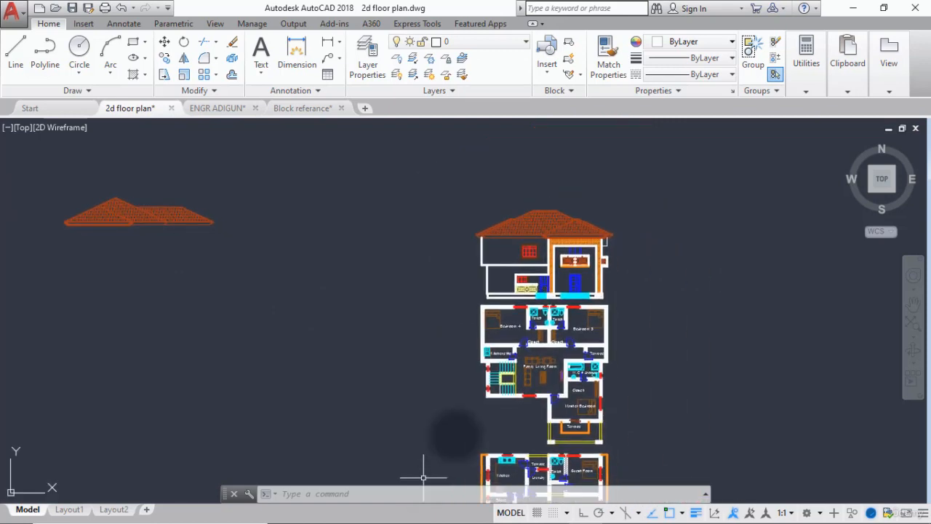
pyautogui.scroll(-4, 521, 366)
pyautogui.moveTo(517, 371); pyautogui.dragTo(557, 310, button='middle')
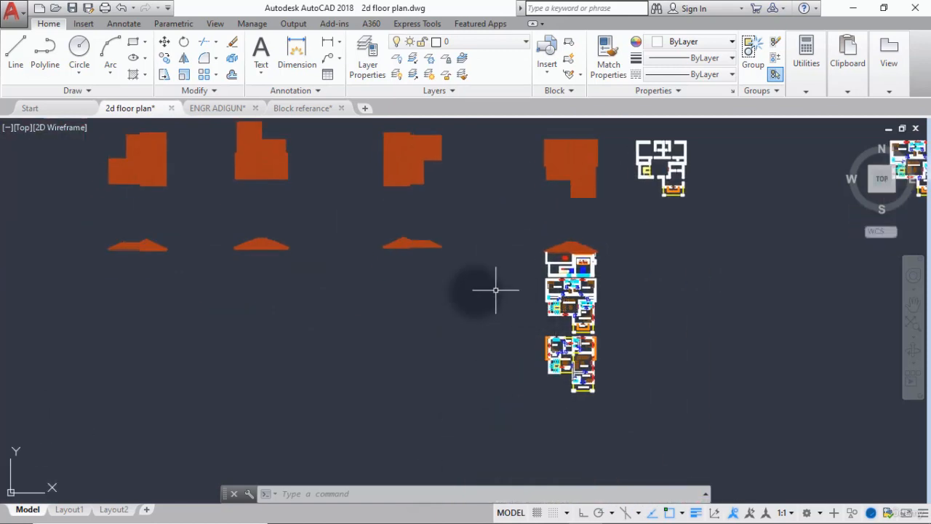